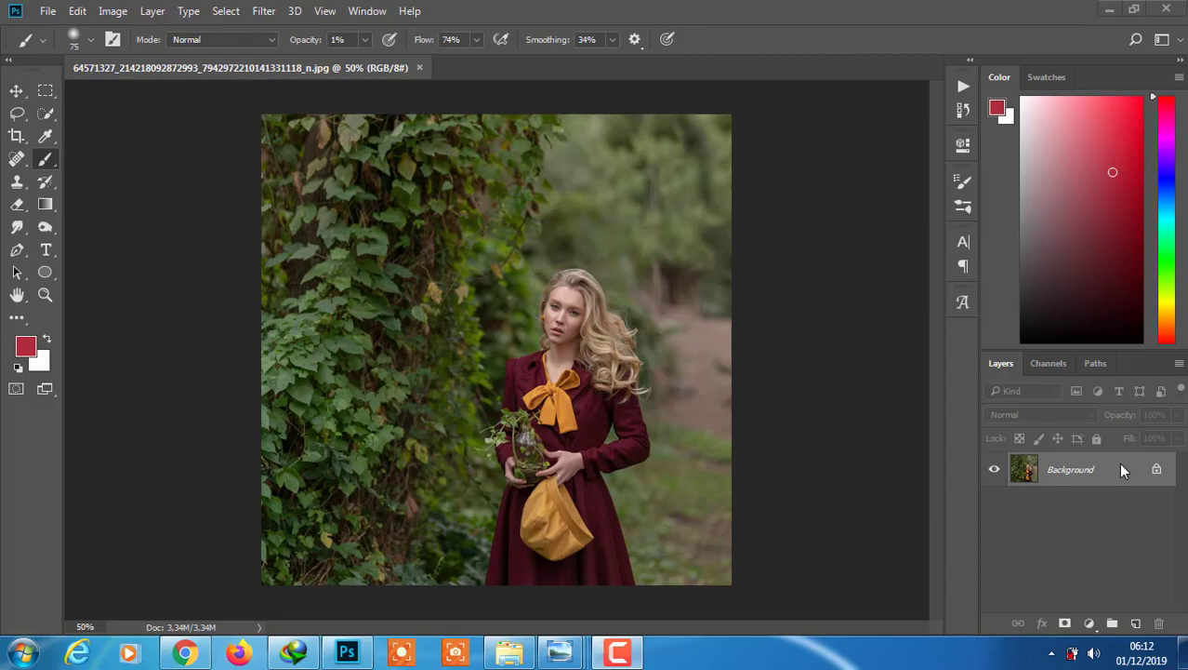
# Unlock the Background as Layer 0 and duplicate it as Layer 0 copy.
pyautogui.click(1157, 469)
pyautogui.click(15, 96)
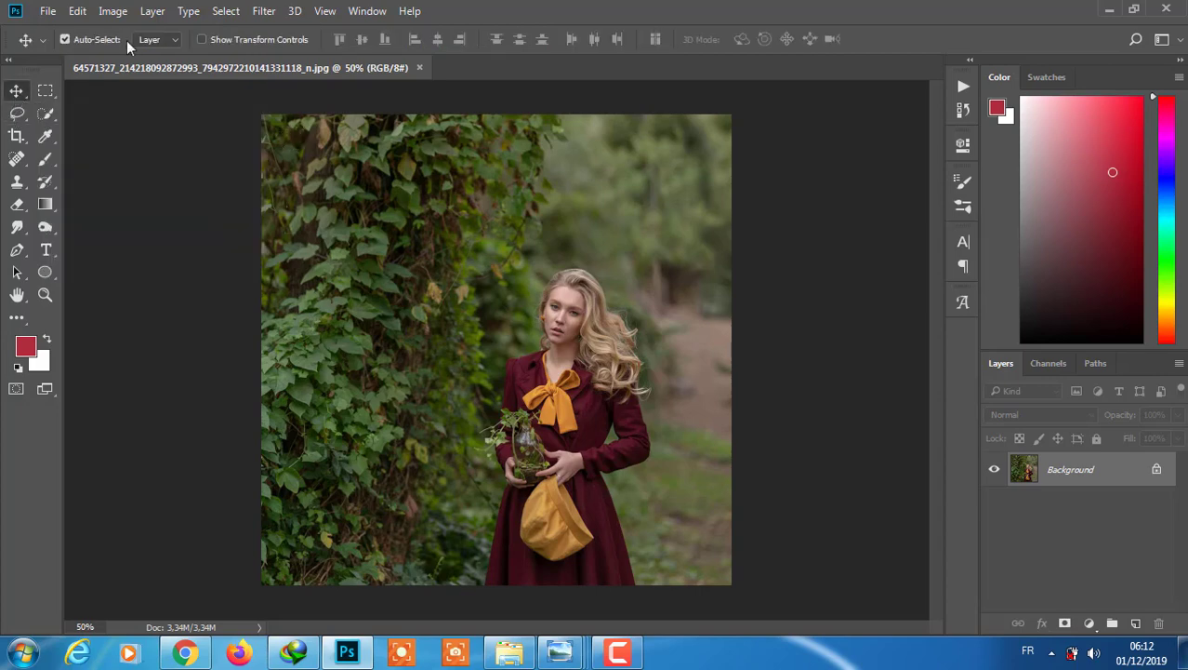
pyautogui.click(1159, 470)
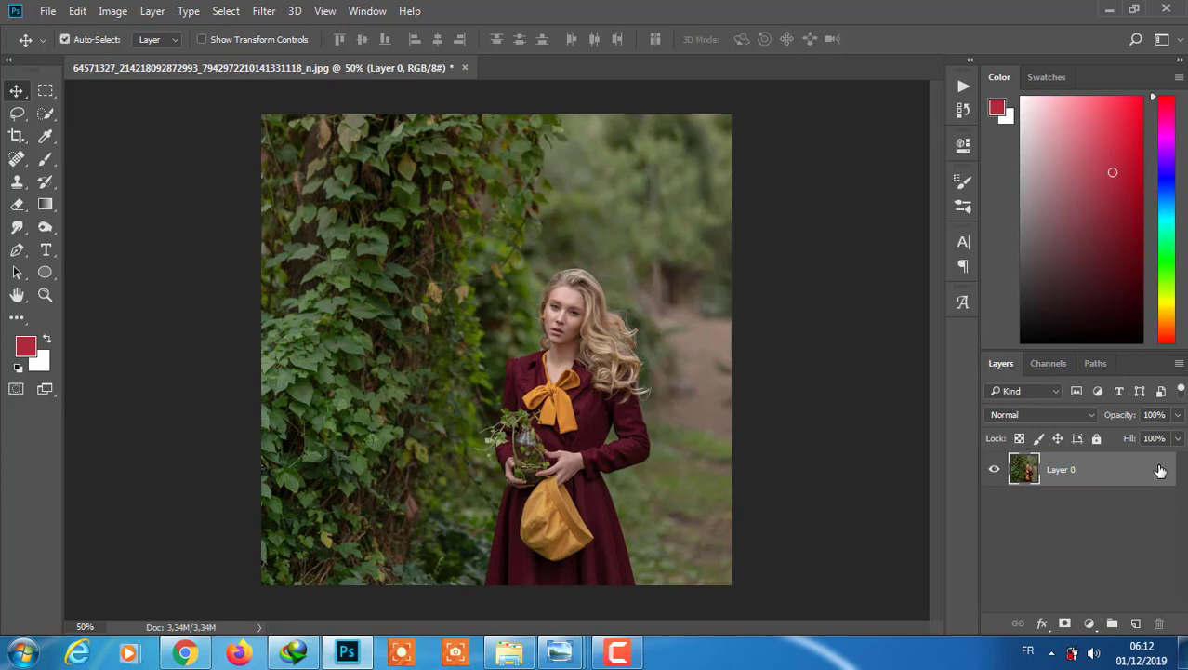
pyautogui.rightClick(1160, 471)
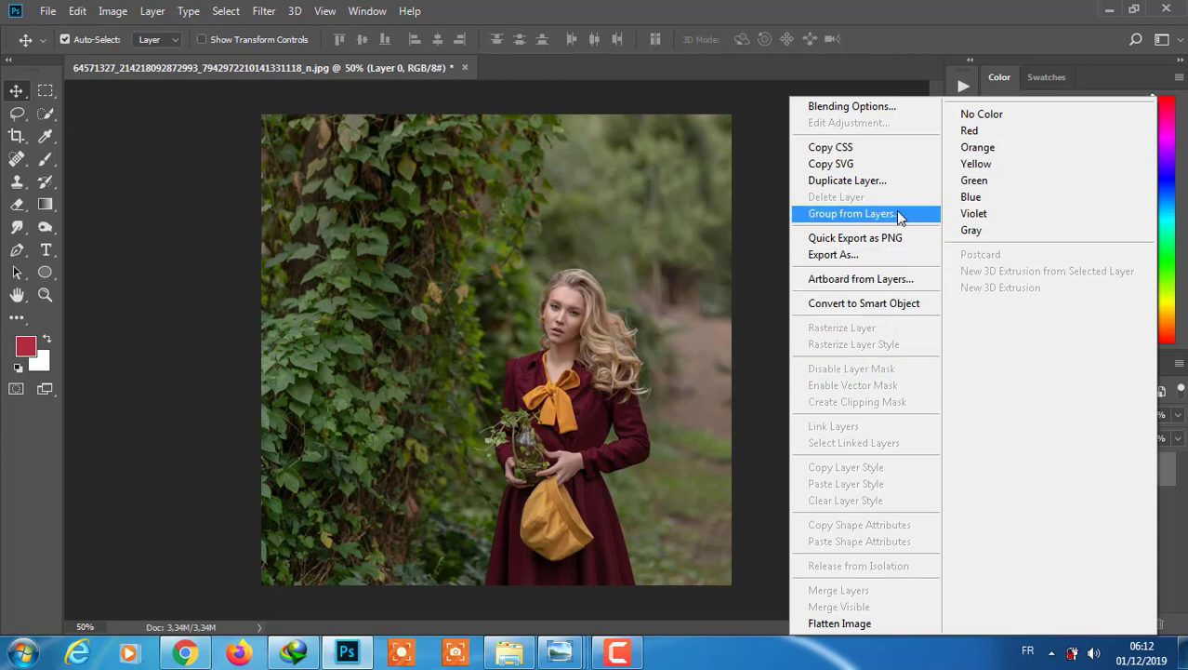
pyautogui.click(894, 180)
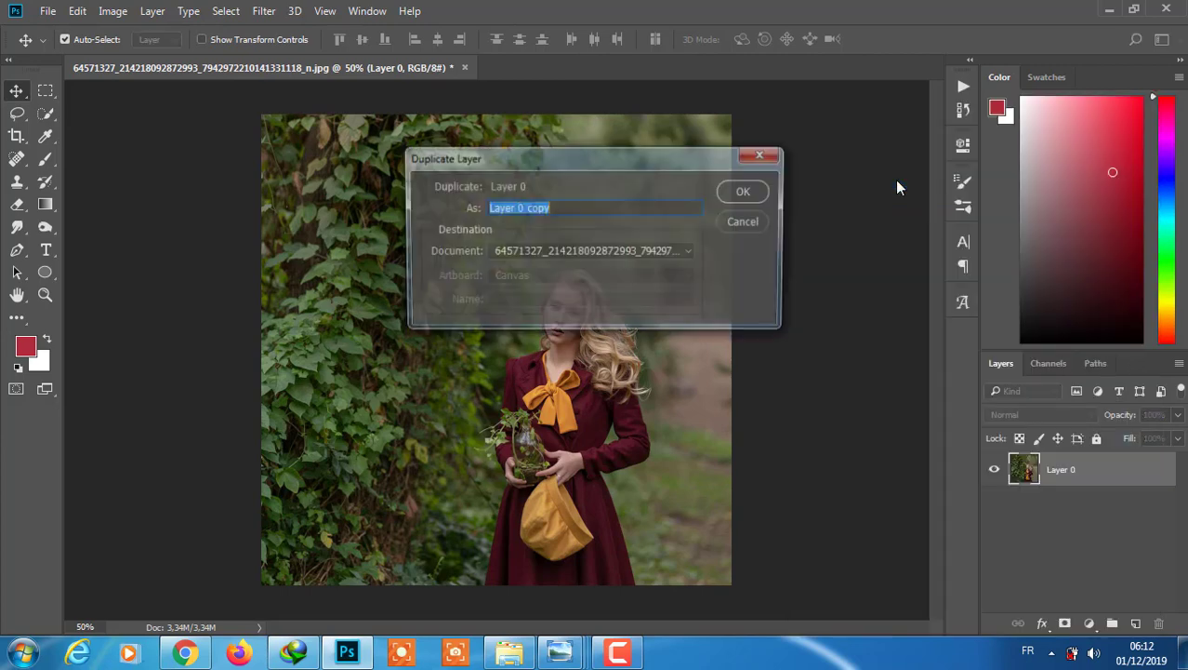
pyautogui.click(747, 191)
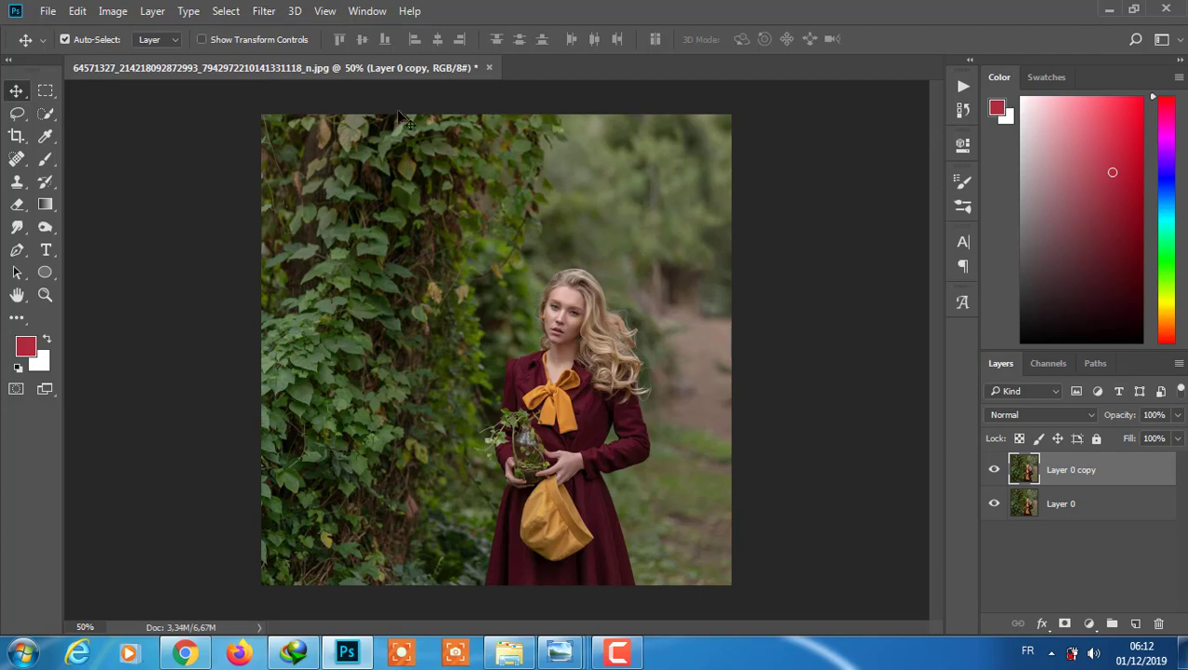
pyautogui.click(17, 249)
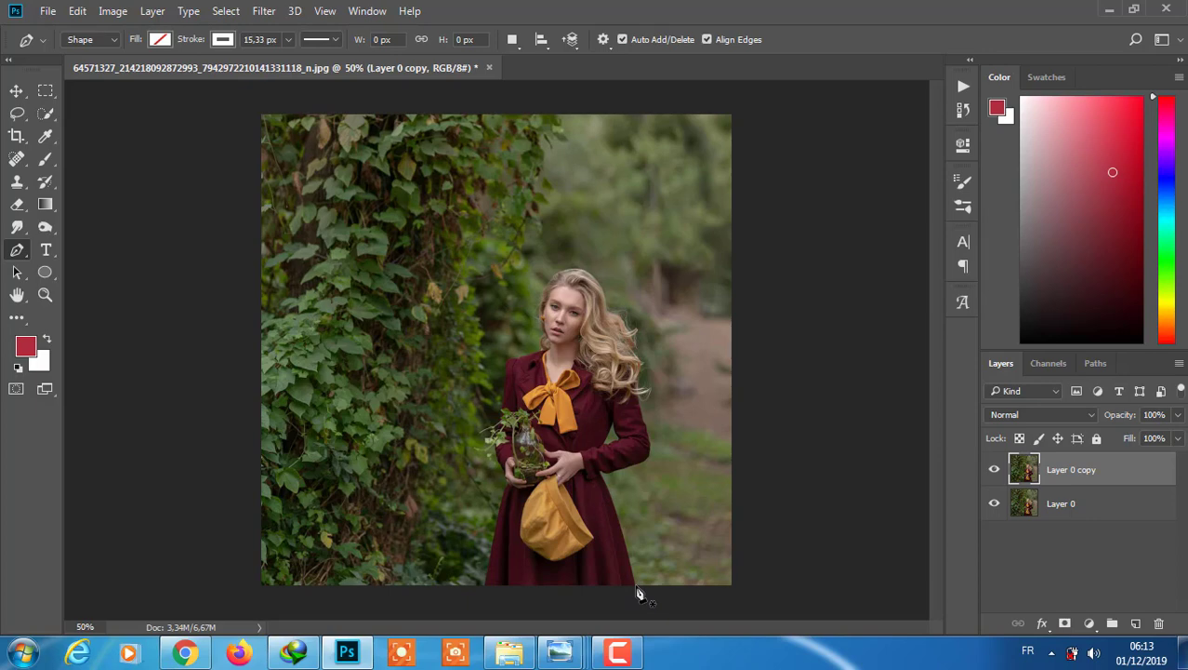
# Start a no-stroke Pen shape at the coat hem and trace up its right edge to the sleeve.
pyautogui.hotkey('ctrl', '+')
pyautogui.scroll(-5, 774, 513)
pyautogui.click(777, 506)
pyautogui.click(223, 39)
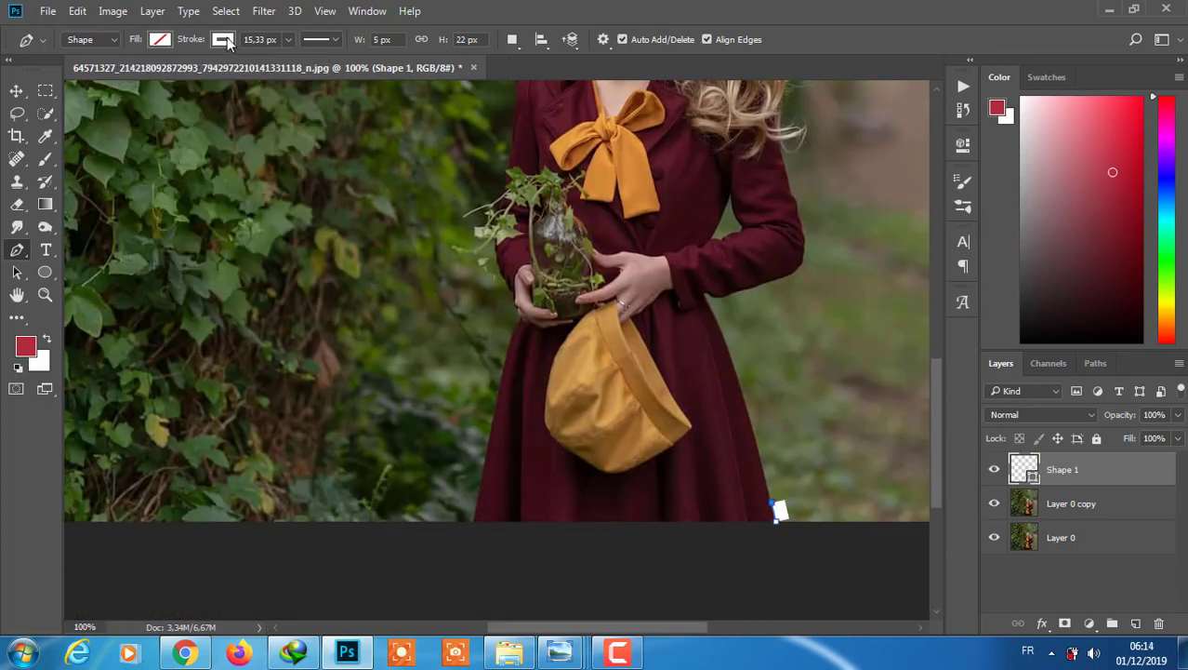
pyautogui.click(128, 74)
pyautogui.click(763, 467)
pyautogui.click(750, 420)
pyautogui.click(739, 383)
pyautogui.click(722, 335)
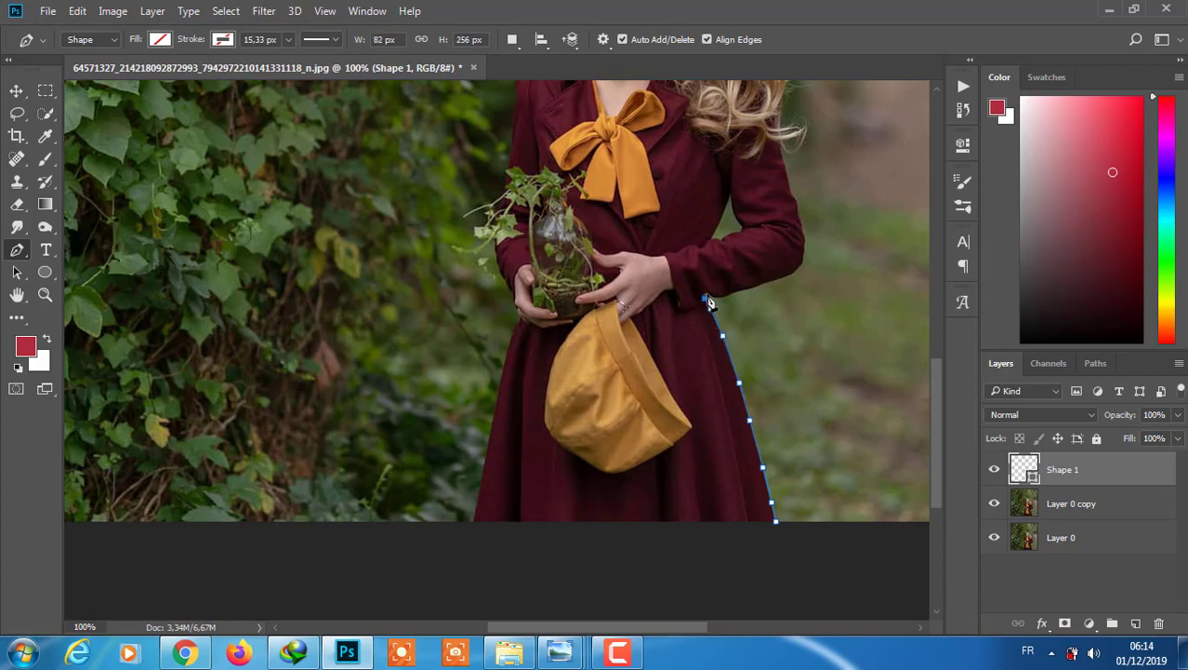
pyautogui.moveTo(768, 292); pyautogui.dragTo(805, 274)
# Continue the outline over the sleeve top, hair, collar and down the coat's left edge.
pyautogui.scroll(5, 938, 385)
pyautogui.click(802, 446)
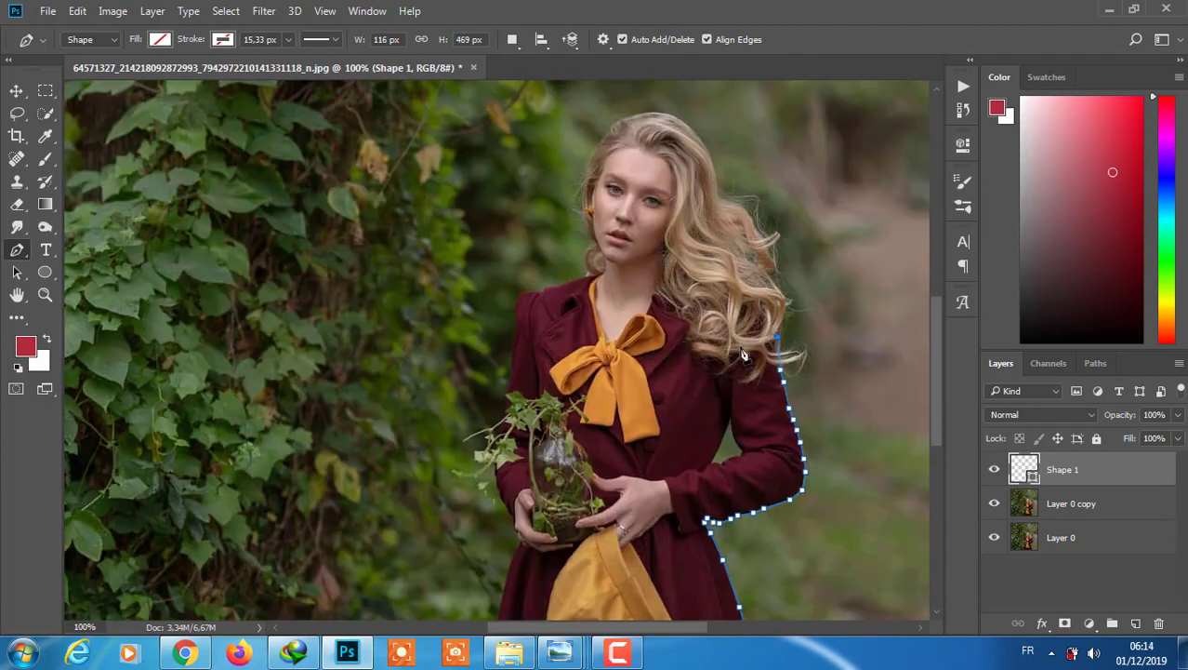
pyautogui.click(758, 296)
pyautogui.click(695, 281)
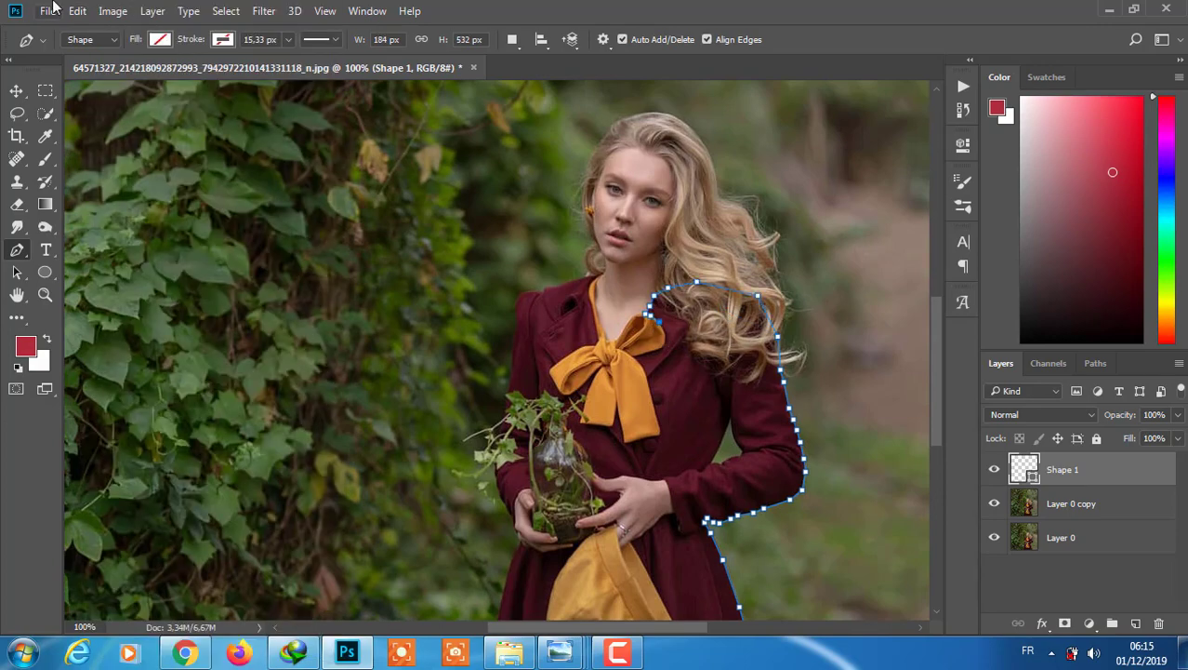
pyautogui.click(627, 328)
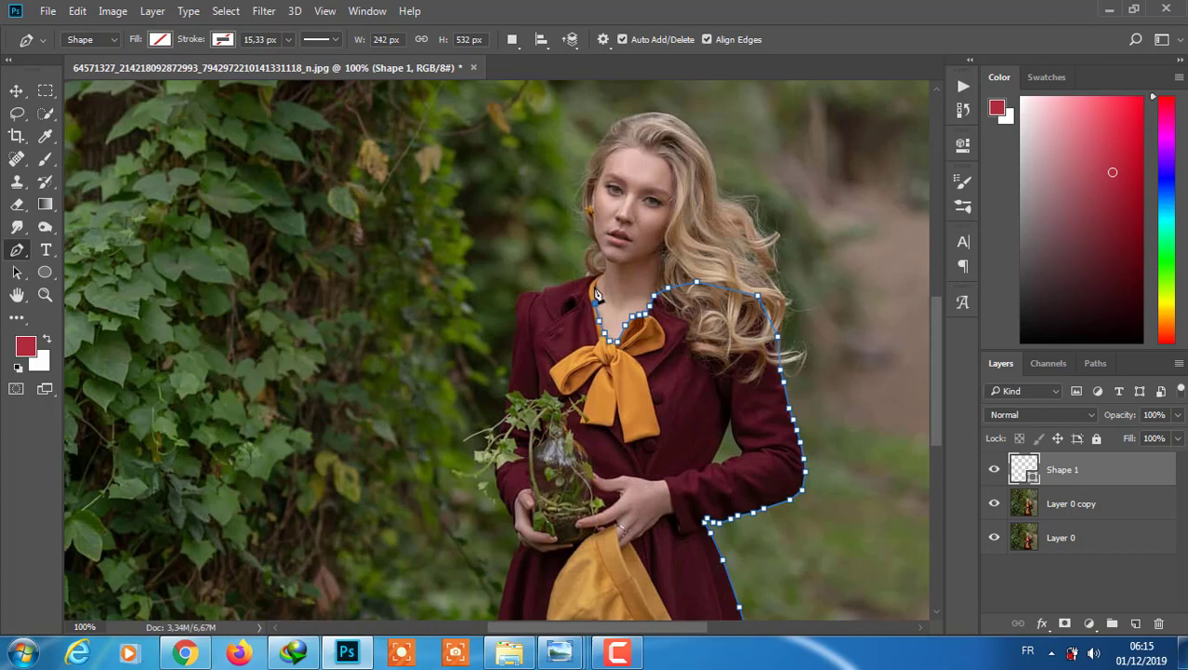
pyautogui.moveTo(596, 293)
pyautogui.mouseDown()
pyautogui.moveTo(601, 279)
pyautogui.moveTo(549, 287)
pyautogui.moveTo(522, 324)
pyautogui.mouseUp()
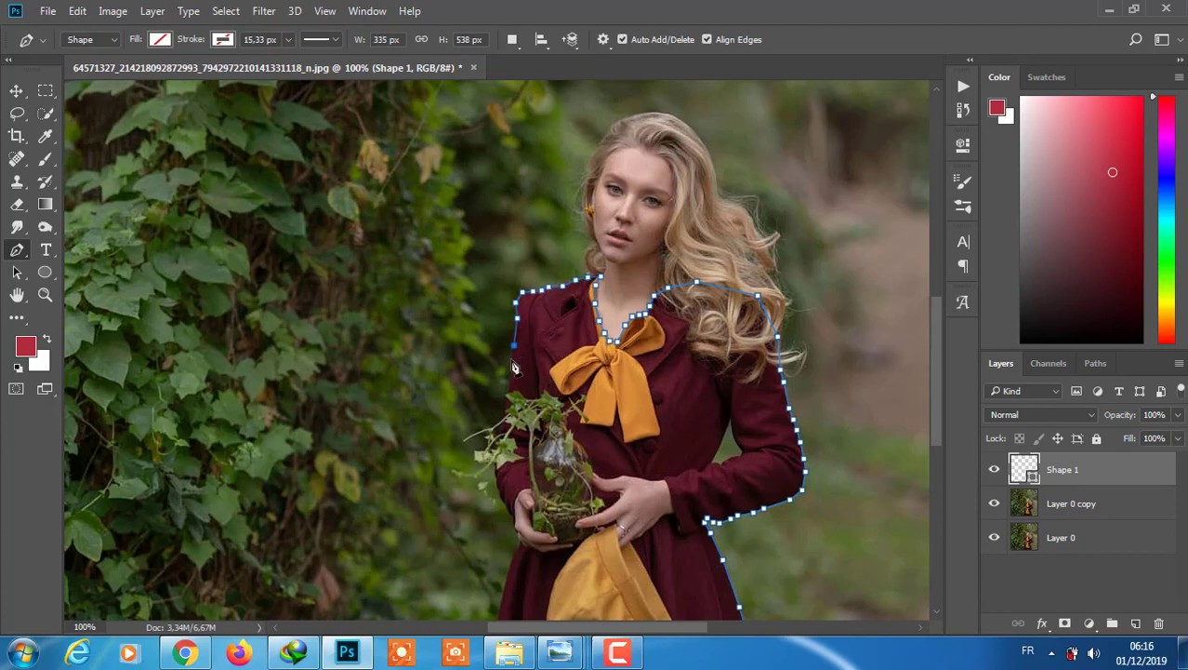
pyautogui.moveTo(514, 367); pyautogui.dragTo(502, 448)
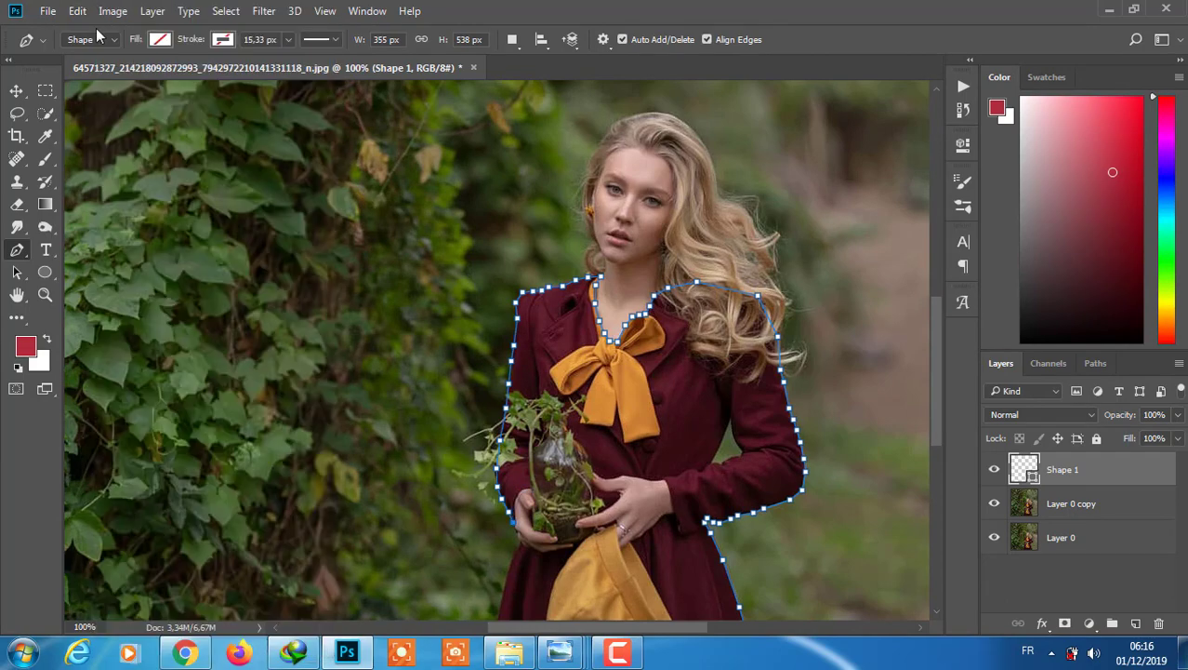
pyautogui.scroll(-5, 521, 544)
pyautogui.moveTo(507, 371); pyautogui.dragTo(484, 492)
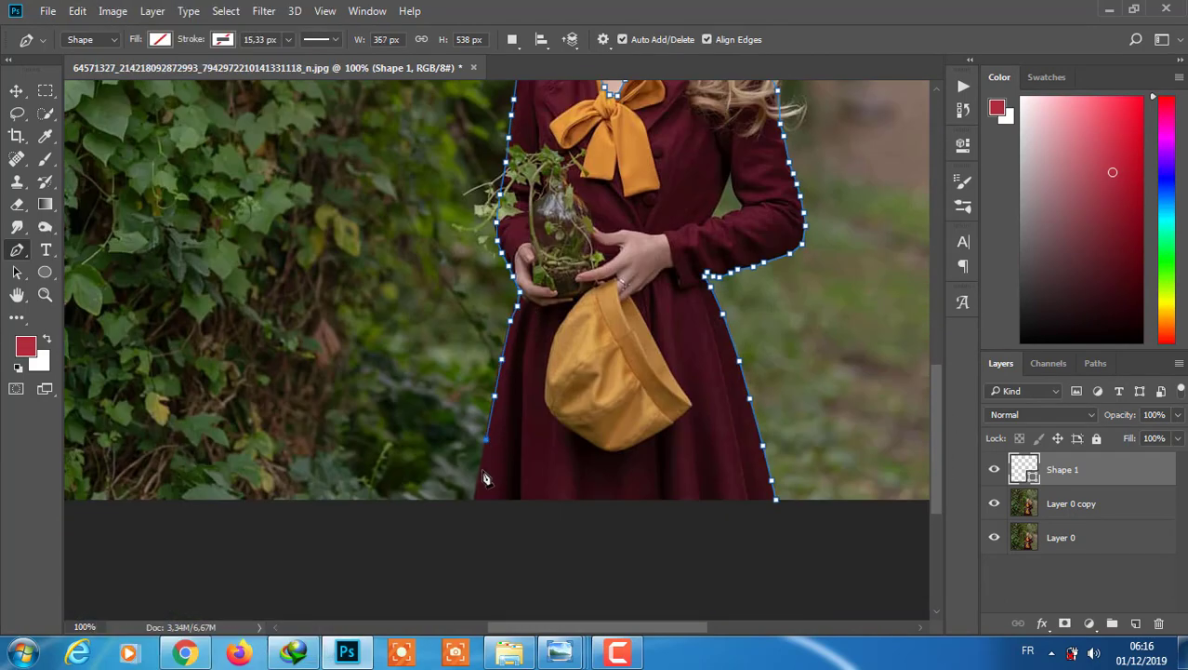
# Close the outline along the coat bottom and load it as a selection.
pyautogui.click(775, 500)
pyautogui.scroll(3, 937, 356)
pyautogui.rightClick(675, 335)
pyautogui.hotkey('ctrl', 'Return')
# Enter Quick Mask with a small brush and mask the green gap beside the arm.
pyautogui.scroll(-3, 937, 369)
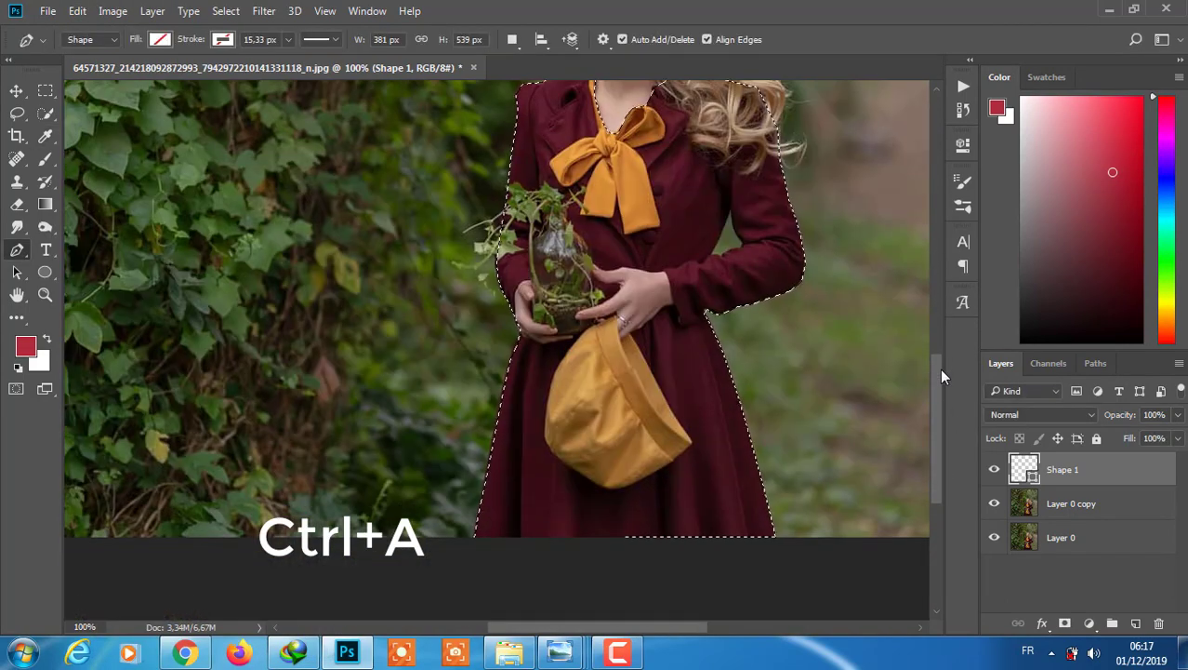
pyautogui.press('q')
pyautogui.hotkey('ctrl', '+')
pyautogui.hotkey('ctrl', '+')
pyautogui.press('b')
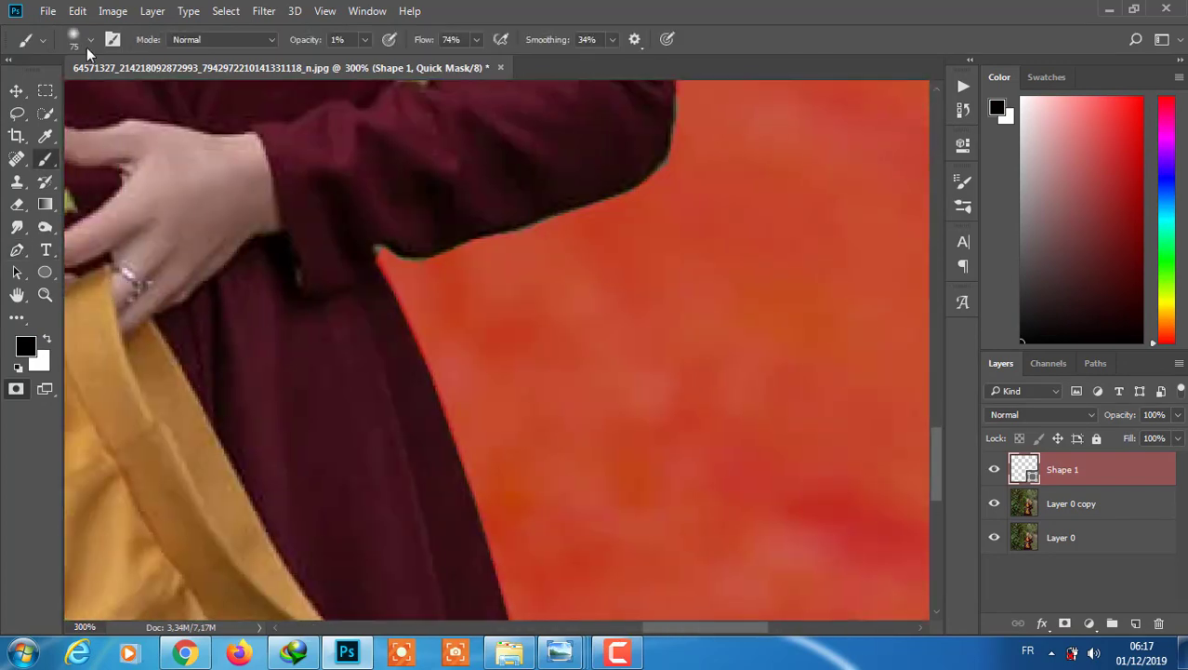
pyautogui.click(74, 39)
pyautogui.press('Escape')
pyautogui.scroll(3, 900, 389)
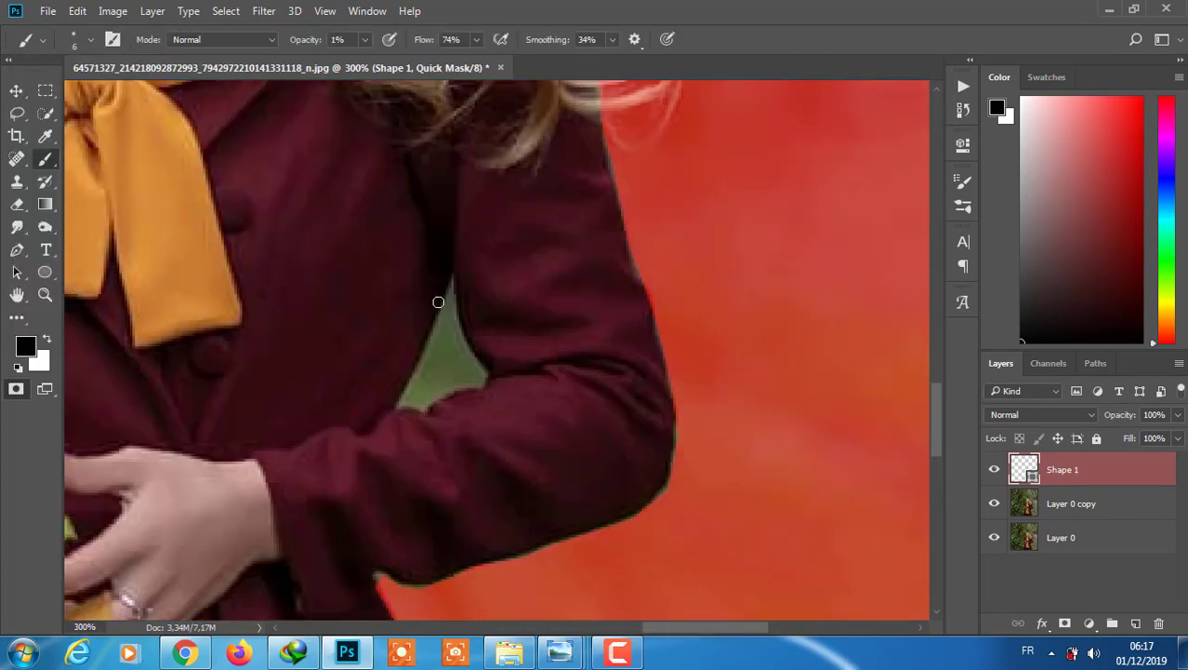
pyautogui.moveTo(365, 39); pyautogui.dragTo(400, 63)
pyautogui.moveTo(437, 358)
pyautogui.mouseDown()
pyautogui.moveTo(446, 316)
pyautogui.moveTo(463, 381)
pyautogui.mouseUp()
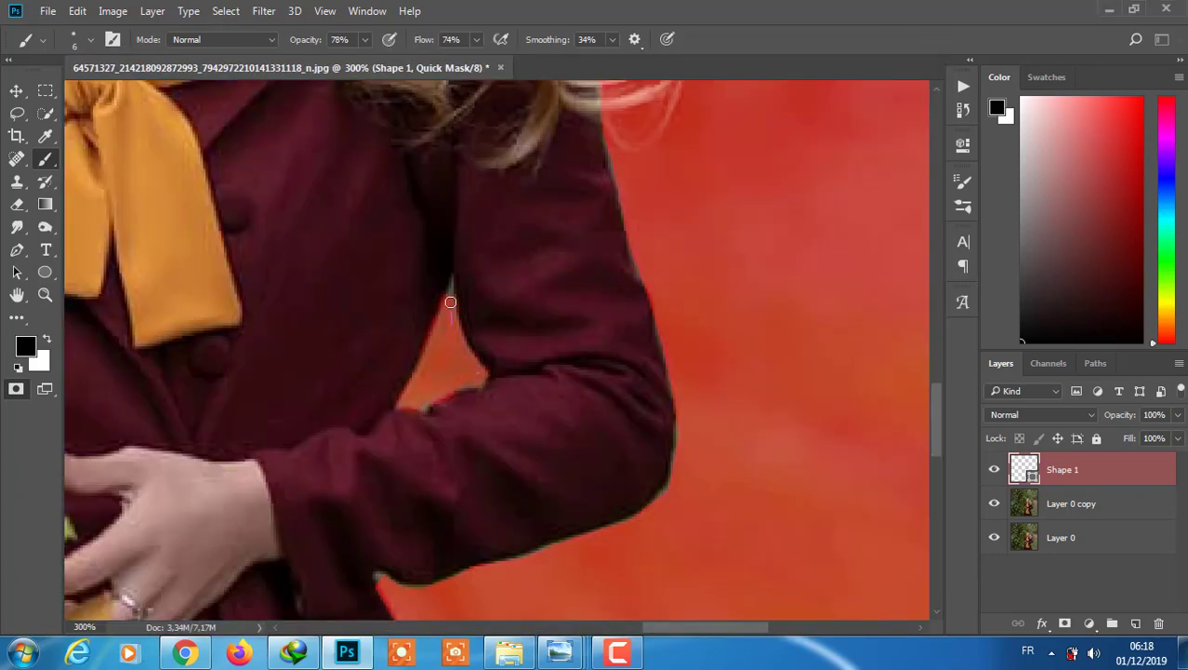
pyautogui.press('x')
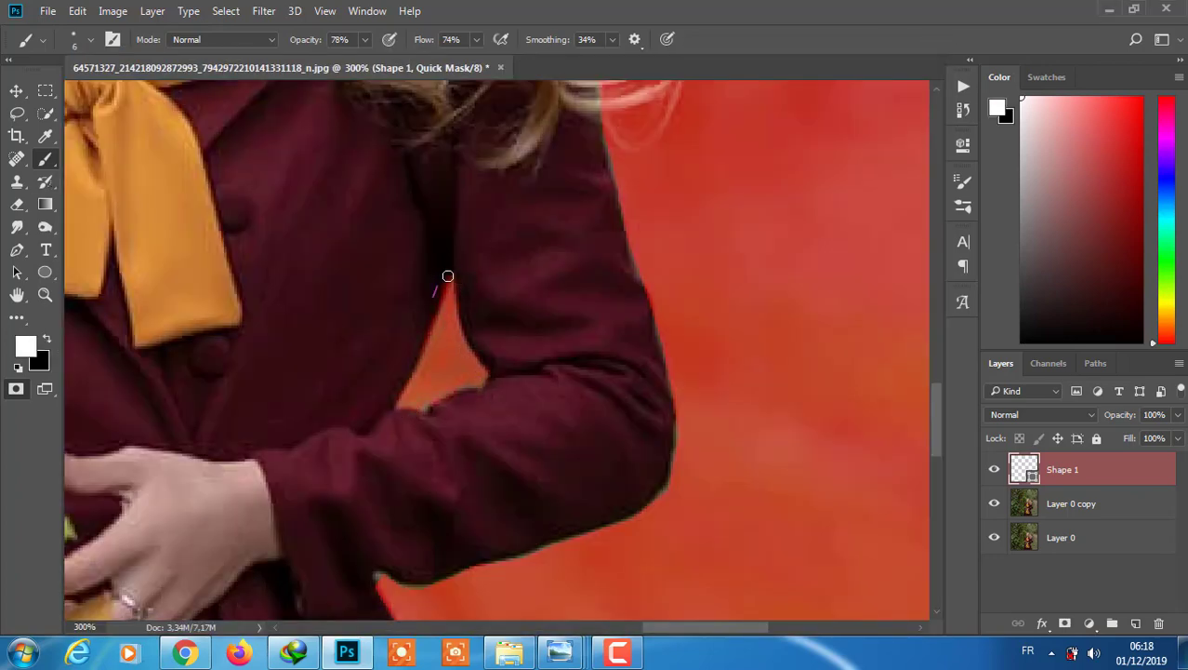
pyautogui.press('x')
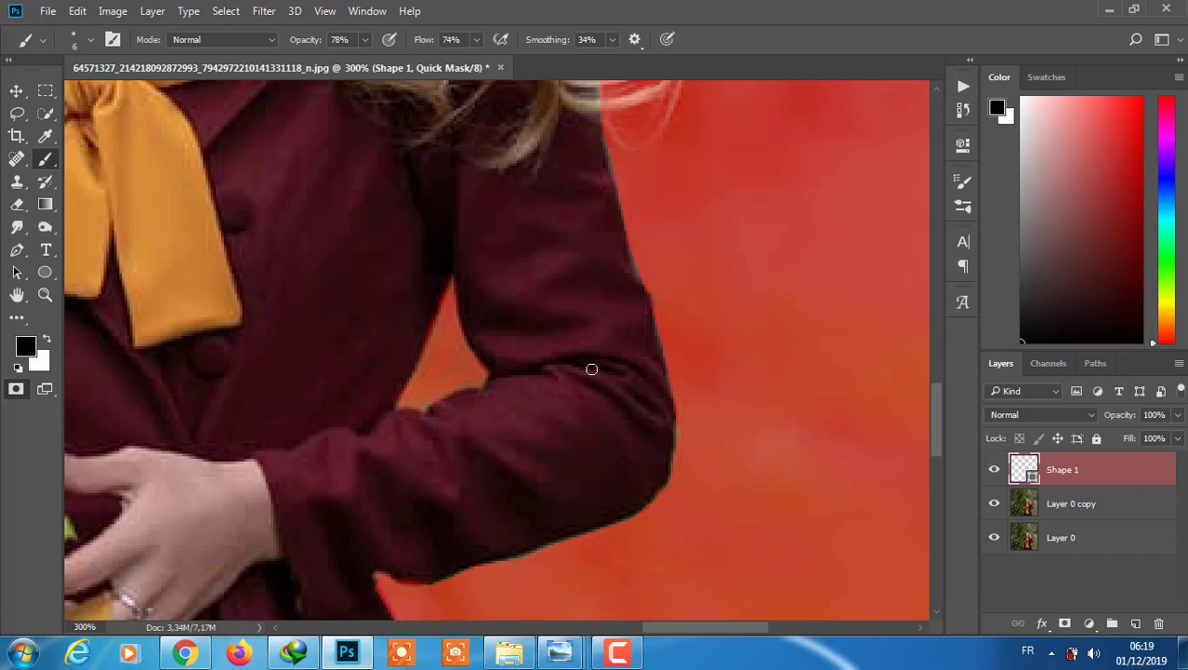
# Inspect the coat edges and set a black brush at 100% opacity.
pyautogui.scroll(-1, 592, 370)
pyautogui.scroll(-2, 650, 284)
pyautogui.scroll(2, 580, 226)
pyautogui.hscroll(-3, 558, 279)
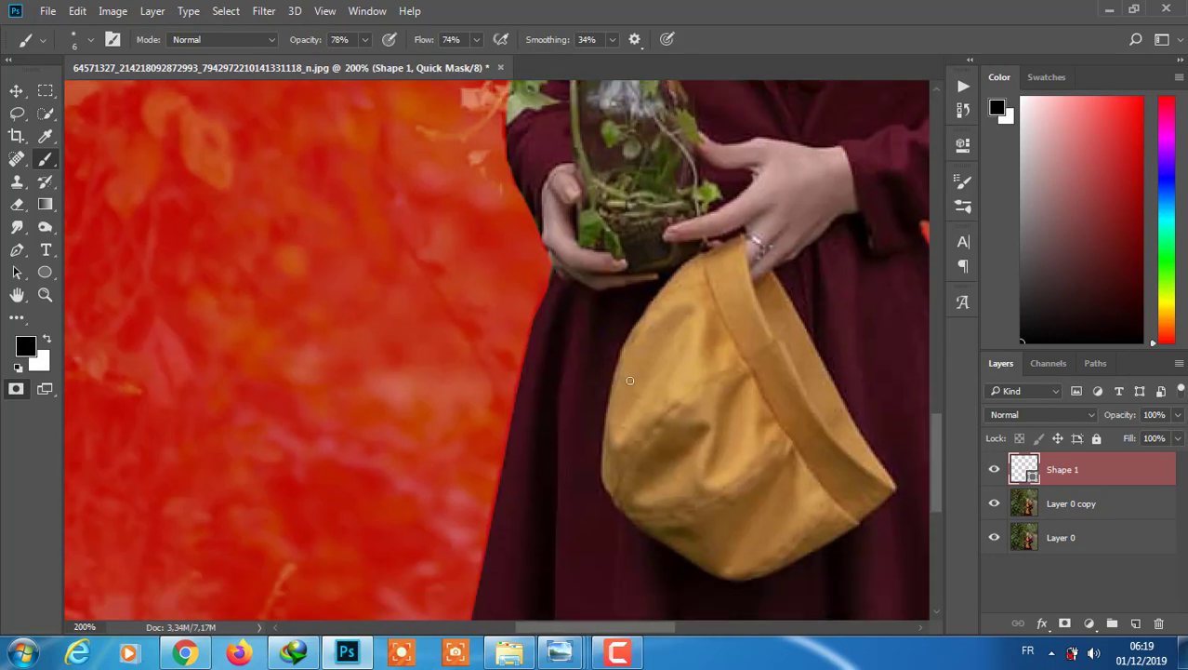
pyautogui.press('x')
pyautogui.scroll(-3, 466, 321)
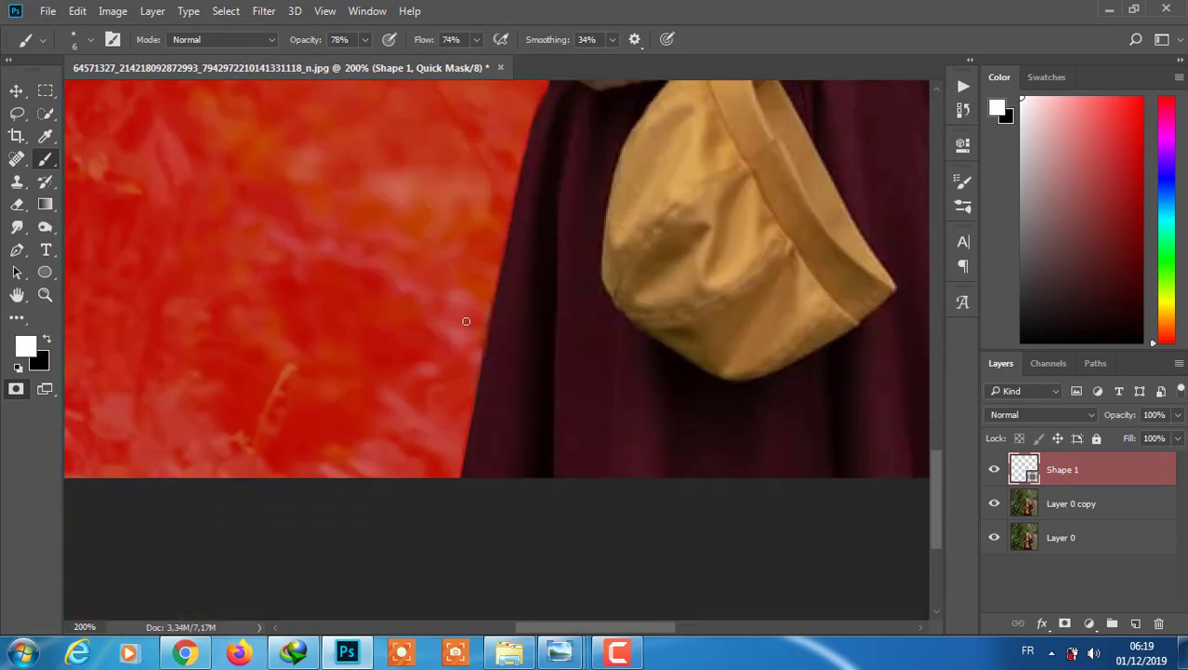
pyautogui.scroll(4, 493, 186)
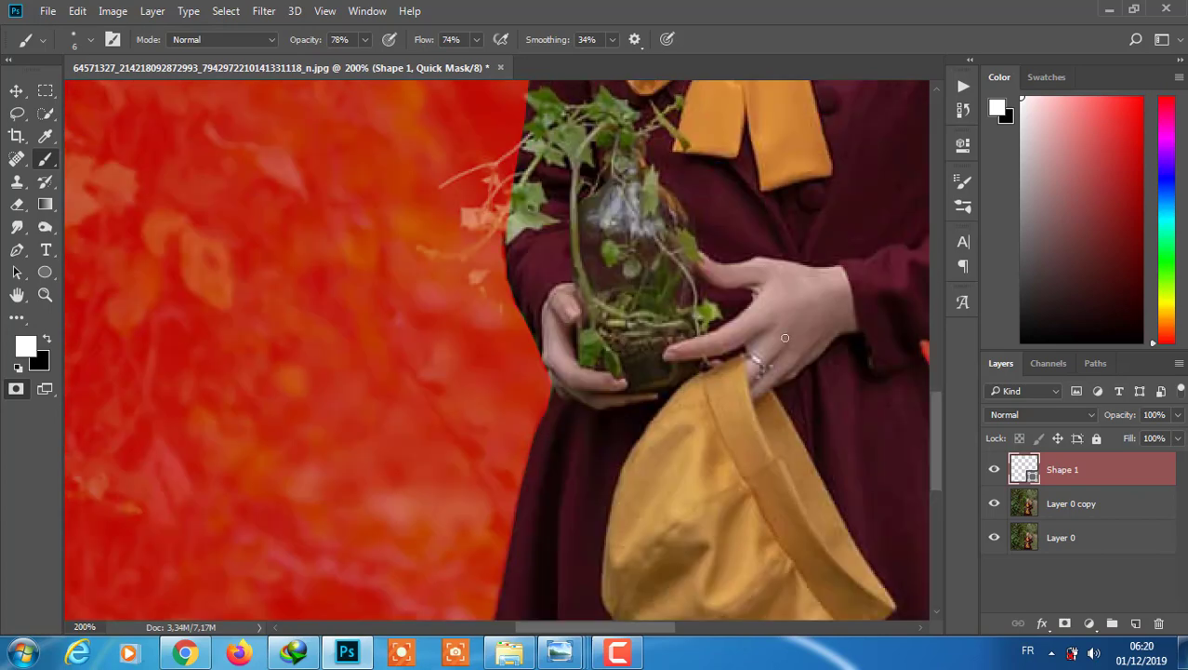
pyautogui.hscroll(2, 785, 338)
pyautogui.scroll(-3, 934, 420)
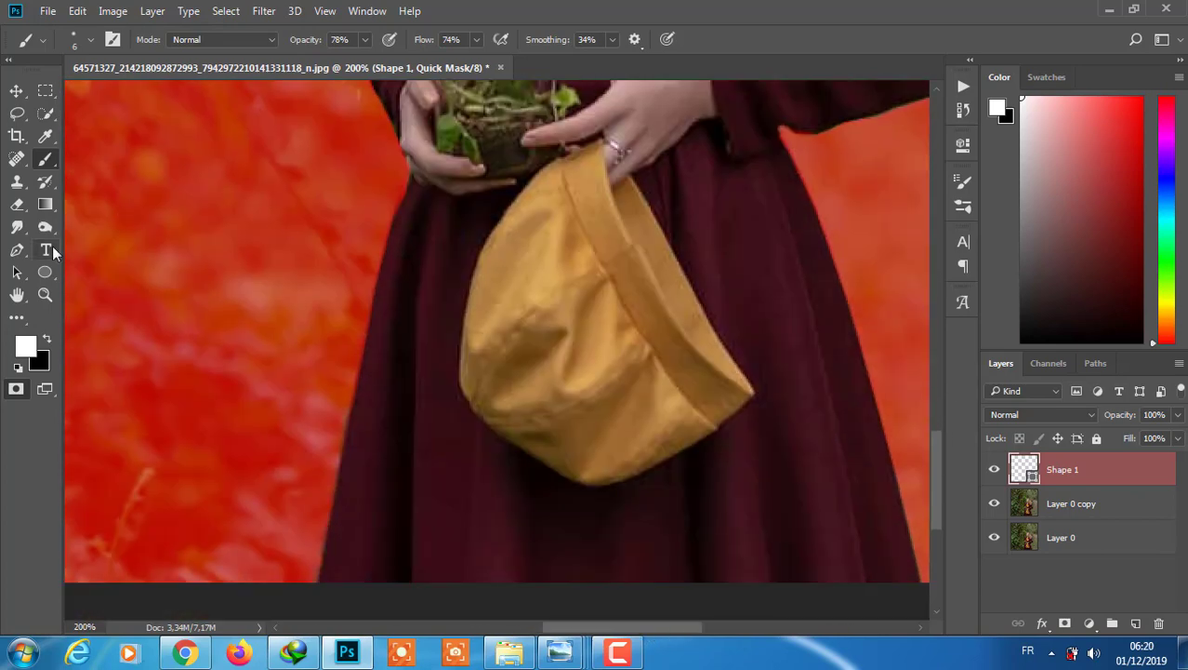
pyautogui.press('x')
pyautogui.click(364, 40)
pyautogui.moveTo(364, 59); pyautogui.dragTo(391, 58)
# Mask the yellow bag in black, then clear mask spill along its edges with white.
pyautogui.moveTo(521, 307)
pyautogui.mouseDown()
pyautogui.moveTo(584, 298)
pyautogui.moveTo(538, 279)
pyautogui.moveTo(514, 105)
pyautogui.mouseUp()
pyautogui.click(90, 40)
pyautogui.moveTo(214, 115); pyautogui.dragTo(181, 115)
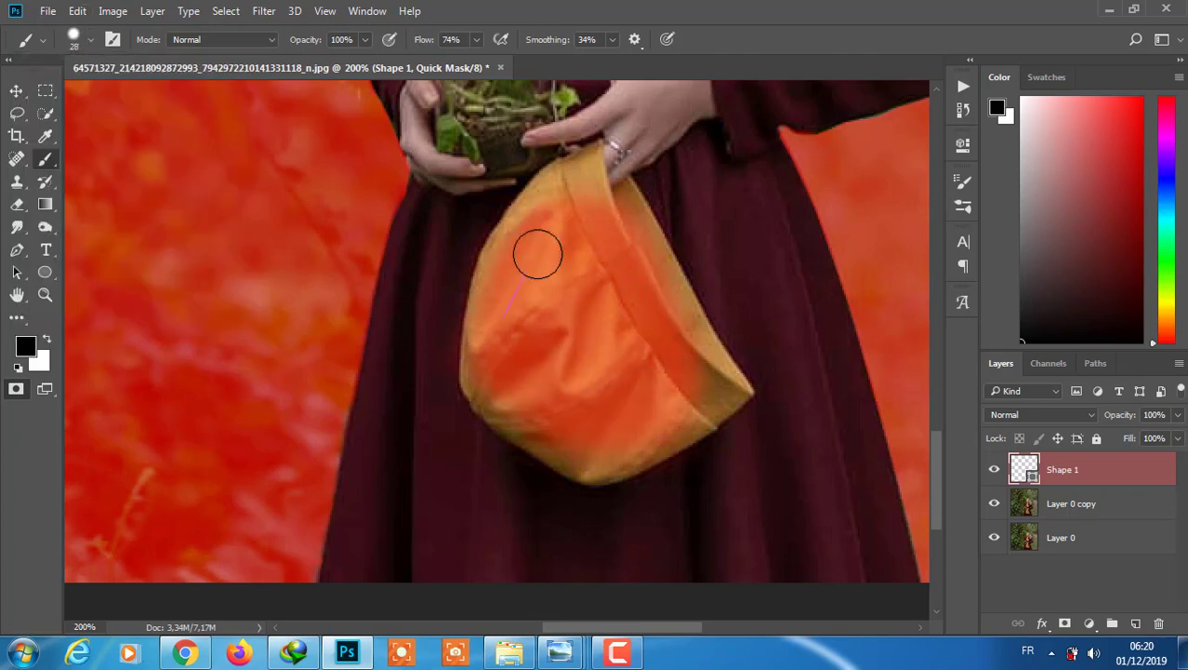
pyautogui.moveTo(538, 252)
pyautogui.mouseDown()
pyautogui.moveTo(482, 352)
pyautogui.moveTo(721, 386)
pyautogui.moveTo(694, 358)
pyautogui.moveTo(522, 419)
pyautogui.moveTo(477, 337)
pyautogui.moveTo(587, 305)
pyautogui.mouseUp()
pyautogui.press('x')
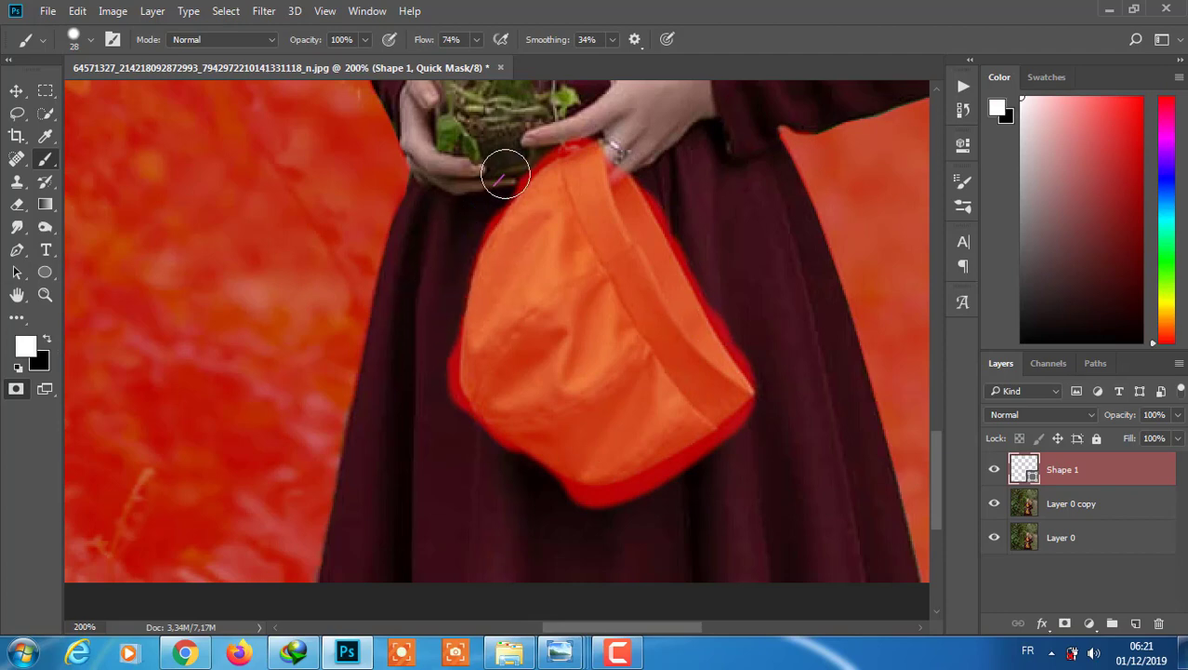
pyautogui.moveTo(504, 172)
pyautogui.mouseDown()
pyautogui.moveTo(576, 126)
pyautogui.moveTo(732, 296)
pyautogui.mouseUp()
pyautogui.moveTo(679, 190)
pyautogui.mouseDown()
pyautogui.moveTo(772, 411)
pyautogui.moveTo(582, 526)
pyautogui.moveTo(456, 258)
pyautogui.mouseUp()
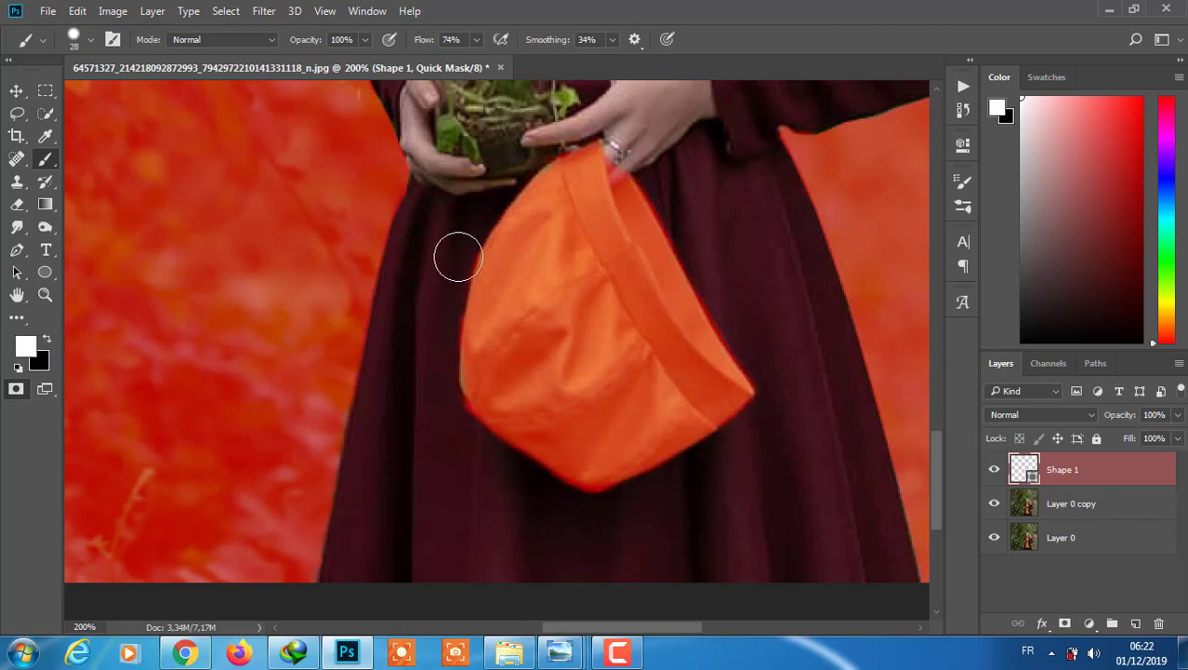
pyautogui.moveTo(506, 478); pyautogui.dragTo(762, 425)
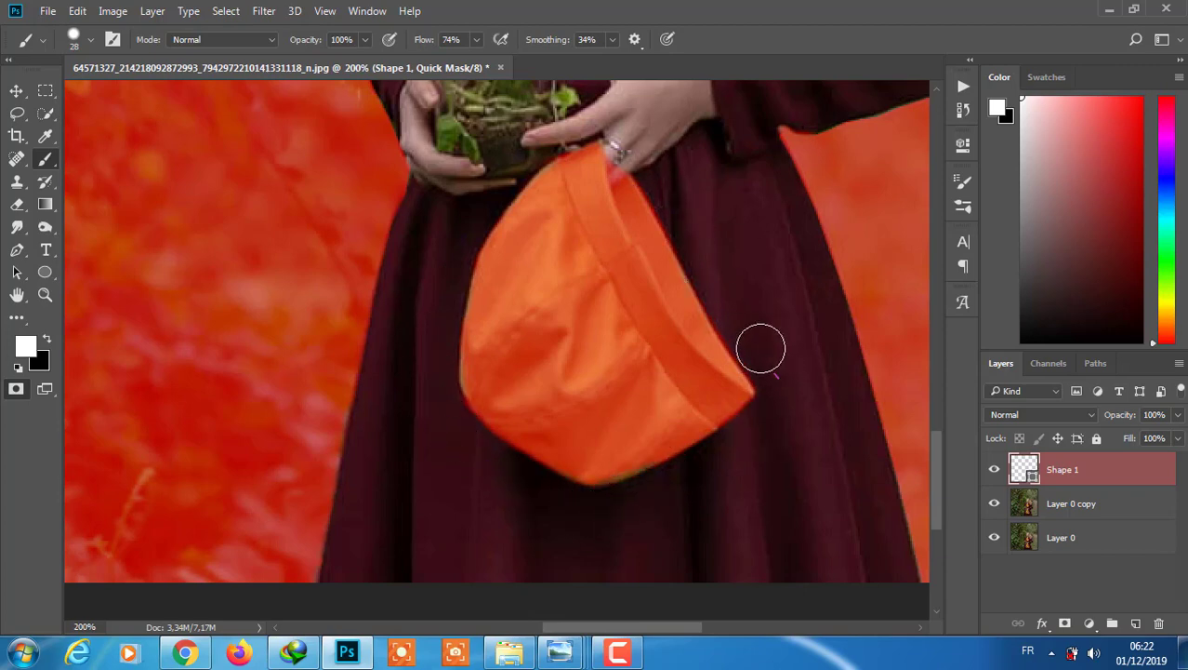
# Reduce the brush to 9 px, switch to black, and zoom out to view the whole image.
pyautogui.click(85, 40)
pyautogui.moveTo(109, 97); pyautogui.dragTo(102, 99)
pyautogui.click(464, 414)
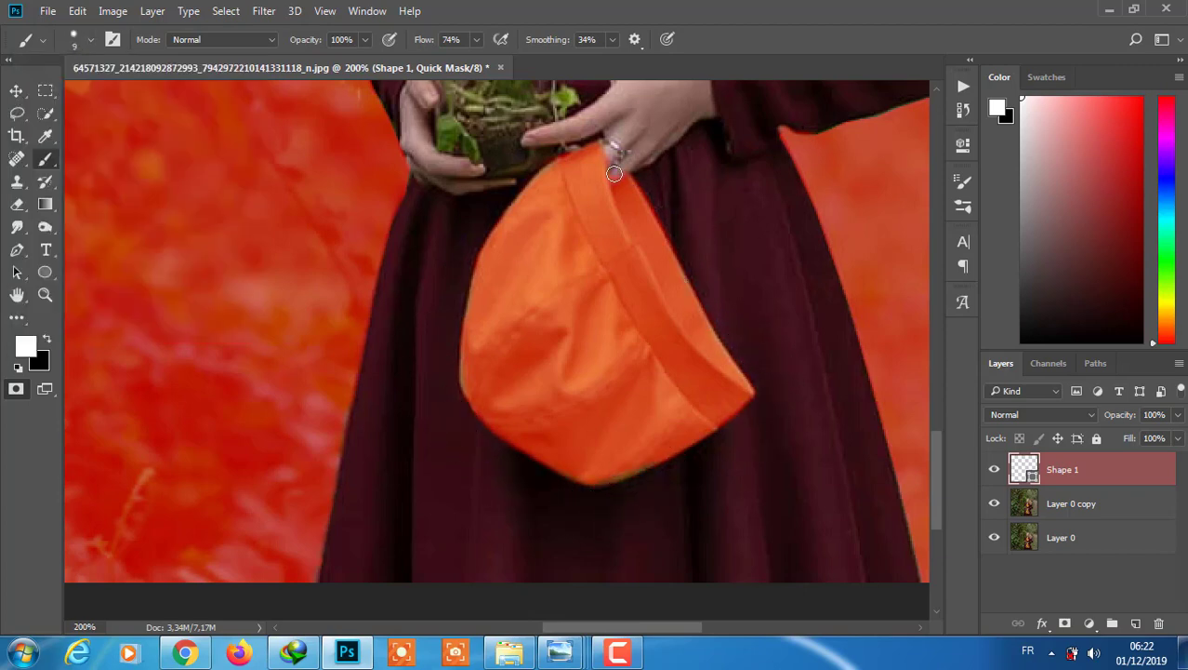
pyautogui.click(48, 336)
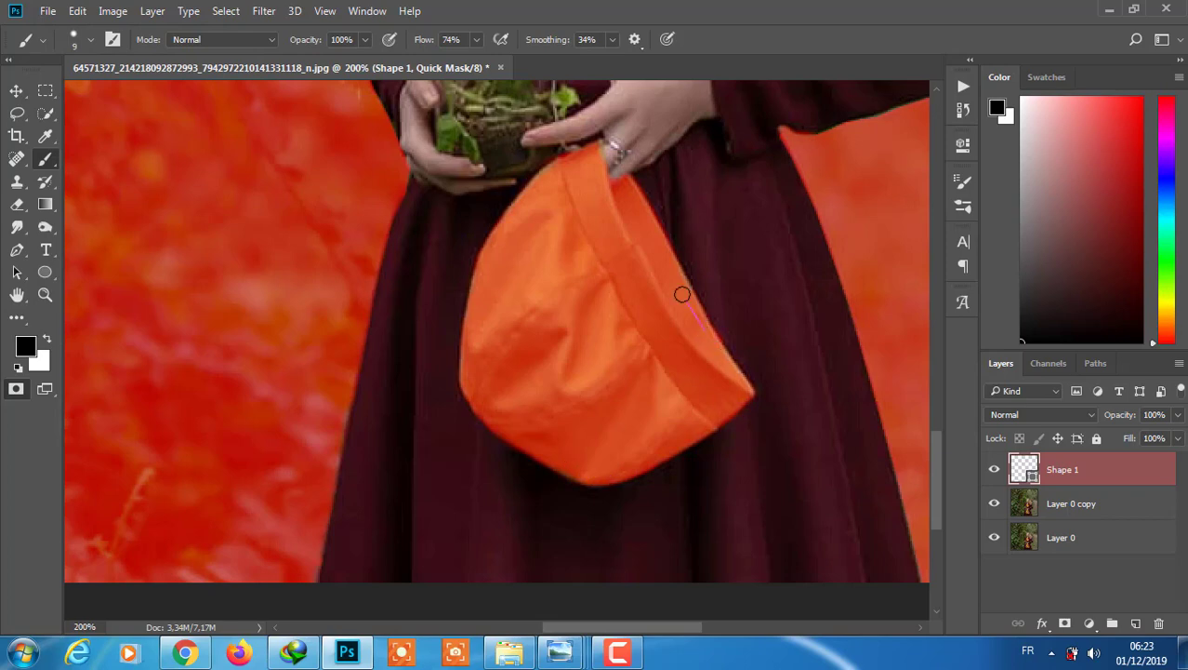
pyautogui.hotkey('ctrl', '-')
pyautogui.hotkey('ctrl', '-')
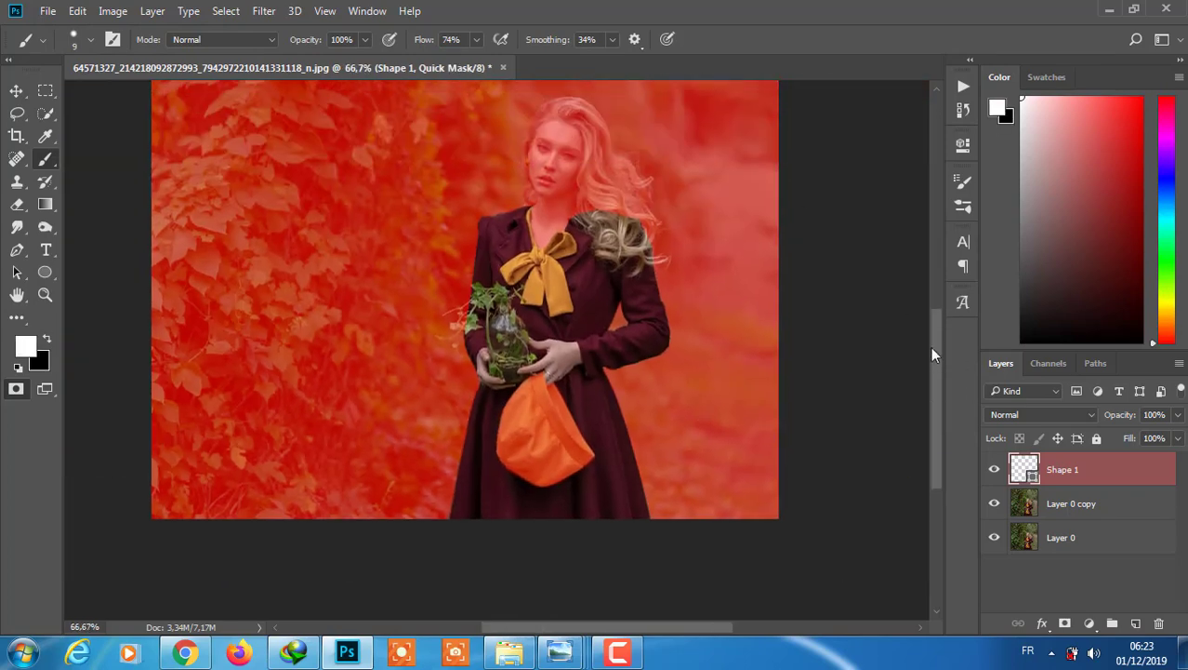
pyautogui.press('q')
pyautogui.click(226, 11)
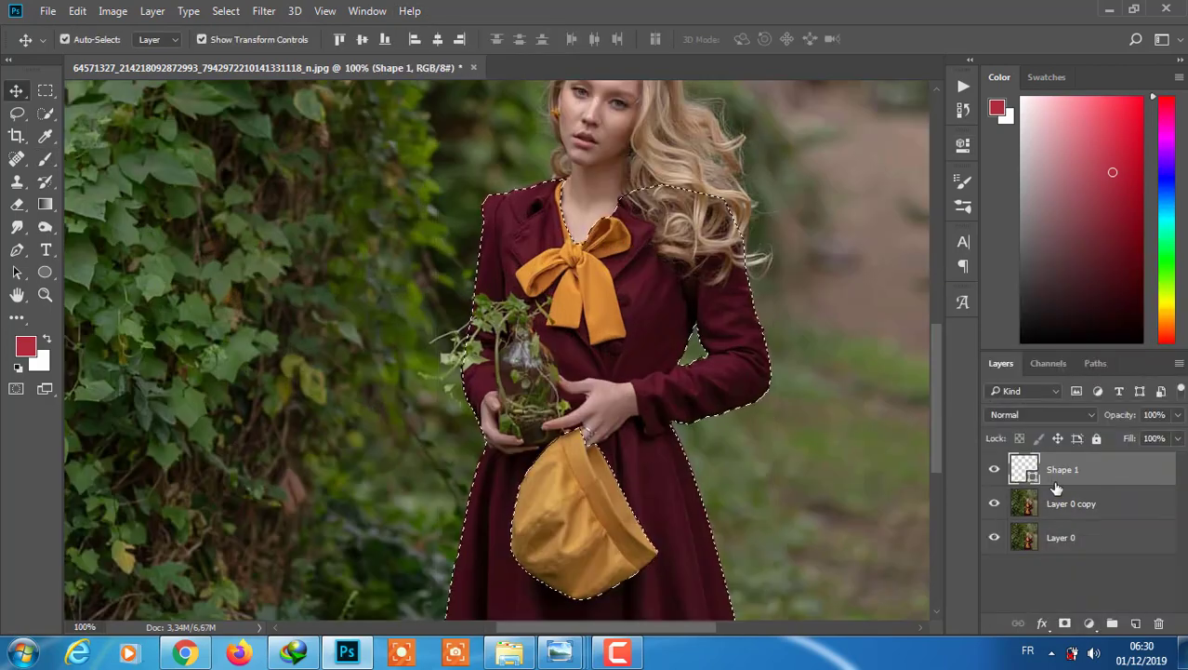
pyautogui.hotkey('ctrl', 'd')
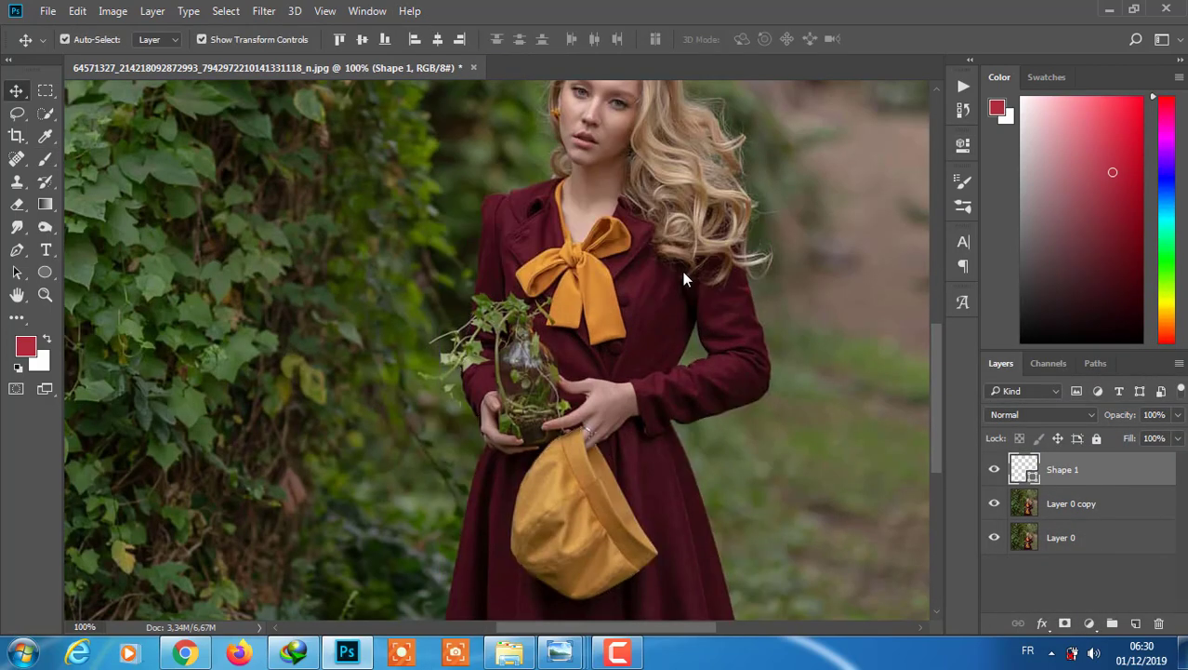
pyautogui.hotkey('ctrl', 'shift', 'd')
pyautogui.press('q')
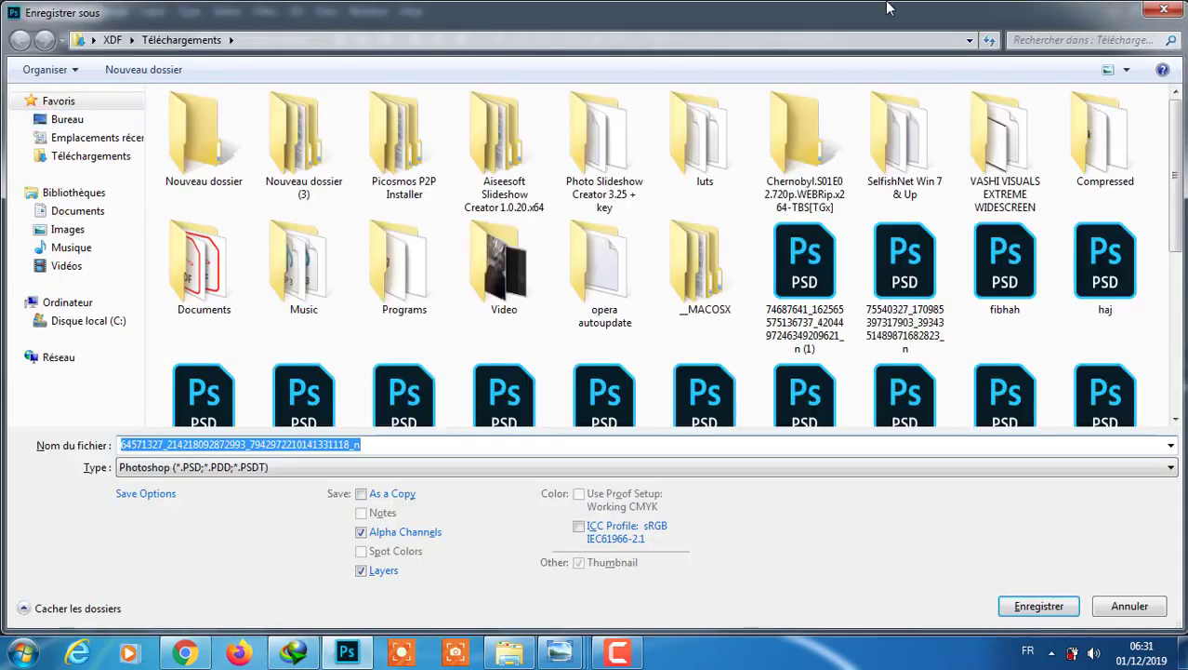
pyautogui.click(226, 11)
pyautogui.click(240, 79)
pyautogui.click(45, 158)
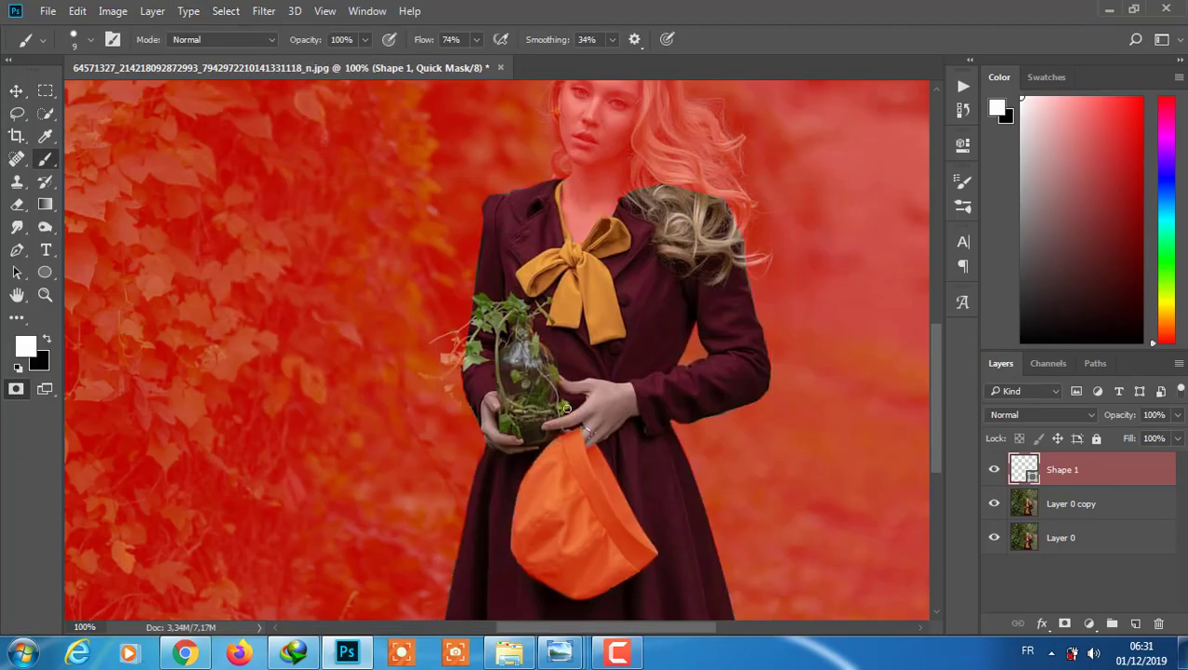
# Mask the hand holding the bag, its wrist, ring area and index finger in black.
pyautogui.hotkey('ctrl', '+')
pyautogui.press('x')
pyautogui.moveTo(674, 430)
pyautogui.mouseDown()
pyautogui.moveTo(711, 426)
pyautogui.moveTo(772, 479)
pyautogui.mouseUp()
pyautogui.scroll(-3, 724, 426)
pyautogui.hotkey('ctrl', '+')
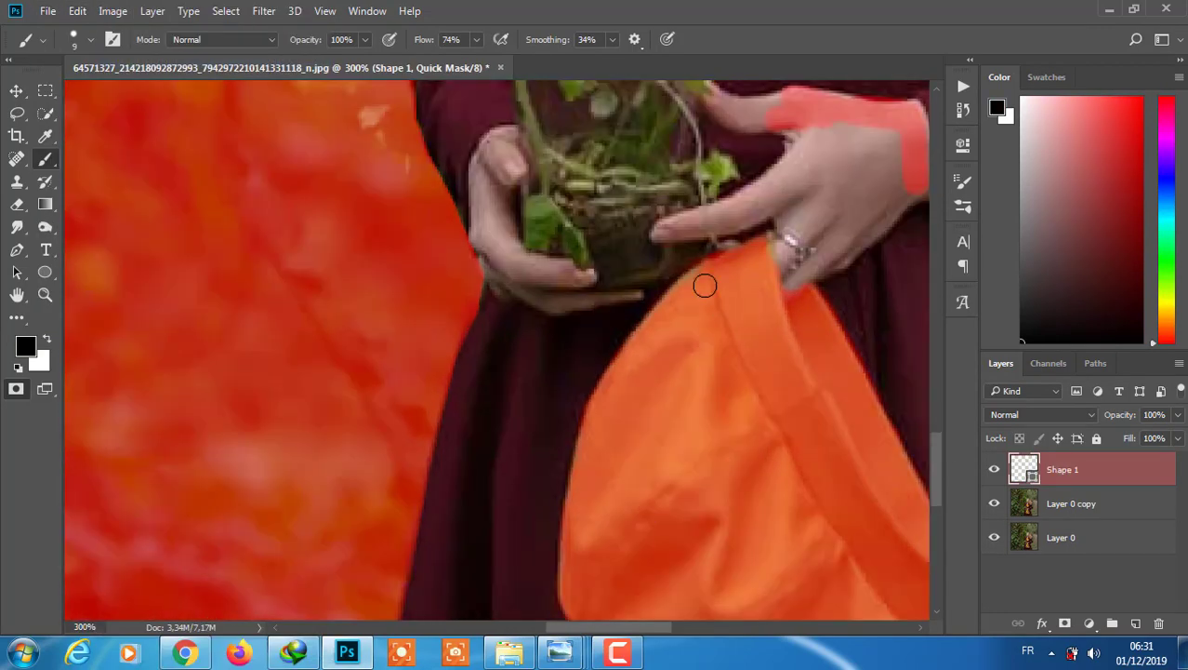
pyautogui.moveTo(621, 629); pyautogui.dragTo(644, 629)
pyautogui.moveTo(586, 240); pyautogui.dragTo(521, 279)
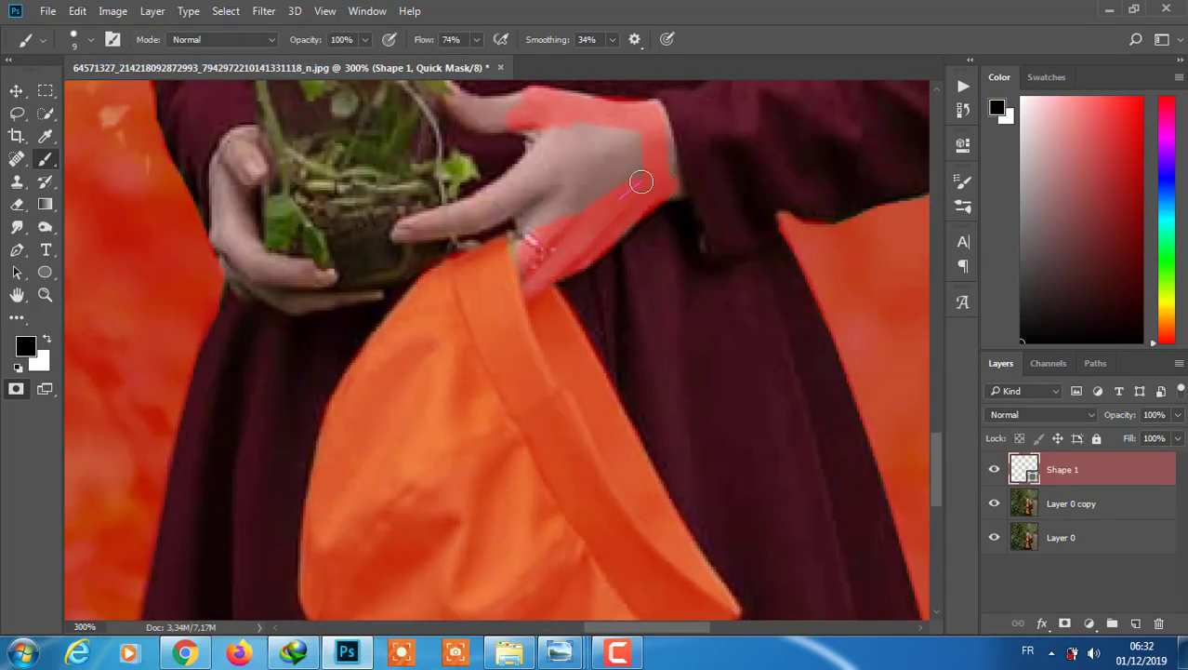
pyautogui.moveTo(665, 146)
pyautogui.mouseDown()
pyautogui.moveTo(493, 117)
pyautogui.moveTo(542, 170)
pyautogui.moveTo(428, 228)
pyautogui.moveTo(602, 199)
pyautogui.moveTo(563, 115)
pyautogui.moveTo(603, 199)
pyautogui.moveTo(518, 197)
pyautogui.moveTo(663, 173)
pyautogui.moveTo(607, 231)
pyautogui.moveTo(500, 258)
pyautogui.mouseUp()
pyautogui.press('x')
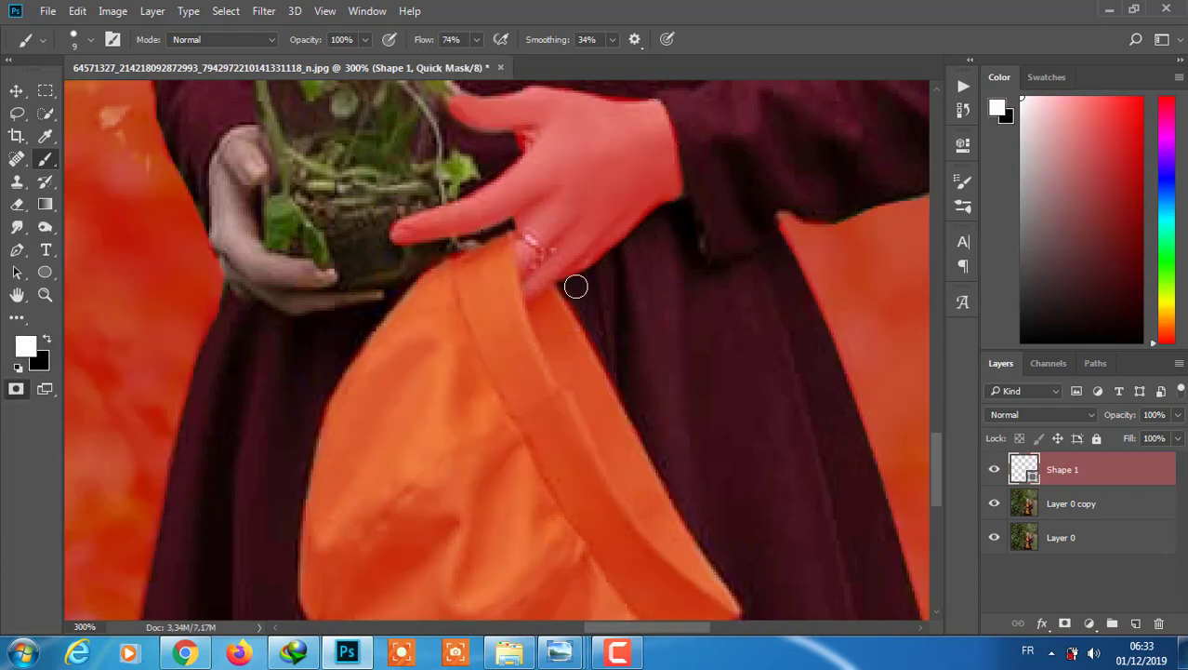
pyautogui.press('x')
# Mask the left hand and the glass pot, shrinking the brush to 20 then 6 px.
pyautogui.moveTo(244, 159)
pyautogui.mouseDown()
pyautogui.moveTo(244, 252)
pyautogui.moveTo(240, 144)
pyautogui.moveTo(252, 255)
pyautogui.mouseUp()
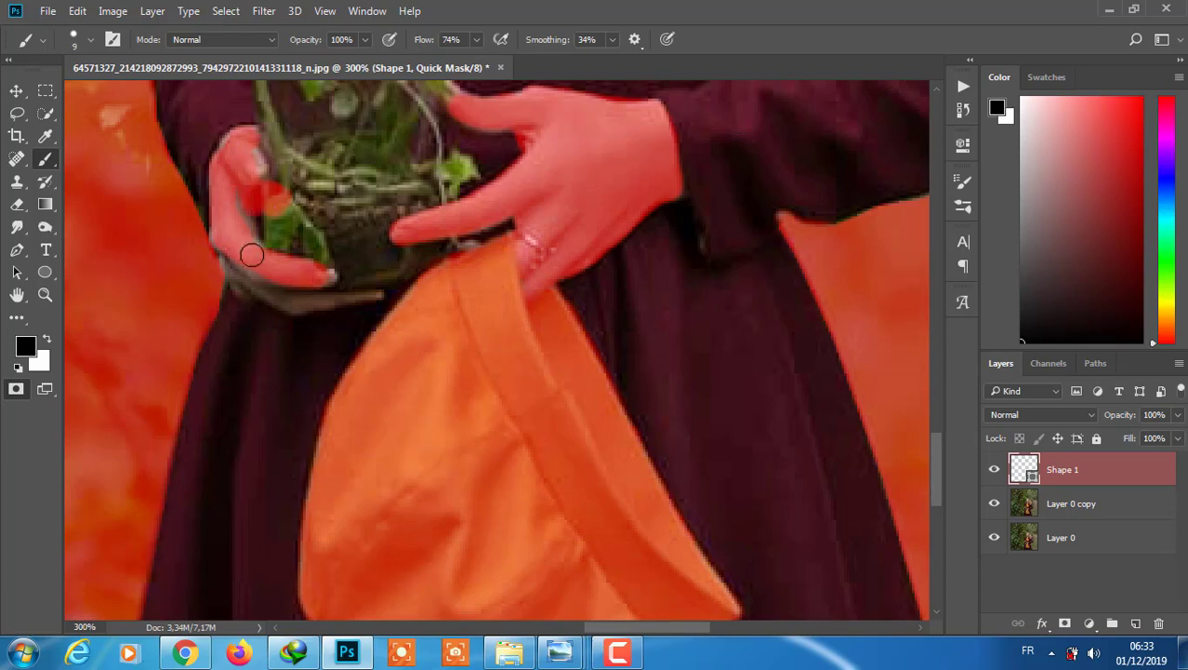
pyautogui.moveTo(246, 137)
pyautogui.mouseDown()
pyautogui.moveTo(284, 204)
pyautogui.moveTo(312, 161)
pyautogui.mouseUp()
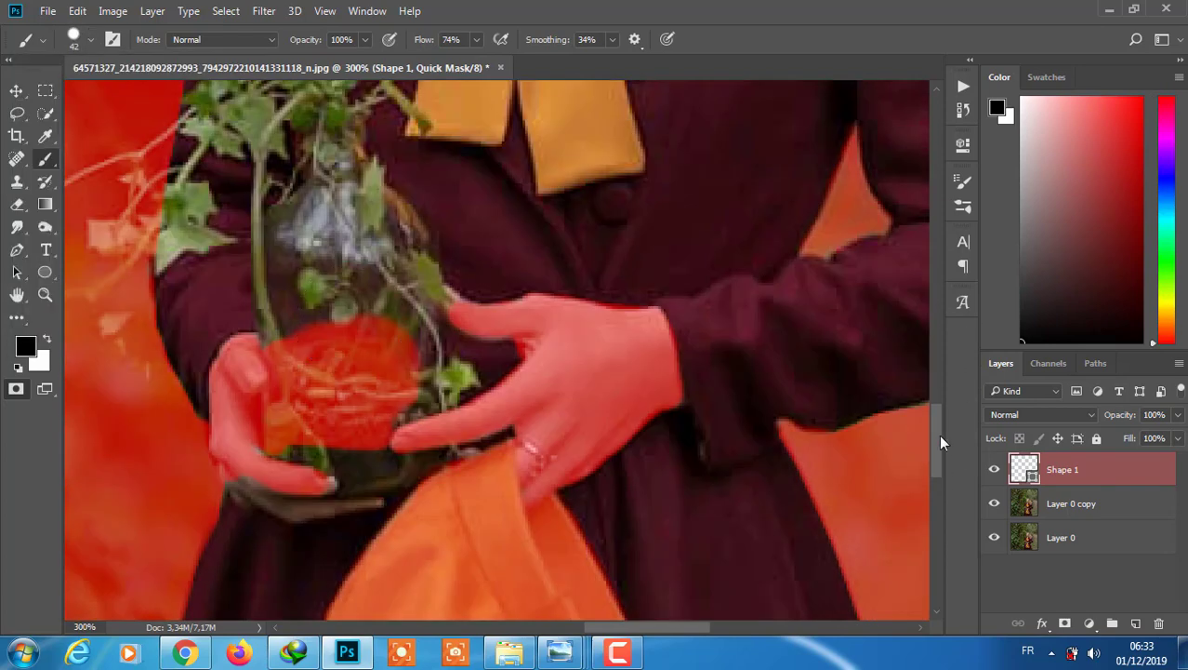
pyautogui.scroll(3, 318, 199)
pyautogui.moveTo(344, 223); pyautogui.dragTo(372, 309)
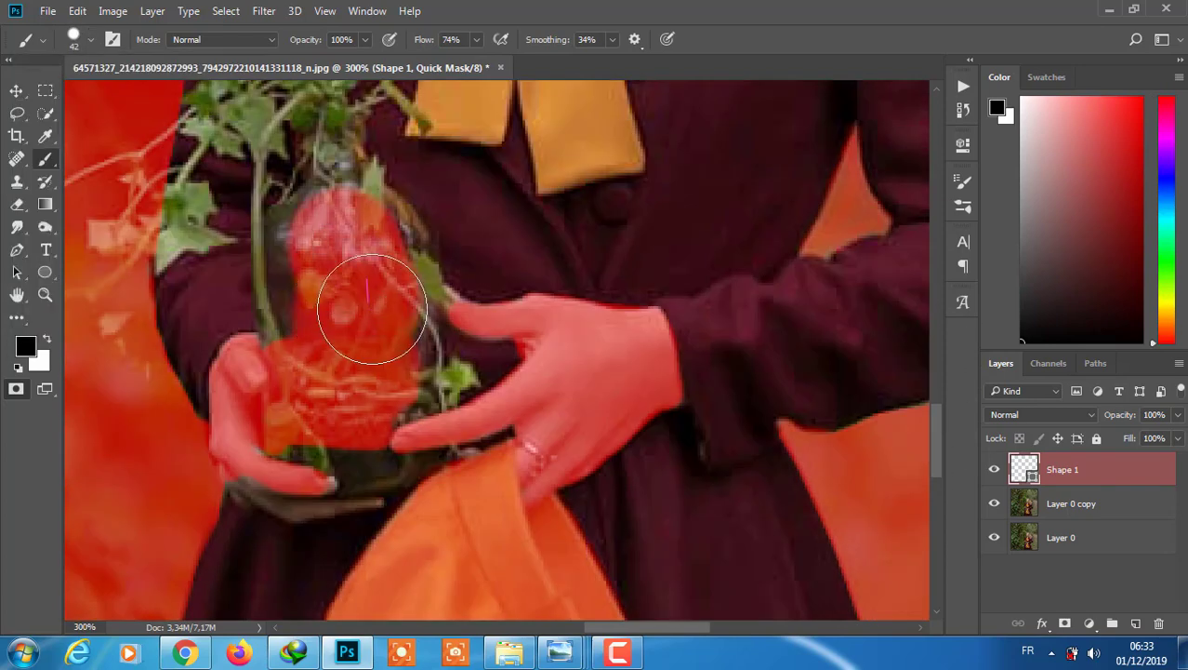
pyautogui.click(90, 39)
pyautogui.moveTo(428, 372); pyautogui.dragTo(307, 465)
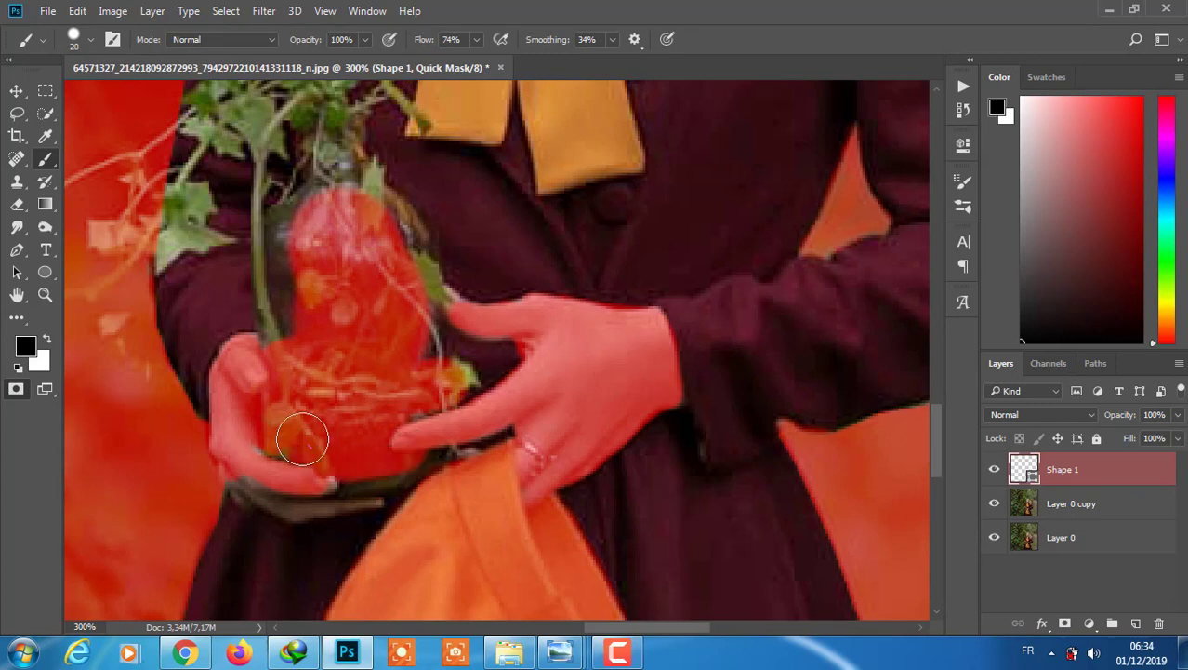
pyautogui.click(90, 39)
pyautogui.moveTo(367, 499)
pyautogui.mouseDown()
pyautogui.moveTo(229, 478)
pyautogui.moveTo(379, 477)
pyautogui.moveTo(419, 251)
pyautogui.mouseUp()
pyautogui.moveTo(427, 358)
pyautogui.mouseDown()
pyautogui.moveTo(371, 191)
pyautogui.moveTo(410, 270)
pyautogui.mouseUp()
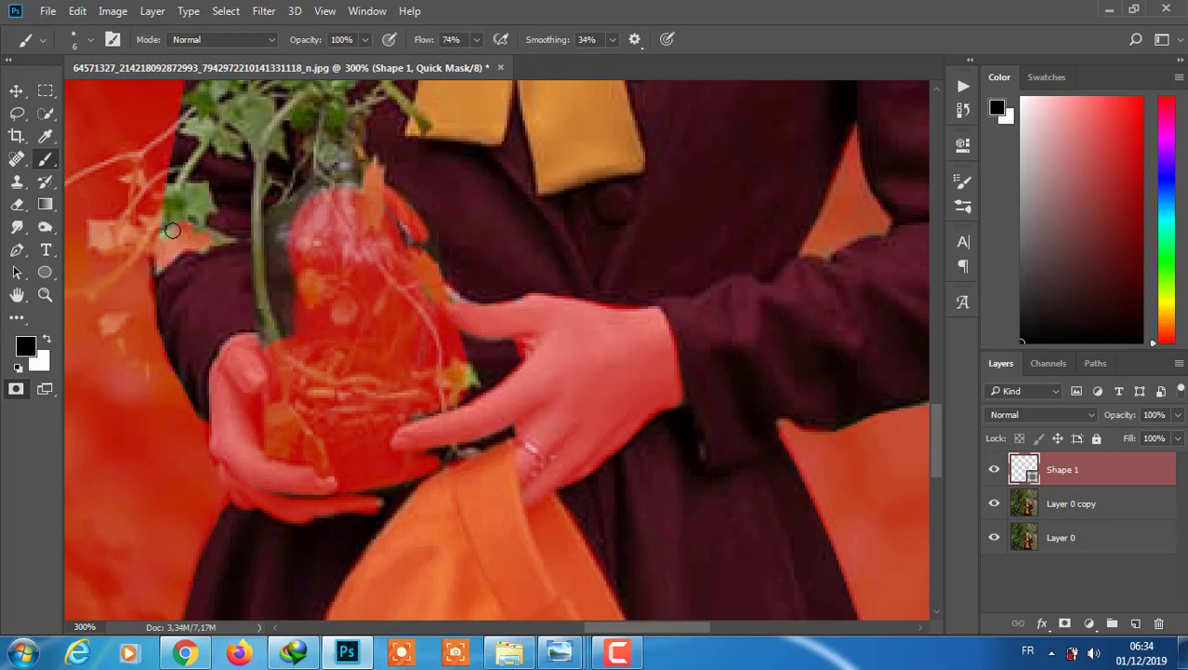
# Mask the plant's leaves and stems, undoing the stroke that strayed toward the bow.
pyautogui.moveTo(216, 235); pyautogui.dragTo(175, 191)
pyautogui.moveTo(252, 152); pyautogui.dragTo(262, 274)
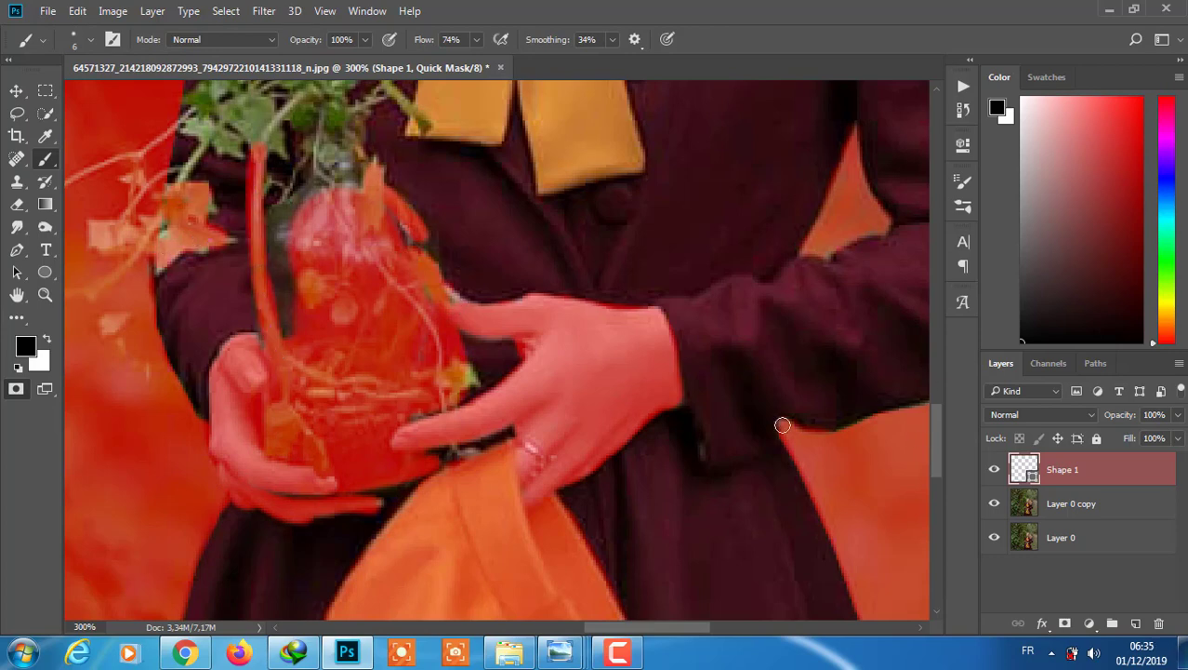
pyautogui.scroll(5, 782, 425)
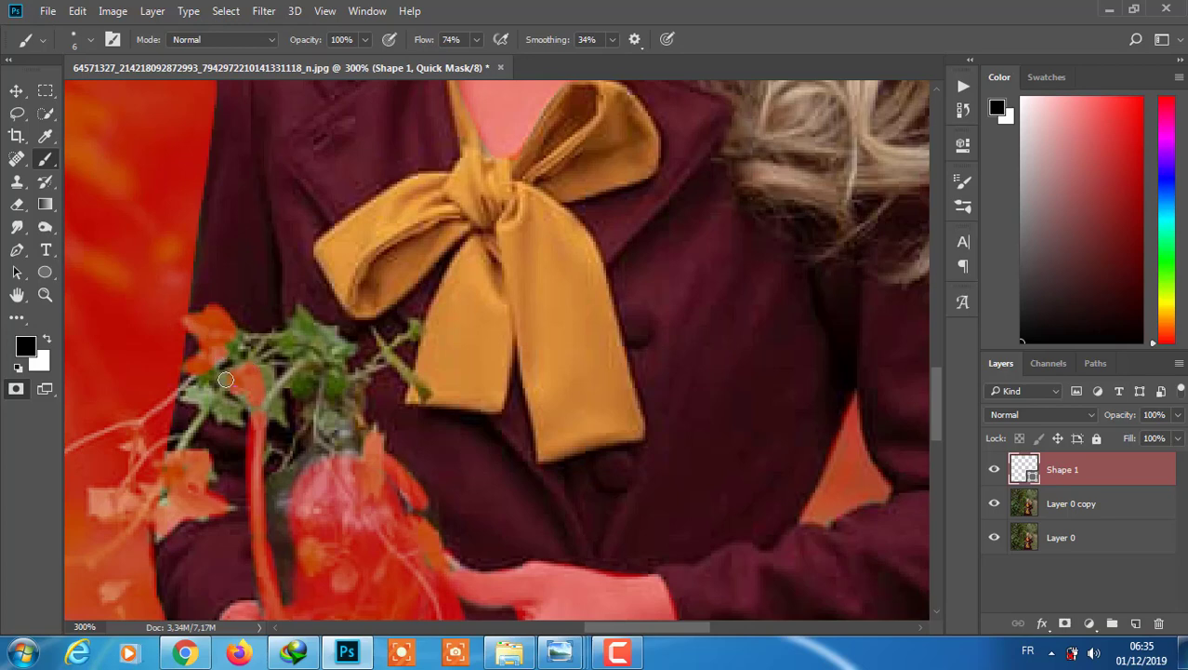
pyautogui.click(91, 39)
pyautogui.moveTo(223, 368); pyautogui.dragTo(303, 329)
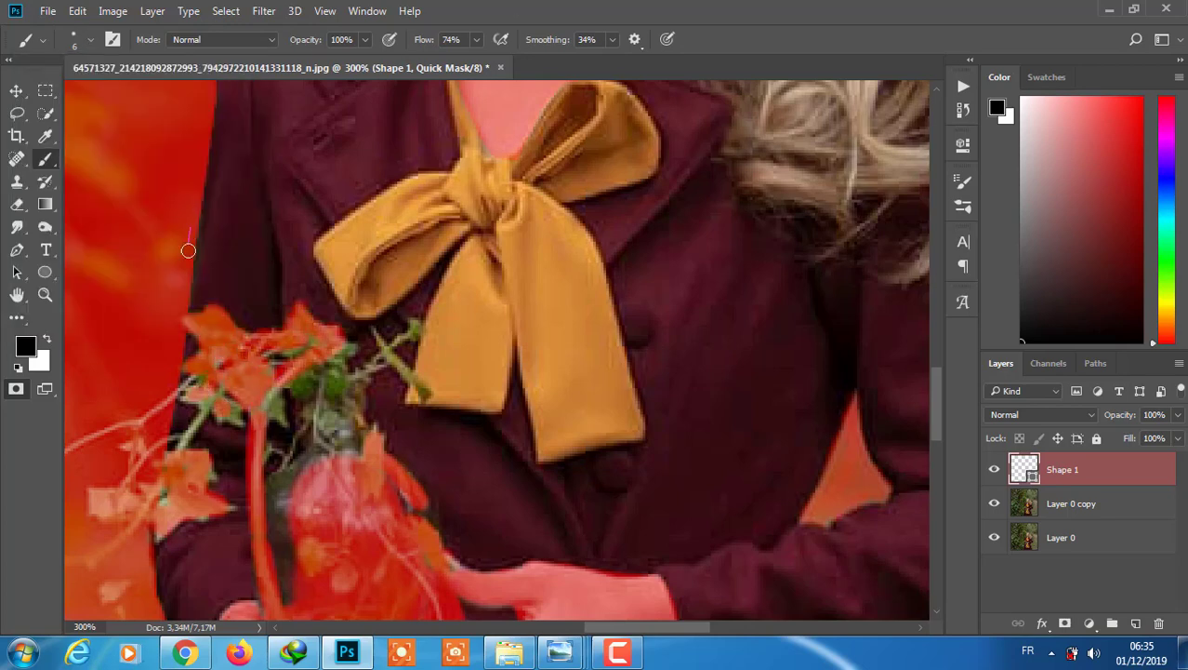
pyautogui.moveTo(314, 420); pyautogui.dragTo(375, 339)
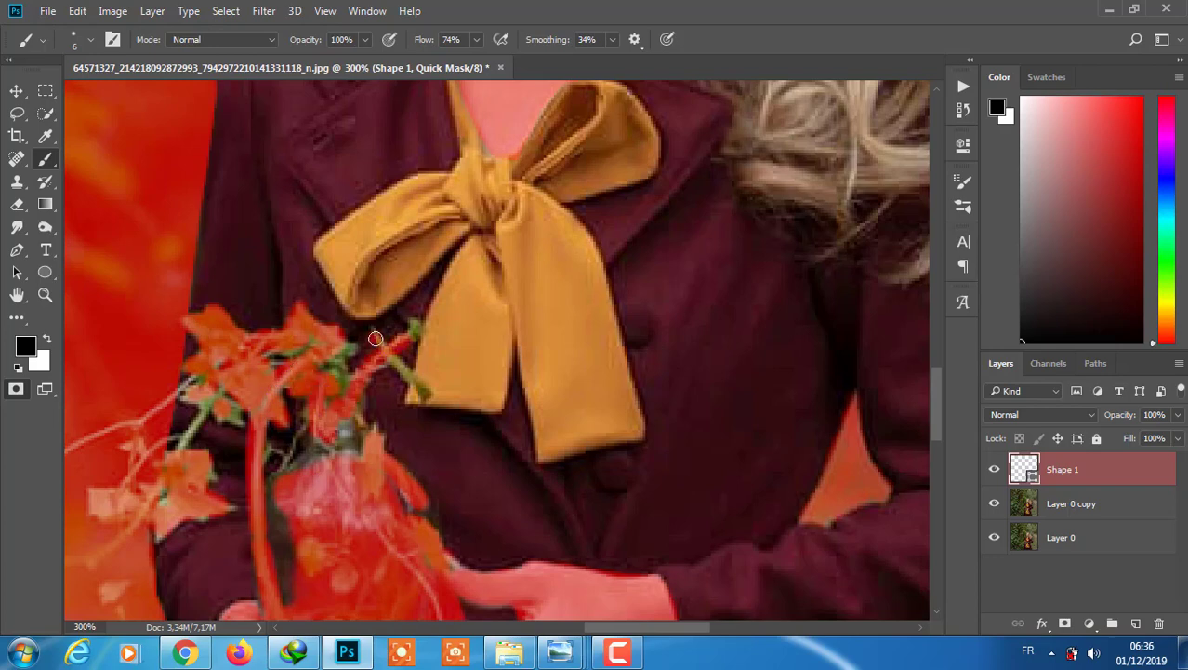
pyautogui.scroll(-4, 935, 405)
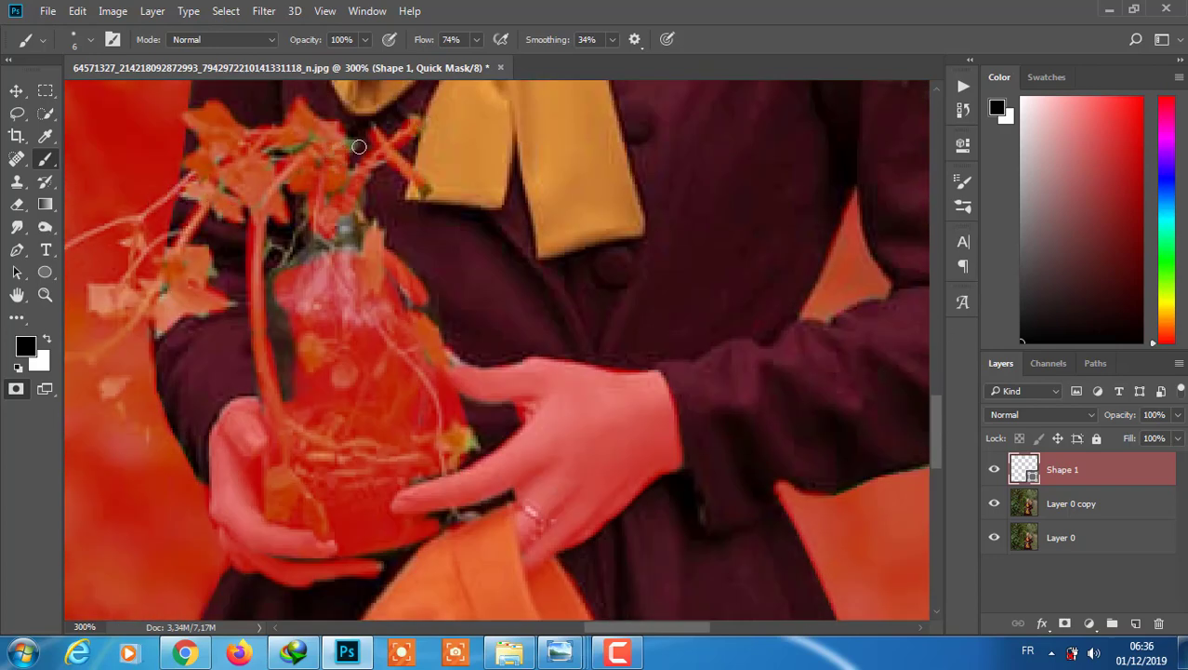
pyautogui.moveTo(327, 186); pyautogui.dragTo(423, 187)
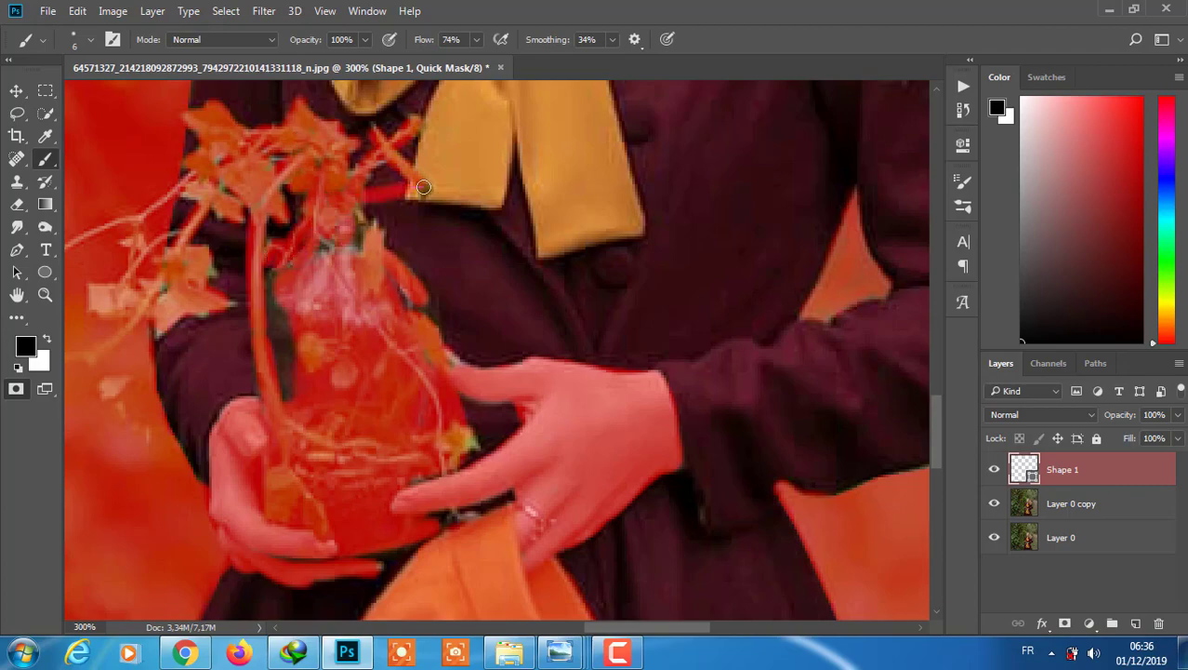
pyautogui.hotkey('ctrl', 'z')
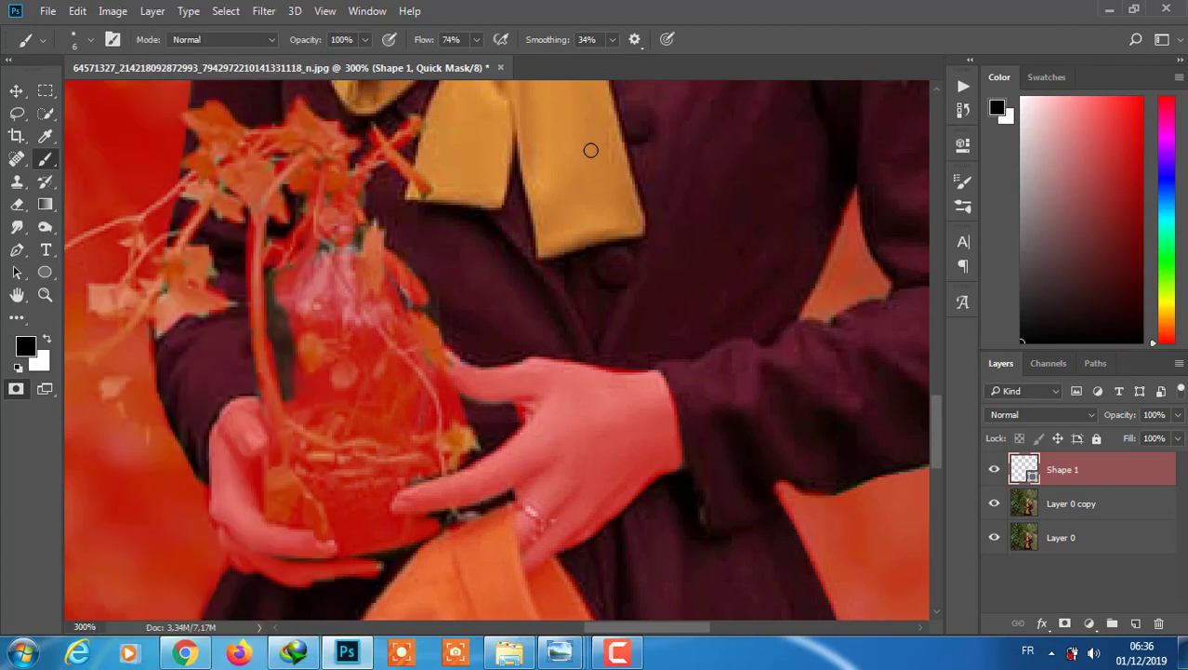
pyautogui.scroll(5, 934, 388)
# With a ~39 px brush, mask the bow's right tail and left loop.
pyautogui.scroll(1, 934, 388)
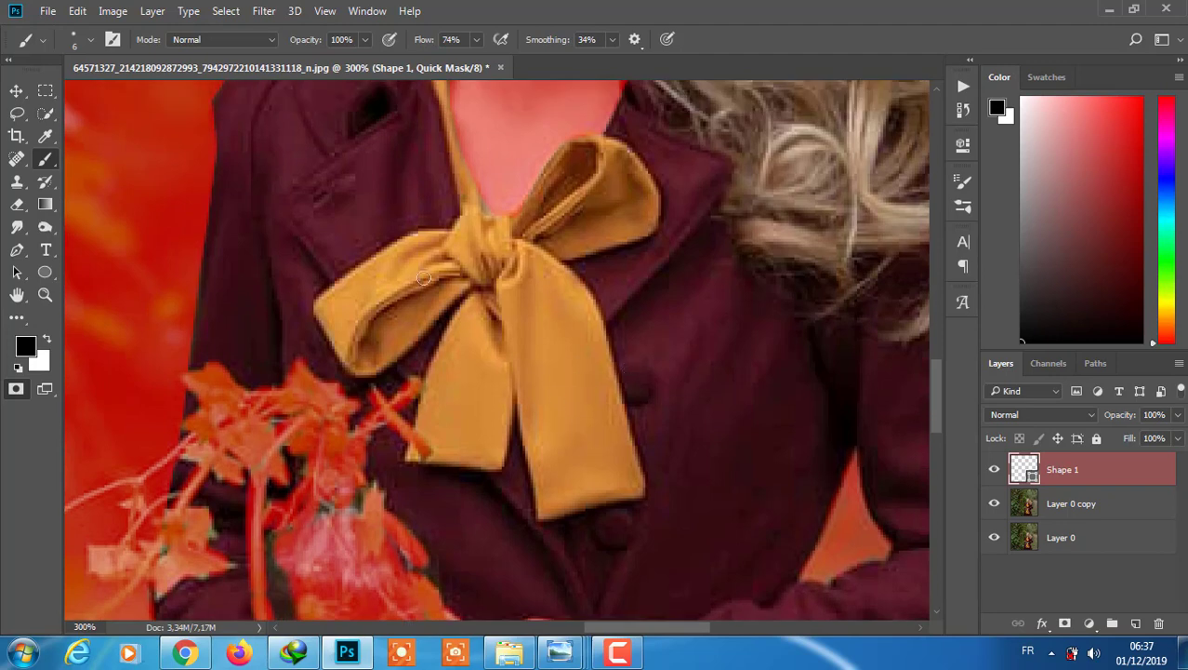
pyautogui.click(74, 39)
pyautogui.click(119, 96)
pyautogui.moveTo(543, 321); pyautogui.dragTo(552, 331)
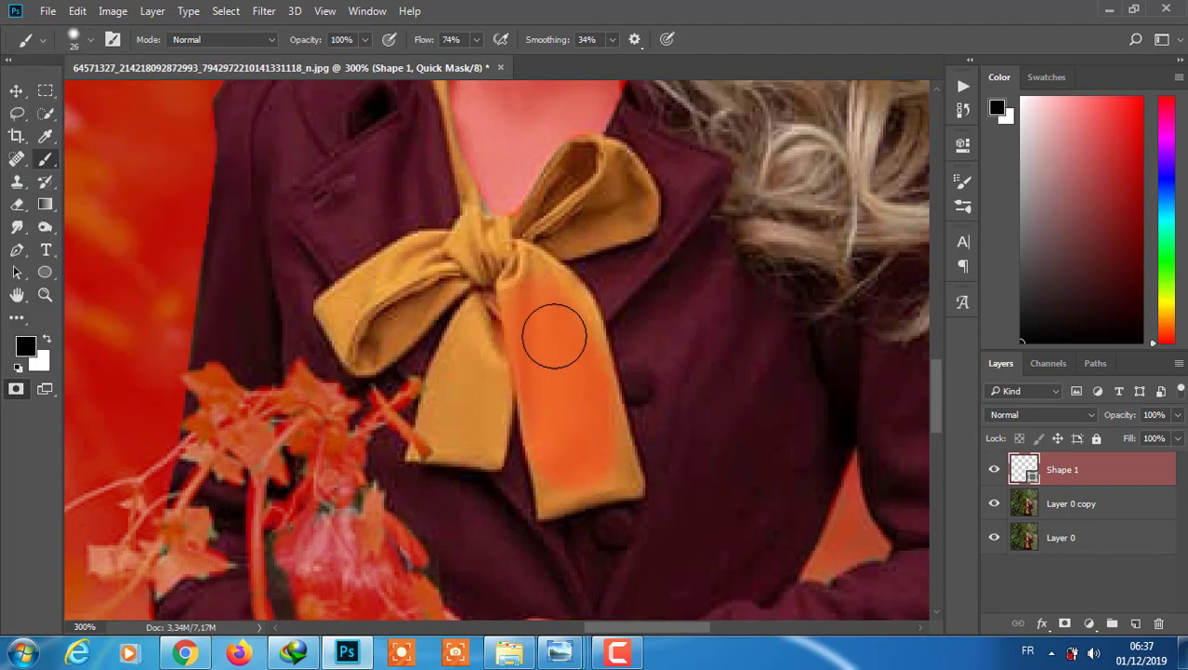
pyautogui.press('[')
pyautogui.press('[')
pyautogui.press('[')
pyautogui.moveTo(483, 307)
pyautogui.mouseDown()
pyautogui.moveTo(452, 380)
pyautogui.moveTo(460, 279)
pyautogui.moveTo(424, 279)
pyautogui.moveTo(543, 196)
pyautogui.moveTo(602, 223)
pyautogui.moveTo(406, 265)
pyautogui.moveTo(363, 296)
pyautogui.mouseUp()
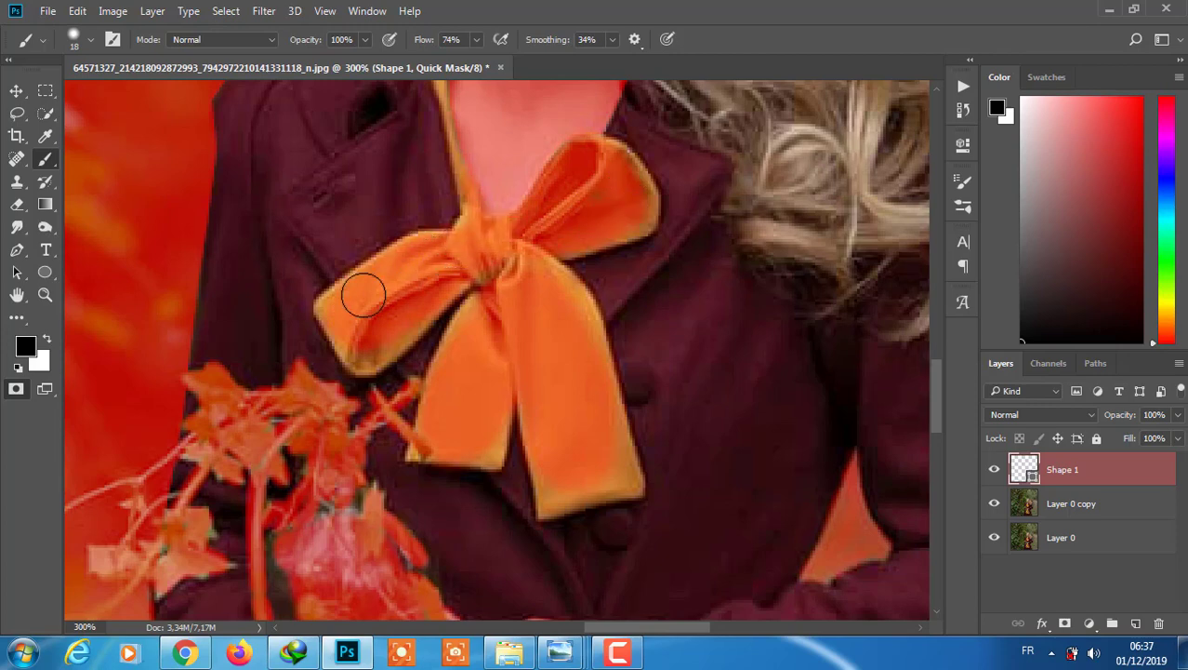
# At 10 px, mask the left loop's lower edge and both lower tail edges.
pyautogui.click(91, 39)
pyautogui.click(583, 305)
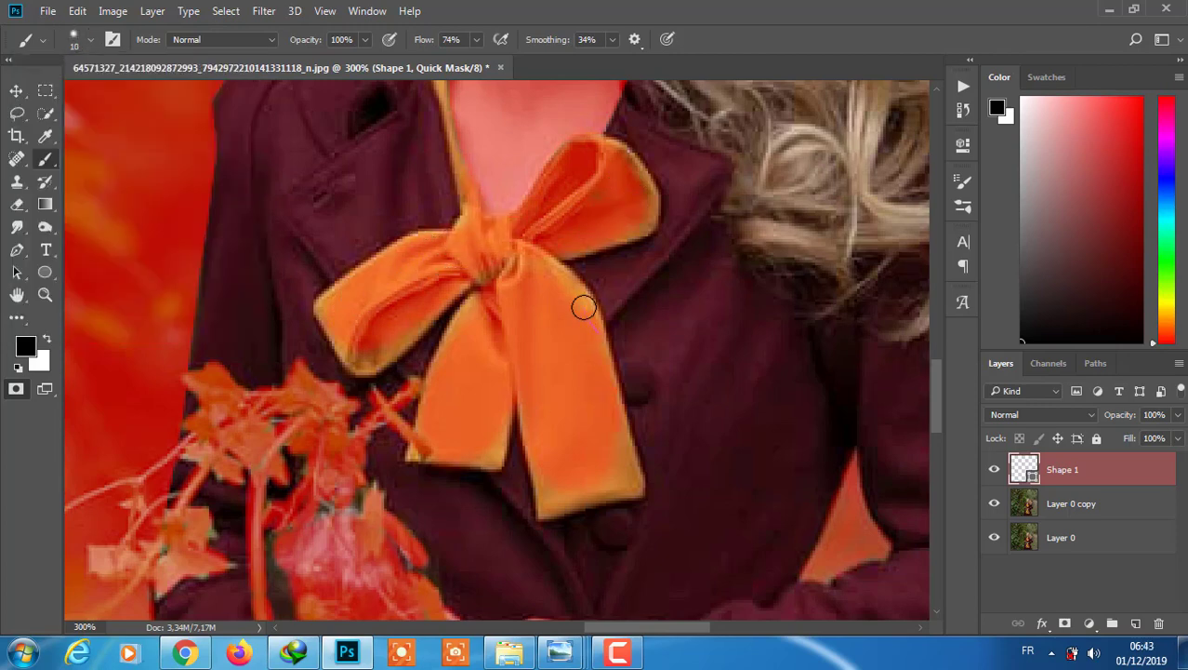
pyautogui.moveTo(361, 279); pyautogui.dragTo(388, 348)
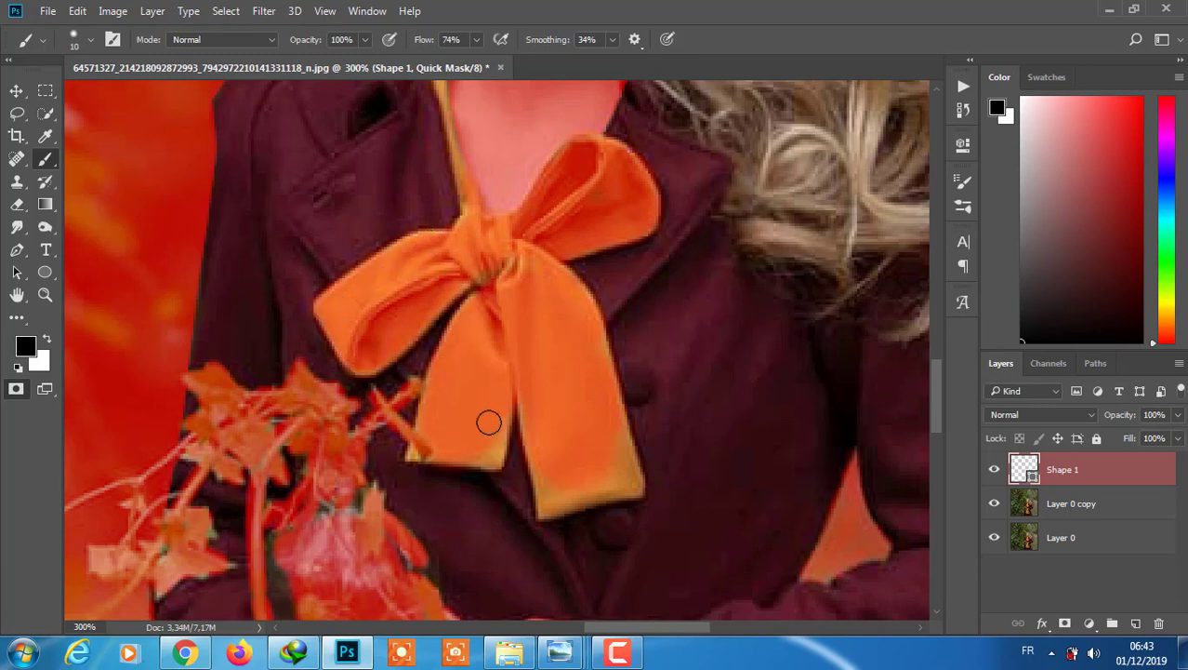
pyautogui.moveTo(489, 420); pyautogui.dragTo(429, 390)
pyautogui.moveTo(632, 465)
pyautogui.mouseDown()
pyautogui.moveTo(538, 504)
pyautogui.moveTo(518, 381)
pyautogui.mouseUp()
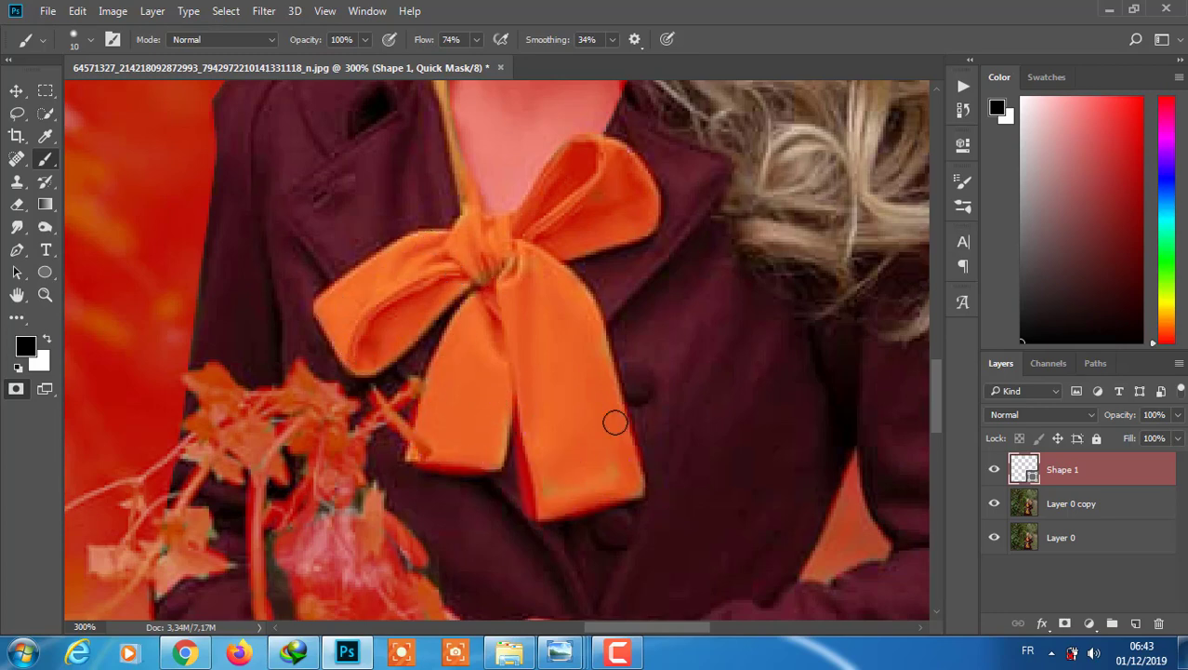
# Remove stray mask paint beside the bow with a 3 px white brush, then set black at 14 px.
pyautogui.press('x')
pyautogui.click(90, 39)
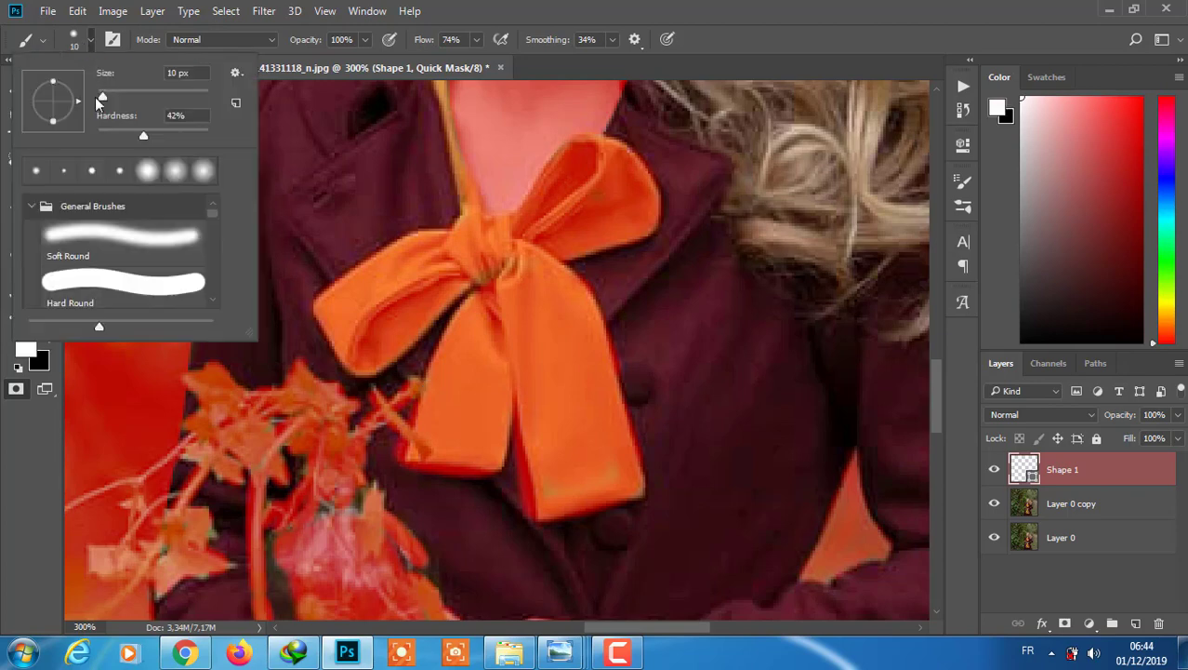
pyautogui.moveTo(613, 338); pyautogui.dragTo(623, 374)
pyautogui.moveTo(619, 505); pyautogui.dragTo(524, 466)
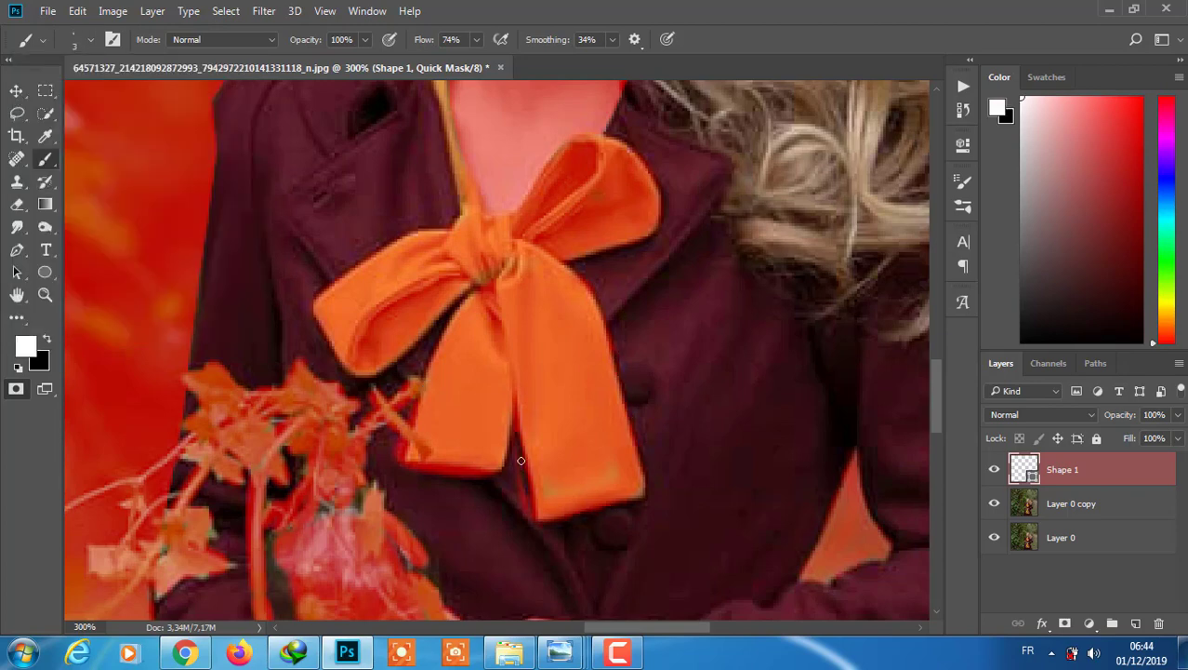
pyautogui.click(48, 339)
pyautogui.click(90, 39)
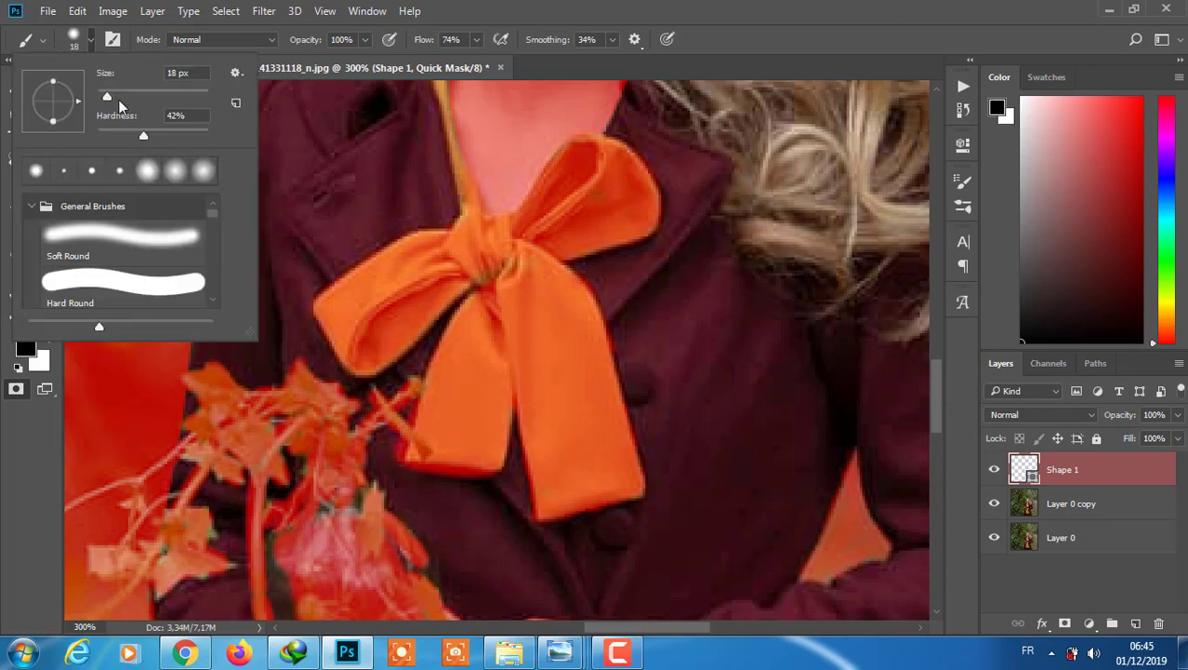
pyautogui.write('14')
pyautogui.press('Return')
pyautogui.moveTo(933, 411); pyautogui.dragTo(933, 374)
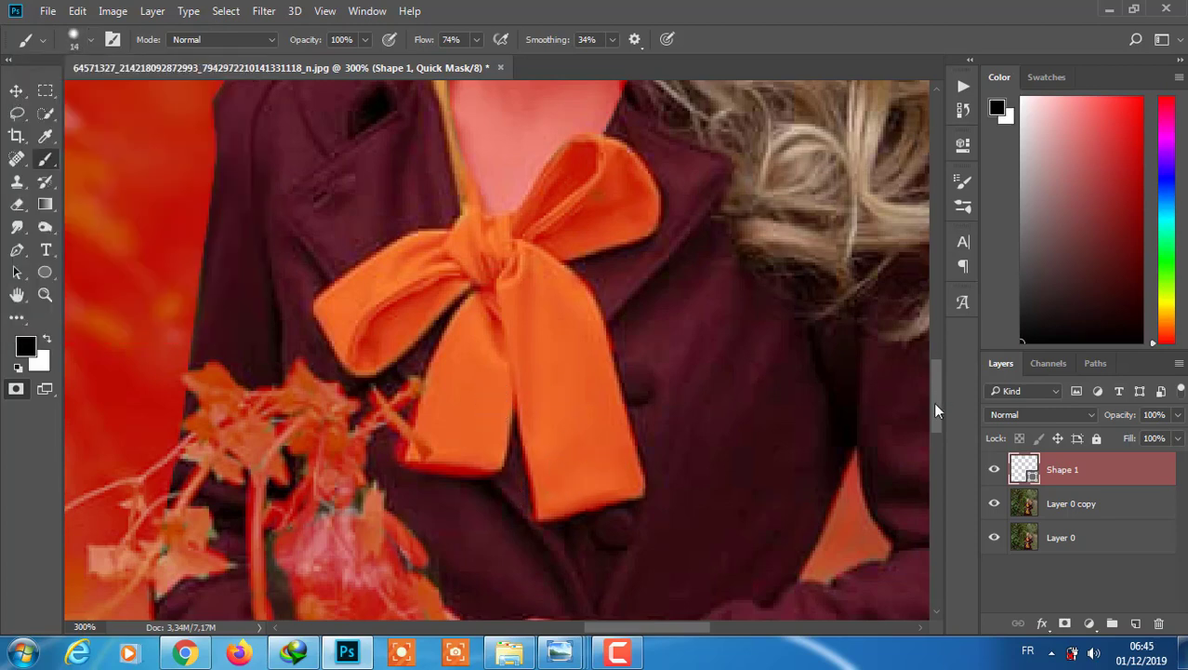
# Mask the yellow collar strip along the lapel and set the brush to 6 px.
pyautogui.moveTo(457, 277); pyautogui.dragTo(452, 352)
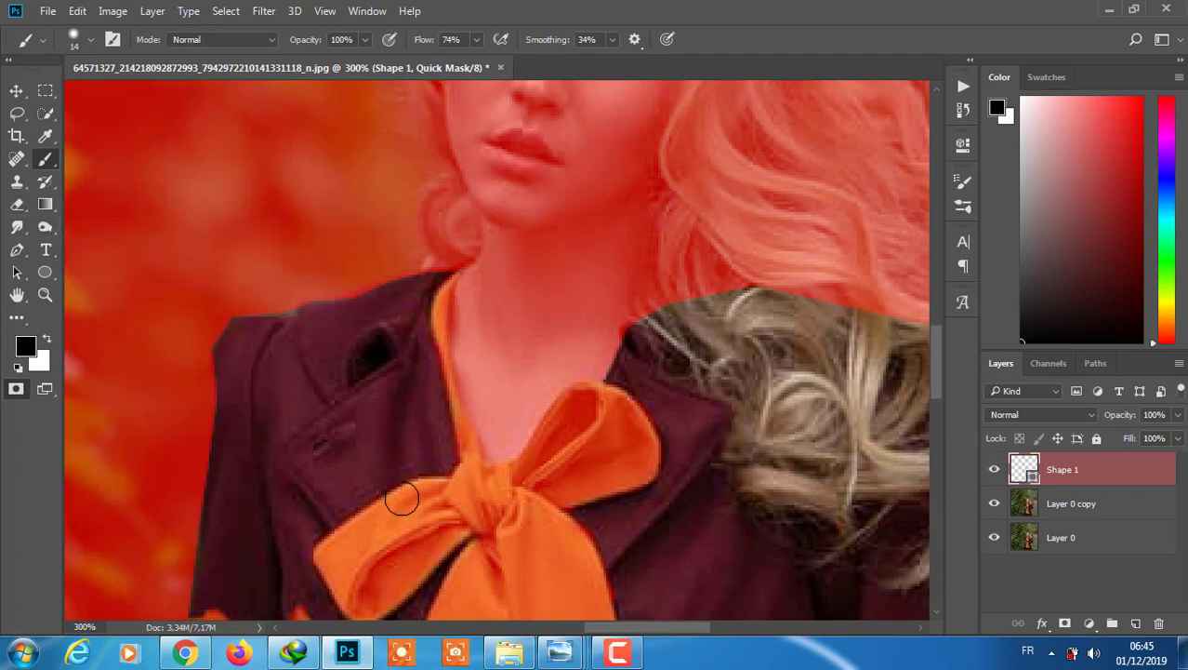
pyautogui.rightClick(270, 308)
pyautogui.write('6')
pyautogui.press('Return')
pyautogui.press('x')
# Refine the shoulder and sleeve edges, alternating black and white at 300% zoom.
pyautogui.scroll(3, 759, 375)
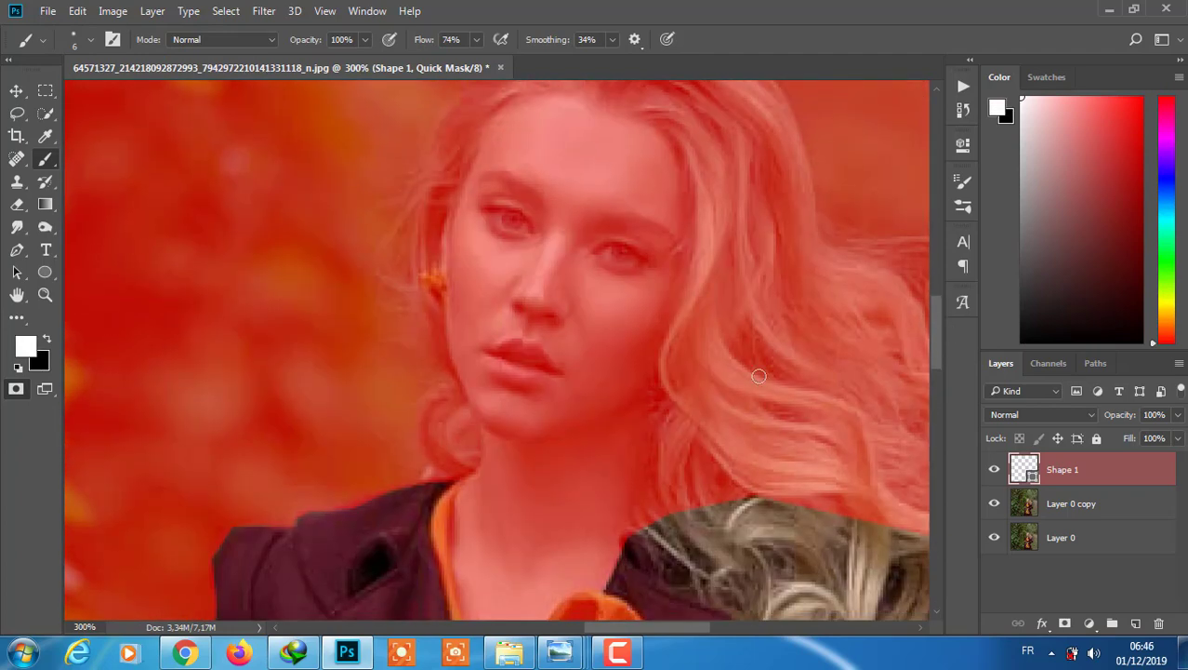
pyautogui.hscroll(5, 790, 223)
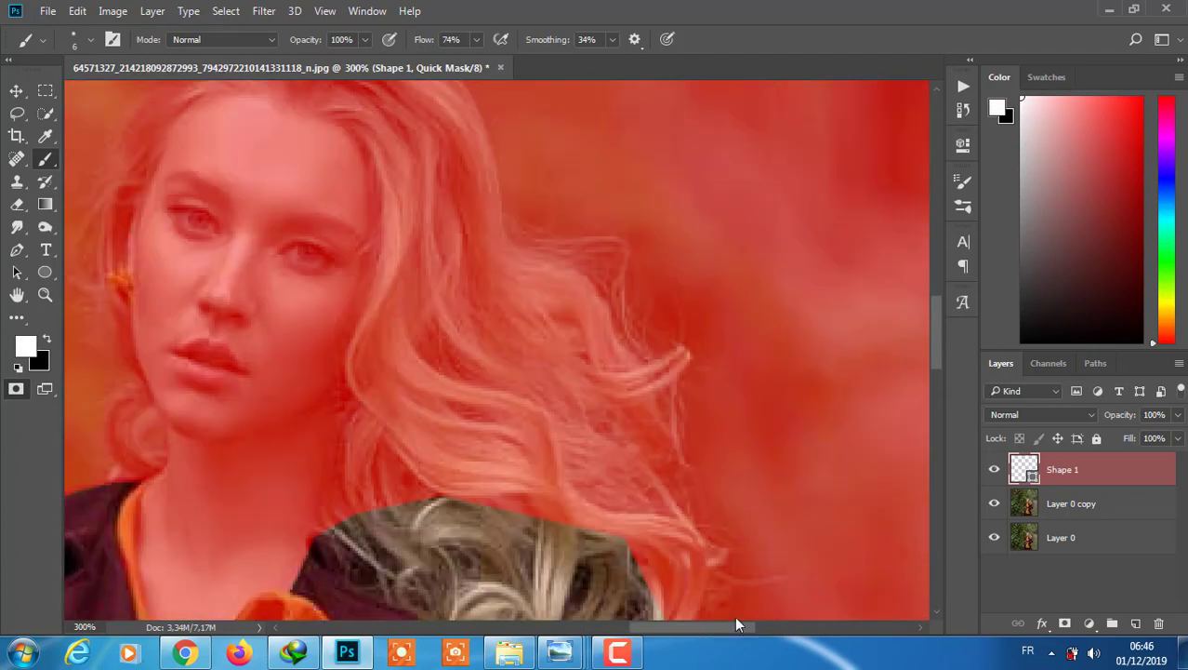
pyautogui.scroll(-3, 942, 355)
pyautogui.press('x')
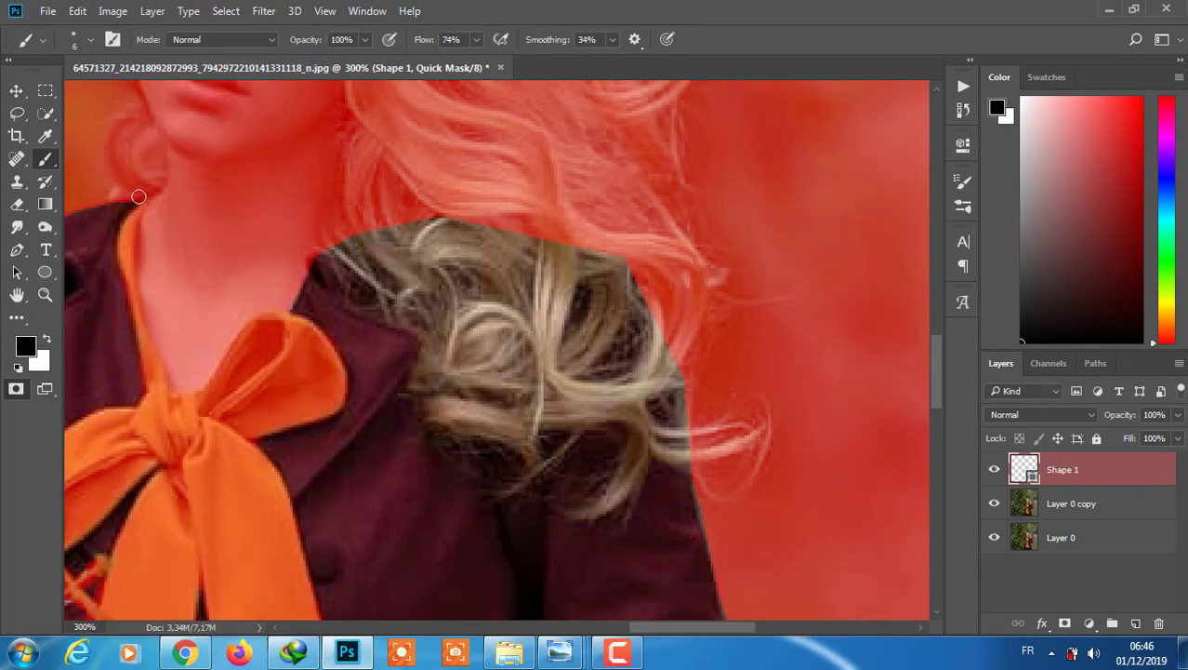
pyautogui.press('x')
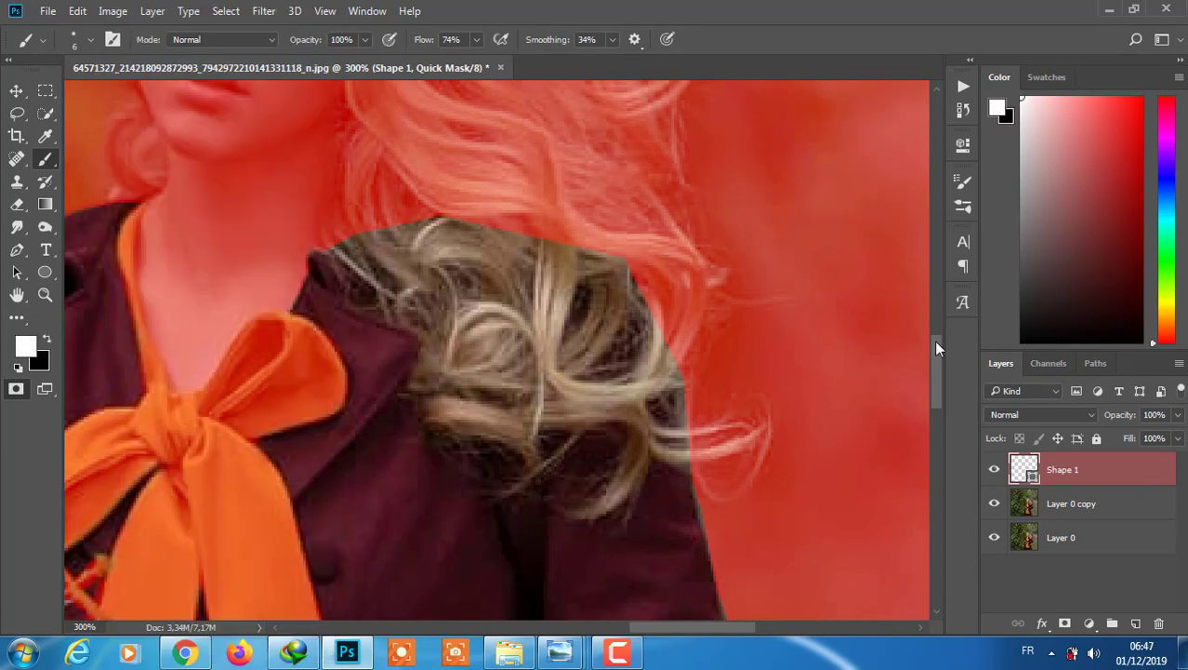
pyautogui.scroll(-2, 938, 348)
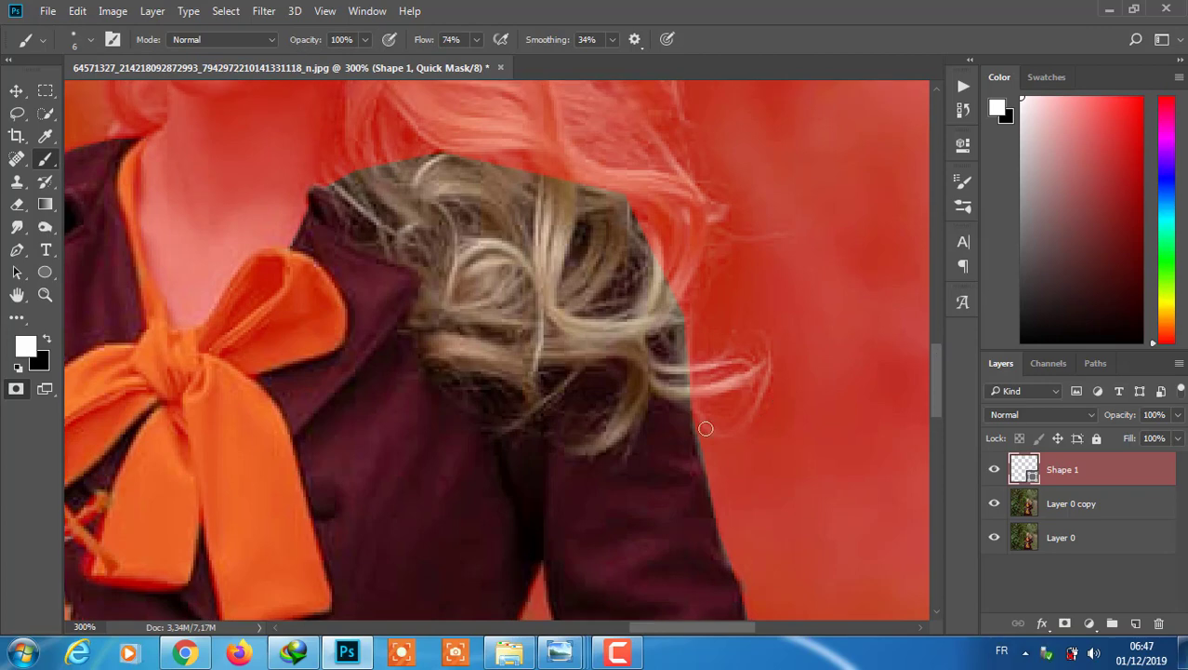
pyautogui.press('x')
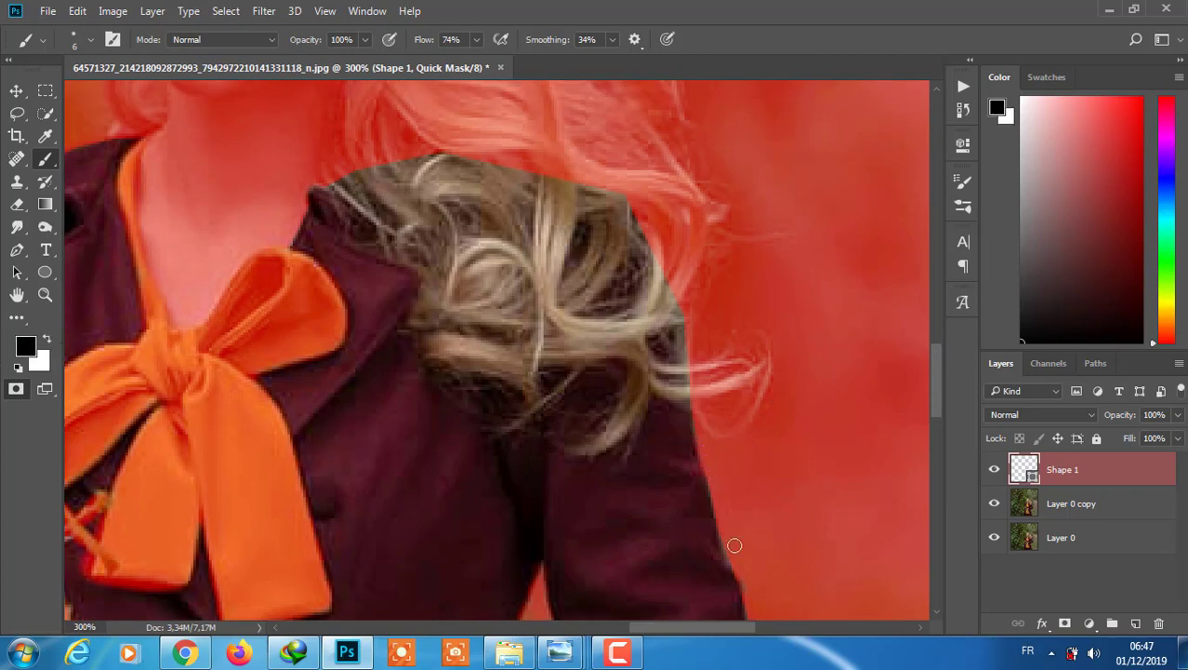
pyautogui.scroll(-4, 749, 567)
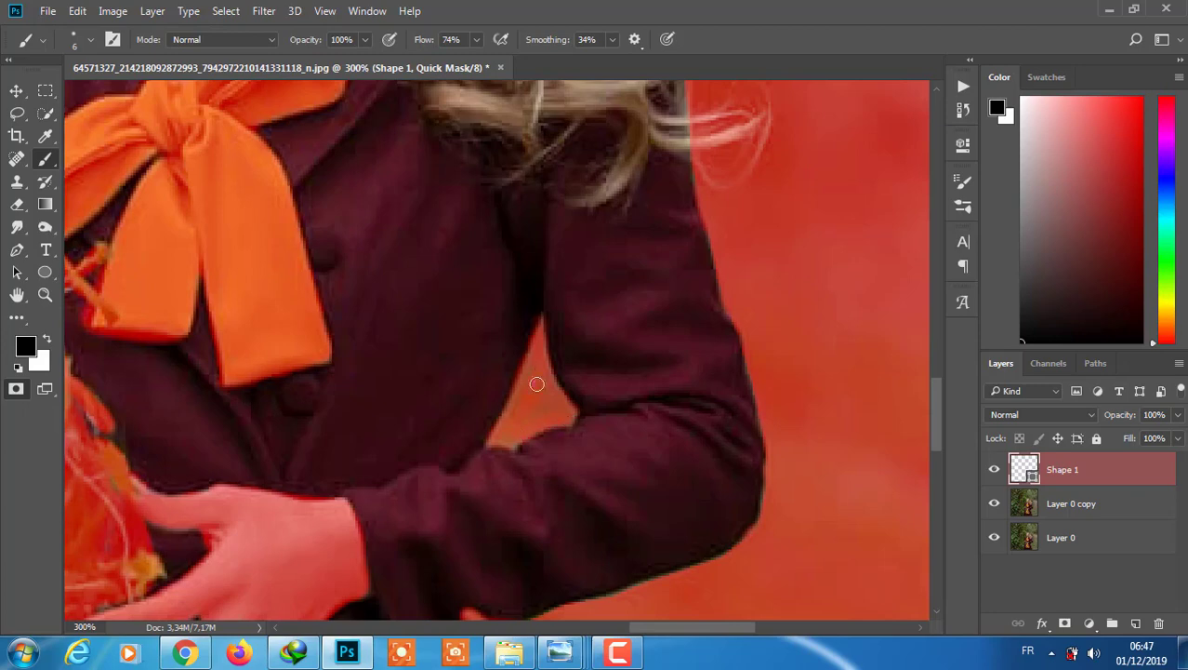
pyautogui.scroll(6, 643, 425)
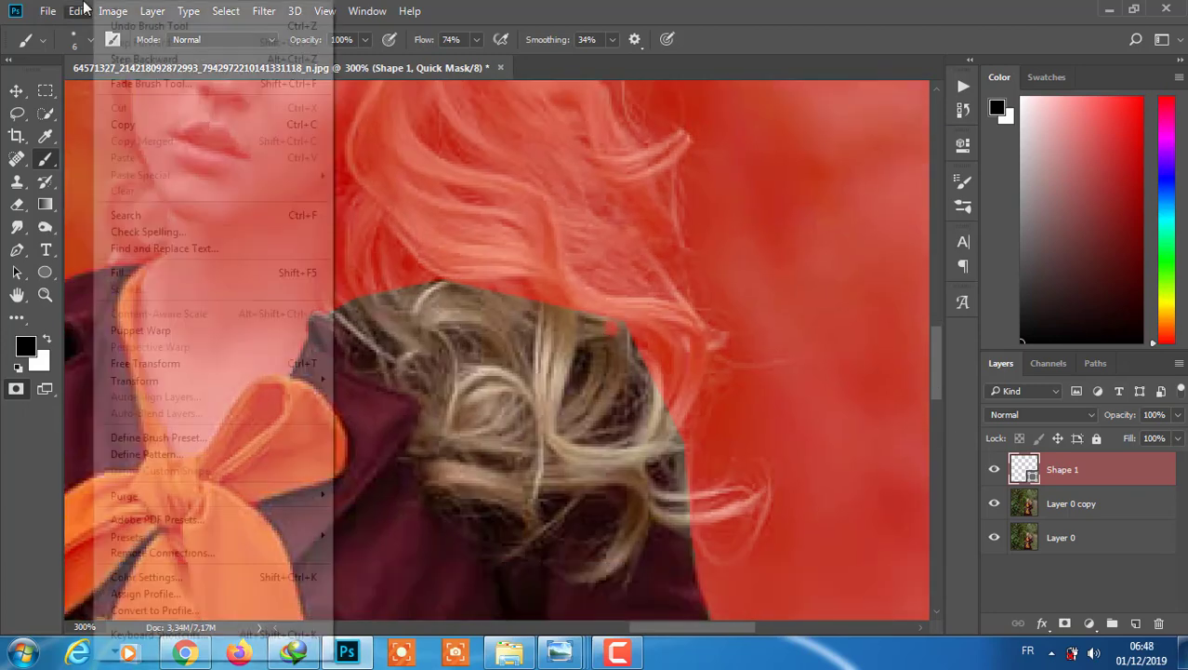
pyautogui.hotkey('ctrl', '1')
pyautogui.hotkey('ctrl', '+')
pyautogui.hotkey('ctrl', '+')
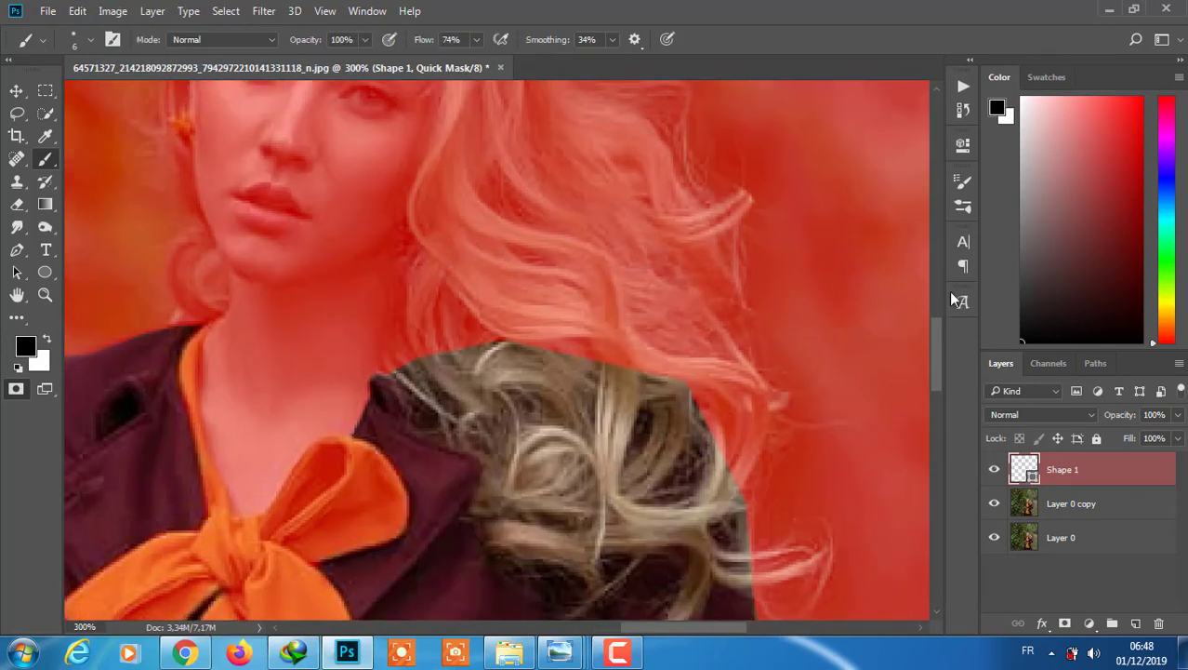
pyautogui.scroll(-2, 558, 372)
pyautogui.scroll(-3, 800, 474)
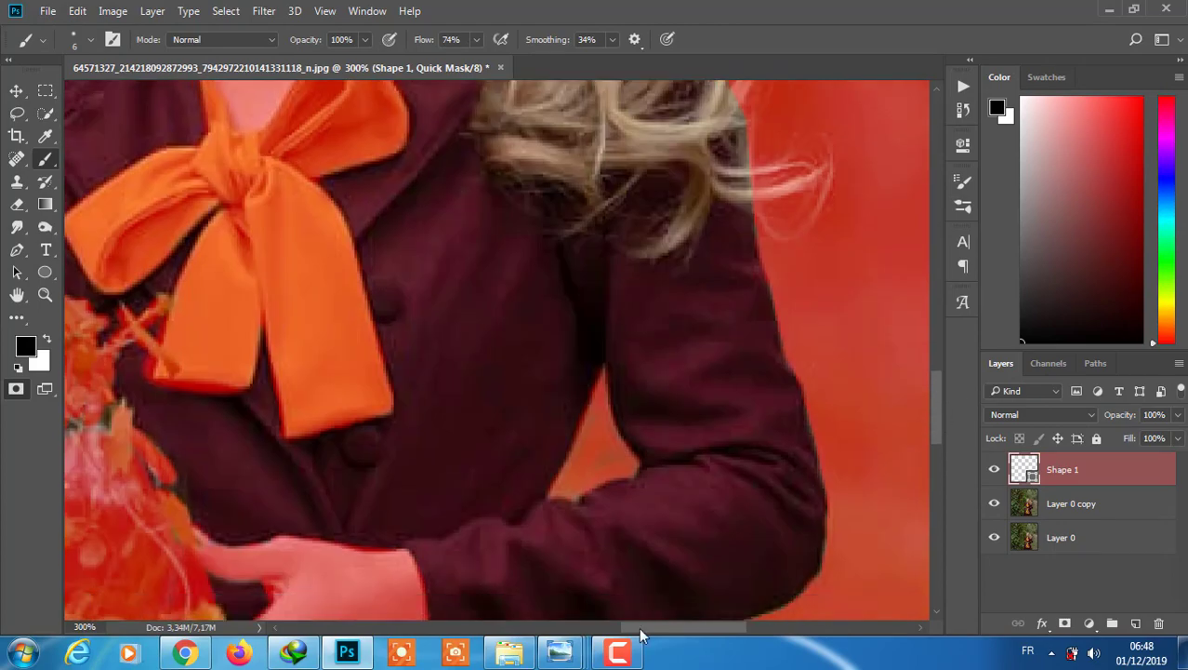
pyautogui.hscroll(-5, 800, 474)
# Switch to unmasking and set a 2 px brush to mask around the bouquet.
pyautogui.press('x')
pyautogui.press('x')
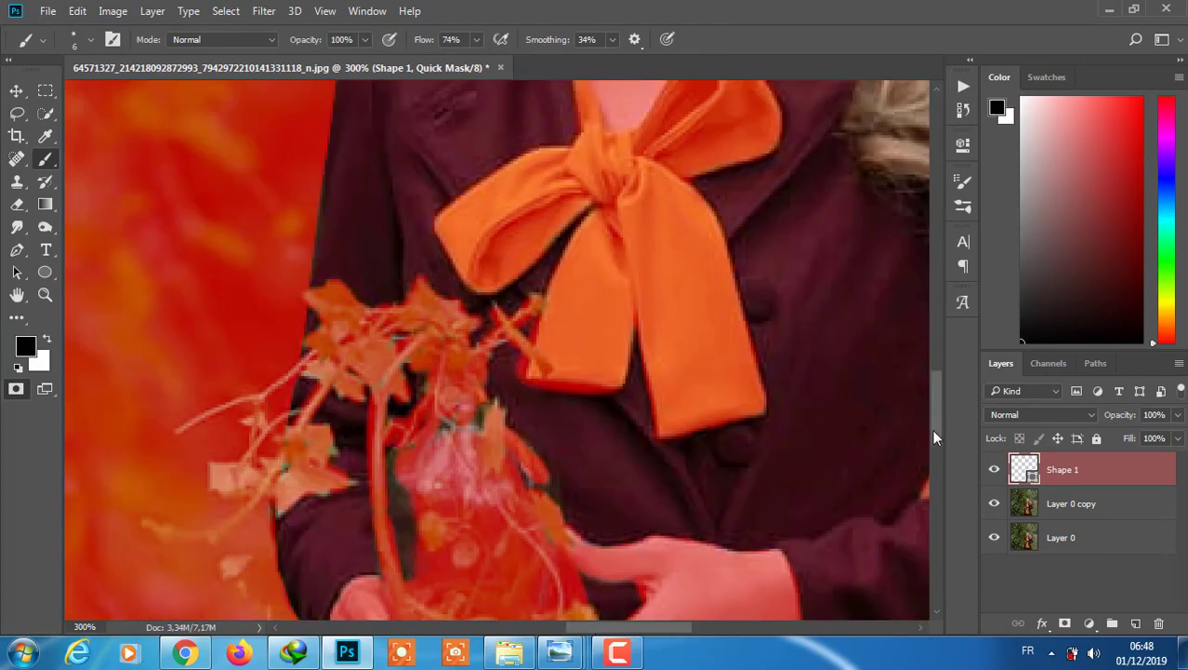
pyautogui.scroll(-3, 931, 428)
pyautogui.click(84, 39)
pyautogui.click(323, 367)
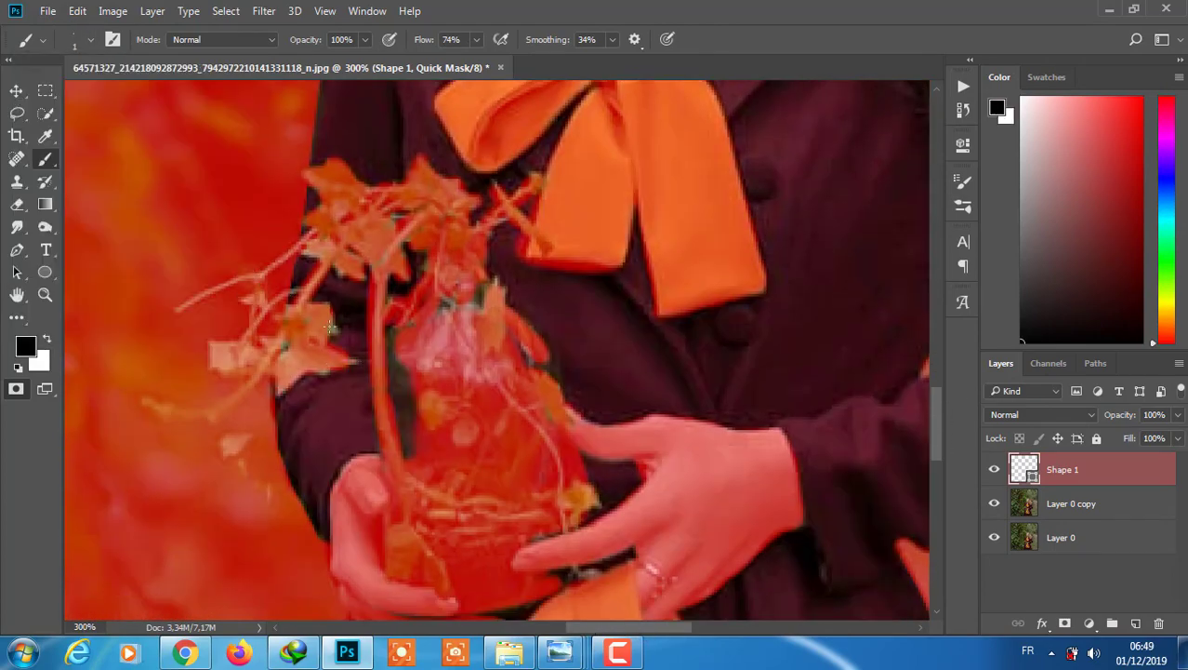
pyautogui.click(84, 40)
pyautogui.click(151, 71)
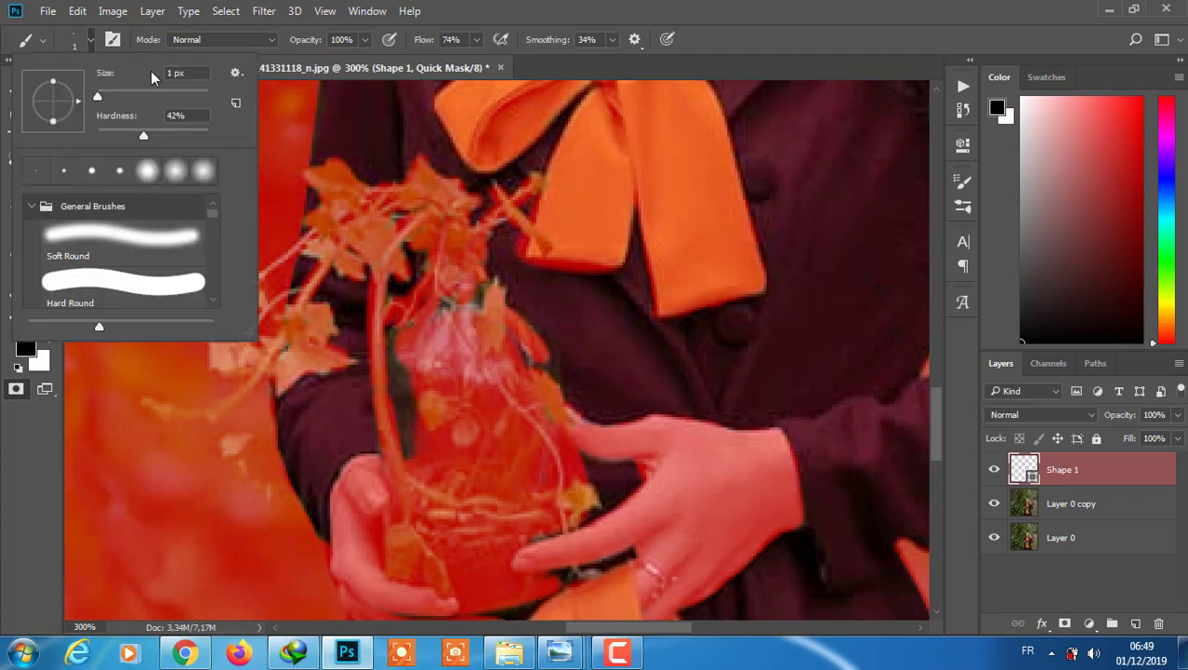
pyautogui.click(290, 309)
pyautogui.click(84, 39)
pyautogui.click(290, 308)
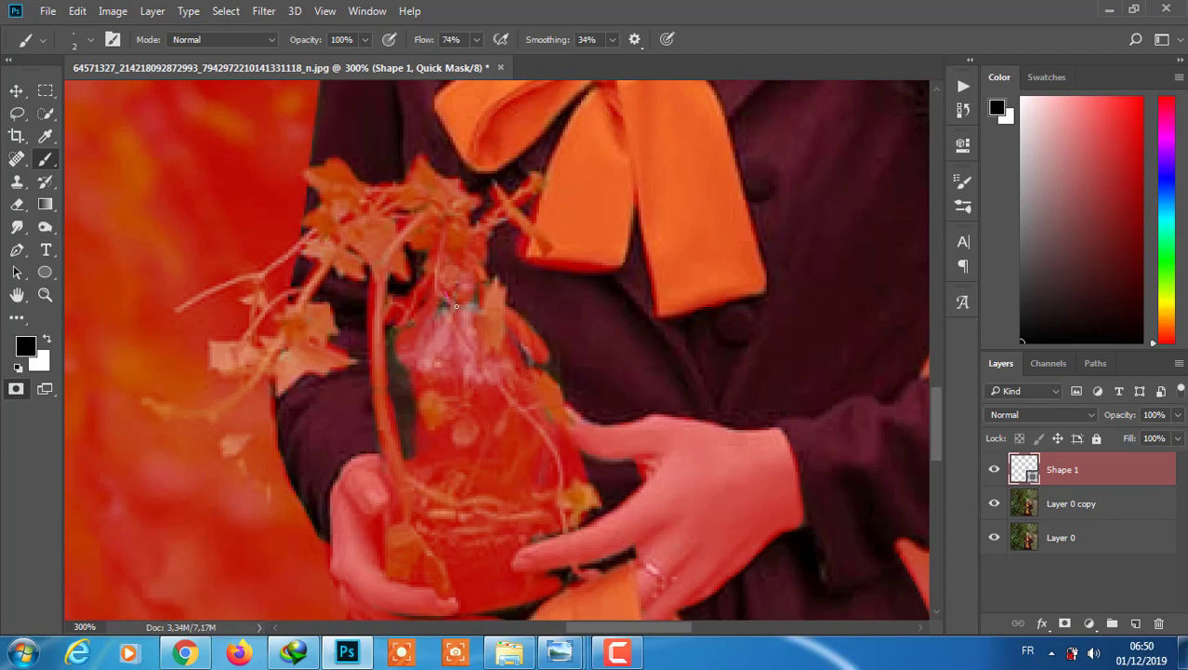
# Toggle Quick Mask to check the selection, then continue masking with a 7 px brush.
pyautogui.press('q')
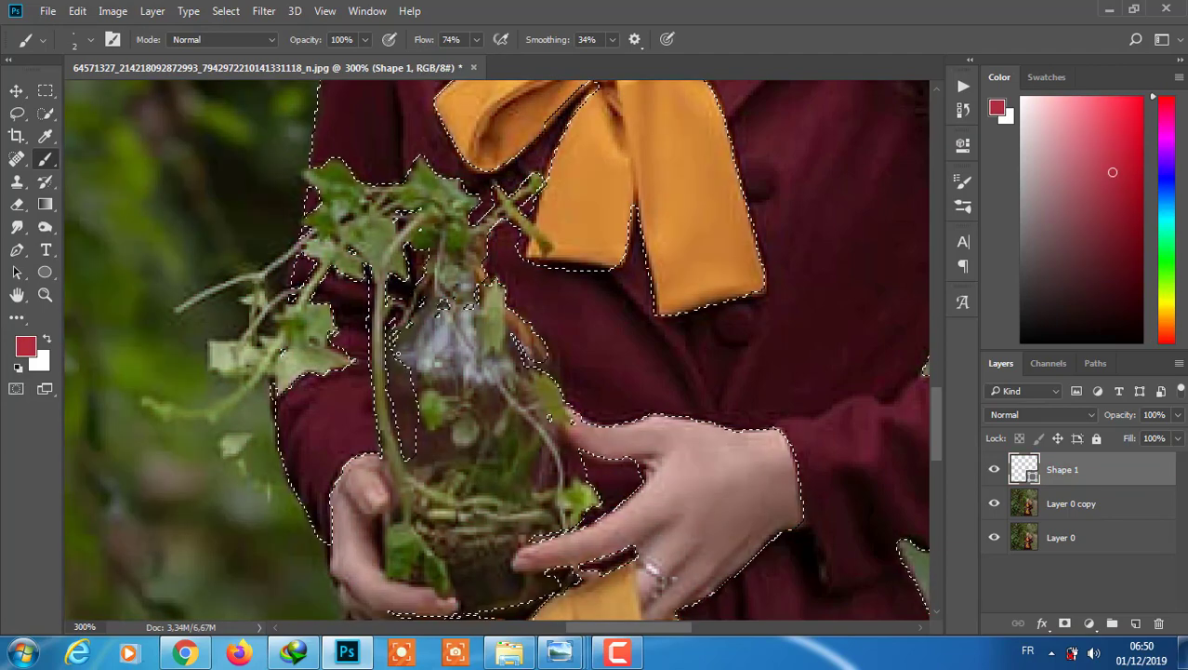
pyautogui.press('q')
pyautogui.click(48, 339)
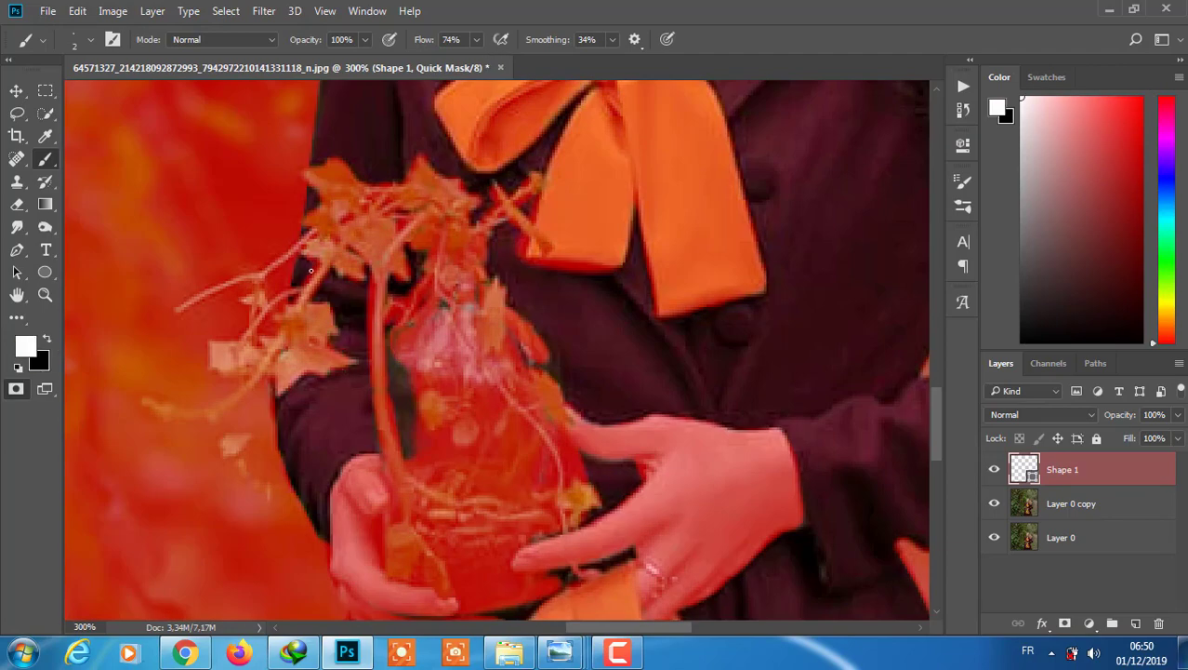
pyautogui.press('q')
pyautogui.press('q')
pyautogui.press('q')
pyautogui.press('q')
pyautogui.rightClick(379, 387)
pyautogui.press('Return')
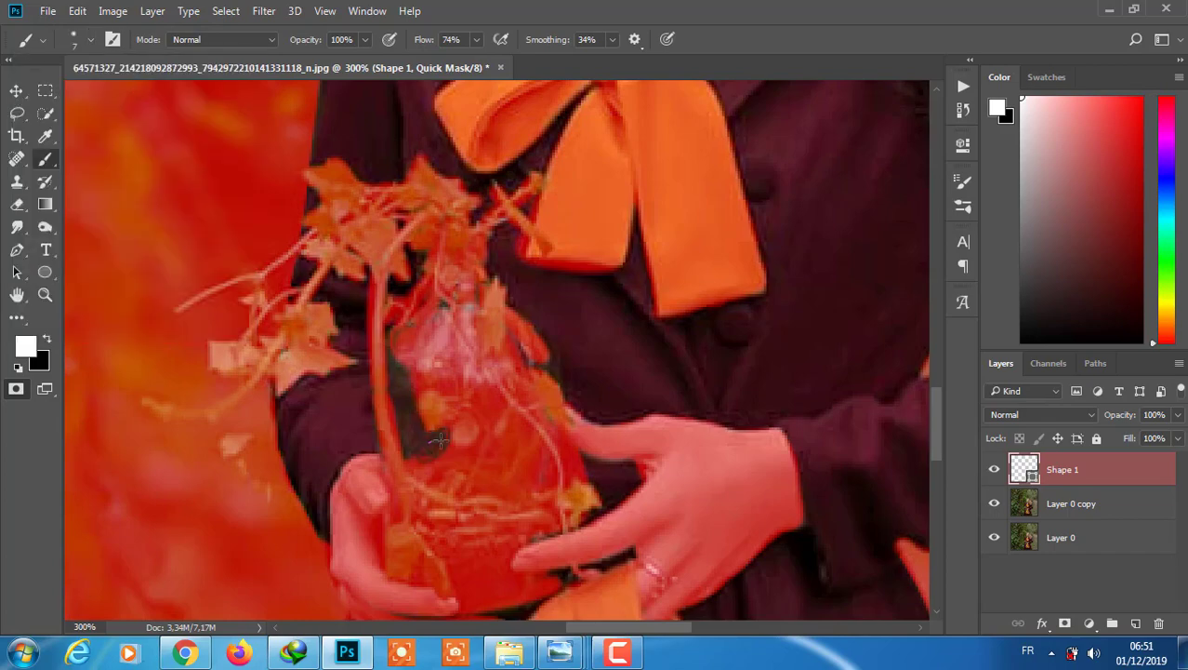
pyautogui.press('q')
pyautogui.press('q')
pyautogui.press('q')
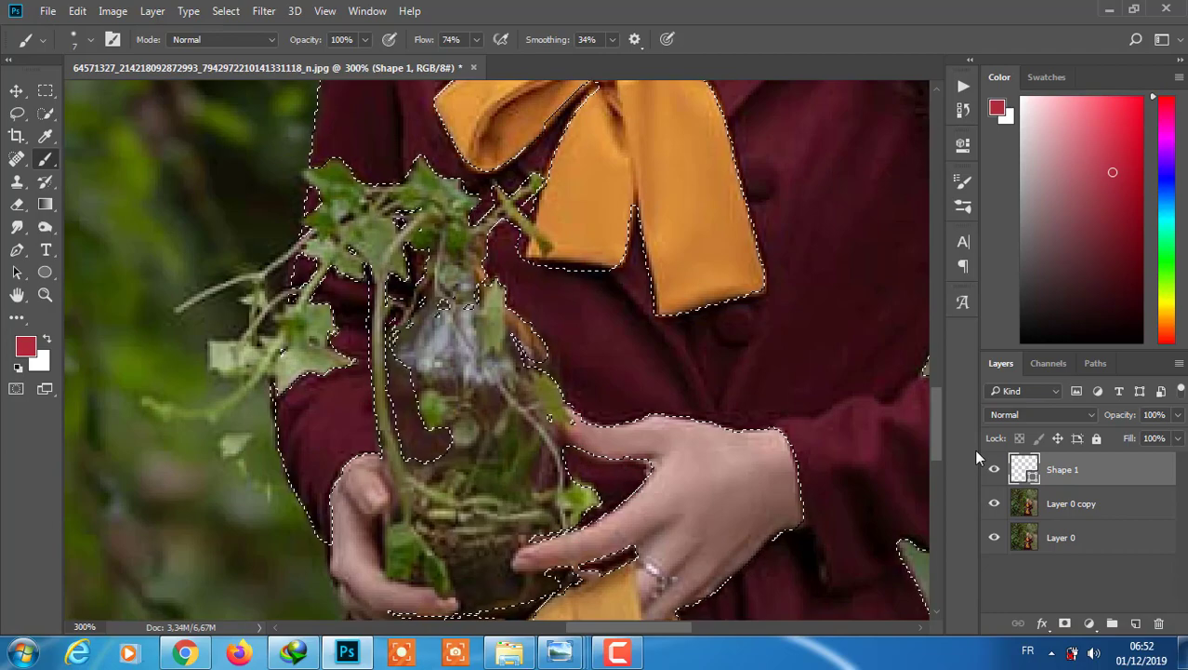
# Exit Quick Mask to make the coat an active selection and fit the image on screen.
pyautogui.scroll(-5, 664, 315)
pyautogui.press('q')
pyautogui.hscroll(4, 664, 315)
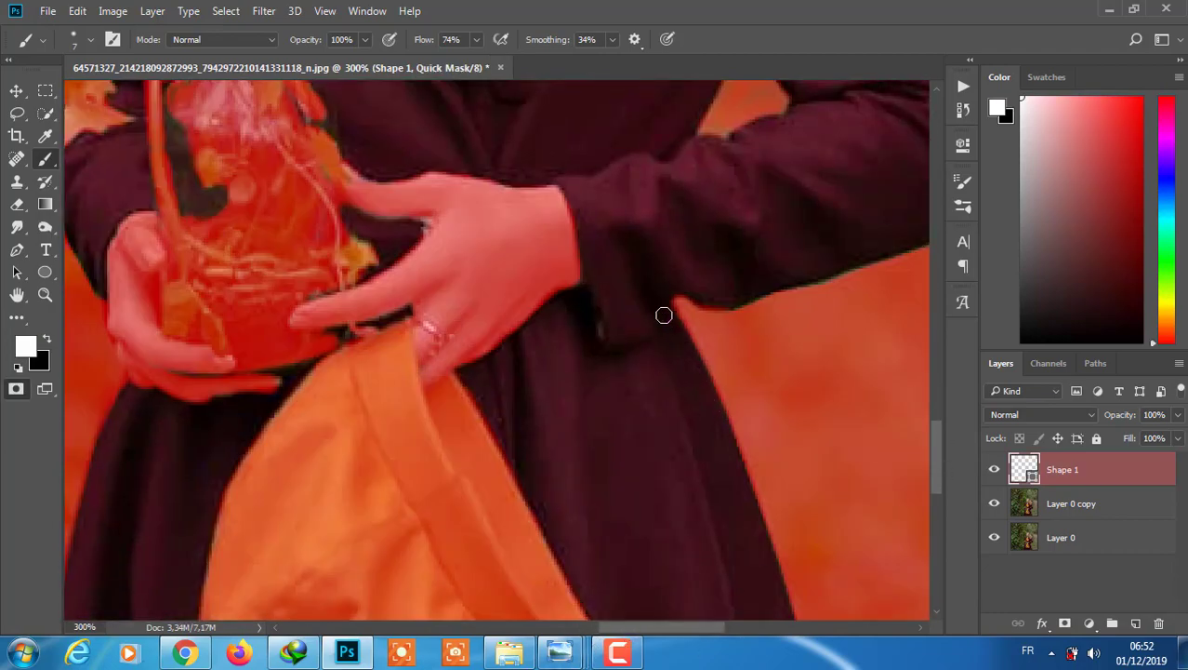
pyautogui.press('q')
pyautogui.hotkey('ctrl', '0')
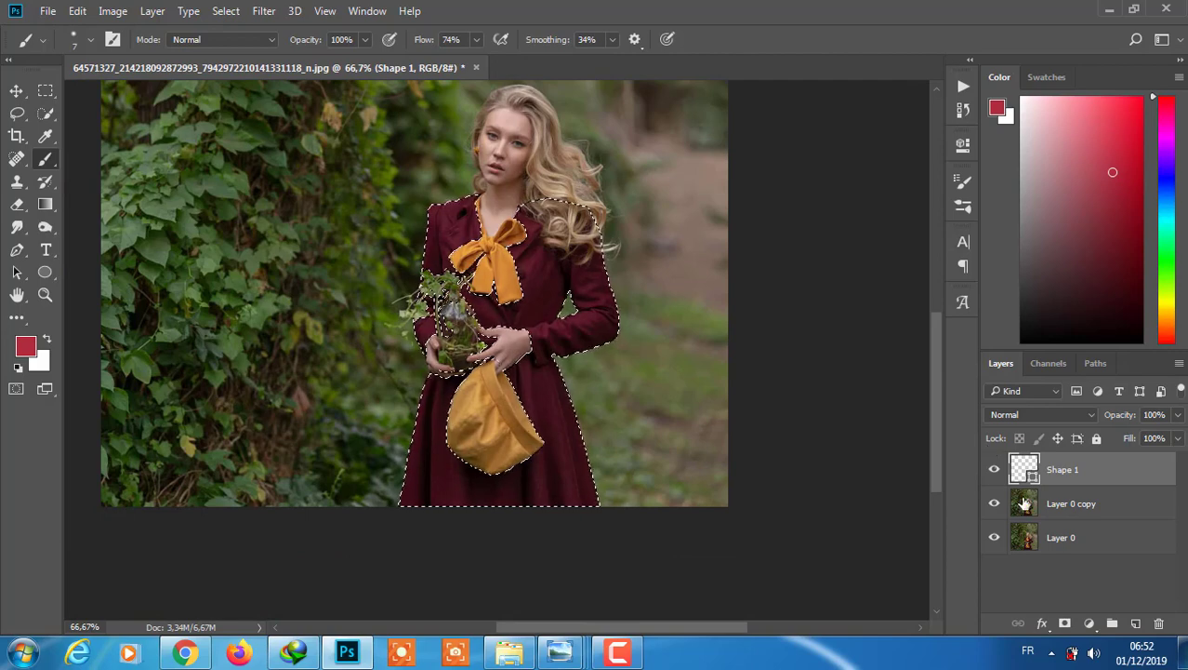
# Add a Hue/Saturation adjustment to the coat selection, try a hue shift, then reset it.
pyautogui.click(1089, 623)
pyautogui.click(1071, 412)
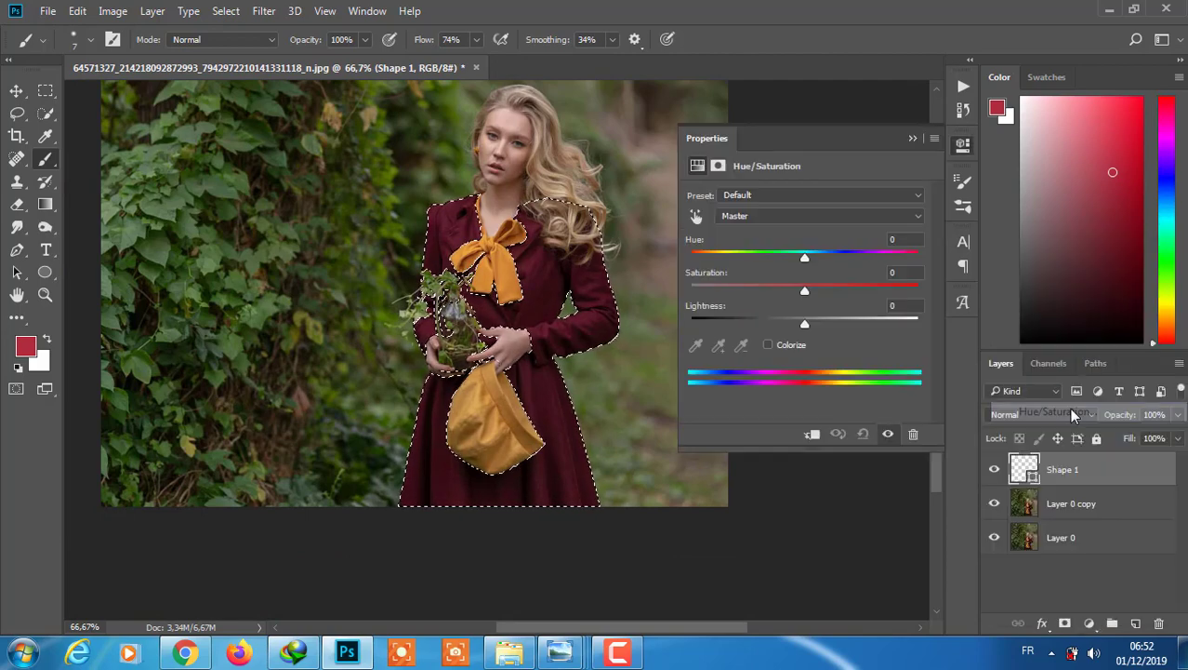
pyautogui.moveTo(805, 256)
pyautogui.mouseDown()
pyautogui.moveTo(886, 255)
pyautogui.moveTo(794, 257)
pyautogui.mouseUp()
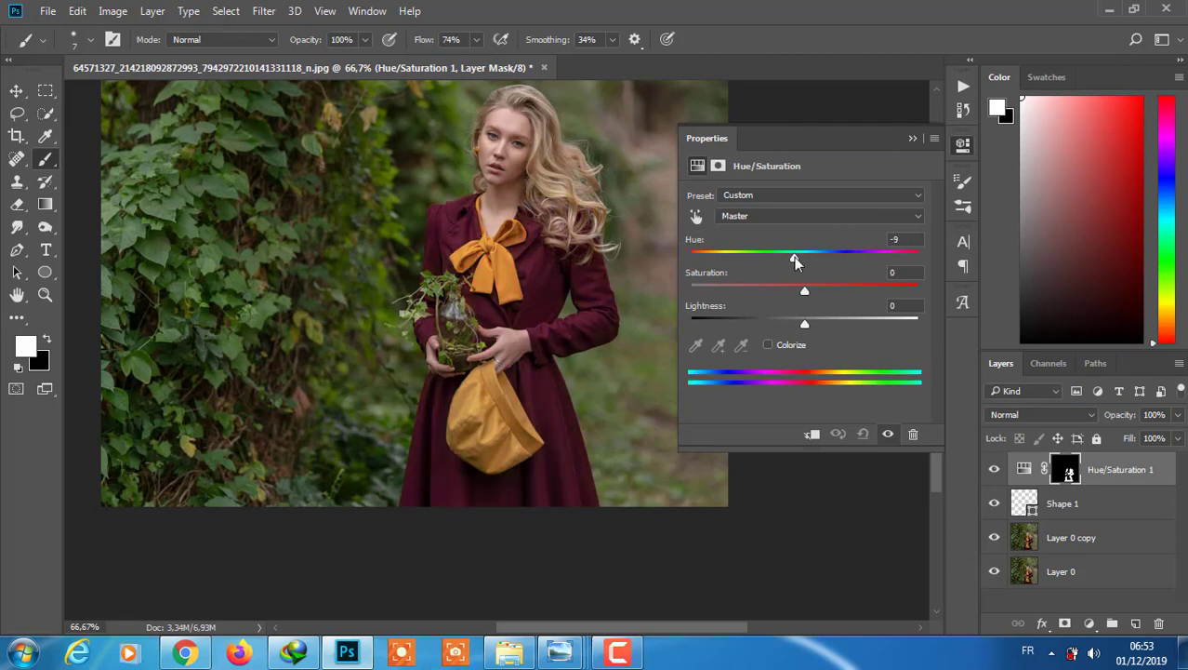
pyautogui.click(863, 433)
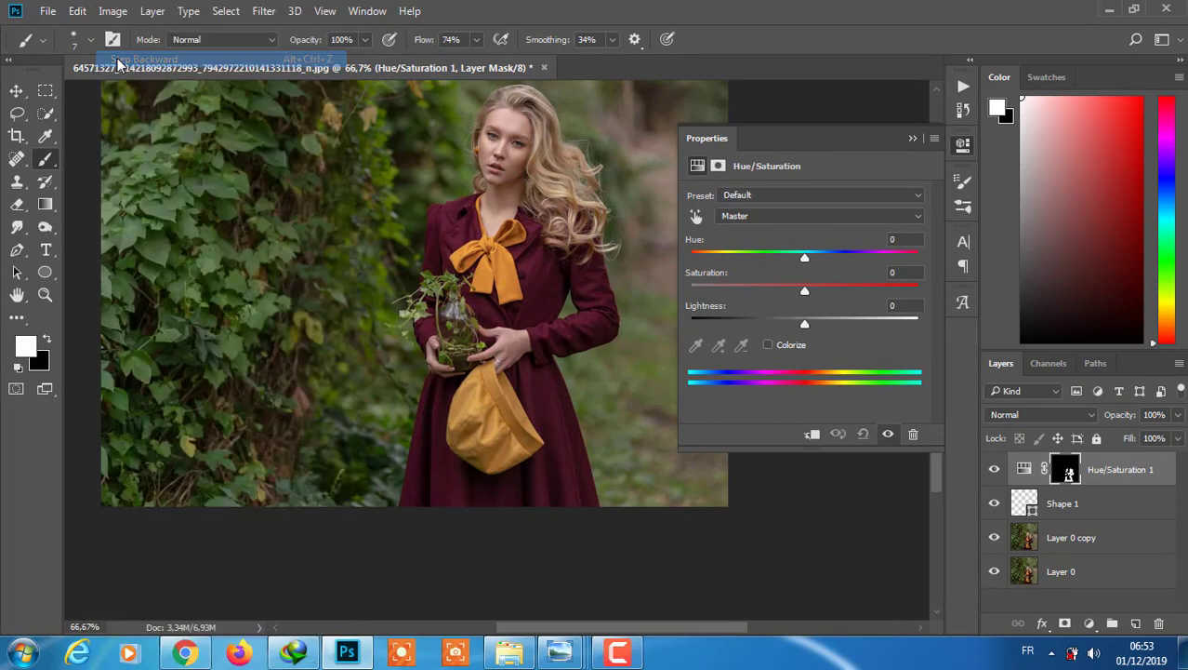
# Try a Channel Mixer layer with the Default preset, then remove its mask and delete it.
pyautogui.click(1089, 623)
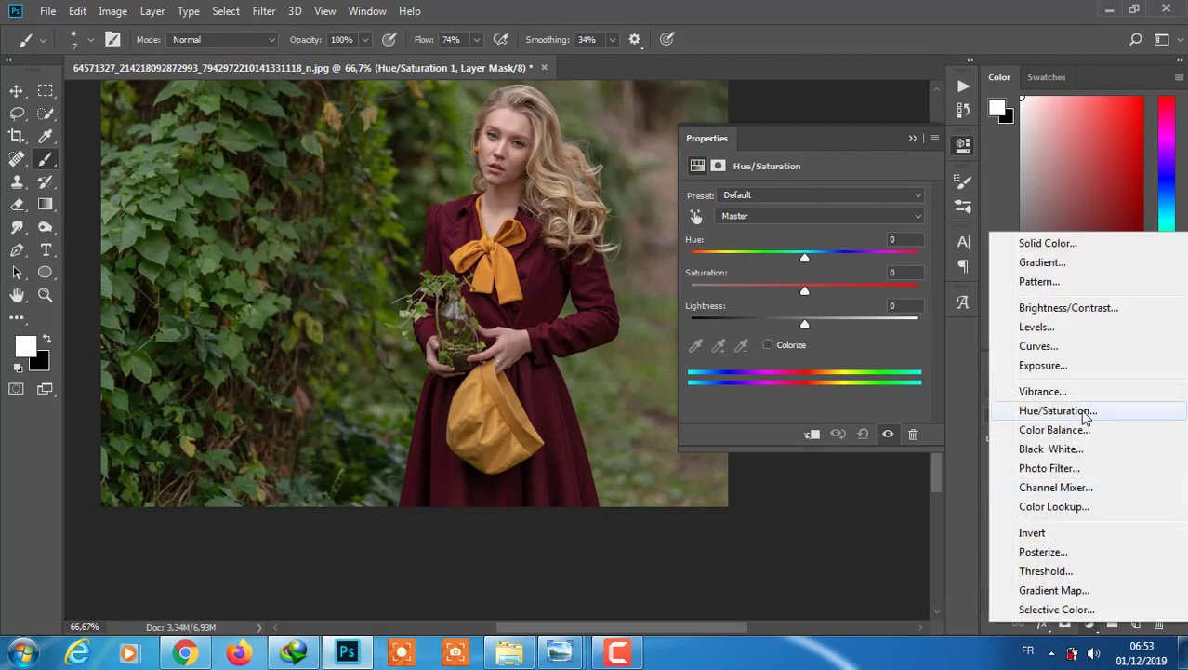
pyautogui.click(1089, 493)
pyautogui.click(820, 194)
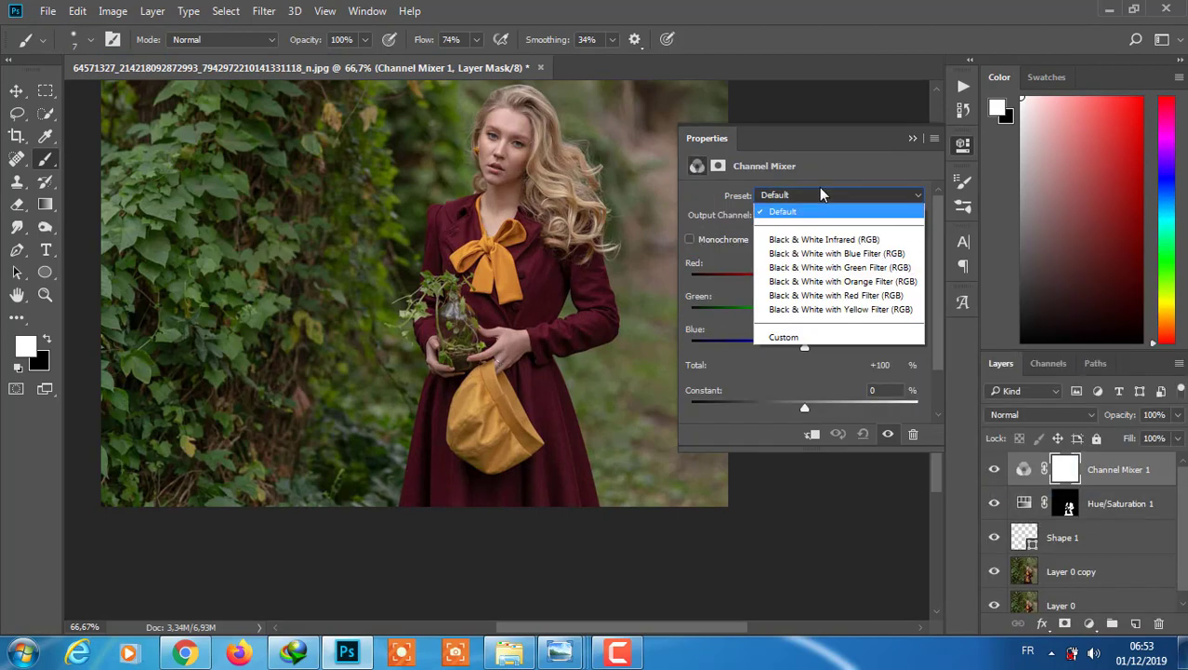
pyautogui.click(1114, 470)
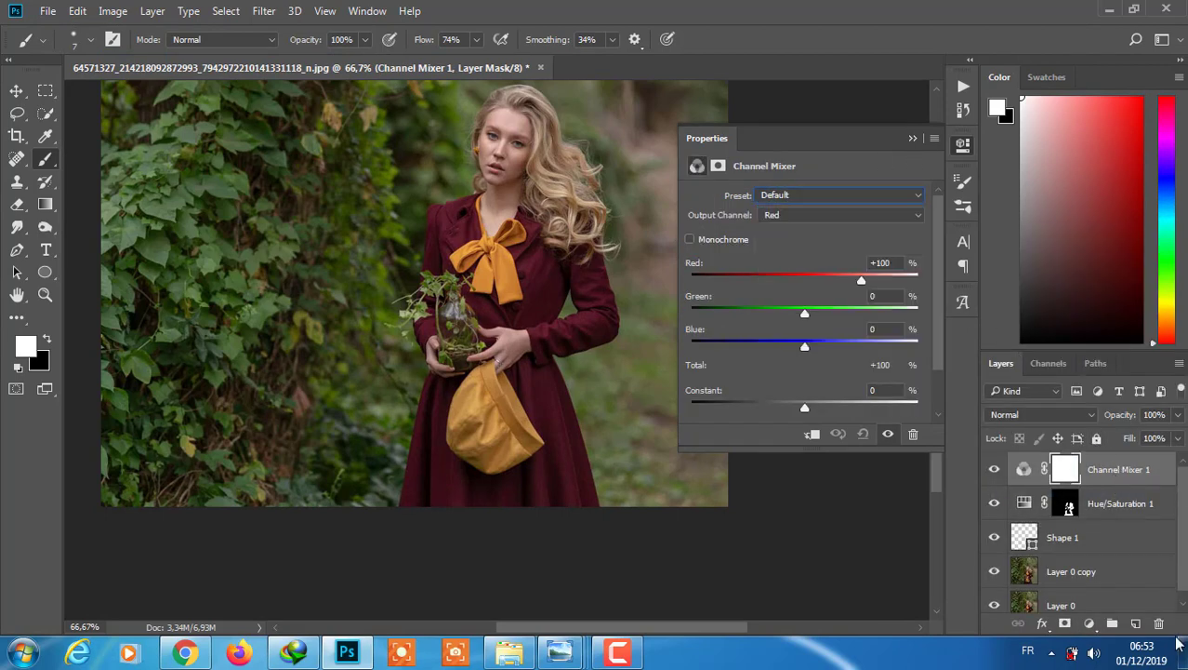
pyautogui.click(1158, 623)
pyautogui.press('Return')
pyautogui.press('Delete')
# Add a Color Lookup layer with the 2Strip look, clipped to the layer below.
pyautogui.click(1089, 623)
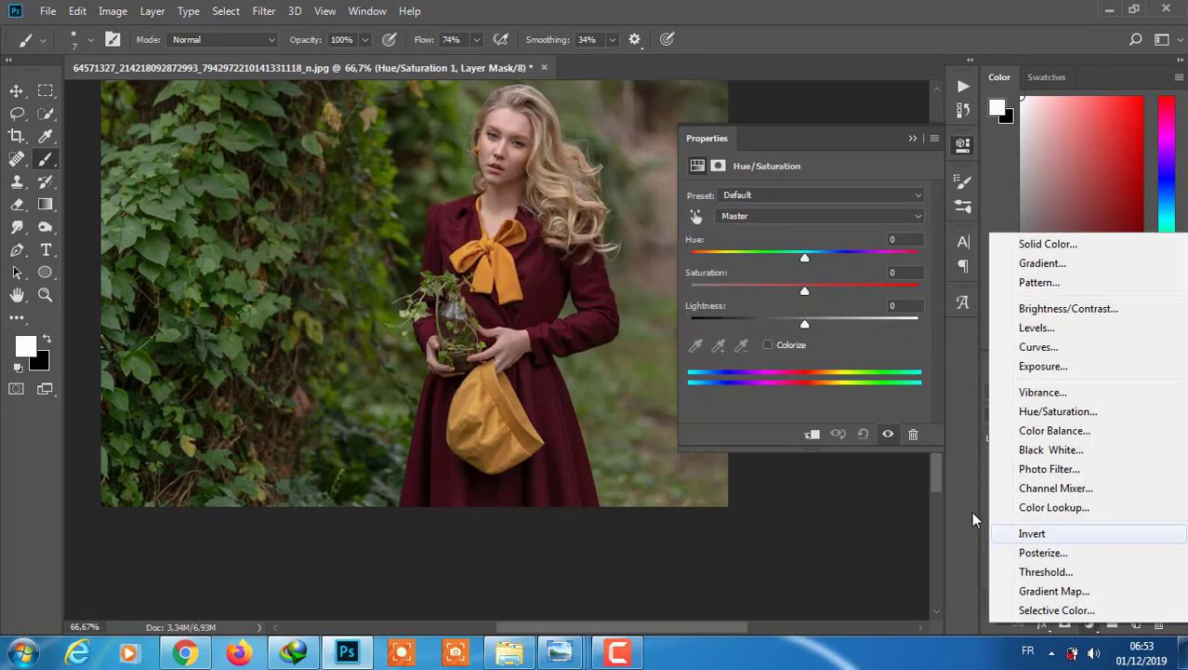
pyautogui.click(1063, 504)
pyautogui.click(1089, 623)
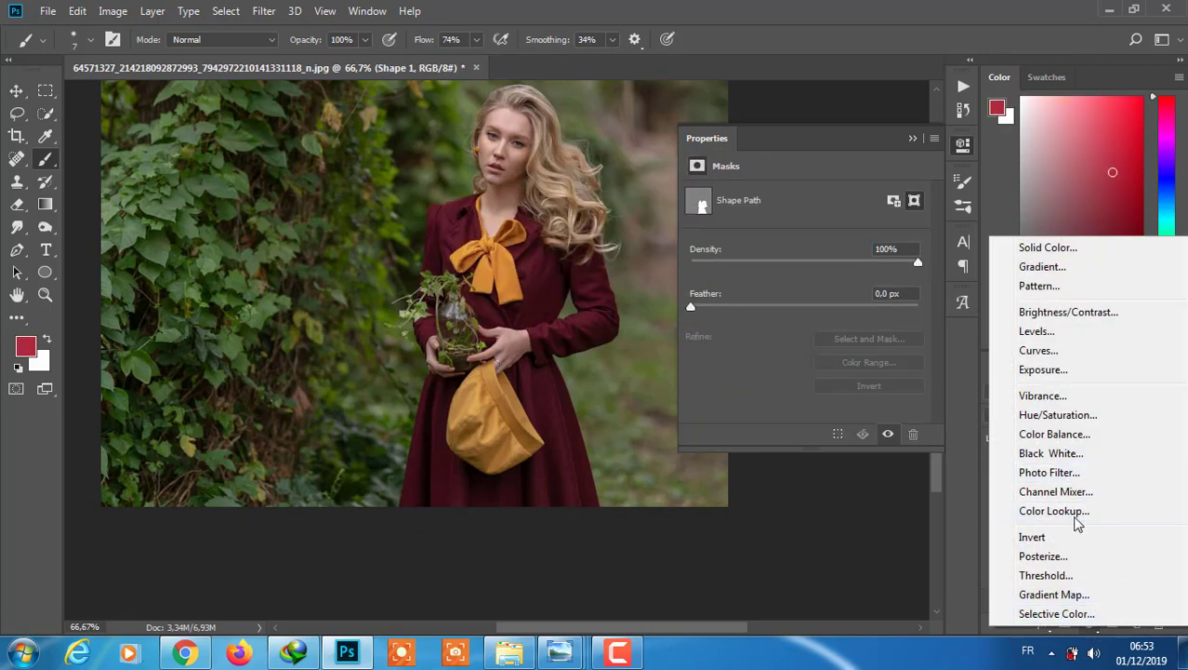
pyautogui.click(1079, 511)
pyautogui.click(798, 195)
pyautogui.click(795, 261)
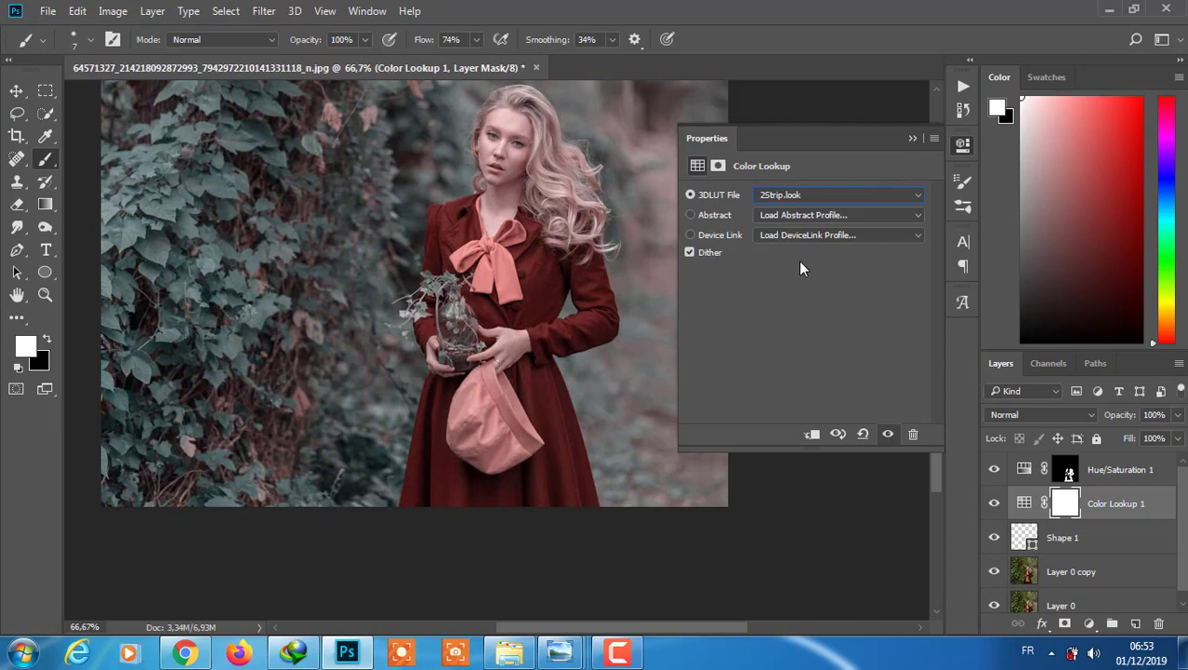
pyautogui.click(812, 433)
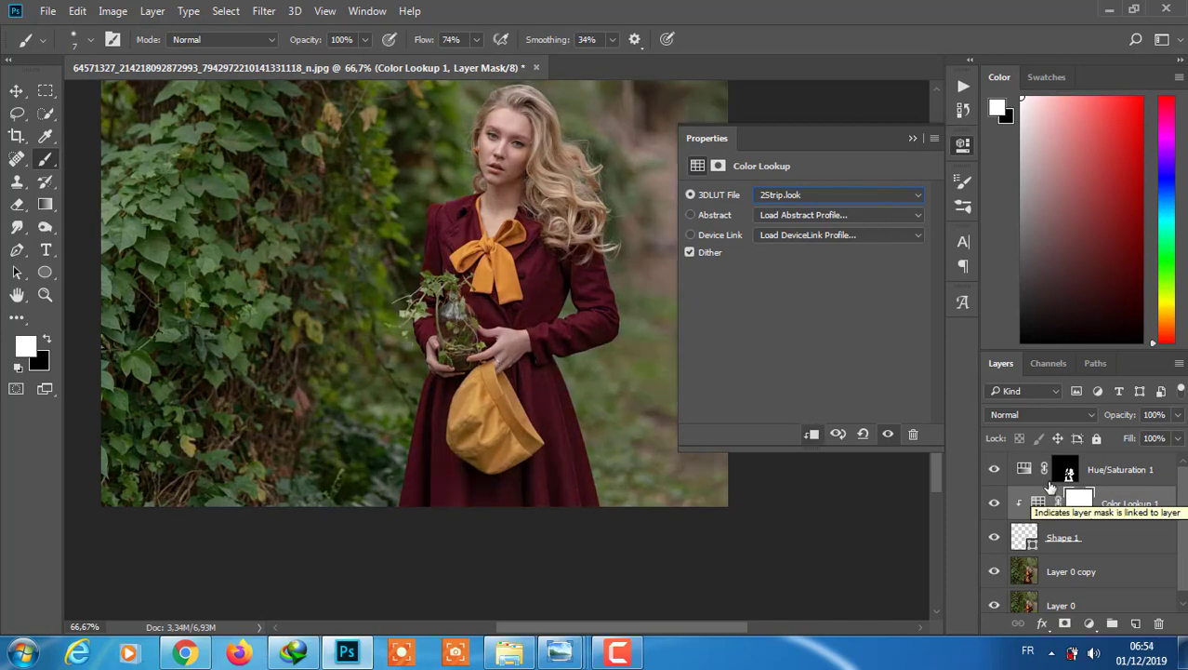
pyautogui.keyDown('alt'); pyautogui.click(1060, 498); pyautogui.keyUp('alt')
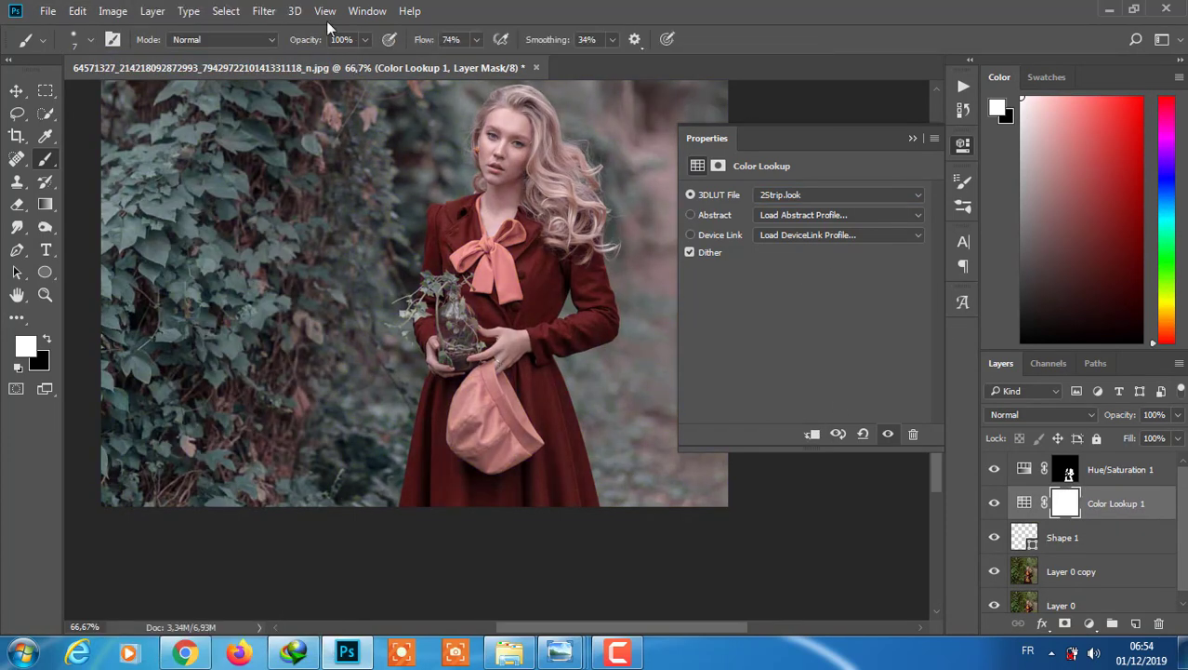
# Compare without the 2Strip tint and delete the Color Lookup 1 layer.
pyautogui.click(1068, 472)
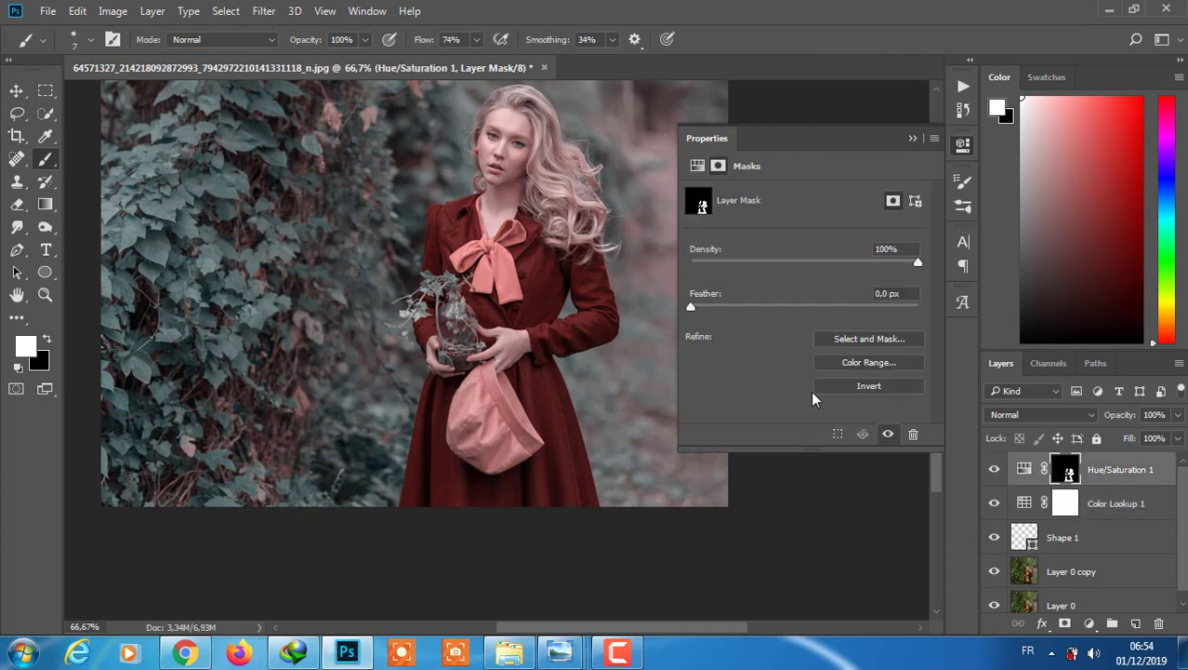
pyautogui.click(77, 10)
pyautogui.click(102, 29)
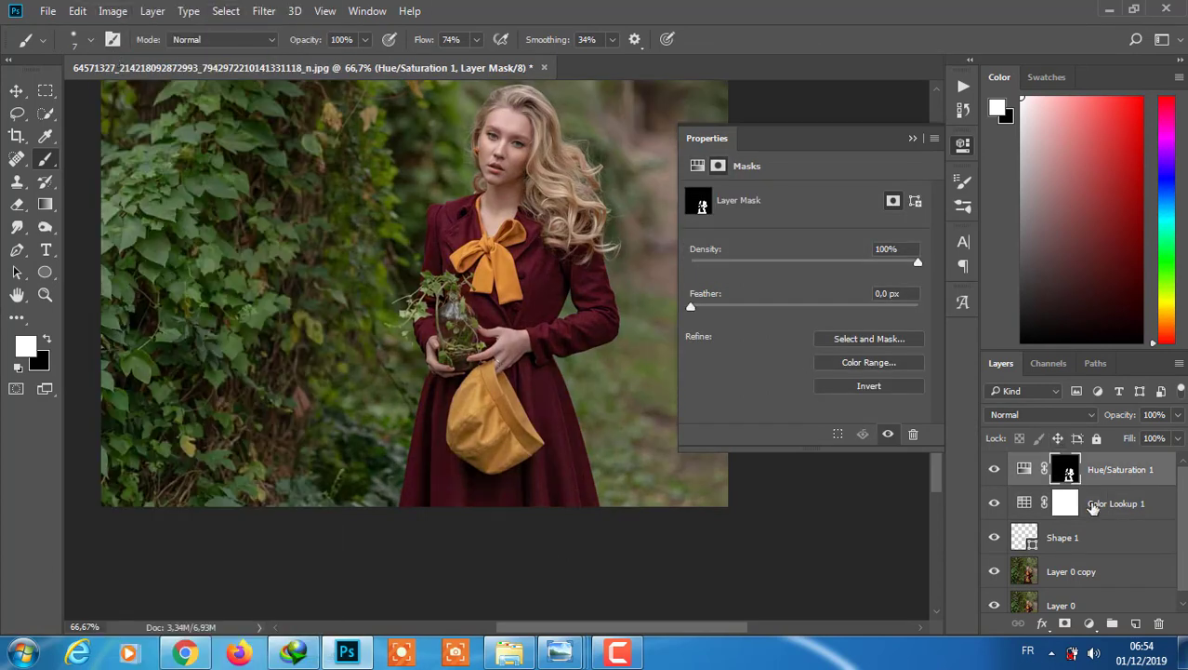
pyautogui.click(78, 10)
pyautogui.click(102, 29)
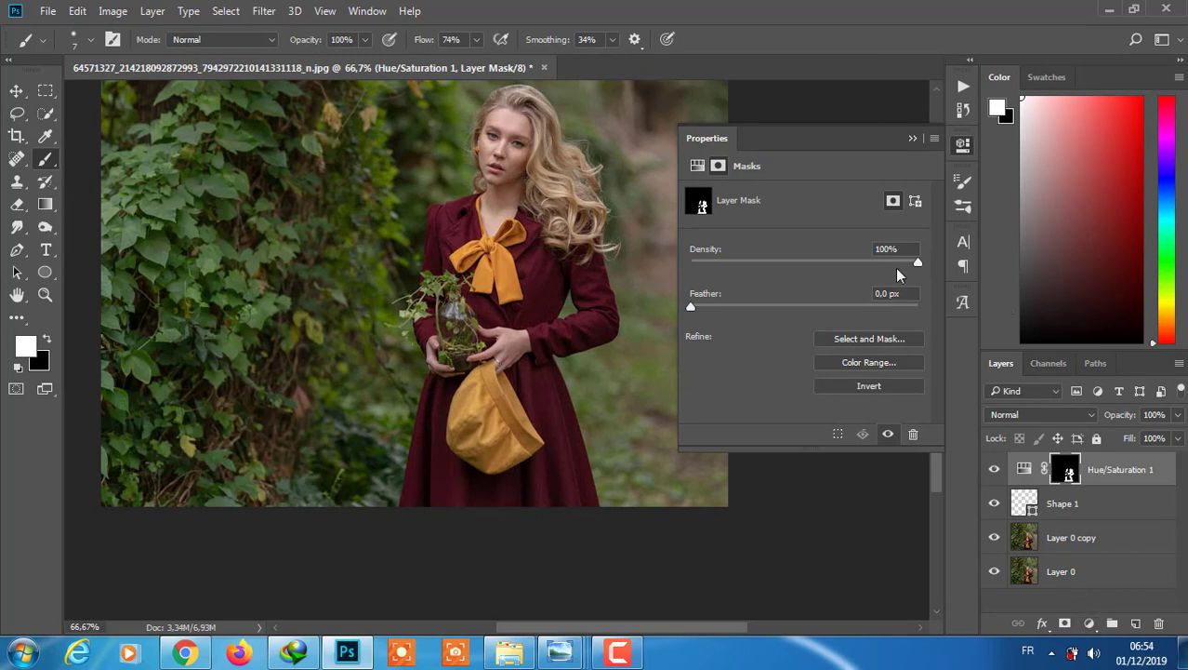
# Shift the Hue/Saturation 1 hue to -107 to turn the coat deep blue.
pyautogui.click(1054, 511)
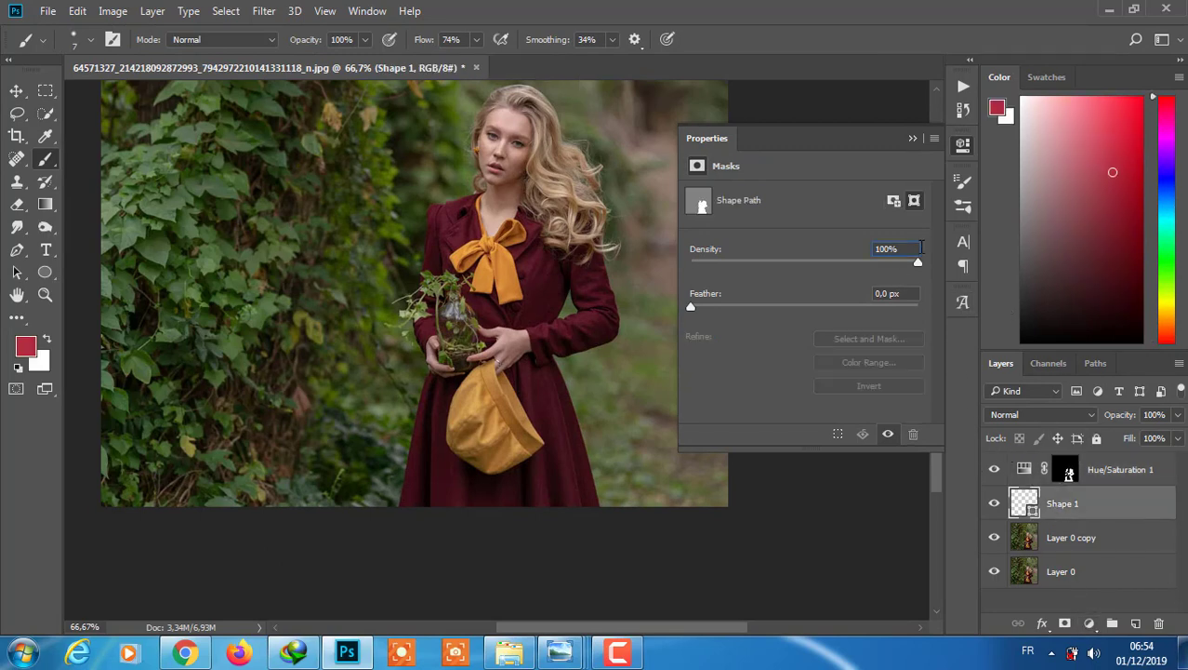
pyautogui.click(1027, 475)
pyautogui.moveTo(804, 257)
pyautogui.mouseDown()
pyautogui.moveTo(848, 256)
pyautogui.moveTo(724, 251)
pyautogui.mouseUp()
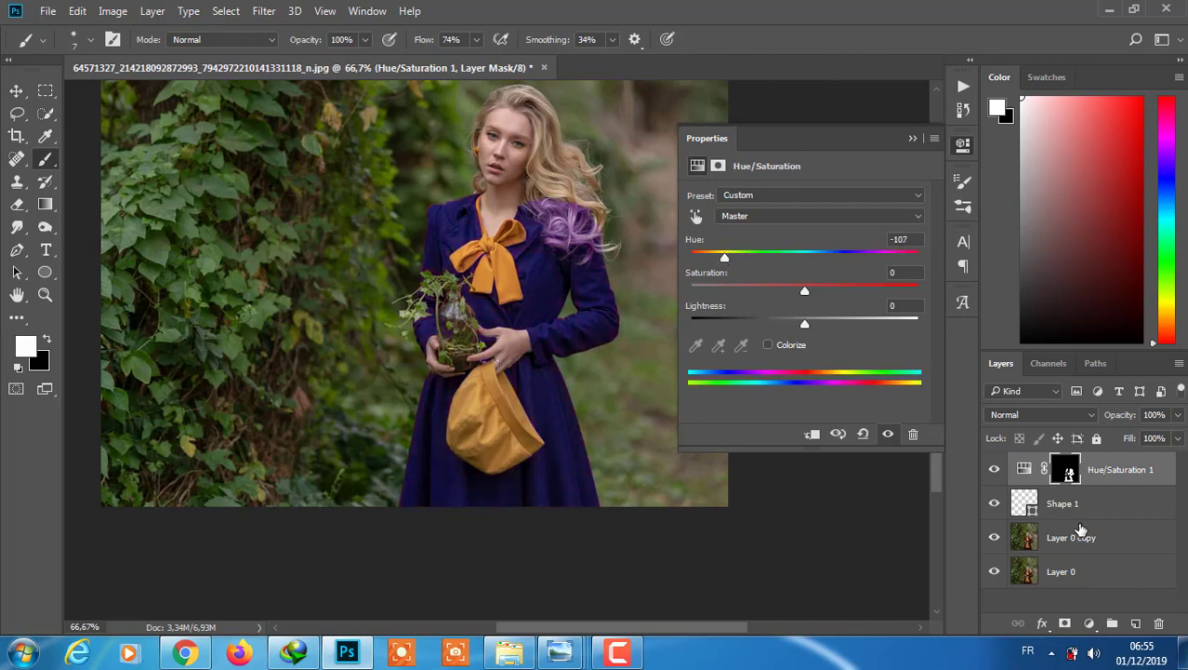
# Try a clipped Color Balance midtone shift, then delete the Color Balance 1 layer.
pyautogui.click(1069, 503)
pyautogui.click(1088, 623)
pyautogui.click(1107, 426)
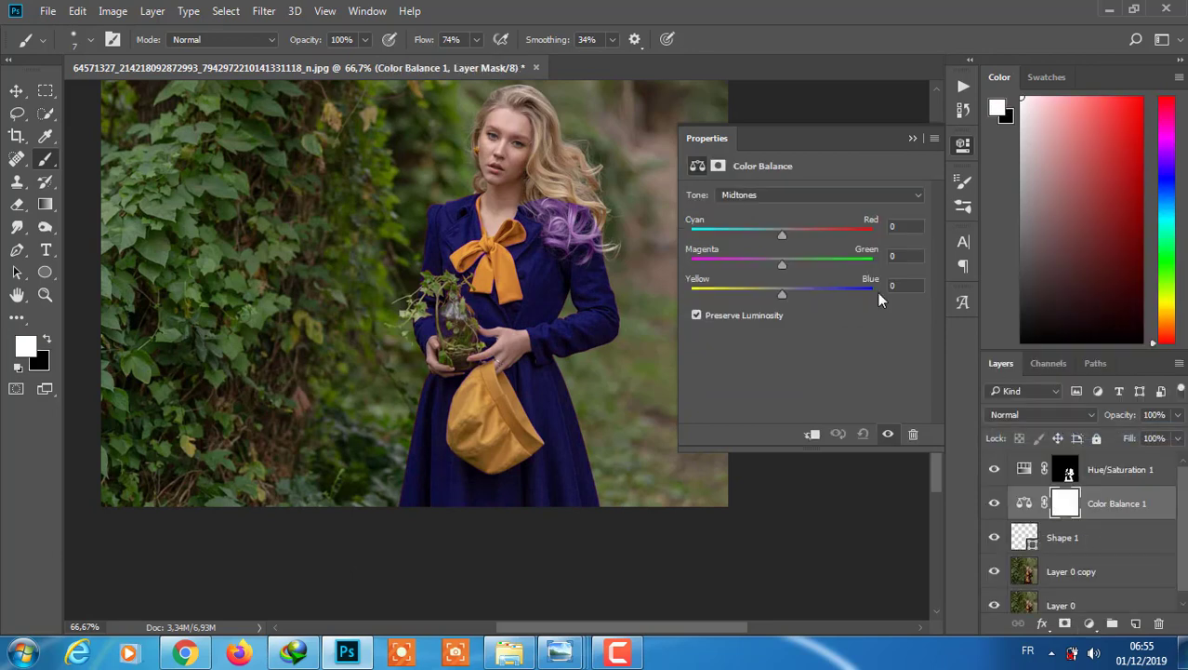
pyautogui.moveTo(759, 237); pyautogui.dragTo(763, 236)
pyautogui.click(811, 434)
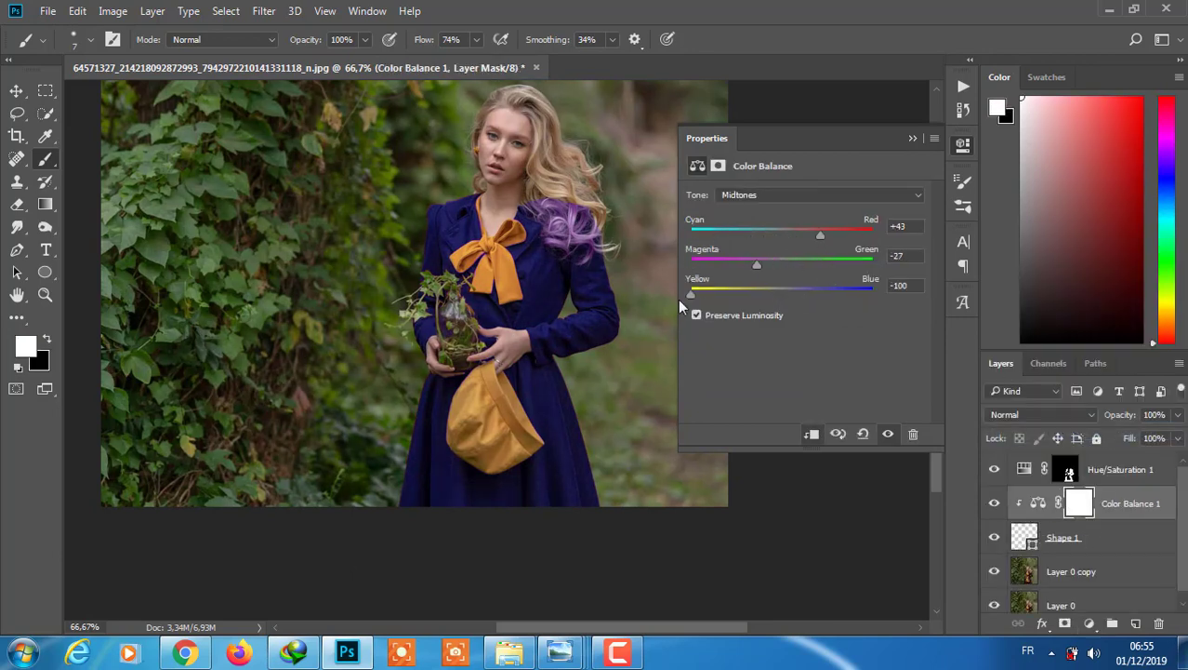
pyautogui.press('Delete')
pyautogui.click(1121, 470)
# Take the Brush tool with black foreground and paint the purple out of the upper hair.
pyautogui.press('s')
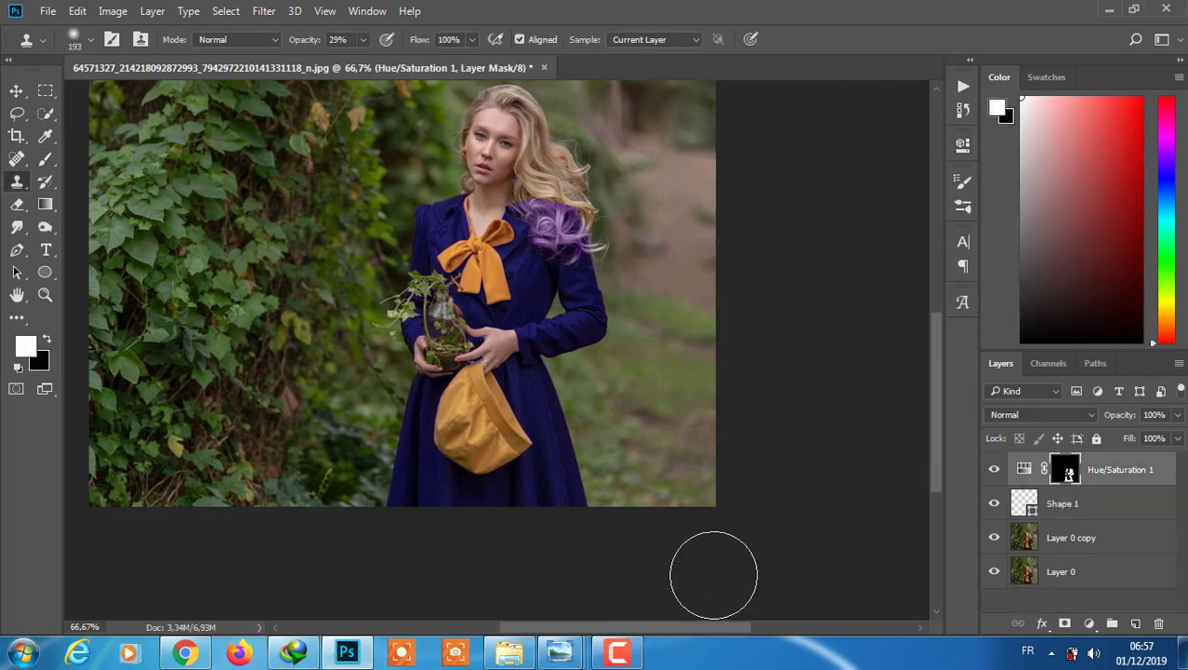
pyautogui.click(45, 158)
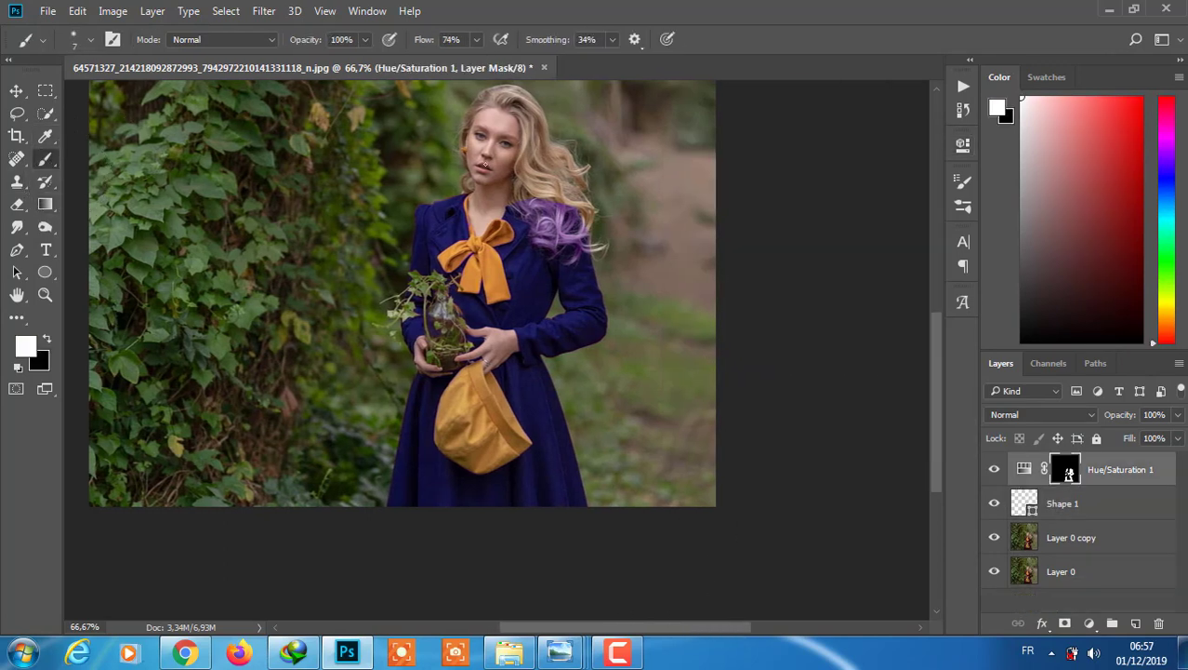
pyautogui.click(90, 39)
pyautogui.scroll(3, 649, 306)
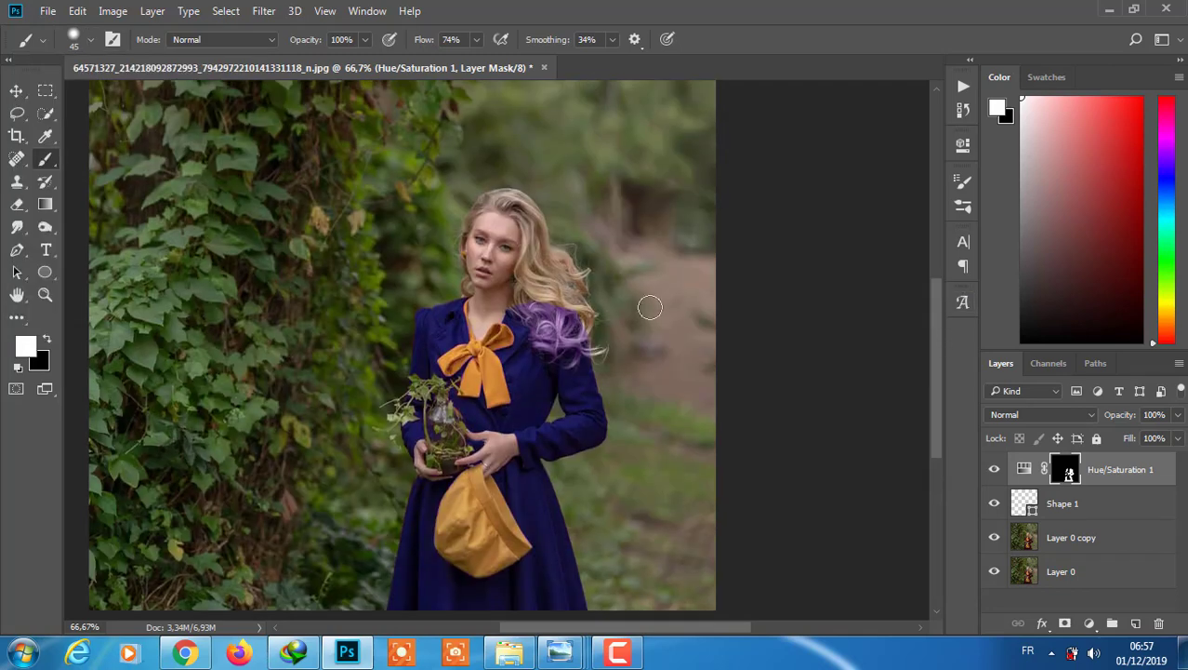
pyautogui.click(77, 10)
pyautogui.click(111, 53)
pyautogui.press('x')
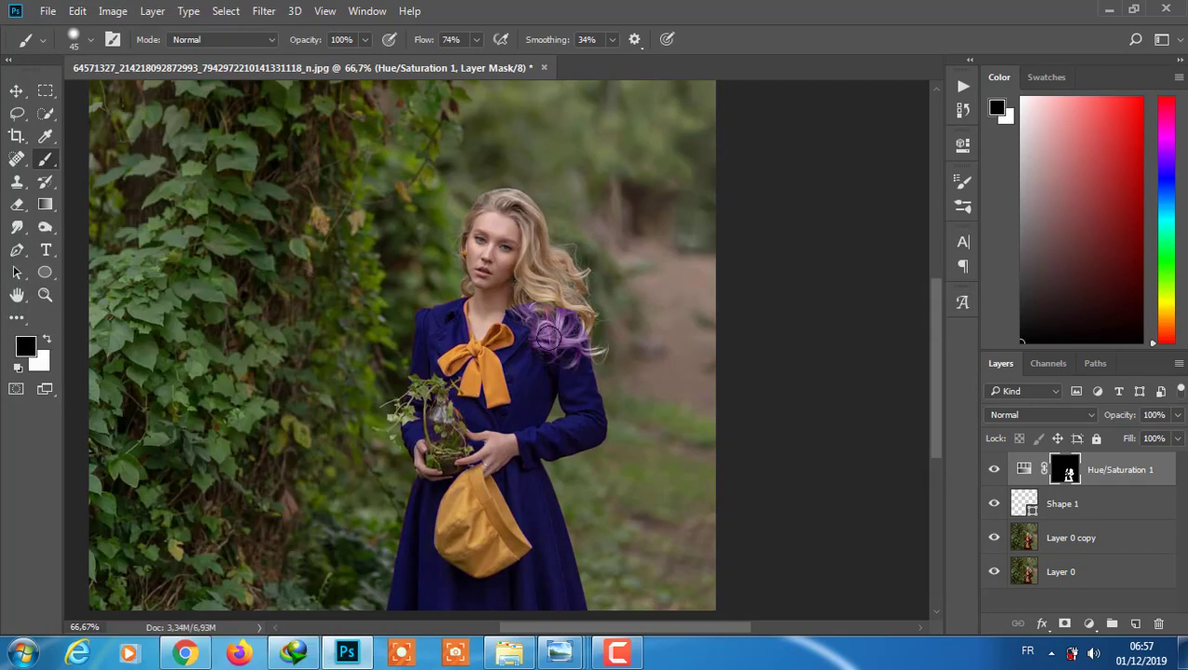
pyautogui.moveTo(549, 340); pyautogui.dragTo(567, 321)
# Zoom in and paint the purple off the hair strands with 17 px, then 10 px brushes.
pyautogui.hotkey('ctrl', '+')
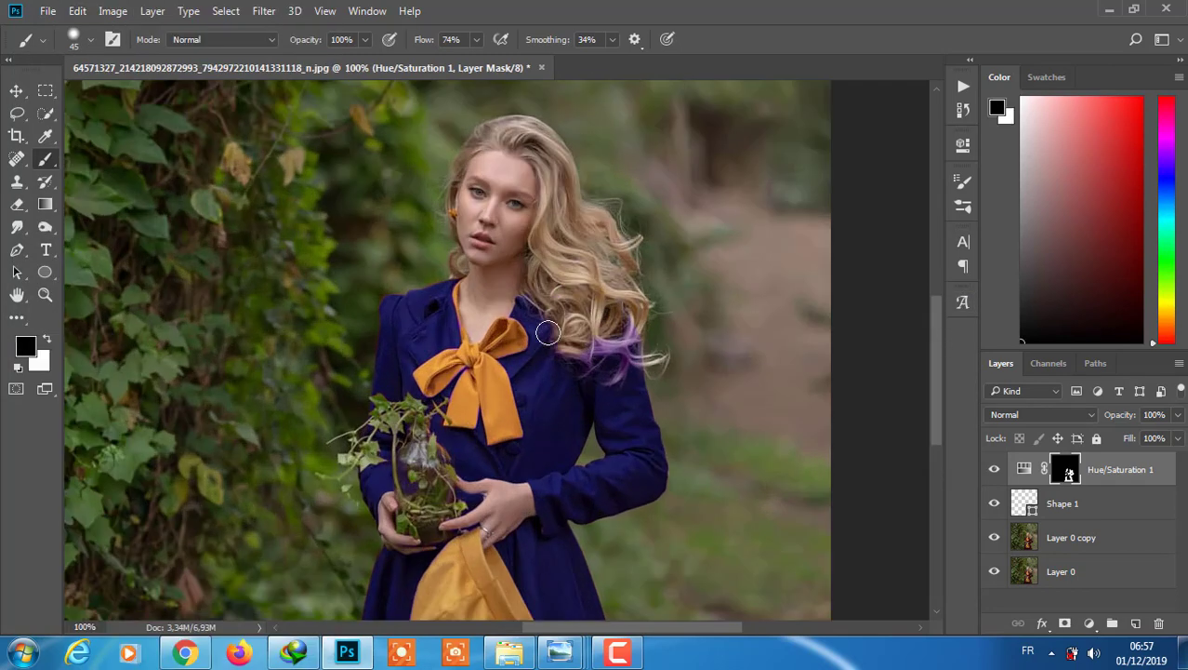
pyautogui.click(90, 41)
pyautogui.moveTo(131, 100); pyautogui.dragTo(109, 100)
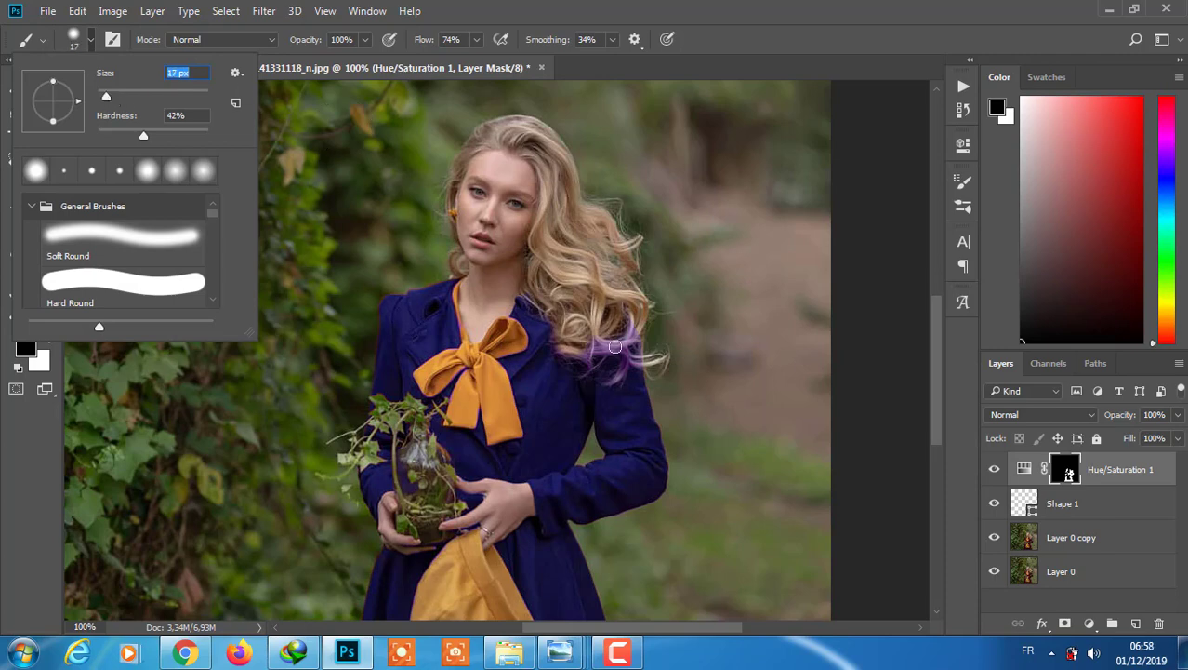
pyautogui.press('Return')
pyautogui.moveTo(615, 347)
pyautogui.mouseDown()
pyautogui.moveTo(629, 353)
pyautogui.moveTo(608, 379)
pyautogui.mouseUp()
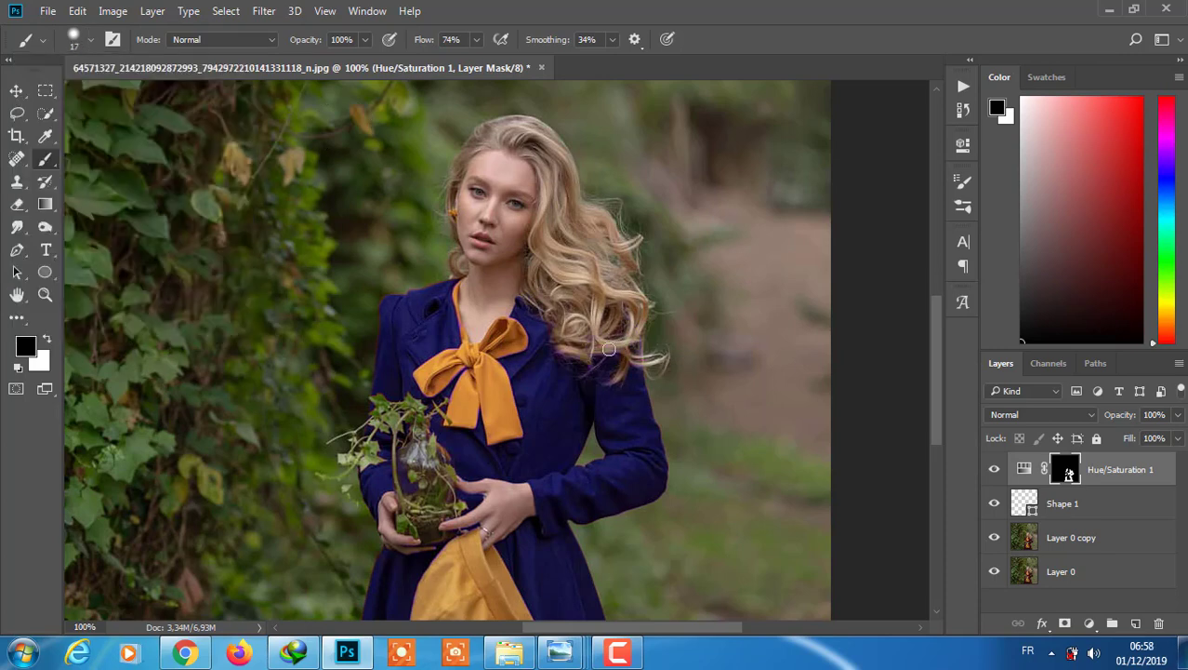
pyautogui.click(90, 41)
pyautogui.moveTo(110, 101); pyautogui.dragTo(103, 101)
pyautogui.press('Return')
# Step Backward to undo the stray stroke on the bow and return to black paint.
pyautogui.click(47, 340)
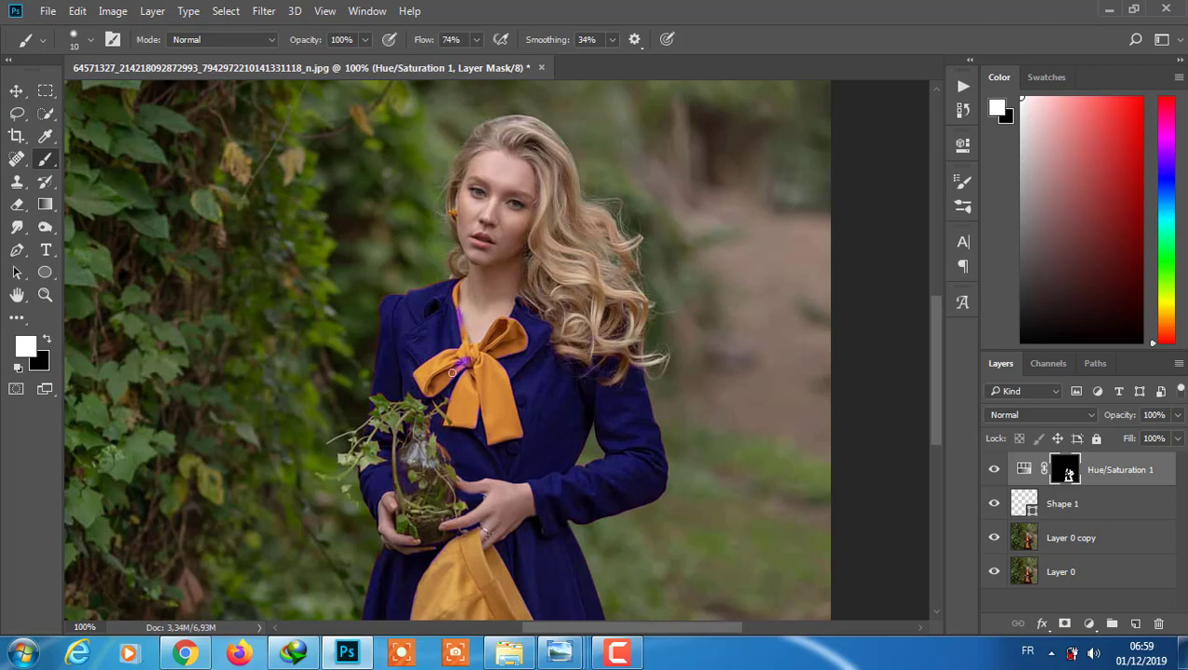
pyautogui.click(77, 11)
pyautogui.click(144, 59)
pyautogui.click(77, 11)
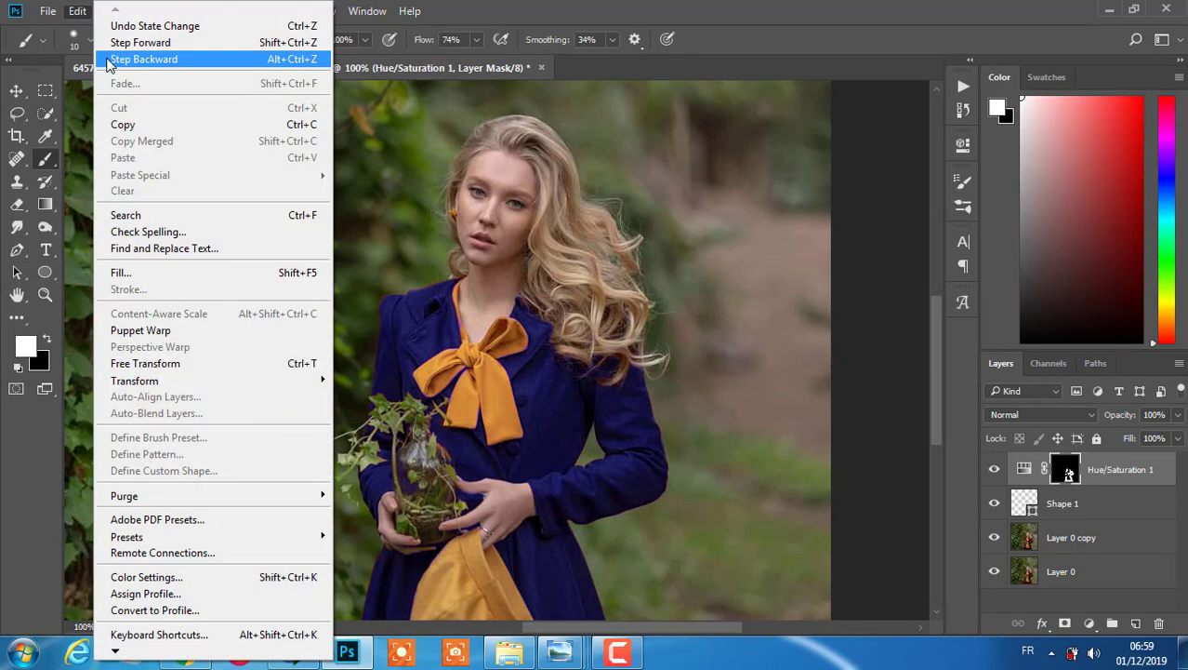
pyautogui.click(109, 59)
pyautogui.press('x')
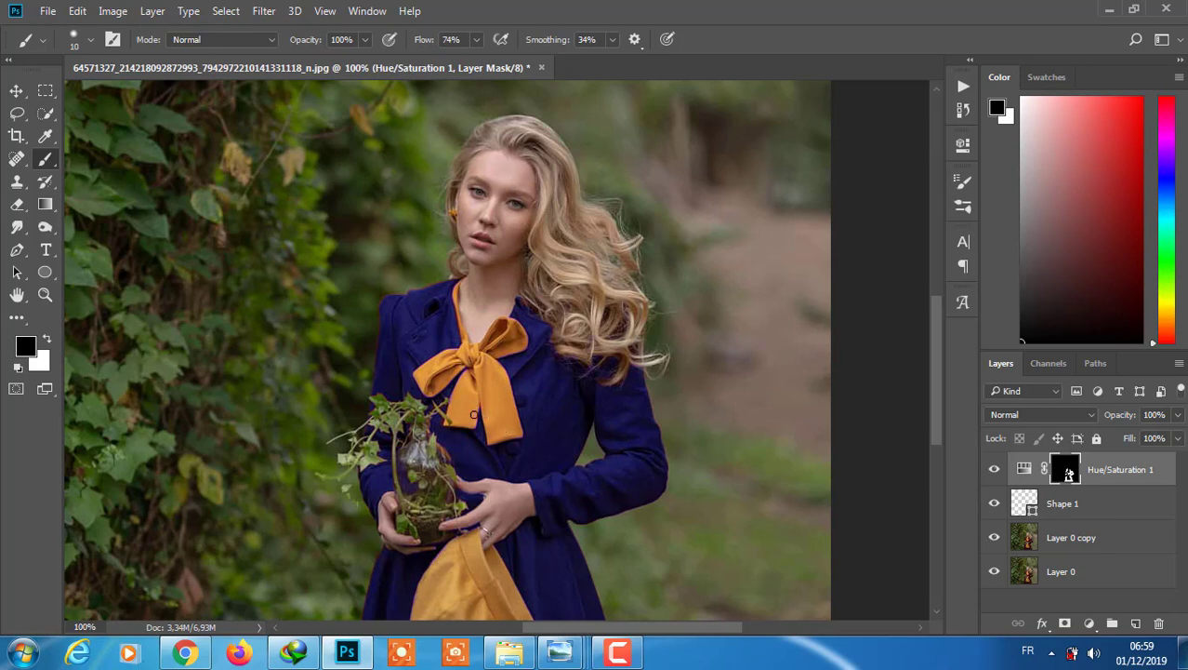
# Refine the mask around the bow and collar with a 4 px brush, then fit the photo on screen.
pyautogui.scroll(1, 493, 335)
pyautogui.scroll(1, 493, 335)
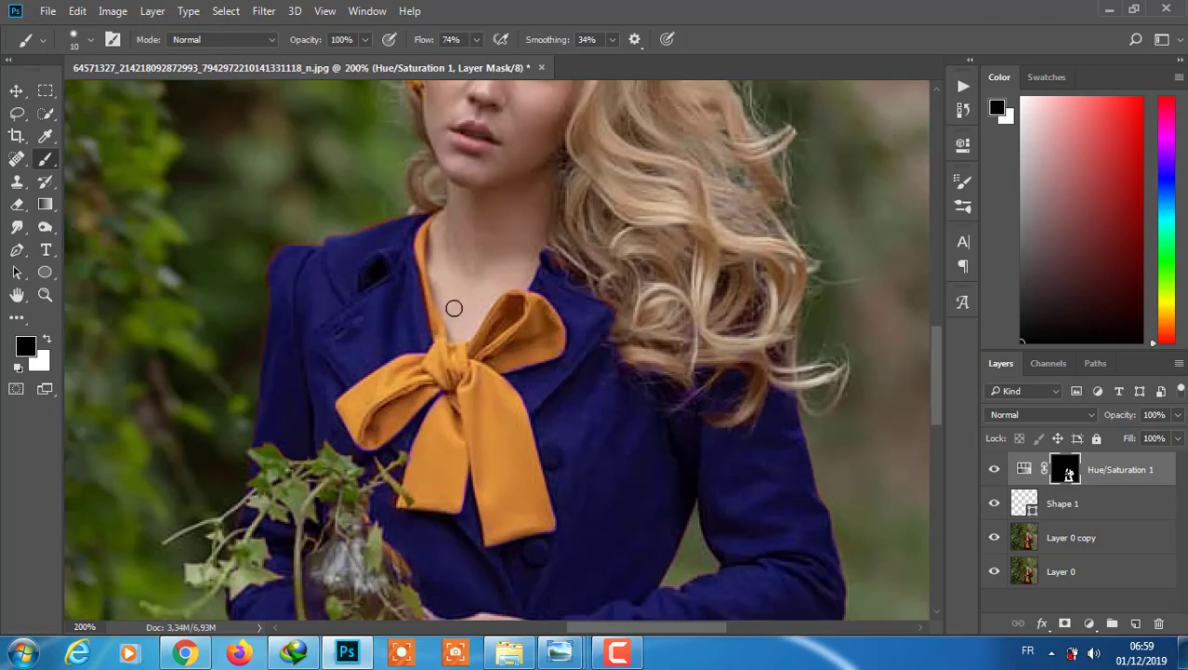
pyautogui.click(90, 39)
pyautogui.moveTo(101, 96); pyautogui.dragTo(96, 90)
pyautogui.click(521, 363)
pyautogui.hotkey('ctrl', '+')
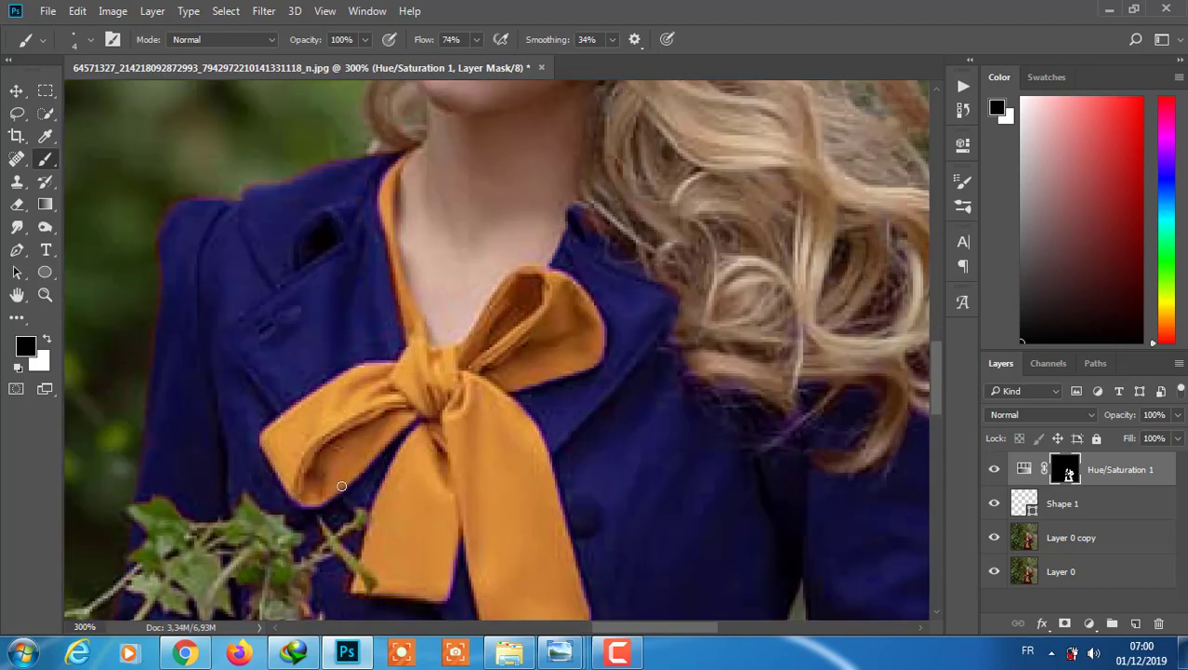
pyautogui.hotkey('ctrl', '0')
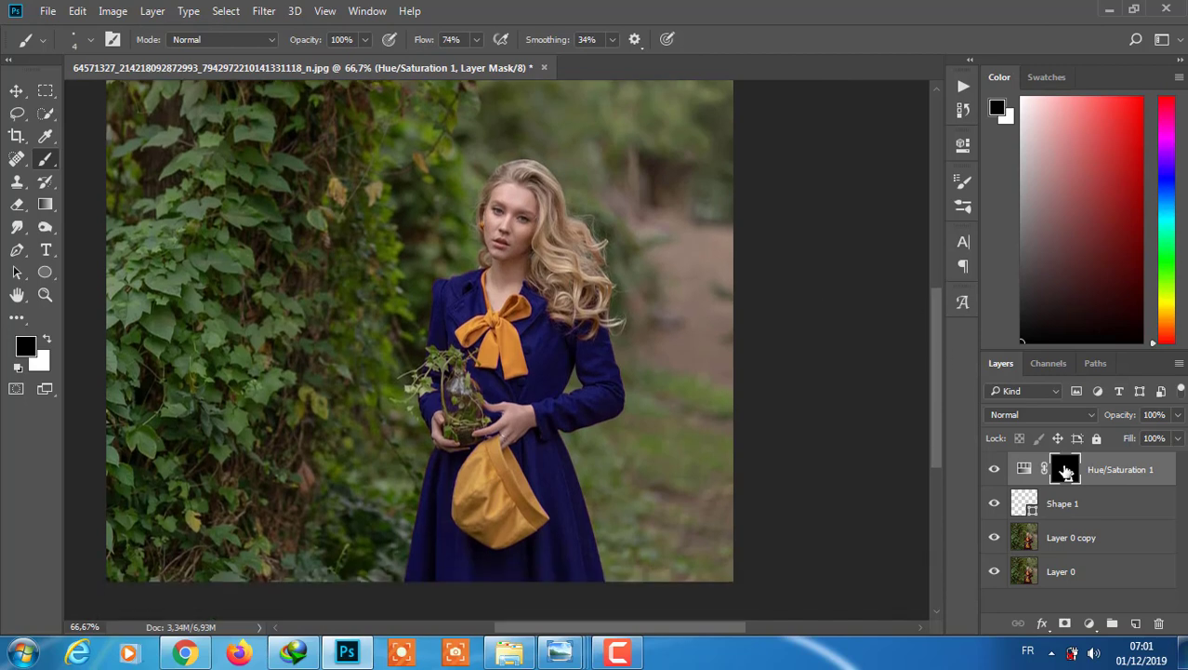
# Load the Hue/Saturation mask as a selection and add a Color Balance layer pushing the dress midtones toward cyan and blue.
pyautogui.rightClick(1065, 471)
pyautogui.click(1046, 434)
pyautogui.press('Escape')
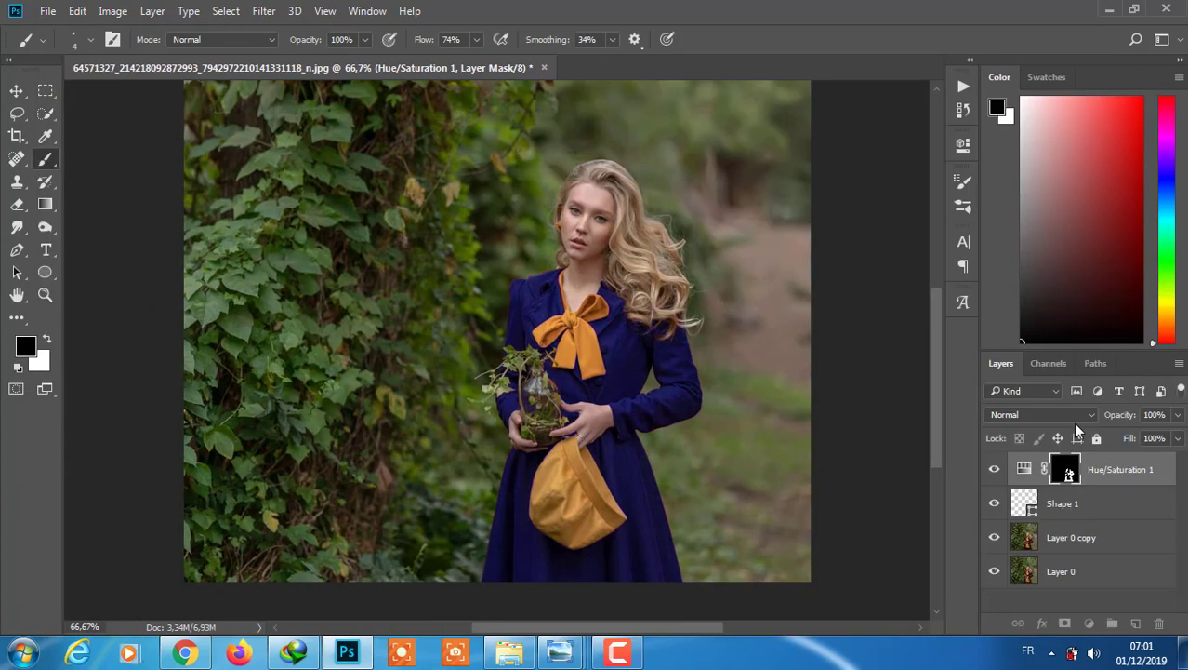
pyautogui.rightClick(1076, 475)
pyautogui.click(1062, 392)
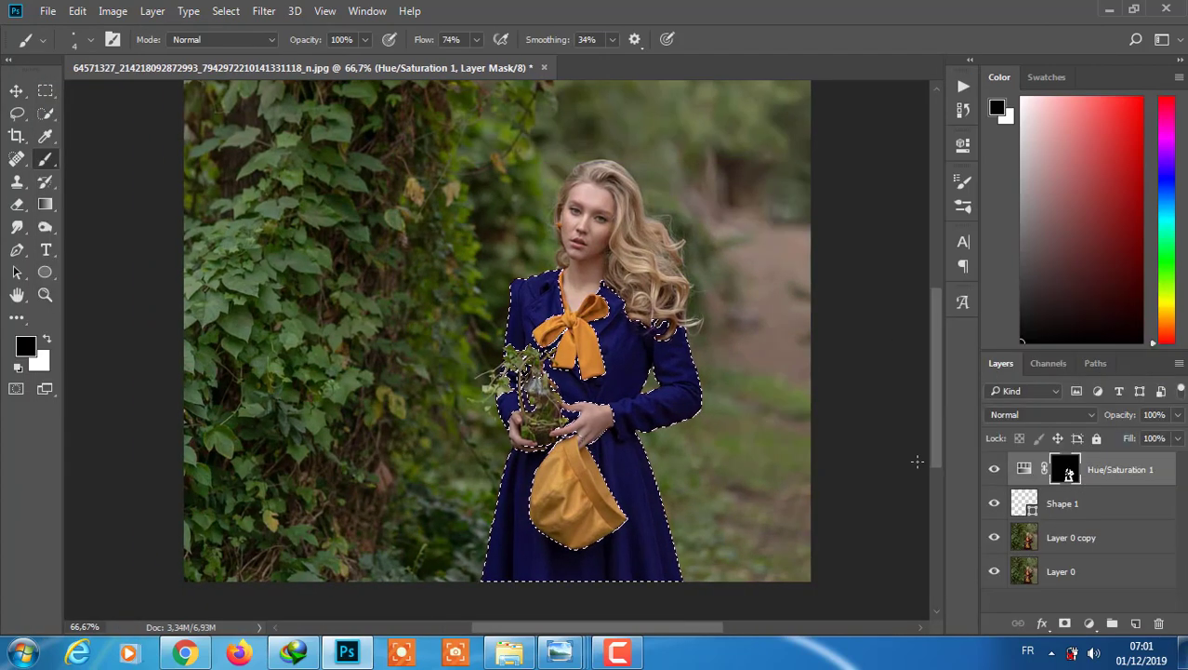
pyautogui.click(1089, 623)
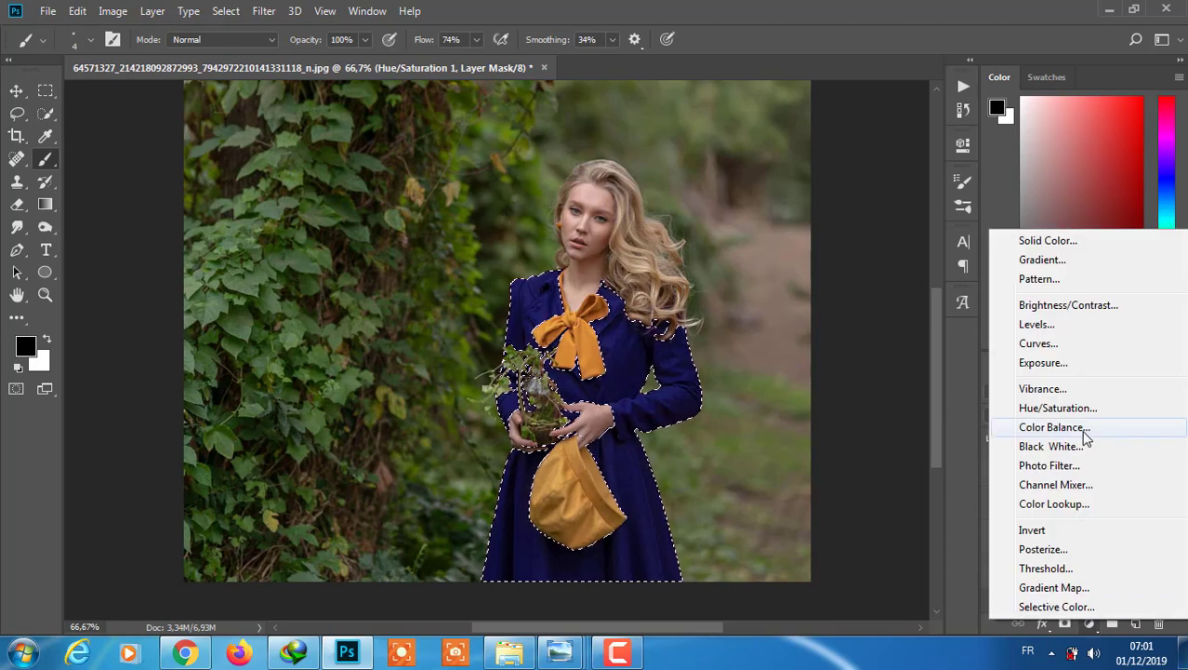
pyautogui.click(1086, 430)
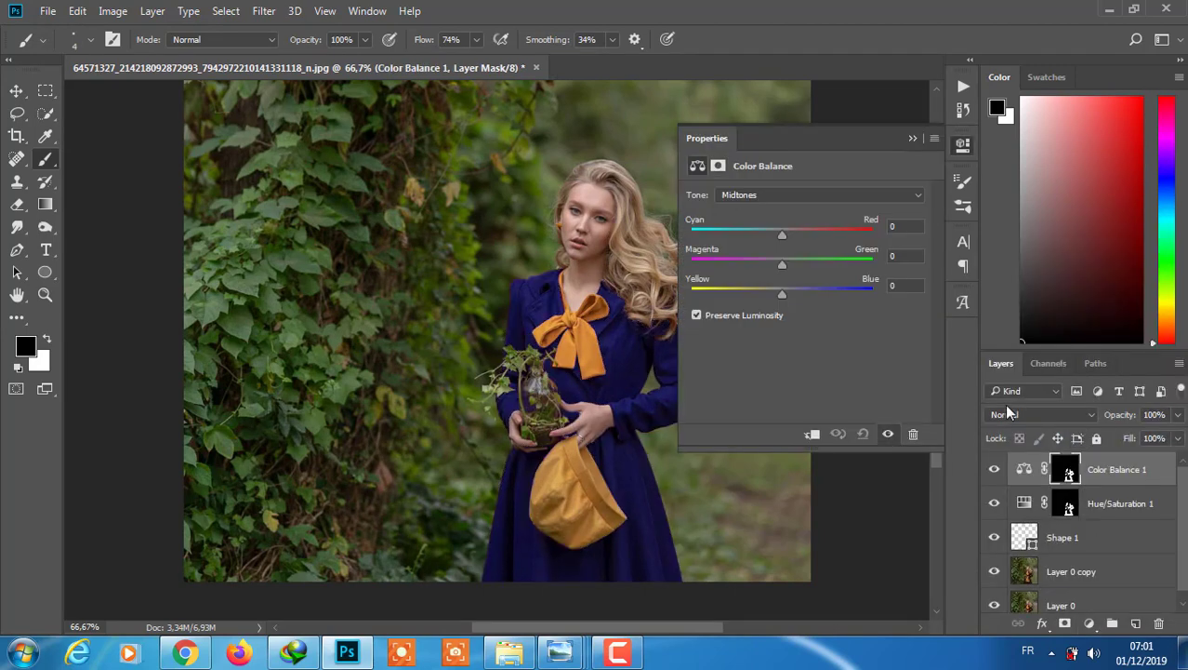
pyautogui.moveTo(759, 241); pyautogui.dragTo(758, 241)
pyautogui.moveTo(782, 294); pyautogui.dragTo(822, 296)
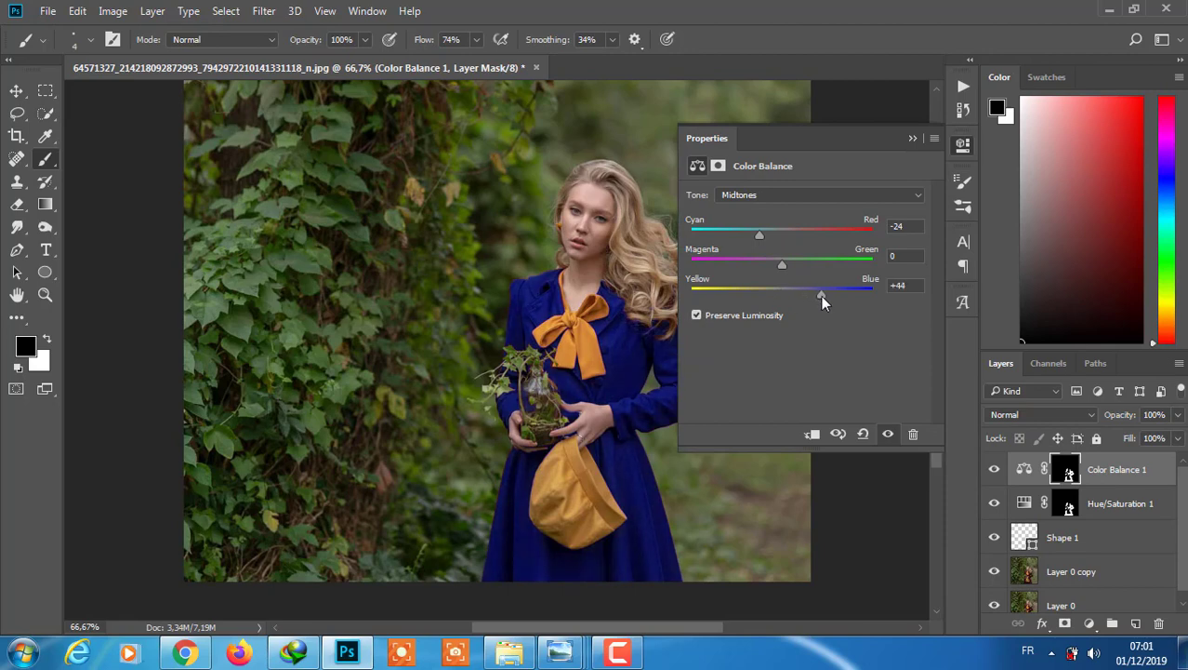
# Set Hue/Saturation Hue to -165 with more saturation, and Color Balance Cyan-Red to -44.
pyautogui.click(1024, 503)
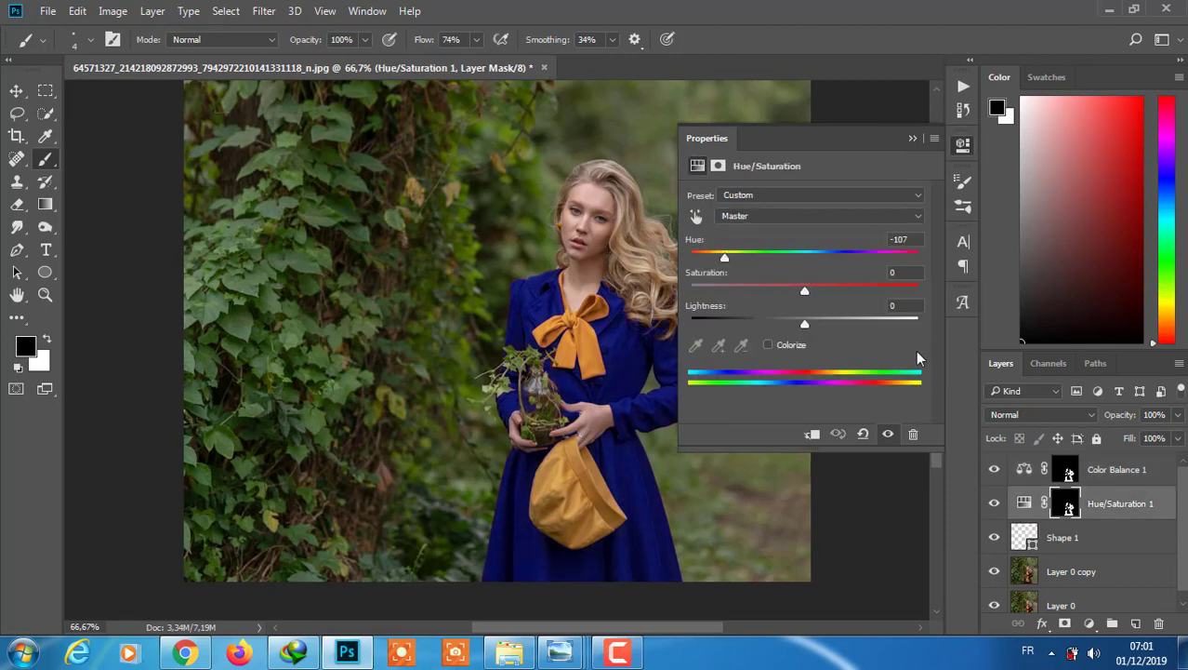
pyautogui.moveTo(726, 257); pyautogui.dragTo(698, 256)
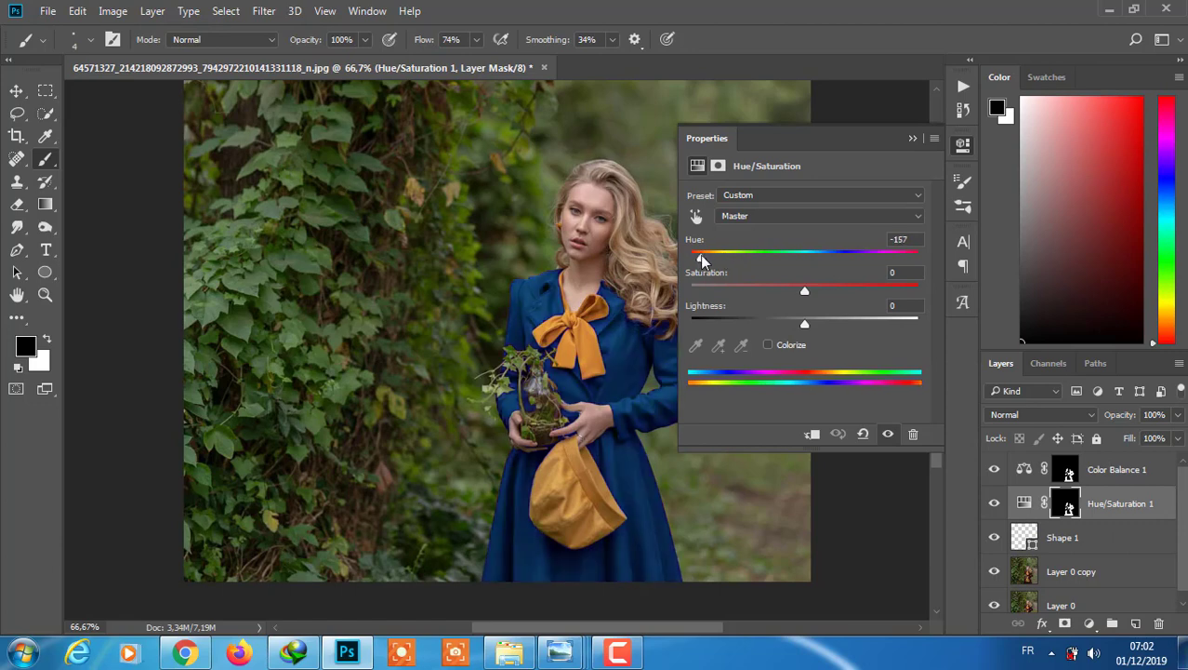
pyautogui.moveTo(804, 290); pyautogui.dragTo(865, 291)
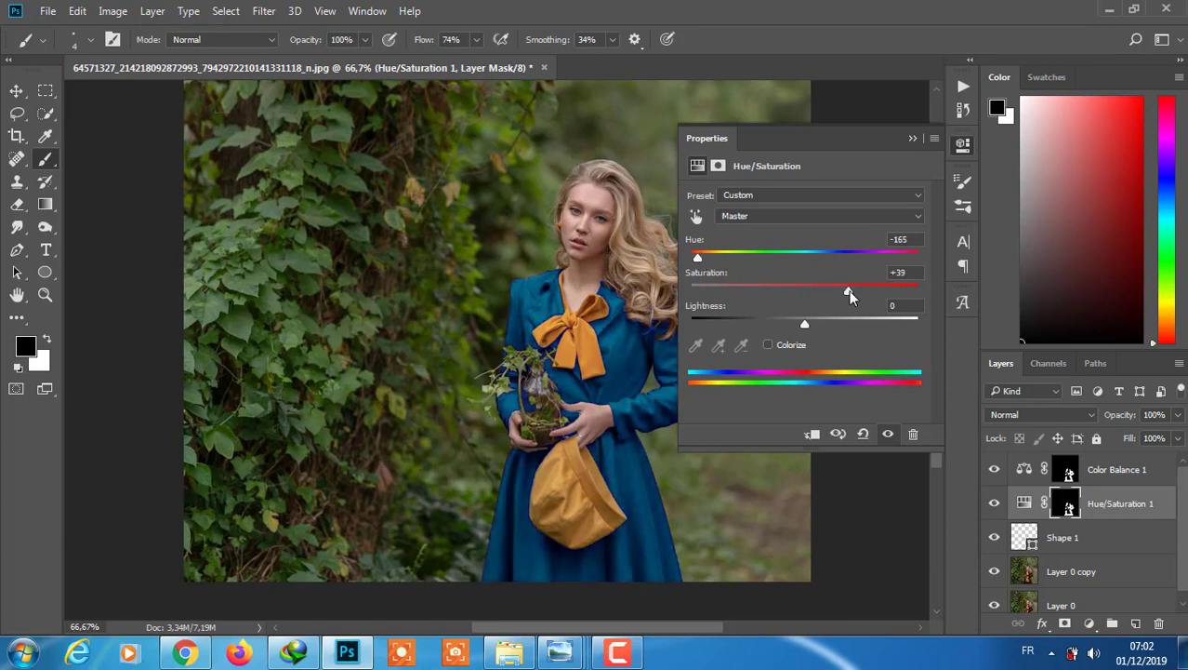
pyautogui.click(1017, 468)
pyautogui.moveTo(757, 238); pyautogui.dragTo(744, 238)
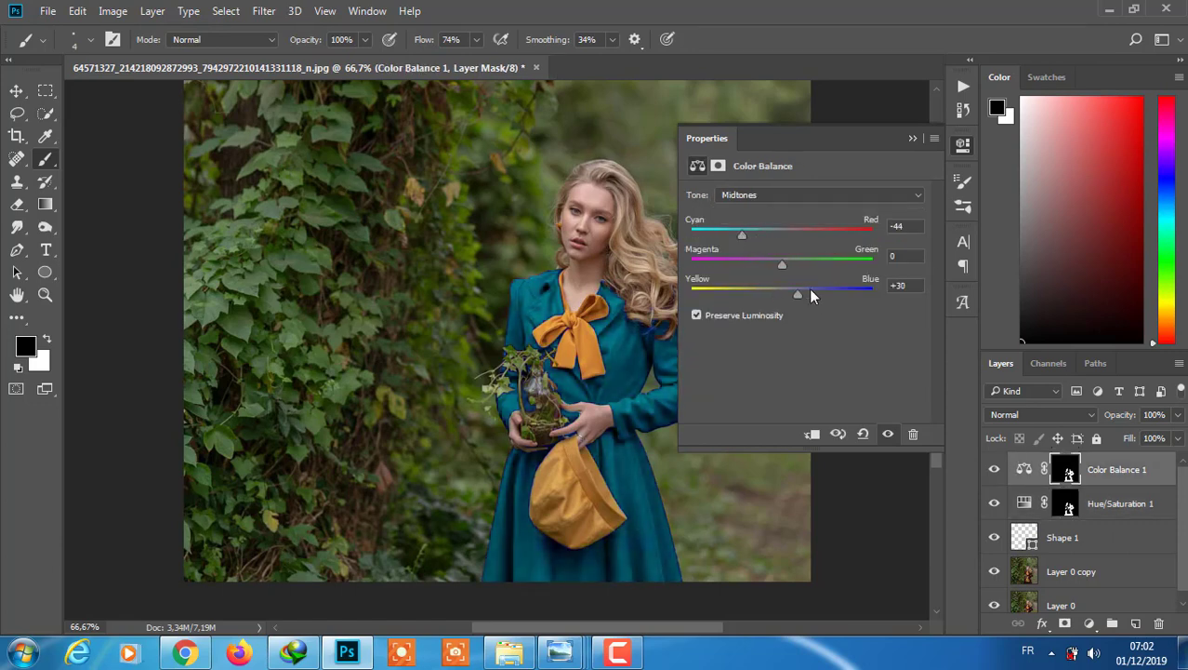
# Load the mask as a selection of the woman and add a Color Lookup with 2Strip.look.
pyautogui.rightClick(1064, 474)
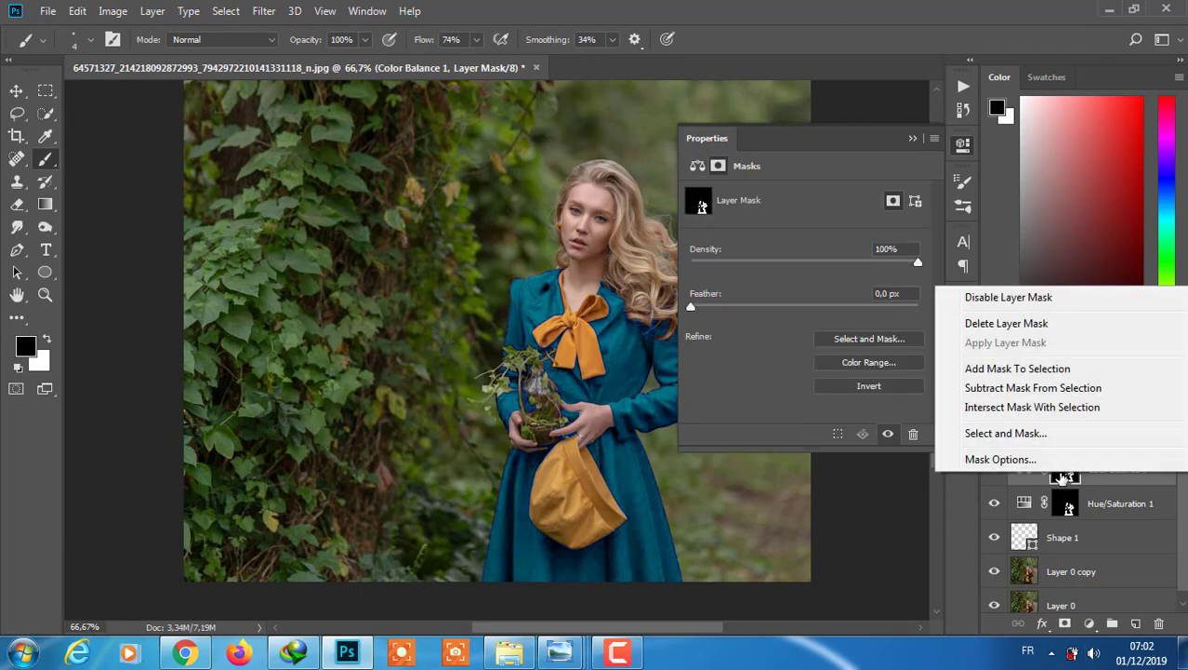
pyautogui.click(1017, 369)
pyautogui.click(1089, 623)
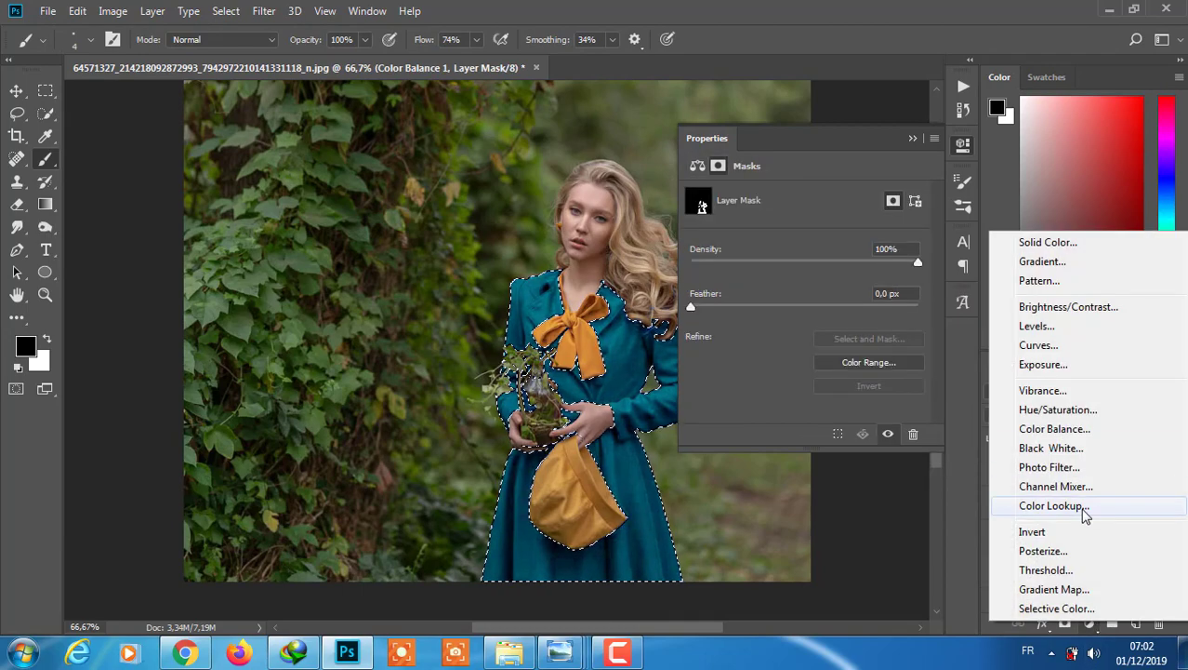
pyautogui.click(1085, 514)
pyautogui.click(900, 195)
pyautogui.click(885, 268)
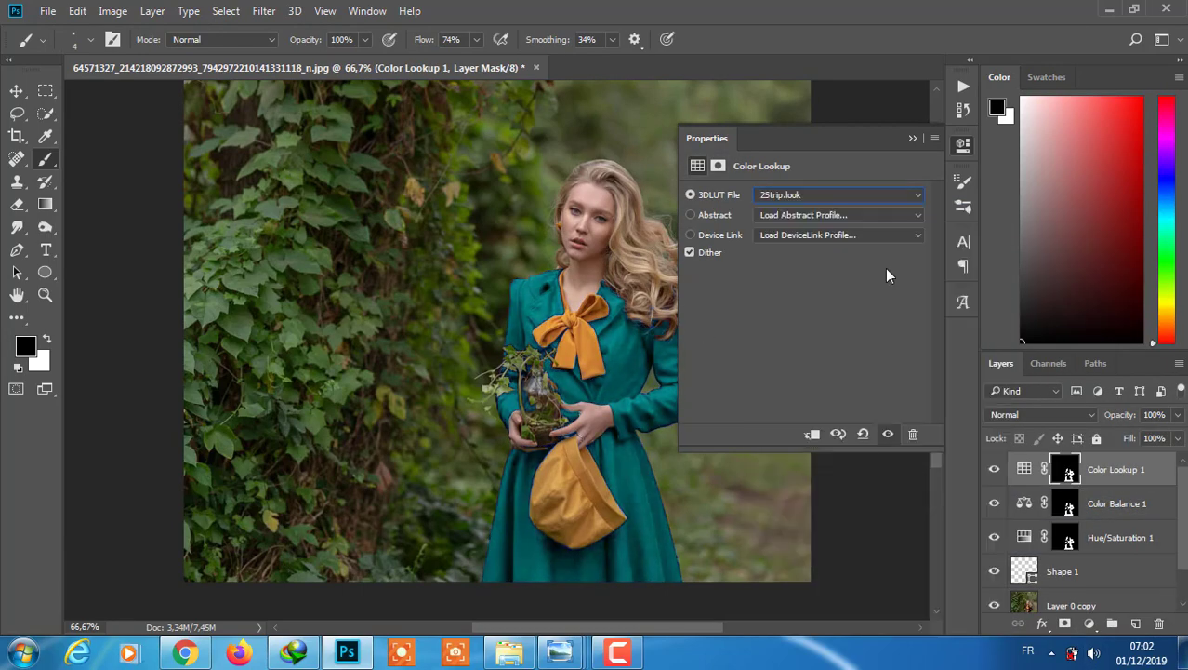
# Try a Selective Color adjustment on the cyan tones, then delete it.
pyautogui.click(1089, 623)
pyautogui.click(1057, 612)
pyautogui.moveTo(807, 252)
pyautogui.mouseDown()
pyautogui.moveTo(766, 252)
pyautogui.moveTo(793, 287)
pyautogui.mouseUp()
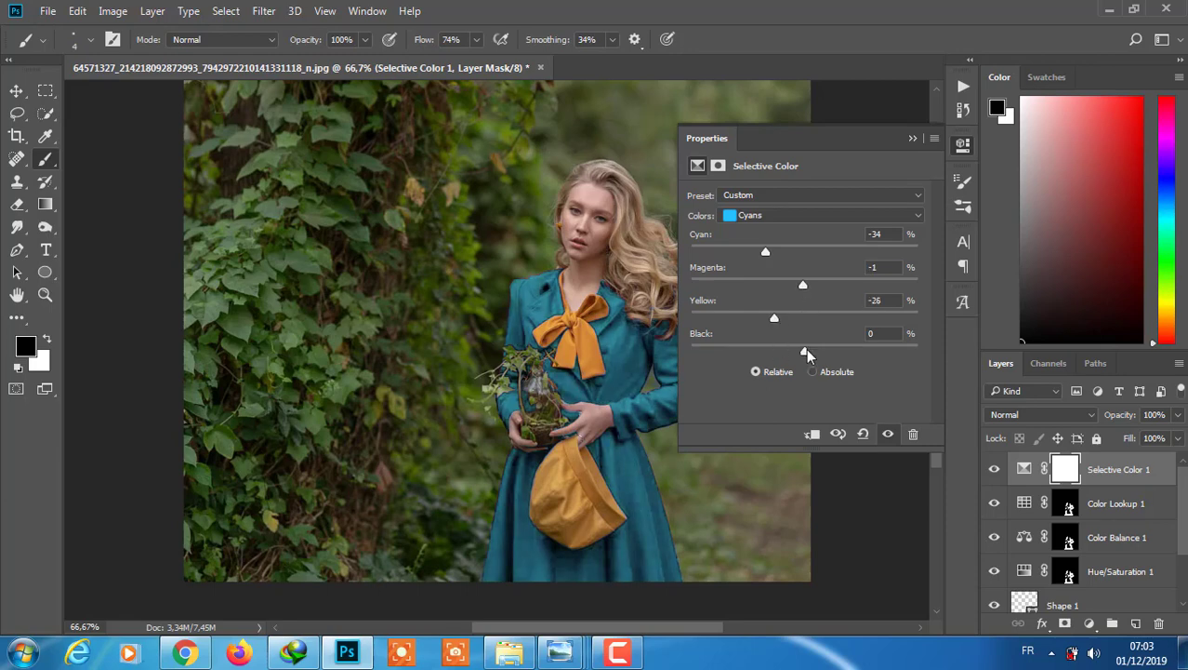
pyautogui.moveTo(806, 347)
pyautogui.mouseDown()
pyautogui.moveTo(787, 345)
pyautogui.moveTo(809, 346)
pyautogui.mouseUp()
pyautogui.press('Delete')
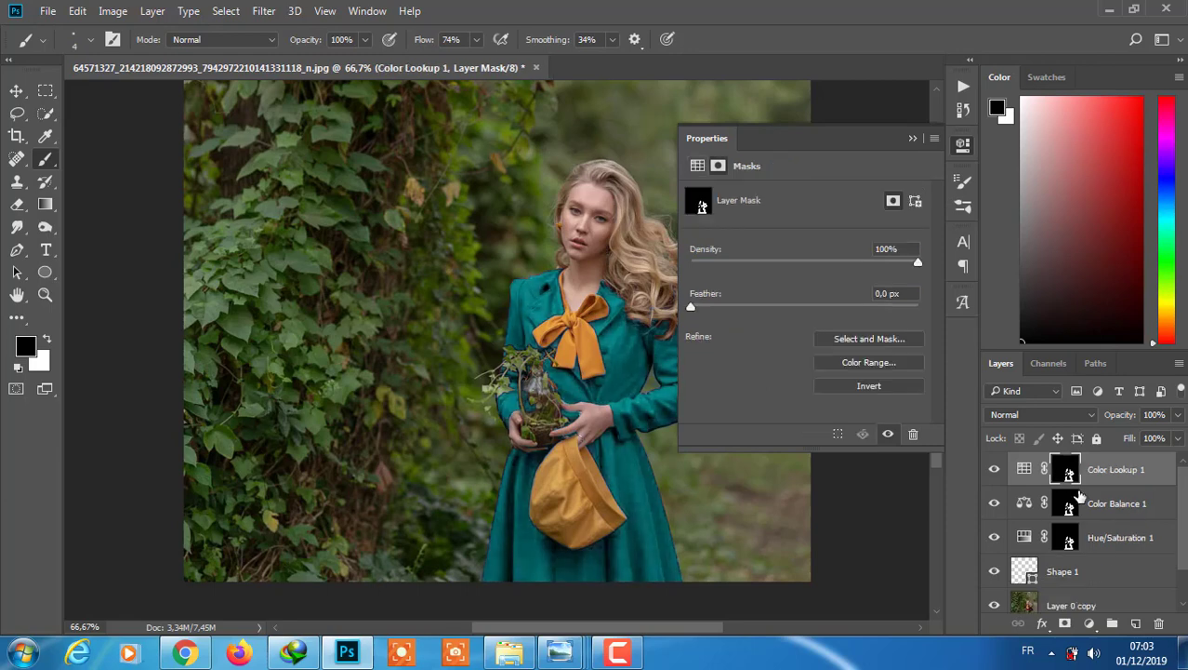
# Add a masked Brightness/Contrast layer with brightness 27 and contrast 12, then close Properties.
pyautogui.rightClick(1067, 479)
pyautogui.click(1071, 388)
pyautogui.click(1090, 624)
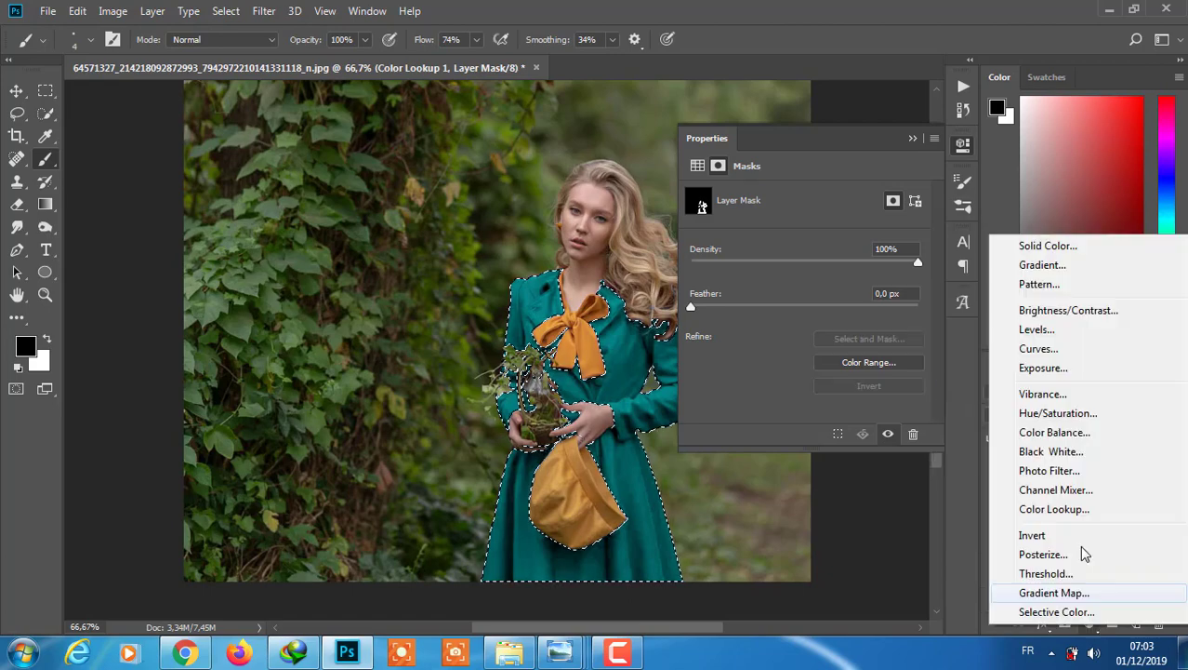
pyautogui.click(1069, 310)
pyautogui.moveTo(804, 237)
pyautogui.mouseDown()
pyautogui.moveTo(825, 237)
pyautogui.moveTo(818, 274)
pyautogui.mouseUp()
pyautogui.hotkey('ctrl', '-')
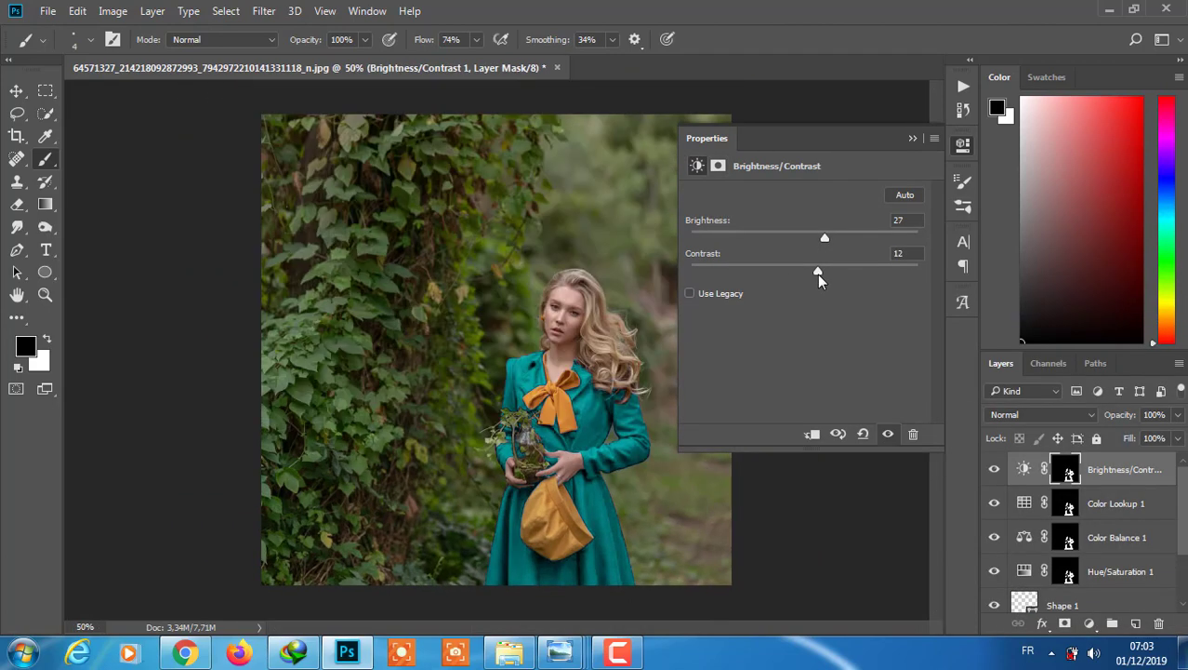
pyautogui.click(912, 138)
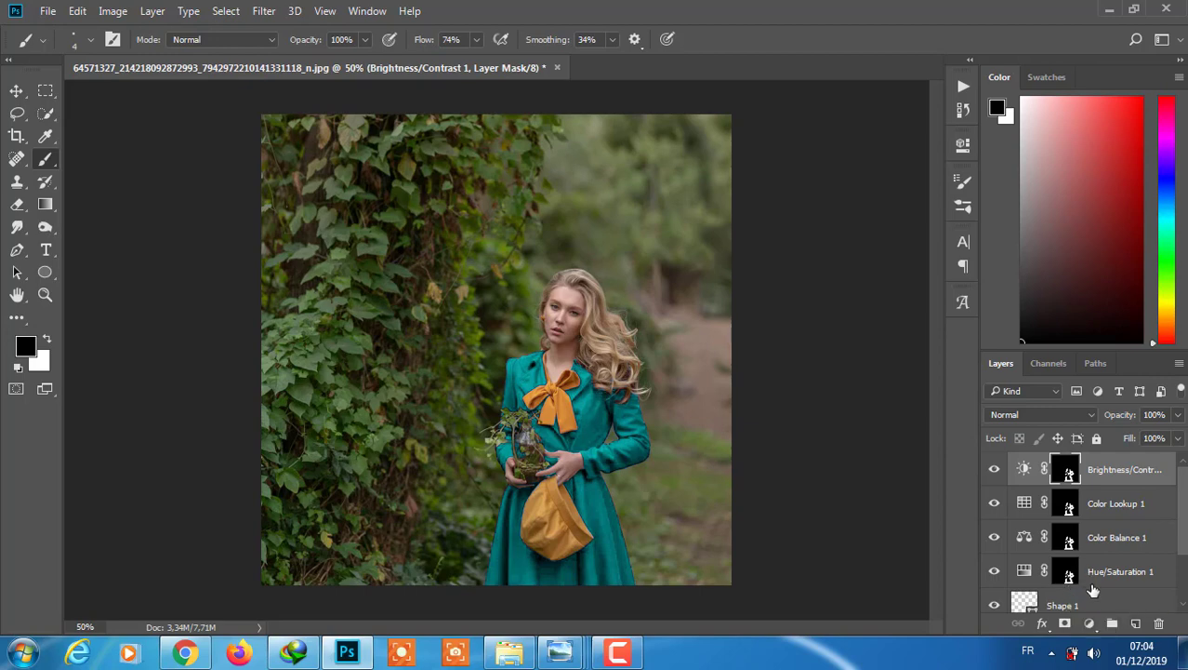
# Select the coat's adjustment layers with the outline shape and group them with Ctrl+G.
pyautogui.scroll(-2, 1179, 510)
pyautogui.keyDown('shift'); pyautogui.click(1042, 547); pyautogui.keyUp('shift')
pyautogui.hotkey('ctrl', 'g')
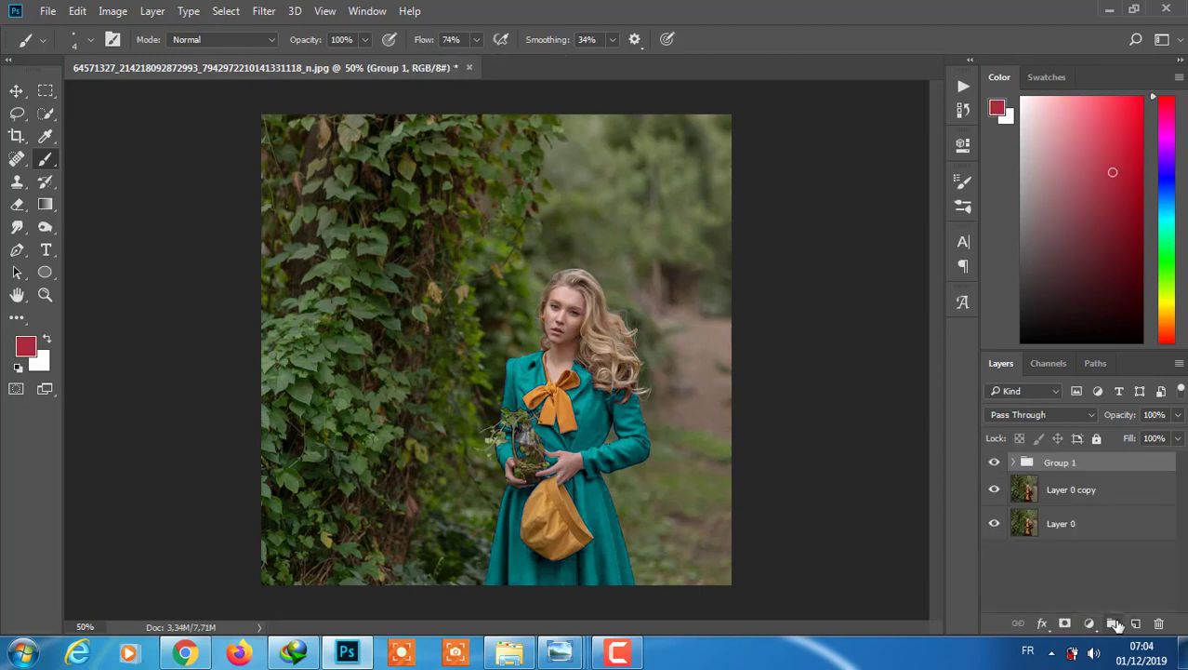
pyautogui.click(994, 462)
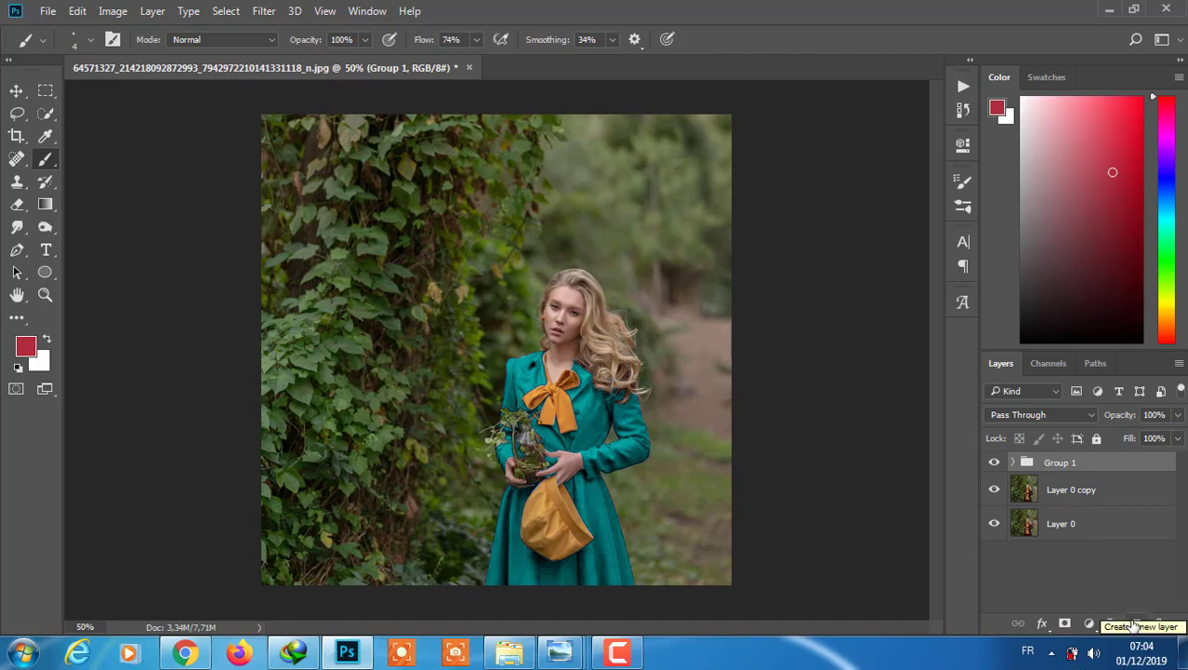
# Stamp the visible image into Layer 2, quick-select the woman's dress and check it in Quick Mask.
pyautogui.hotkey('shift', 'ctrl', 'alt', 'e')
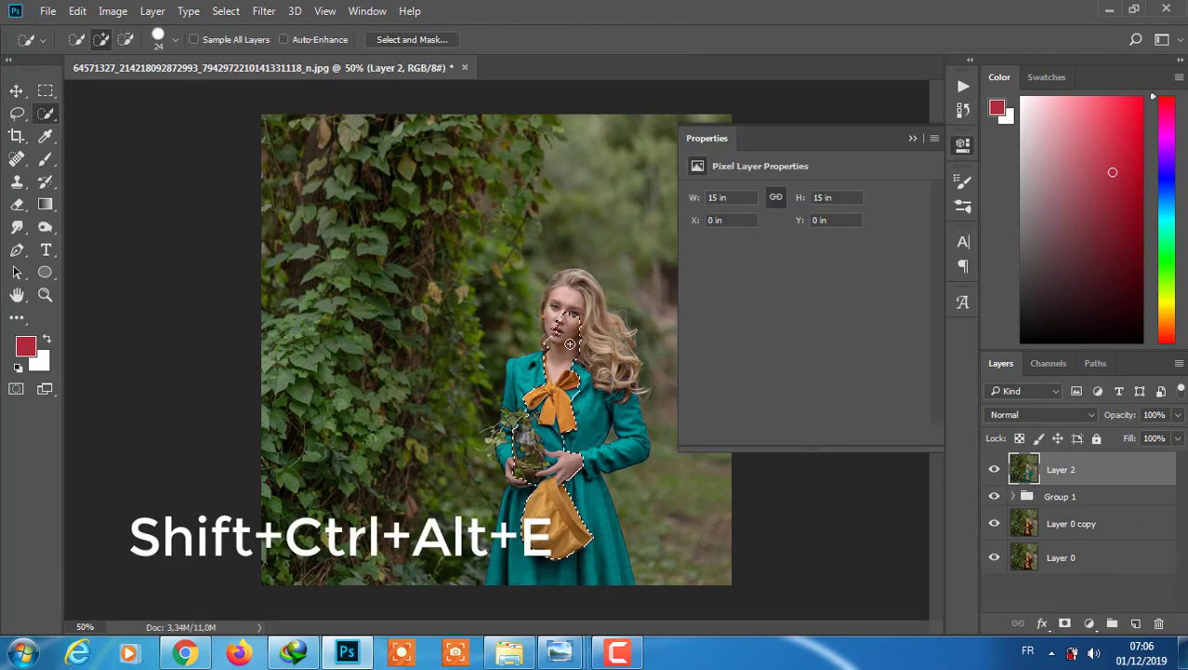
pyautogui.moveTo(601, 377); pyautogui.dragTo(568, 333)
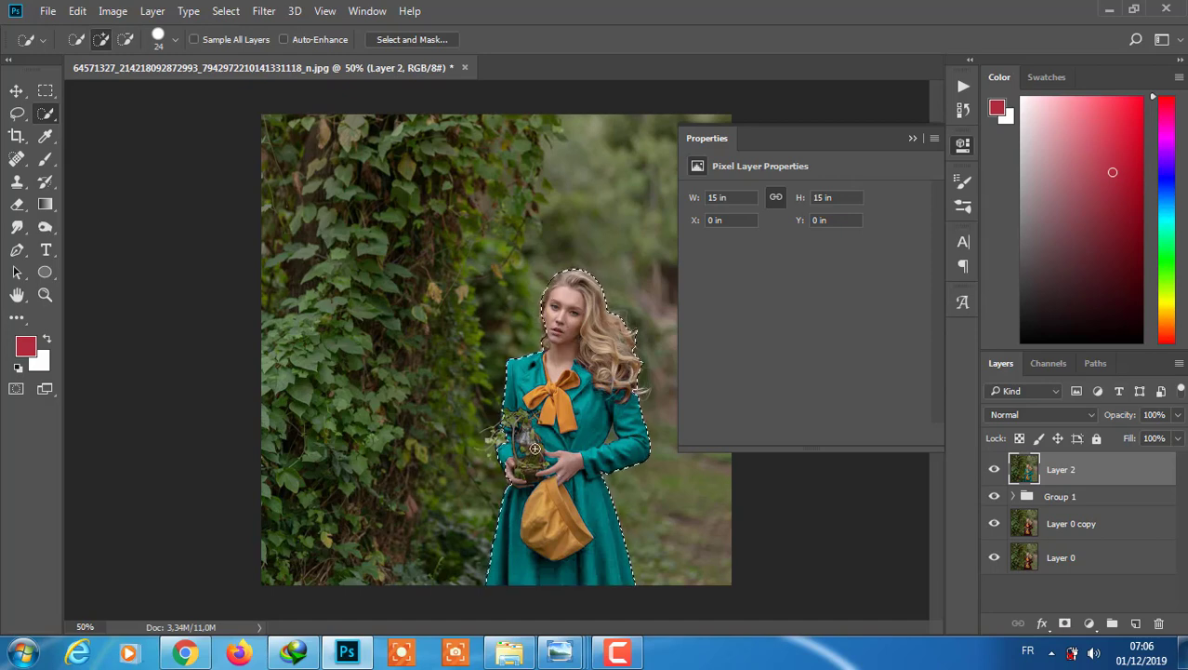
pyautogui.hotkey('ctrl', '+')
pyautogui.press('q')
pyautogui.press('q')
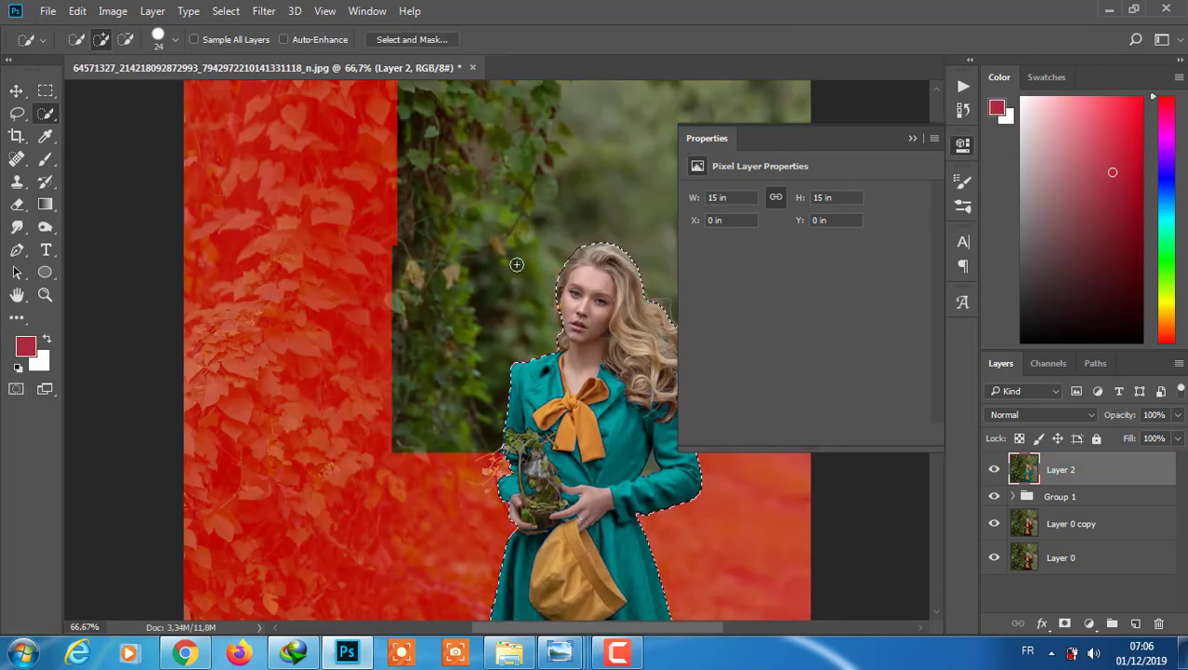
pyautogui.hotkey('ctrl', '+')
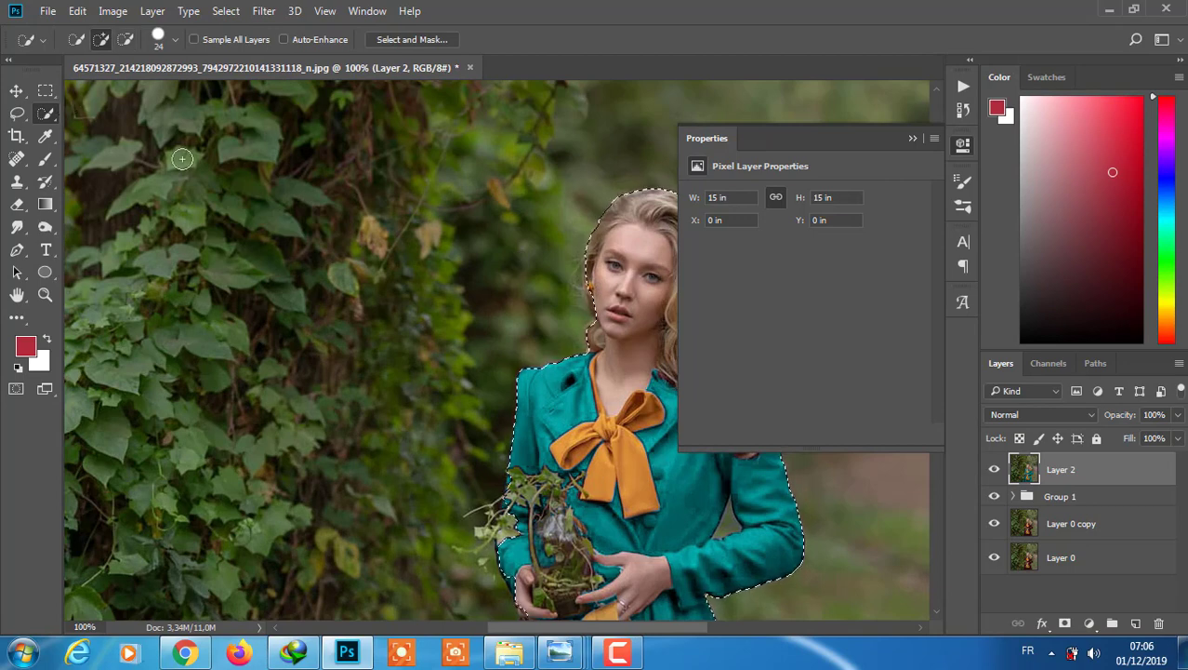
pyautogui.press('q')
pyautogui.press('q')
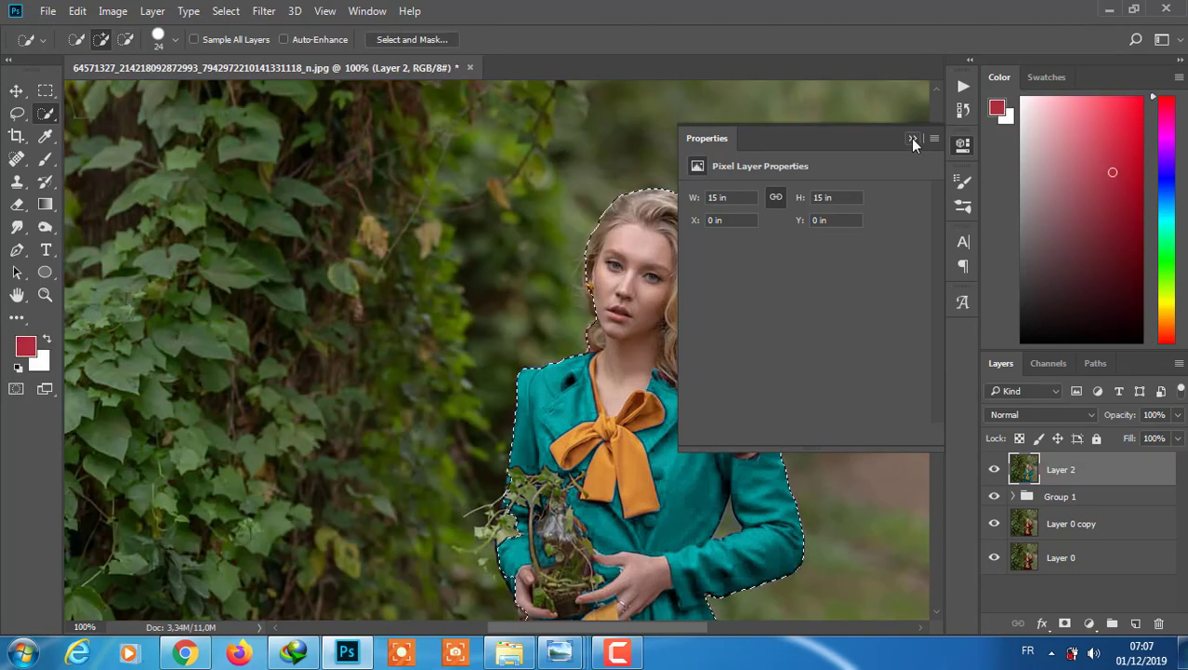
pyautogui.click(912, 137)
# Add the loose hair wisp to the selection with an 8 px selection brush.
pyautogui.moveTo(936, 348); pyautogui.dragTo(940, 400)
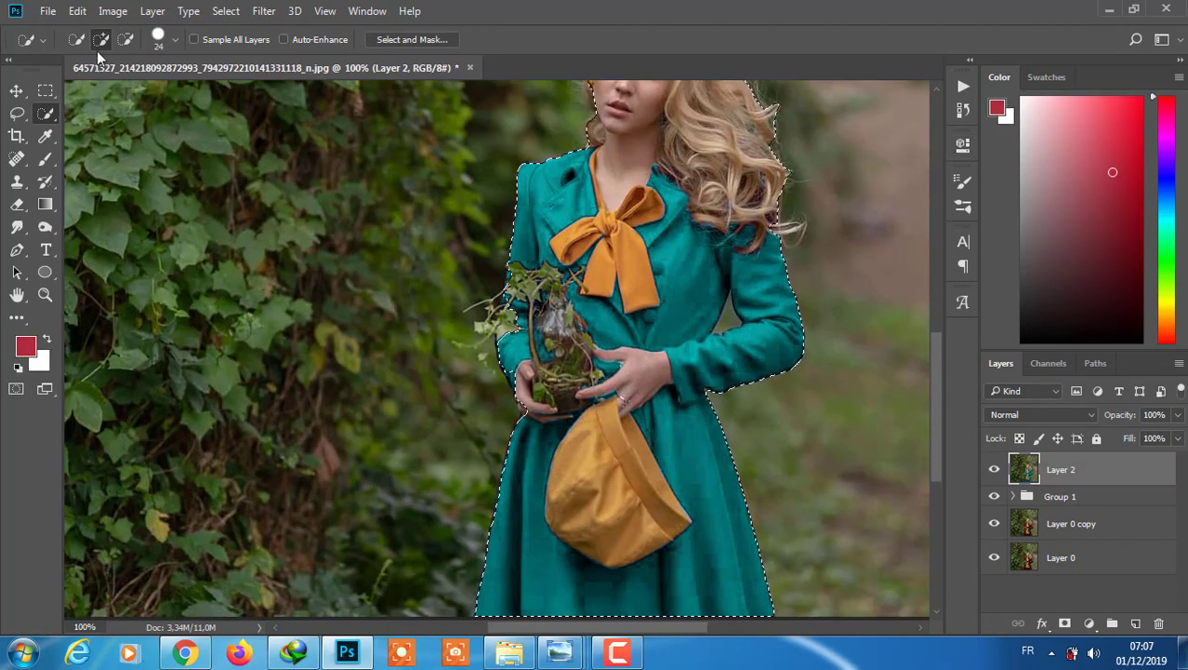
pyautogui.click(157, 39)
pyautogui.moveTo(89, 89); pyautogui.dragTo(85, 89)
pyautogui.click(512, 322)
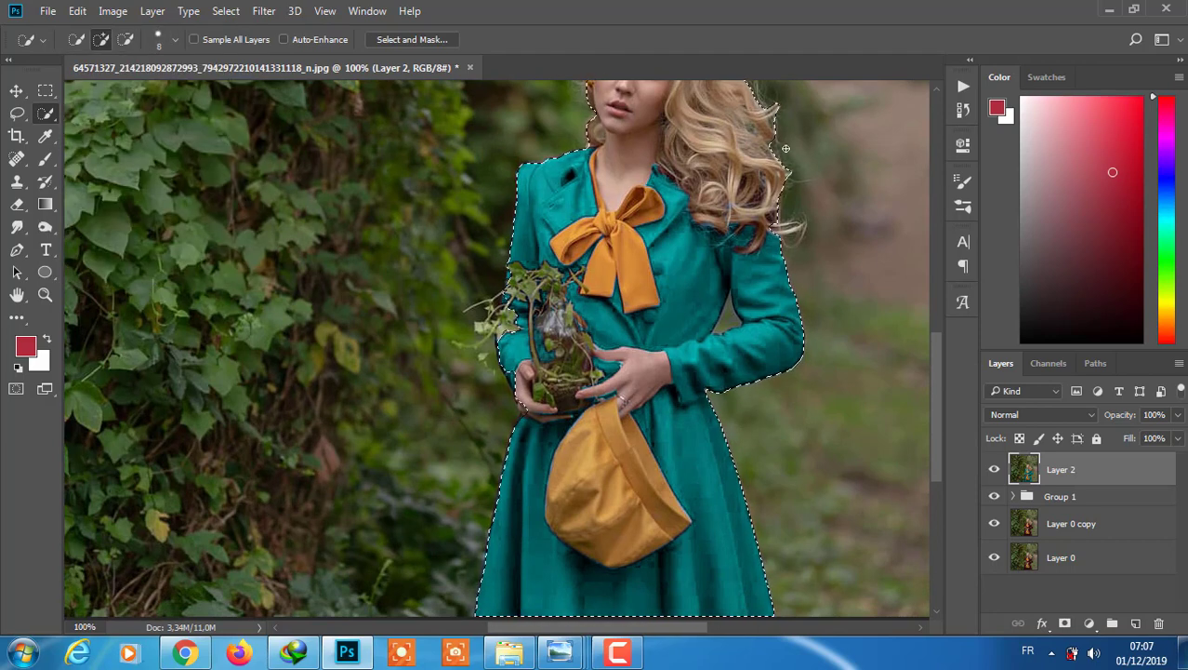
pyautogui.moveTo(807, 225); pyautogui.dragTo(783, 238)
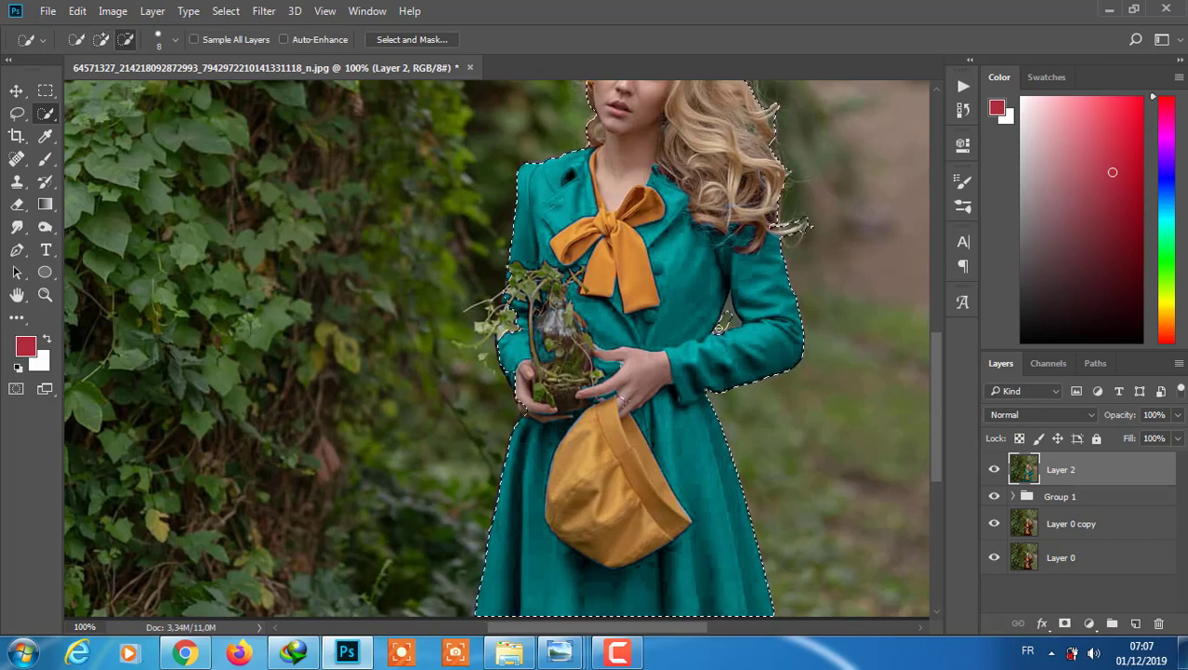
# Enter Quick Mask with a black brush sized to 12 px.
pyautogui.press('q')
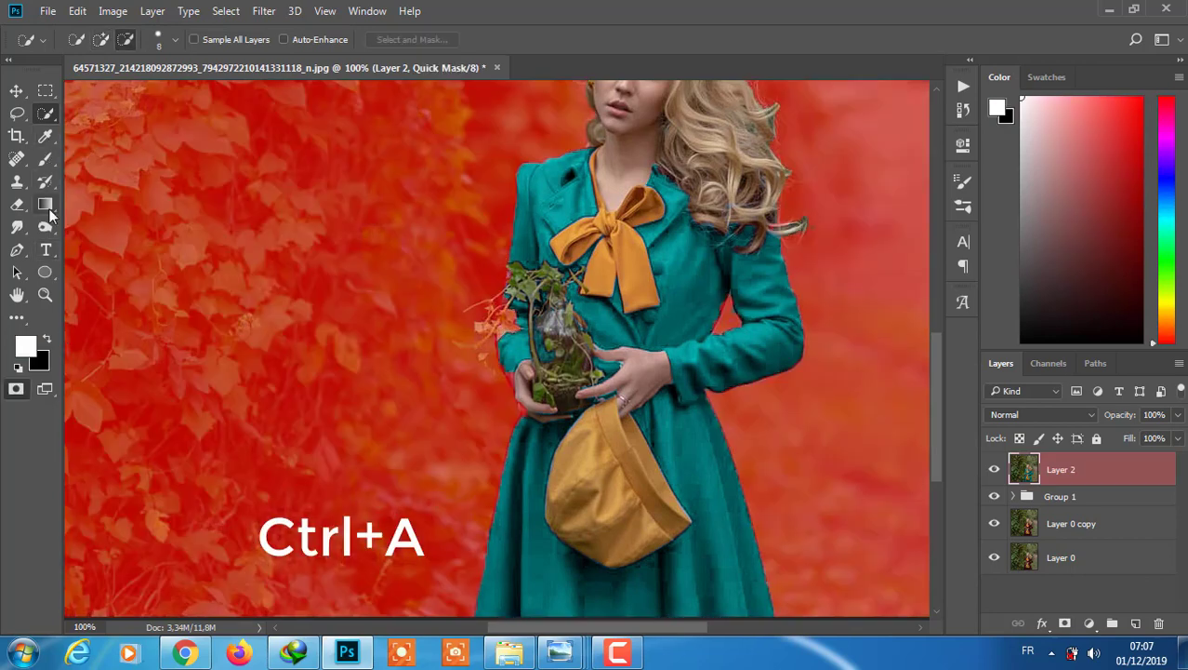
pyautogui.click(49, 156)
pyautogui.press('x')
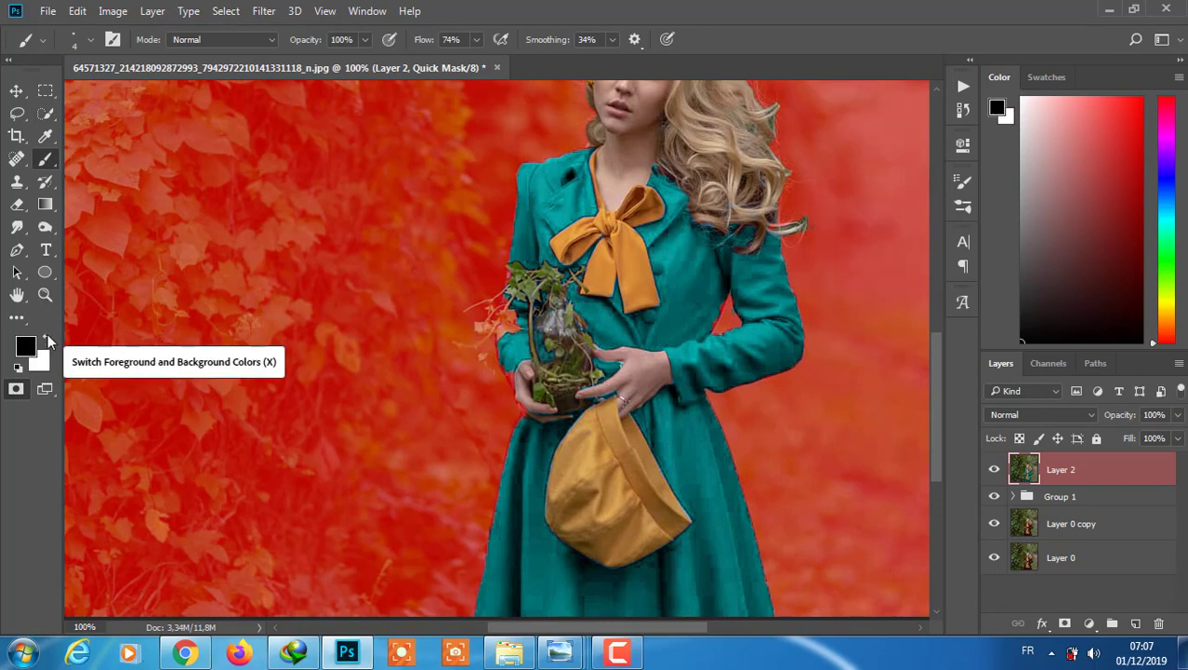
pyautogui.click(90, 39)
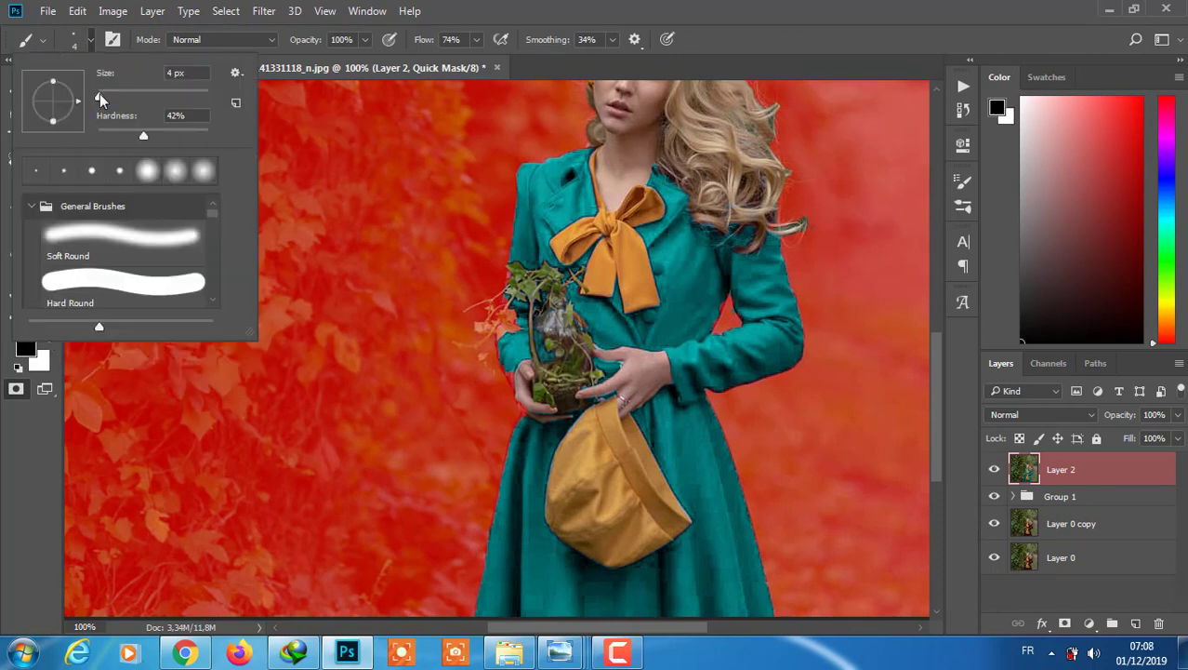
pyautogui.moveTo(100, 93); pyautogui.dragTo(103, 96)
pyautogui.click(733, 299)
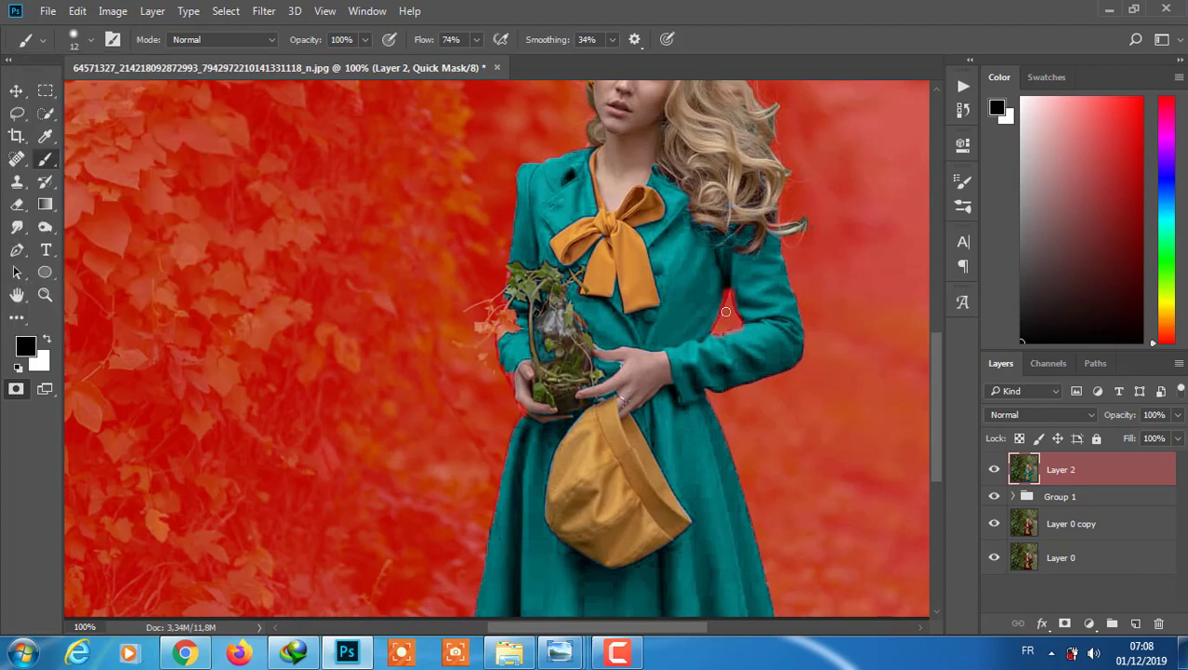
# Paint white along the bluish edge of the coat's arm and preview the selection.
pyautogui.press('x')
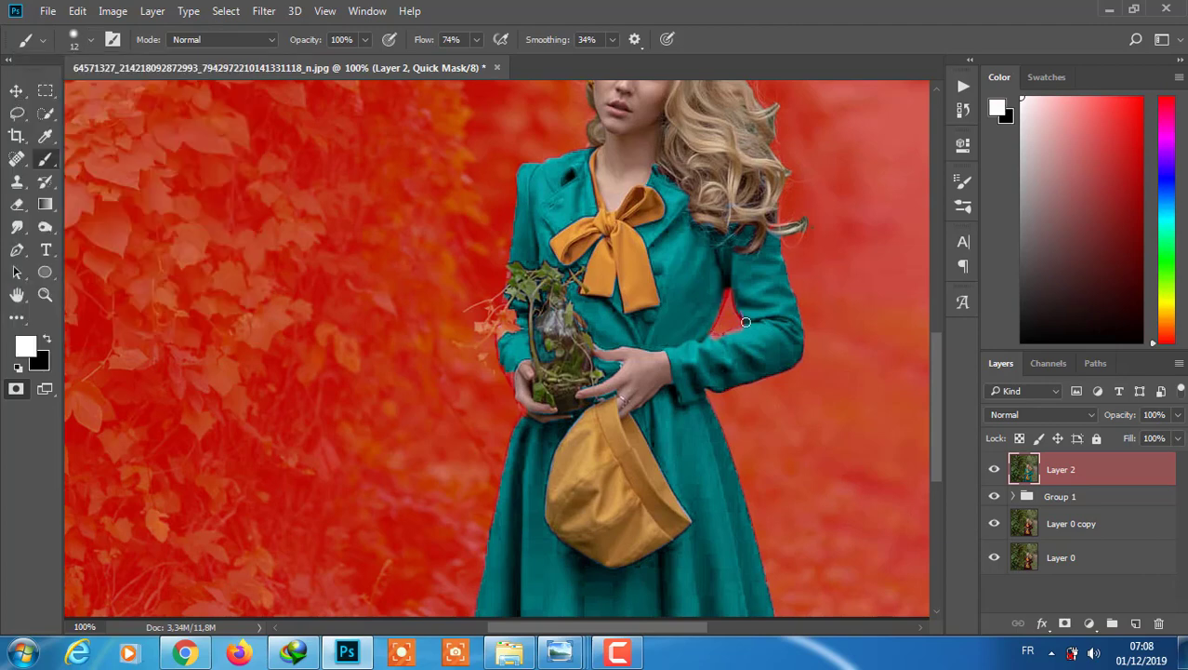
pyautogui.moveTo(704, 335); pyautogui.dragTo(700, 341)
pyautogui.press('x')
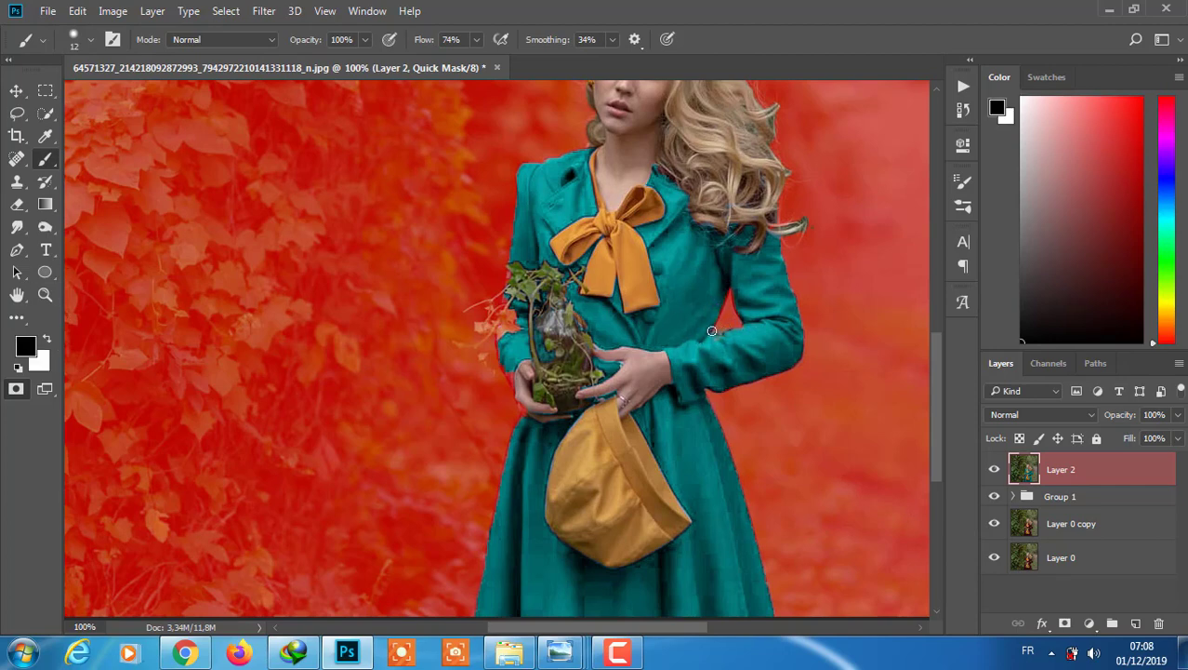
pyautogui.click(47, 339)
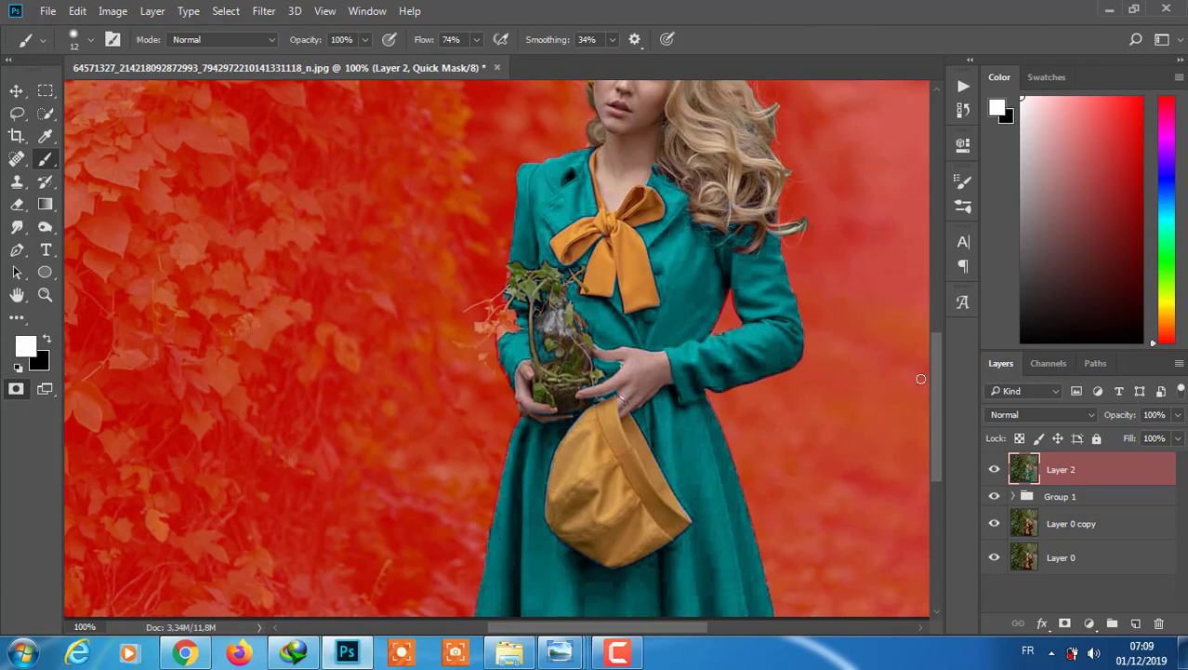
pyautogui.press('q')
pyautogui.moveTo(933, 391); pyautogui.dragTo(933, 335)
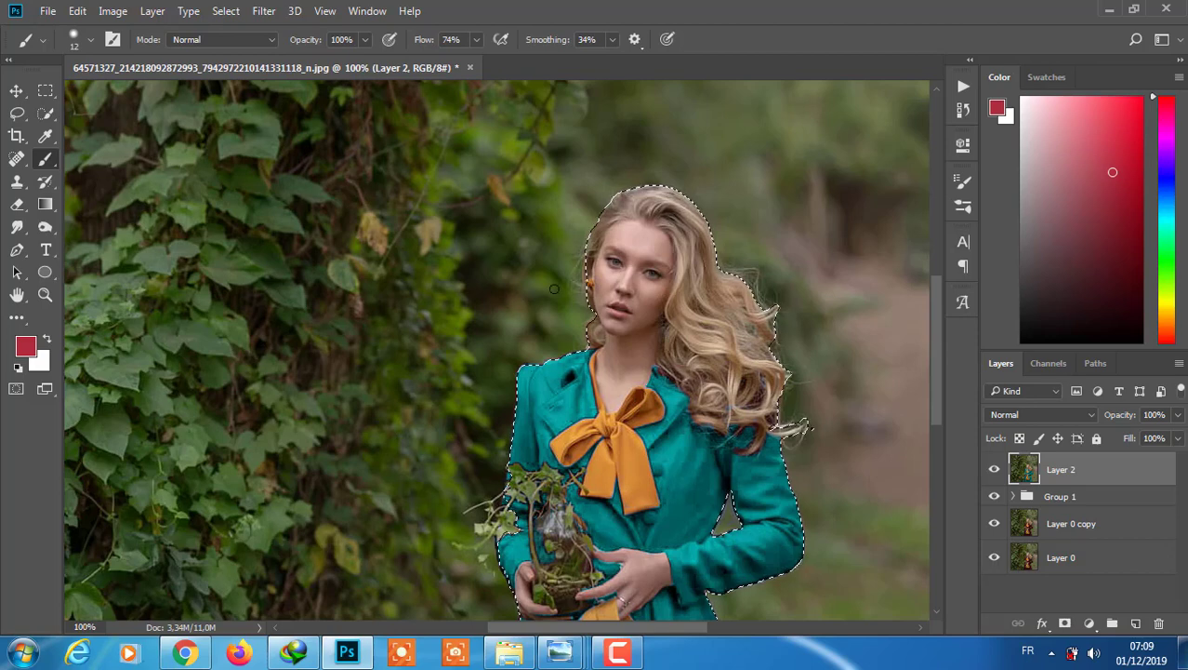
pyautogui.press('q')
pyautogui.press('q')
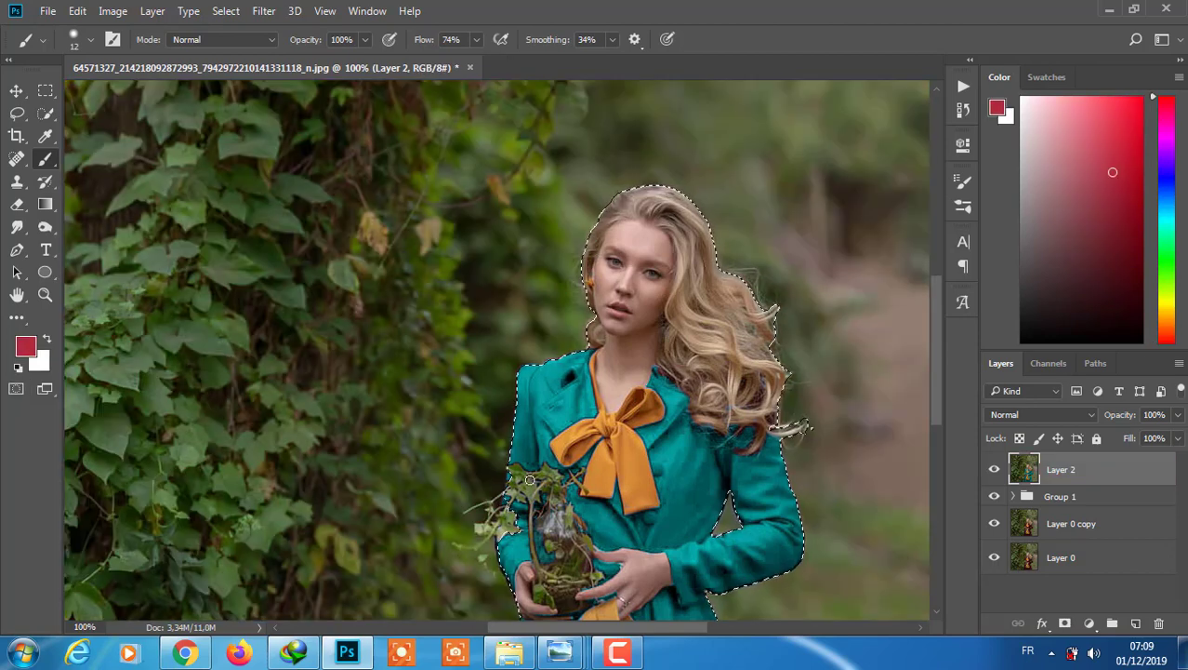
# Paint the Quick Mask over the plant in her hands and shrink the brush to 4 px.
pyautogui.press('q')
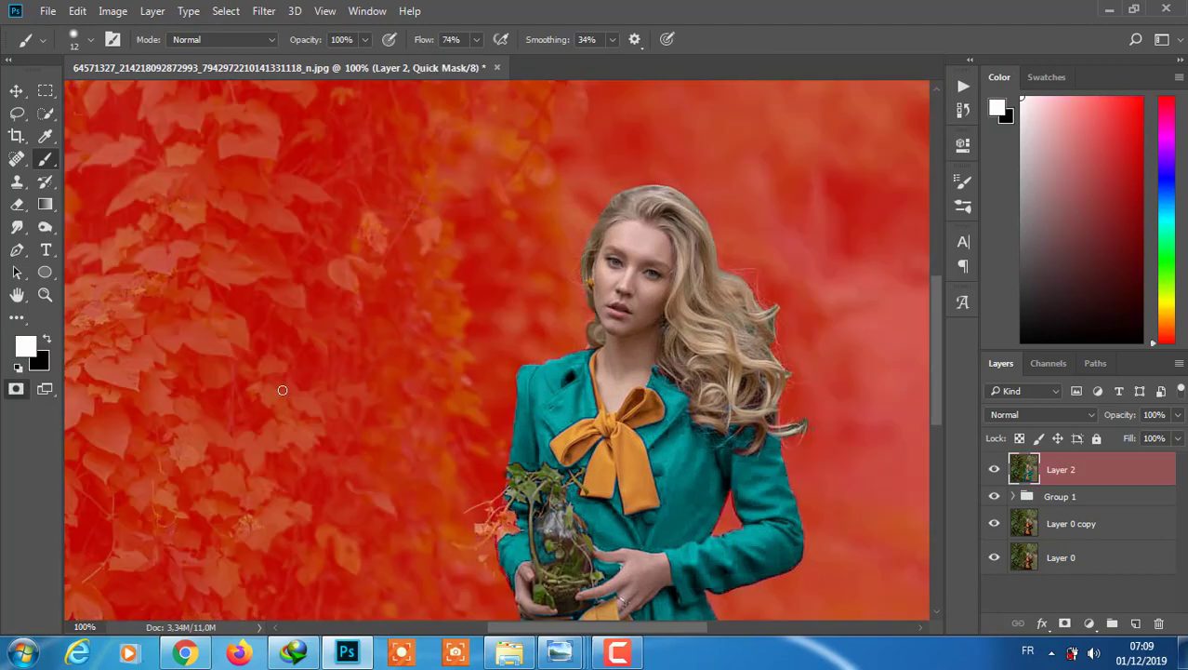
pyautogui.press('x')
pyautogui.moveTo(542, 486)
pyautogui.mouseDown()
pyautogui.moveTo(556, 550)
pyautogui.moveTo(549, 543)
pyautogui.moveTo(539, 595)
pyautogui.moveTo(547, 468)
pyautogui.mouseUp()
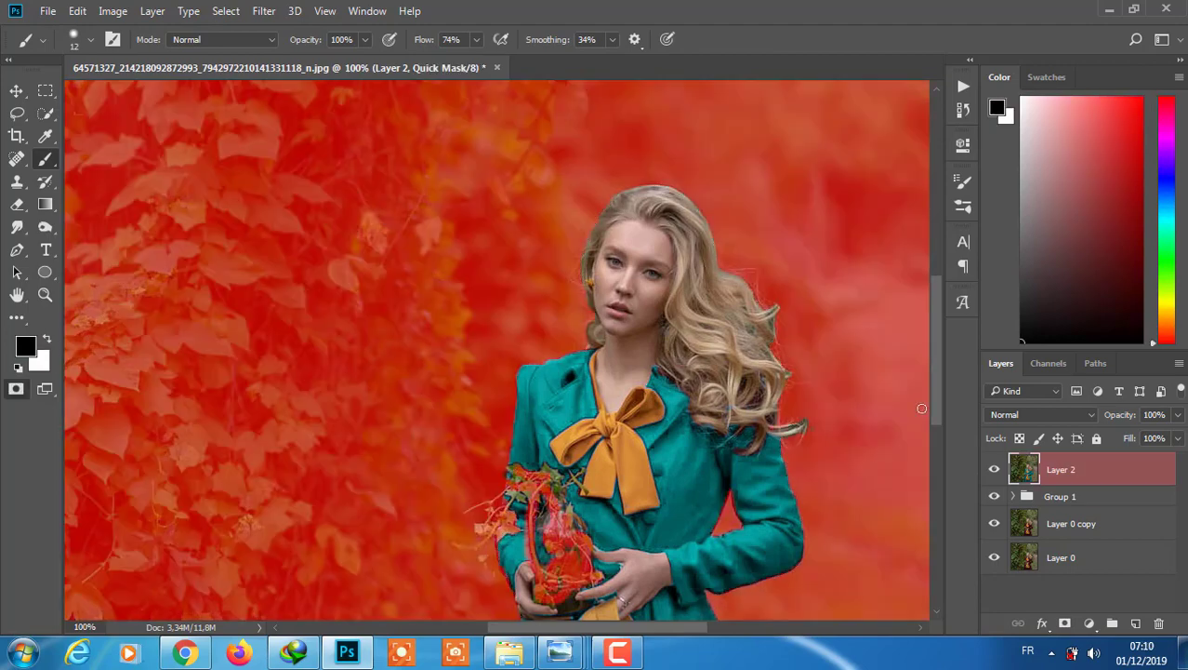
pyautogui.scroll(-3, 547, 398)
pyautogui.click(93, 39)
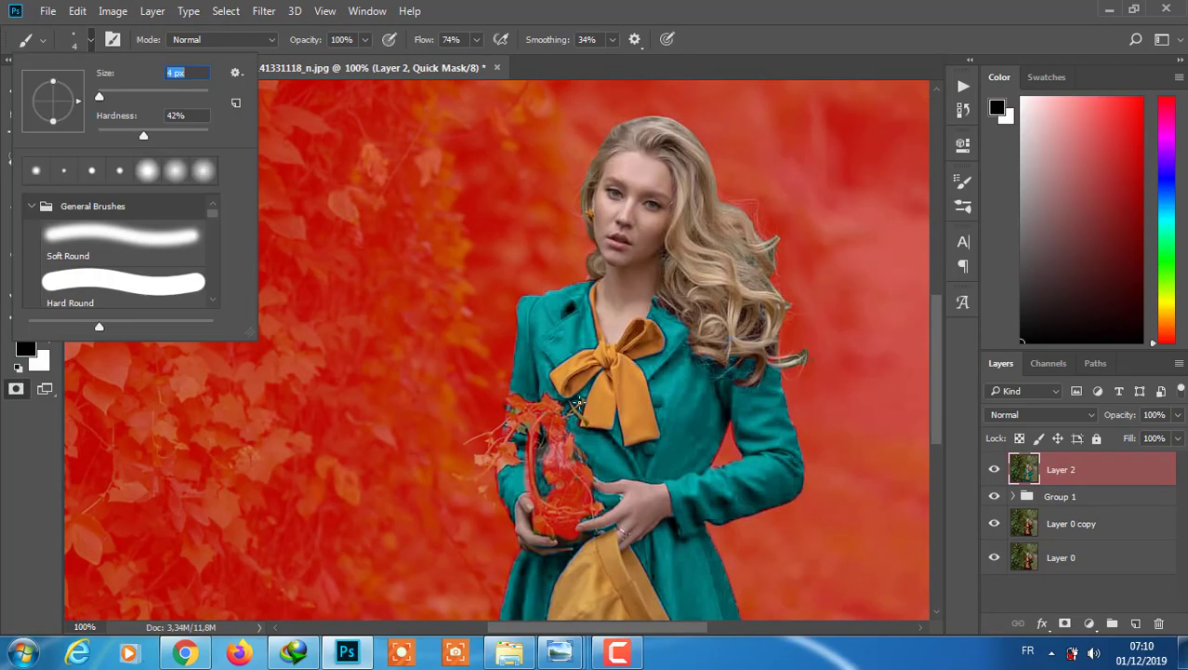
pyautogui.write('4')
pyautogui.press('Return')
# Clean up the mask edges around the vase and convert the mask into a selection.
pyautogui.hotkey('ctrl', '+')
pyautogui.scroll(-5, 518, 502)
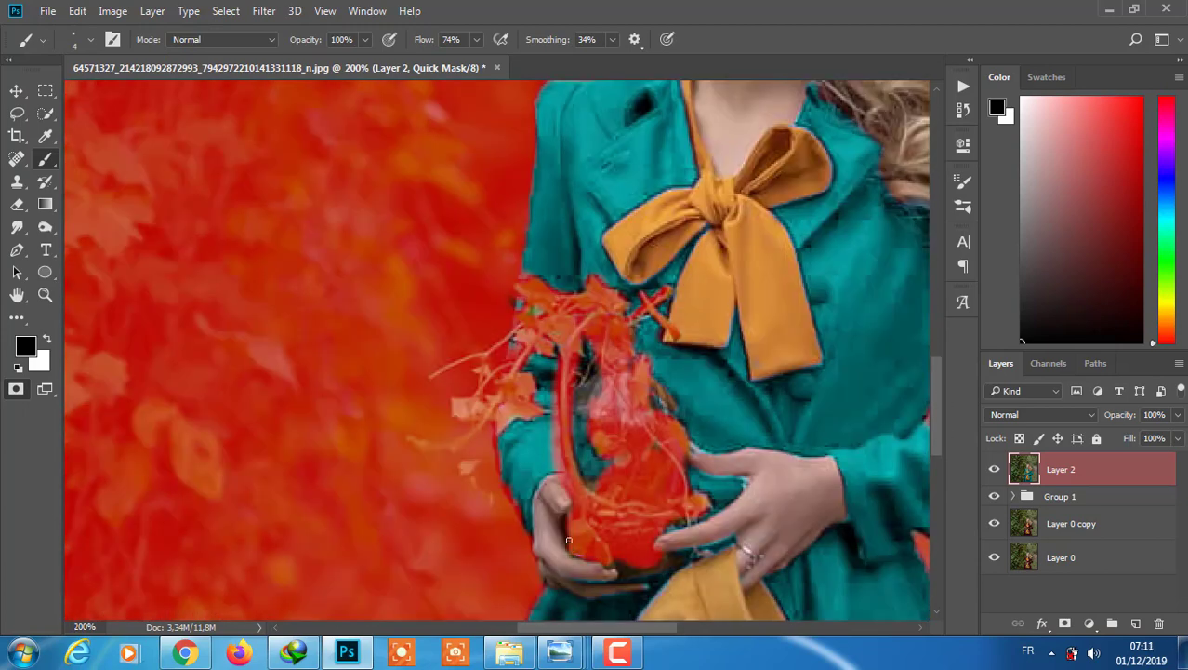
pyautogui.press('x')
pyautogui.moveTo(563, 358); pyautogui.dragTo(564, 489)
pyautogui.moveTo(519, 279); pyautogui.dragTo(556, 287)
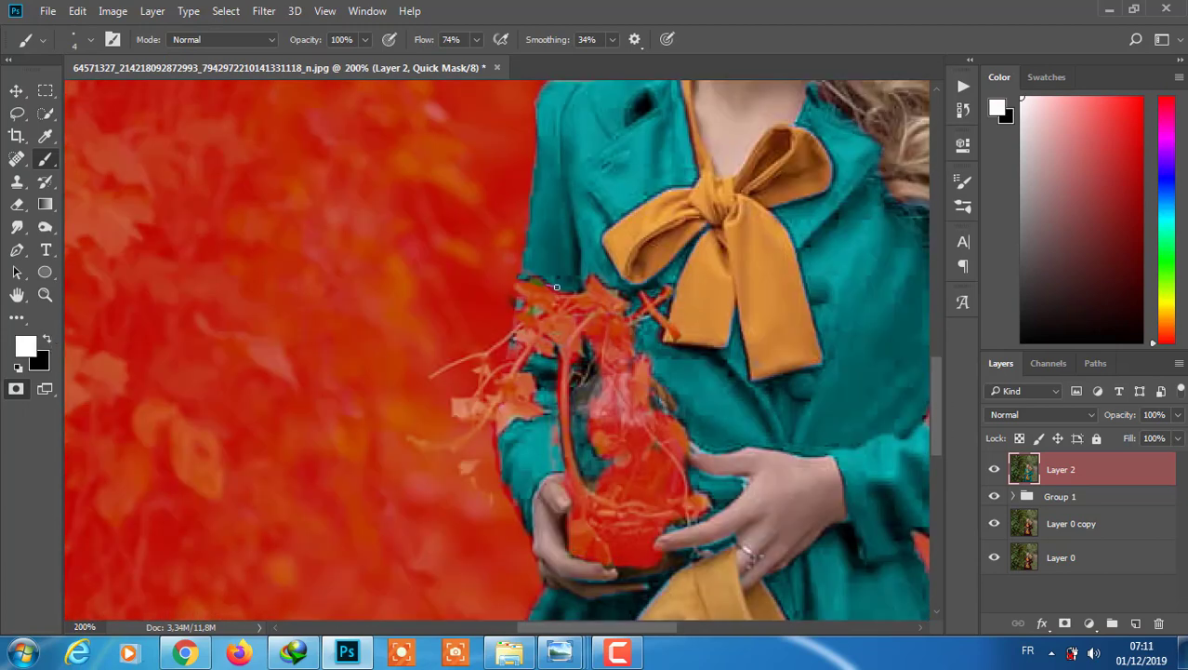
pyautogui.press('x')
pyautogui.press('x')
pyautogui.moveTo(499, 435); pyautogui.dragTo(499, 467)
pyautogui.hotkey('ctrl', '-')
pyautogui.hotkey('ctrl', '-')
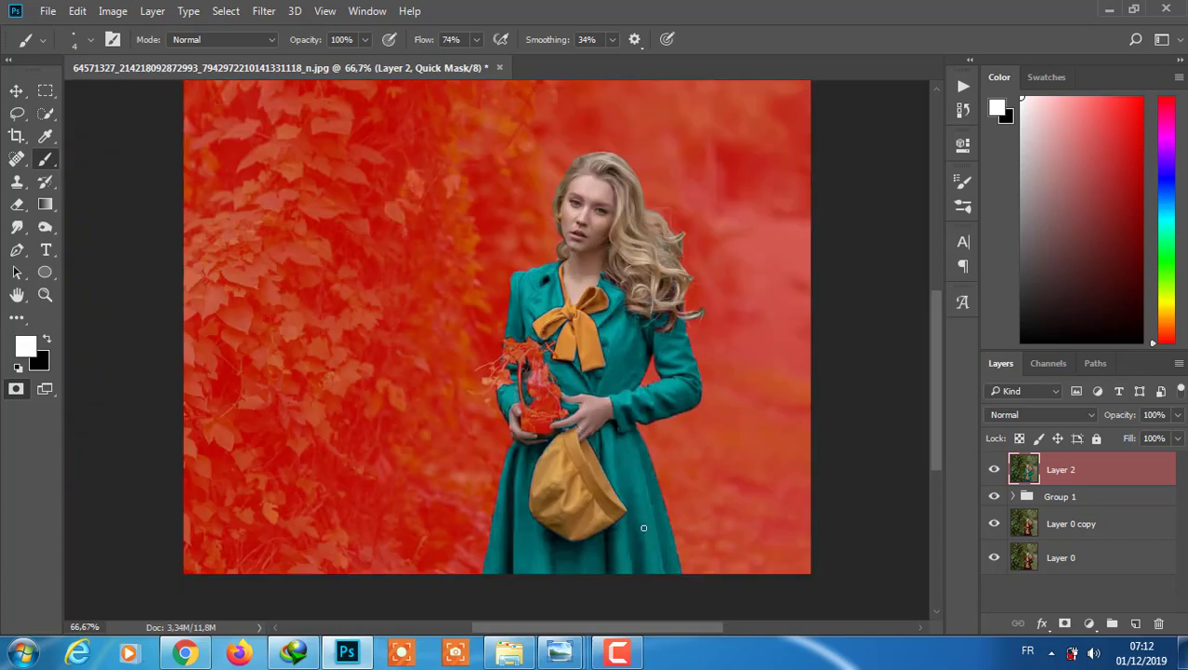
pyautogui.hotkey('ctrl', '-')
pyautogui.press('q')
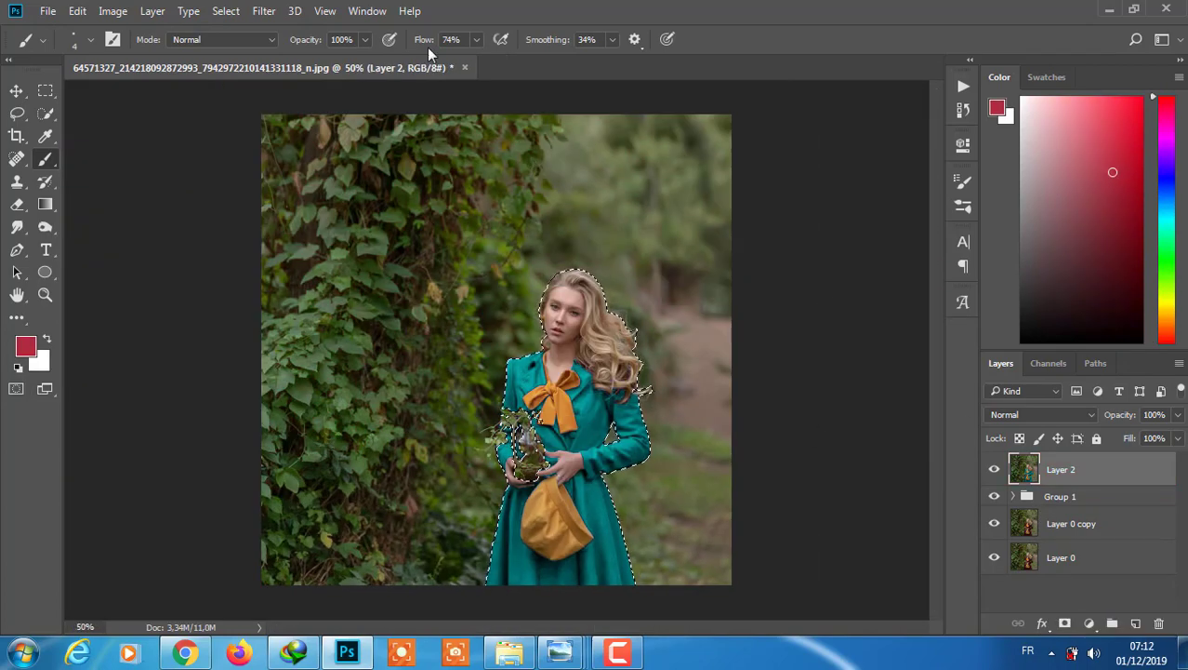
# Invert the selection and add a Hue/Saturation layer shifting the background Hue to +50.
pyautogui.click(264, 11)
pyautogui.press('Escape')
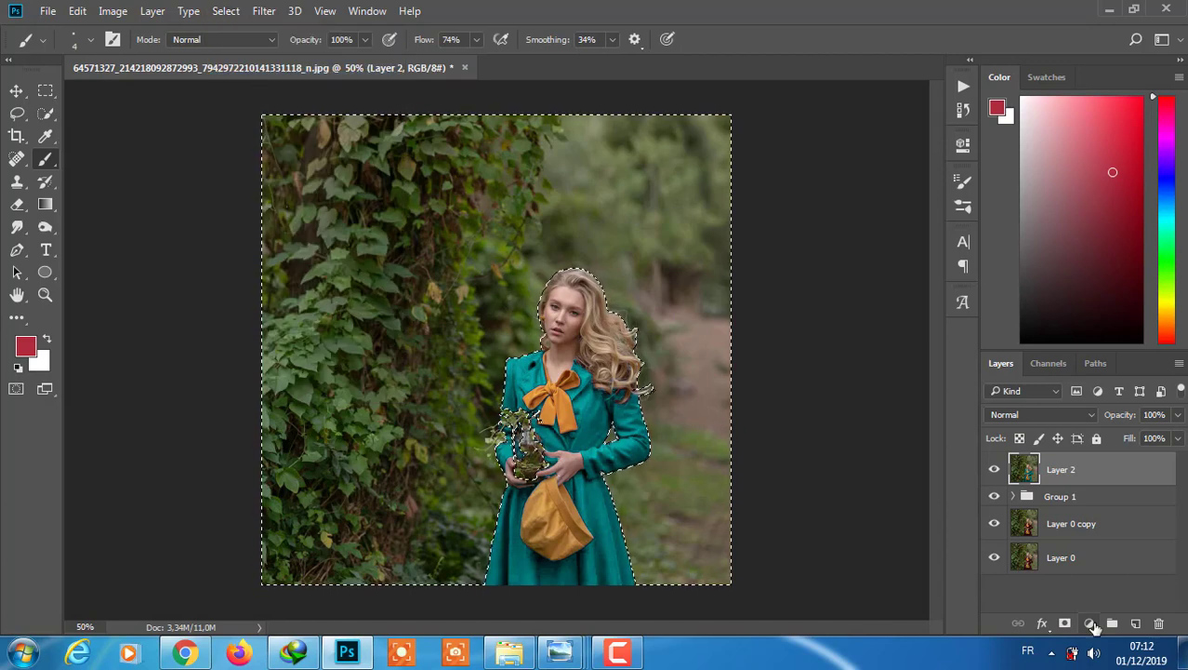
pyautogui.click(1089, 623)
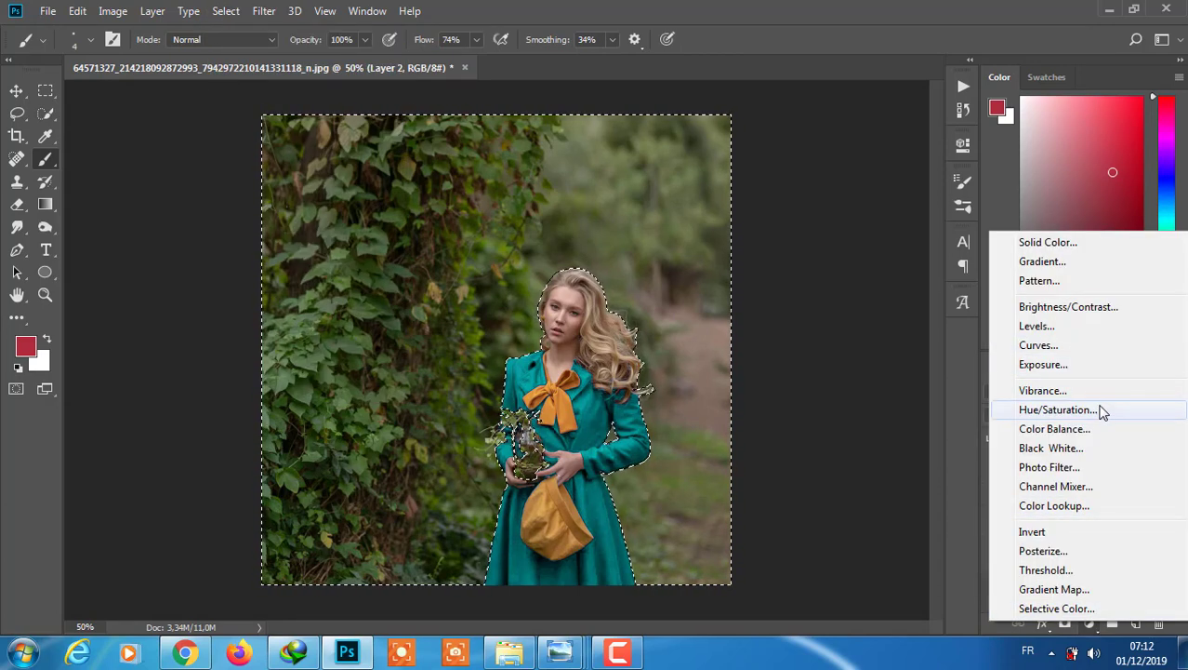
pyautogui.click(1101, 412)
pyautogui.moveTo(805, 259); pyautogui.dragTo(857, 258)
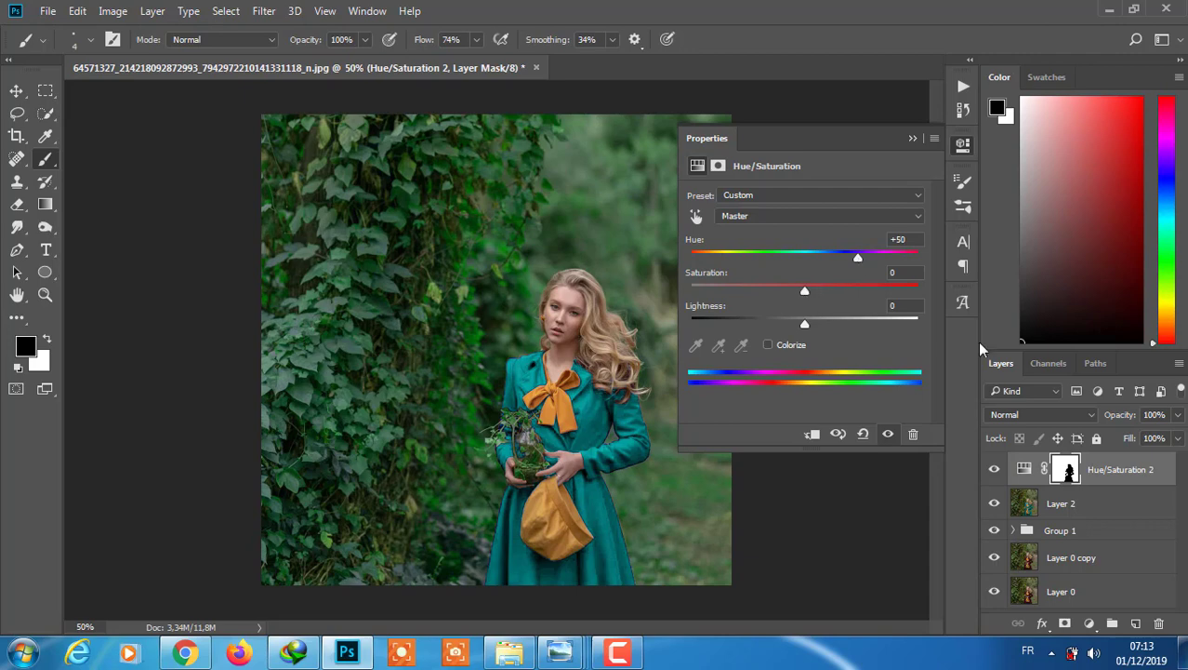
# Add a masked Color Balance layer with Cyan -52 and more Blue in the midtones.
pyautogui.rightClick(1060, 458)
pyautogui.click(1049, 373)
pyautogui.click(1090, 623)
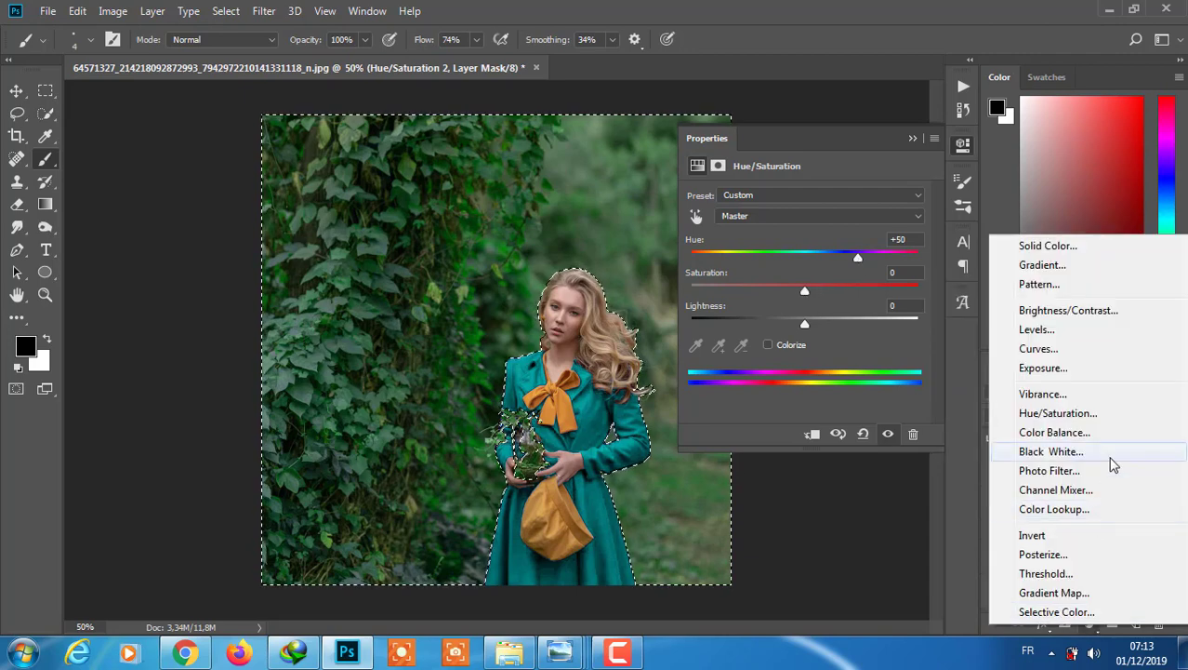
pyautogui.click(1118, 430)
pyautogui.moveTo(785, 235); pyautogui.dragTo(735, 239)
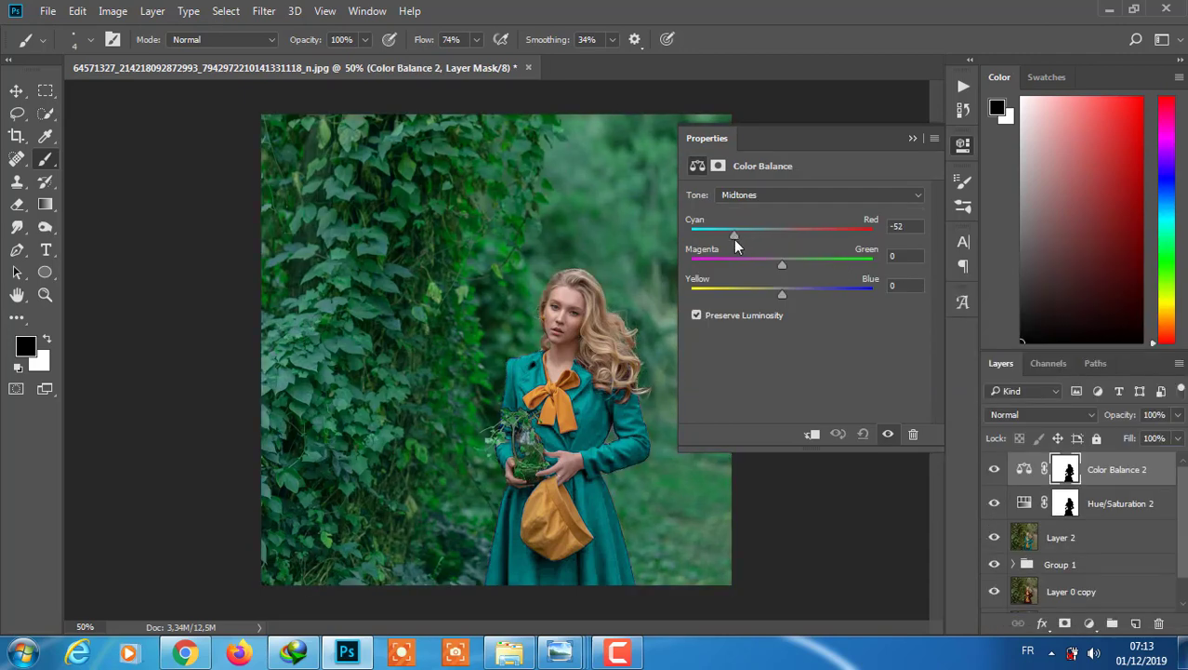
pyautogui.moveTo(825, 297)
pyautogui.mouseDown()
pyautogui.moveTo(842, 300)
pyautogui.moveTo(746, 284)
pyautogui.moveTo(763, 287)
pyautogui.mouseUp()
pyautogui.click(1029, 503)
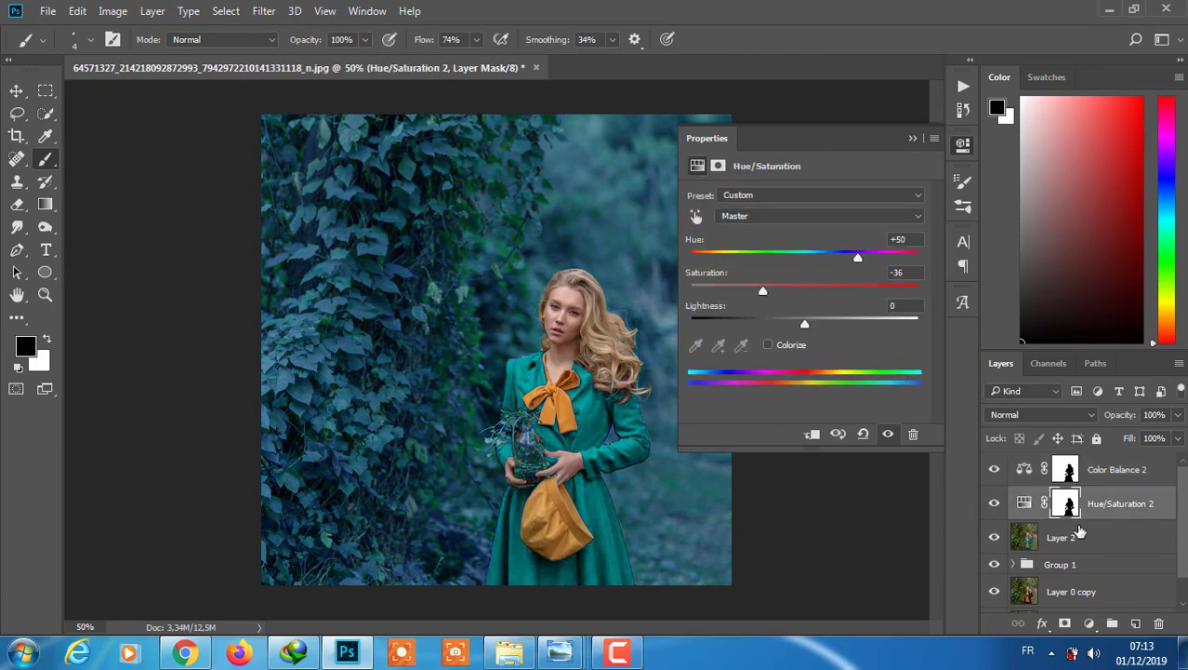
# Add a masked Color Balance layer with the Red warmth set to +35.
pyautogui.rightClick(1066, 469)
pyautogui.click(1032, 361)
pyautogui.click(1090, 623)
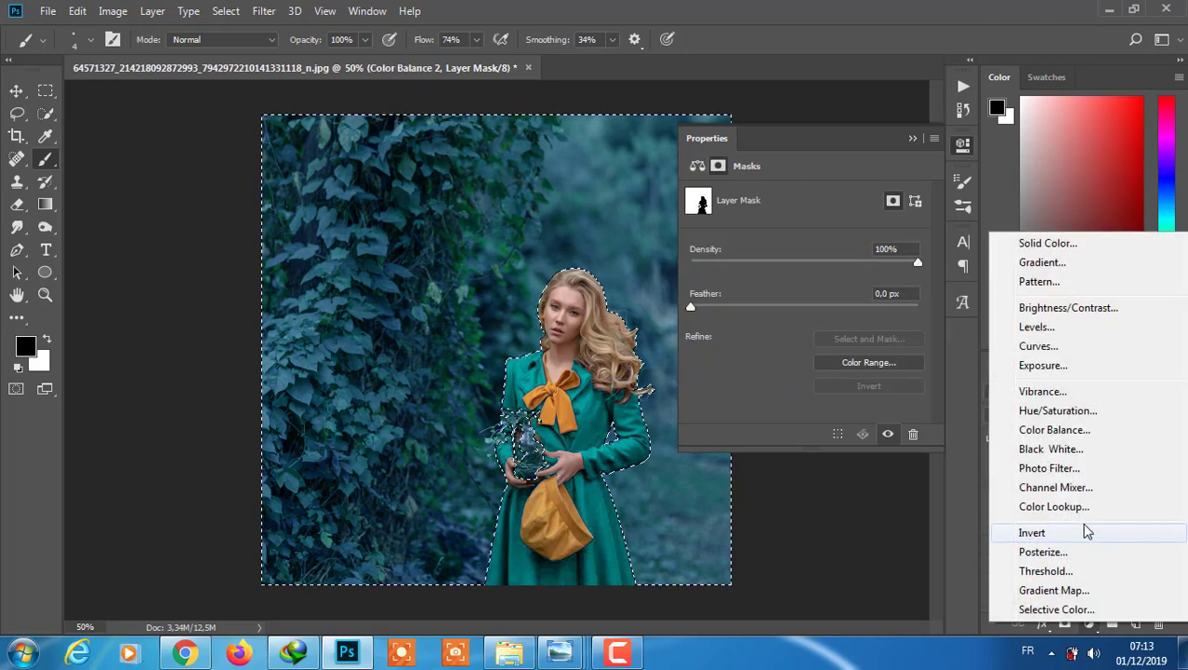
pyautogui.click(1103, 432)
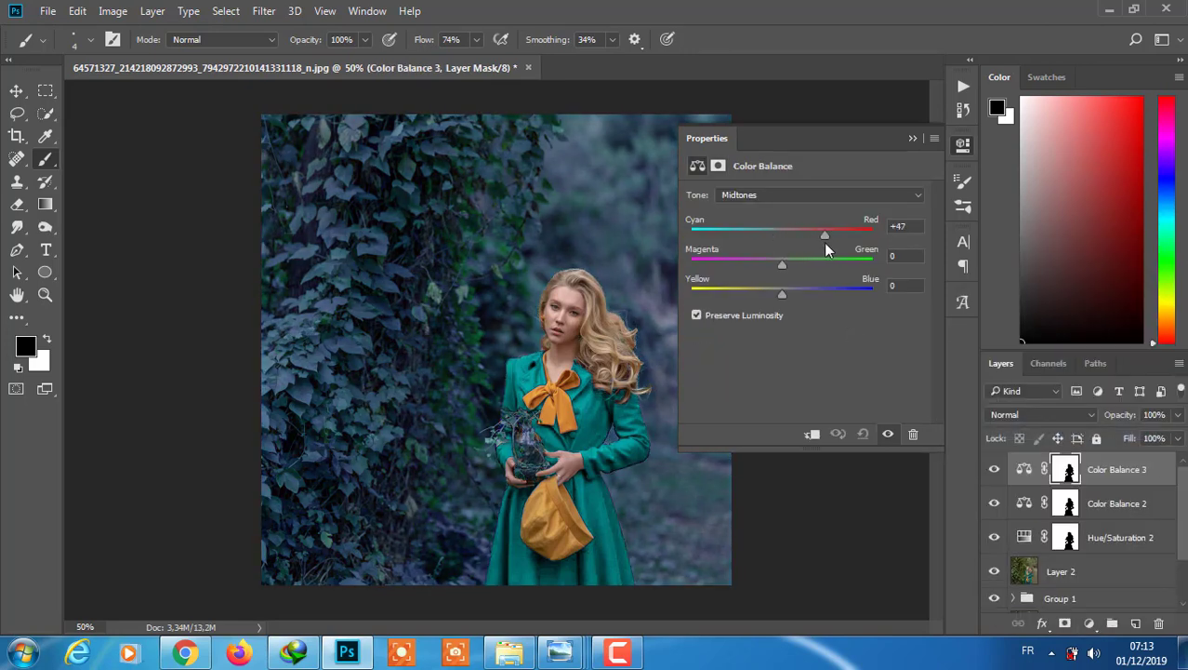
pyautogui.moveTo(826, 244); pyautogui.dragTo(814, 244)
# Add a masked Curves layer with an S-curve to deepen background contrast.
pyautogui.rightClick(1048, 469)
pyautogui.click(1049, 379)
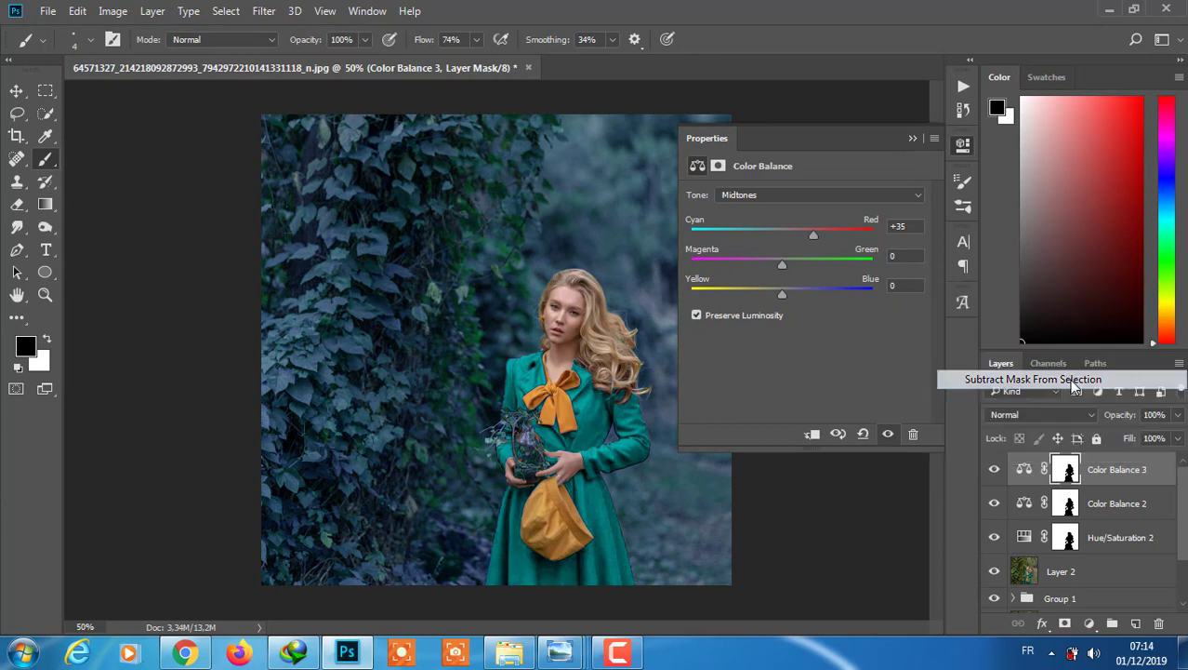
pyautogui.click(1090, 623)
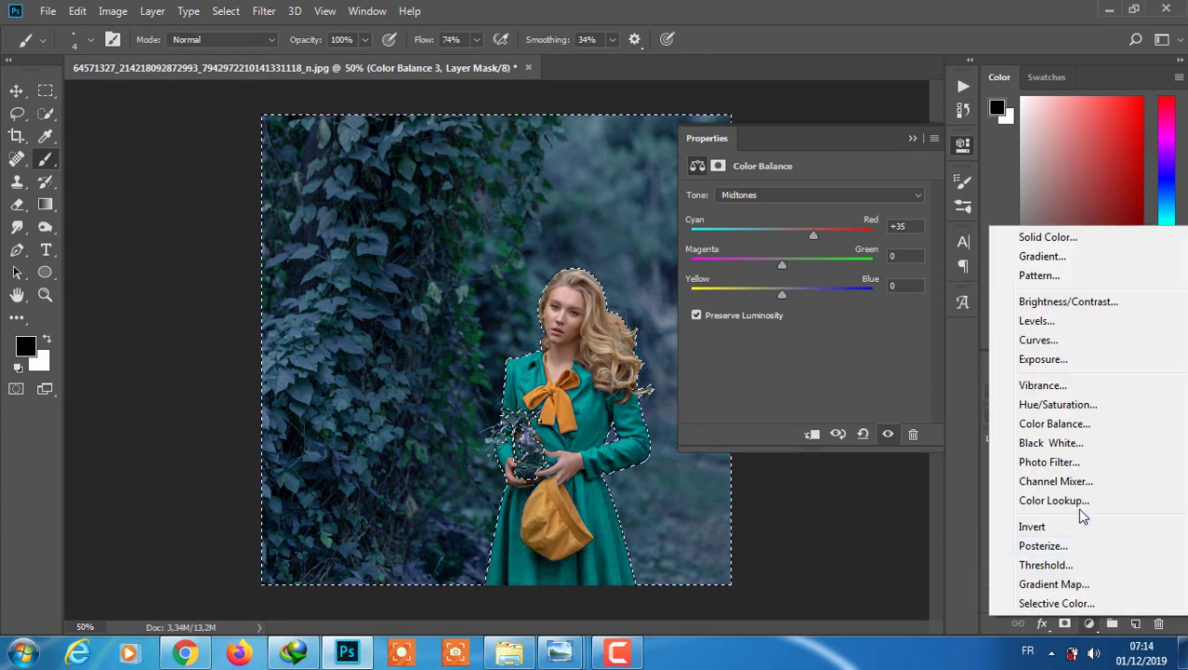
pyautogui.click(1077, 338)
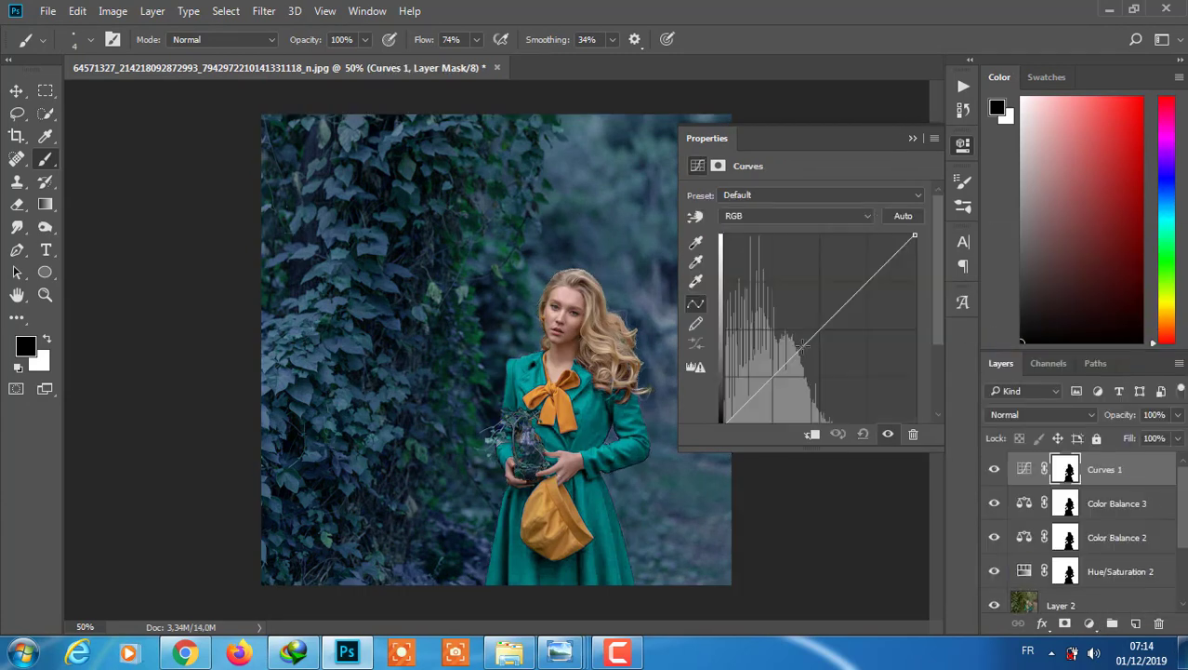
pyautogui.moveTo(776, 368); pyautogui.dragTo(783, 375)
pyautogui.moveTo(843, 306)
pyautogui.mouseDown()
pyautogui.moveTo(843, 278)
pyautogui.moveTo(862, 279)
pyautogui.moveTo(848, 280)
pyautogui.mouseUp()
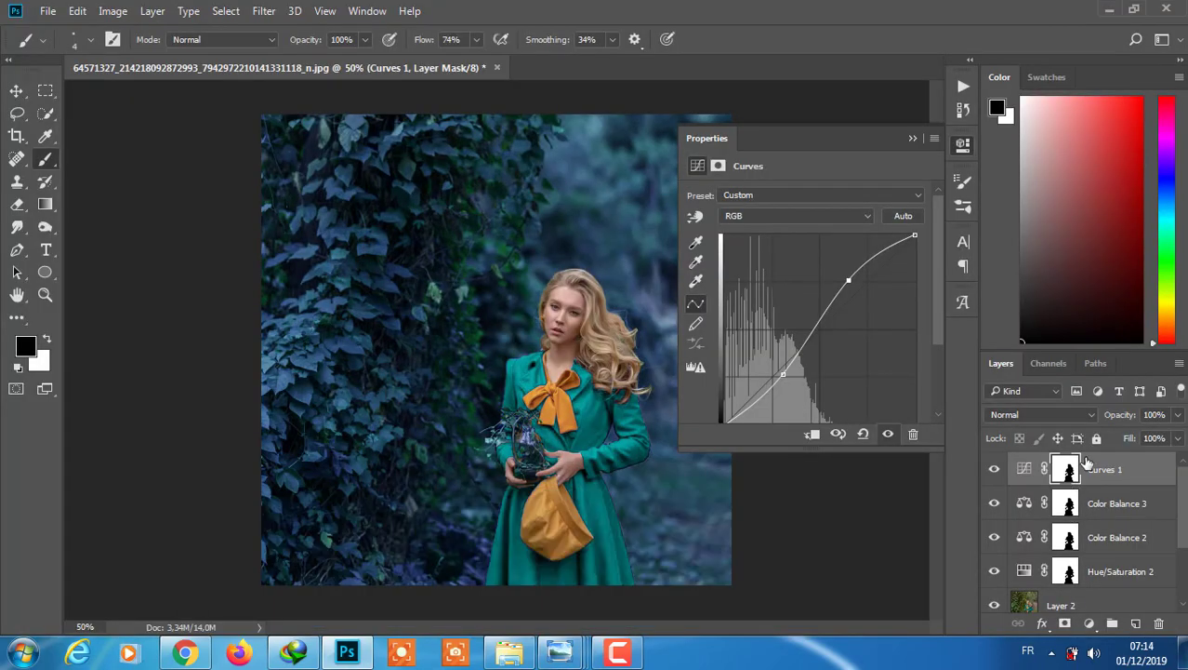
pyautogui.rightClick(1068, 469)
pyautogui.click(1071, 356)
pyautogui.click(1089, 623)
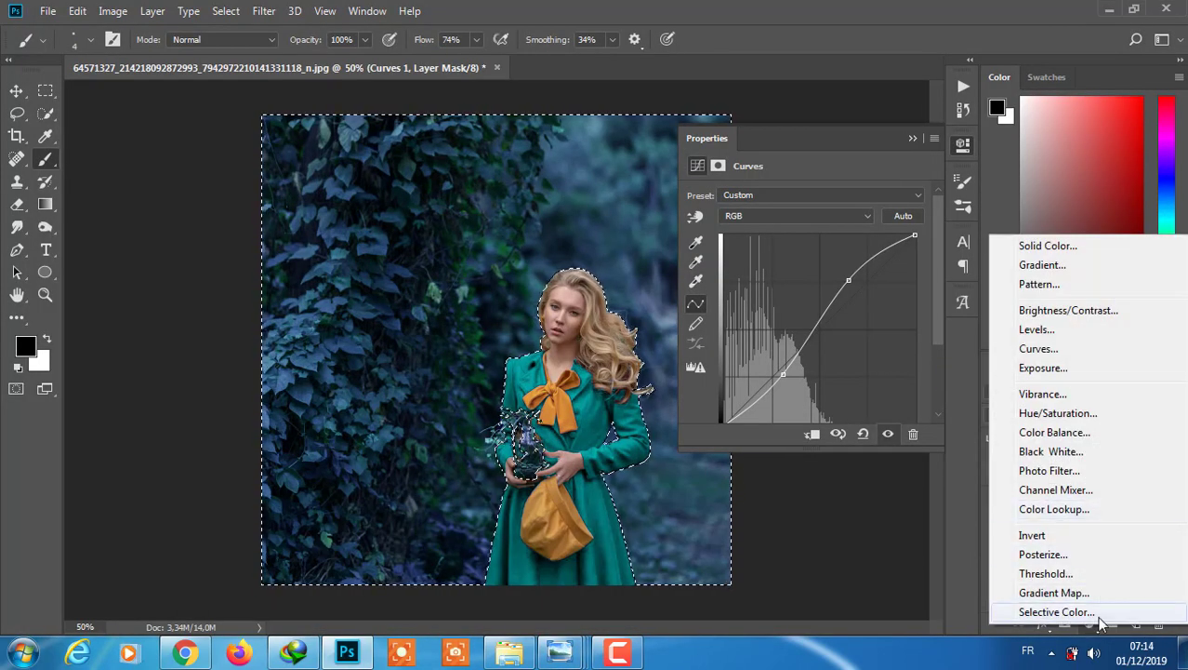
# Add a Selective Color layer giving the Blues more cyan, yellow and black.
pyautogui.click(1057, 612)
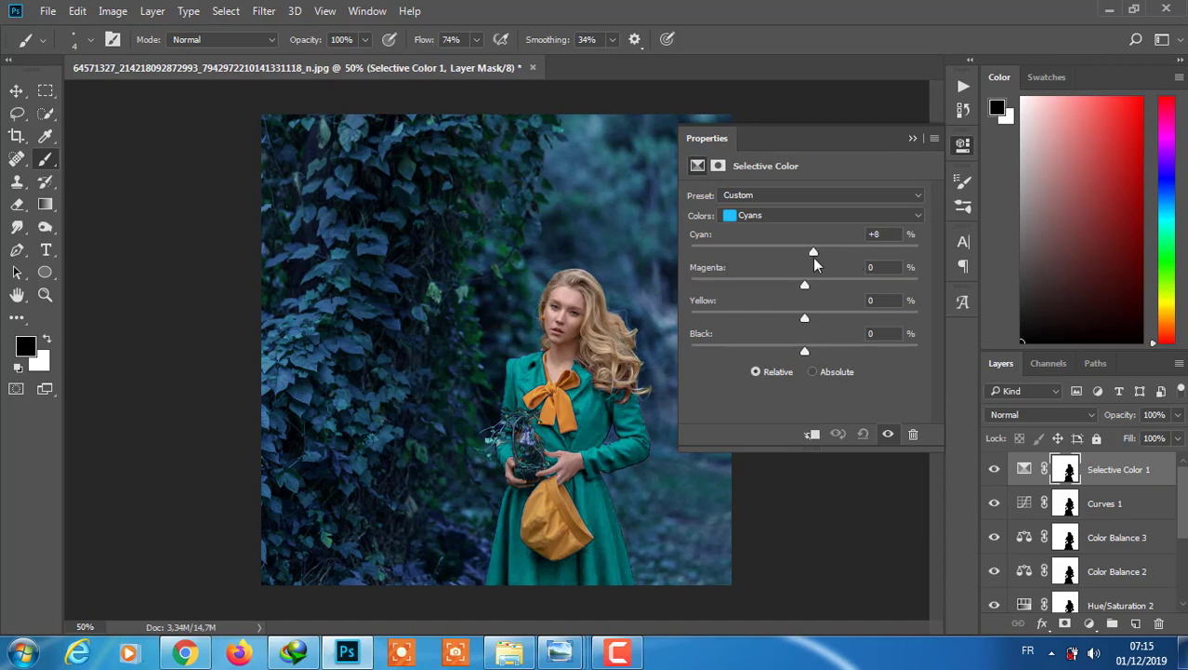
pyautogui.click(819, 215)
pyautogui.click(806, 278)
pyautogui.moveTo(805, 252)
pyautogui.mouseDown()
pyautogui.moveTo(825, 252)
pyautogui.moveTo(807, 288)
pyautogui.moveTo(894, 288)
pyautogui.mouseUp()
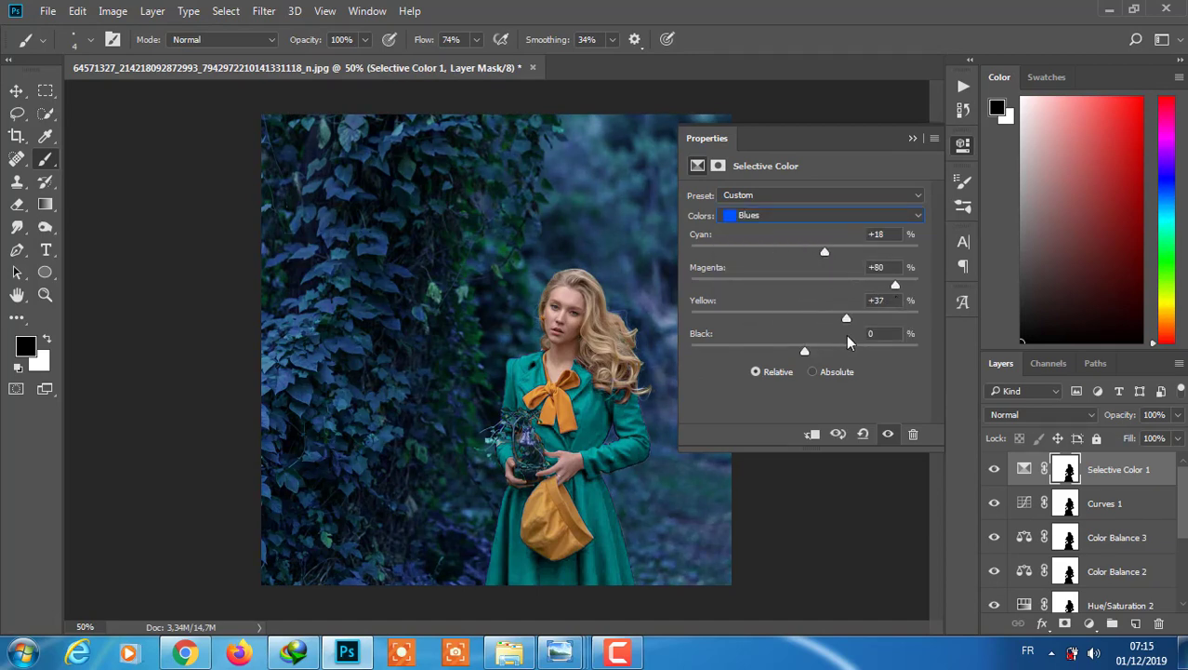
pyautogui.moveTo(847, 318); pyautogui.dragTo(858, 318)
pyautogui.moveTo(804, 351); pyautogui.dragTo(837, 363)
# Nudge magenta up in the Cyans and raise the Hue of Hue/Saturation 2.
pyautogui.click(832, 215)
pyautogui.click(807, 272)
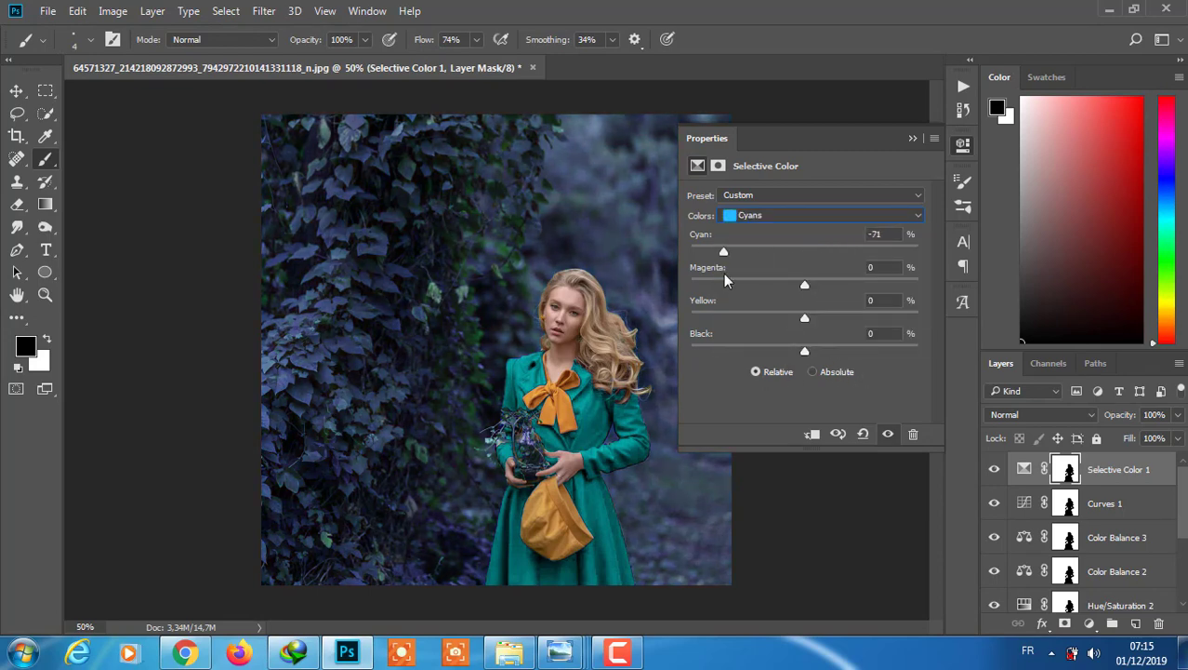
pyautogui.moveTo(807, 285); pyautogui.dragTo(814, 306)
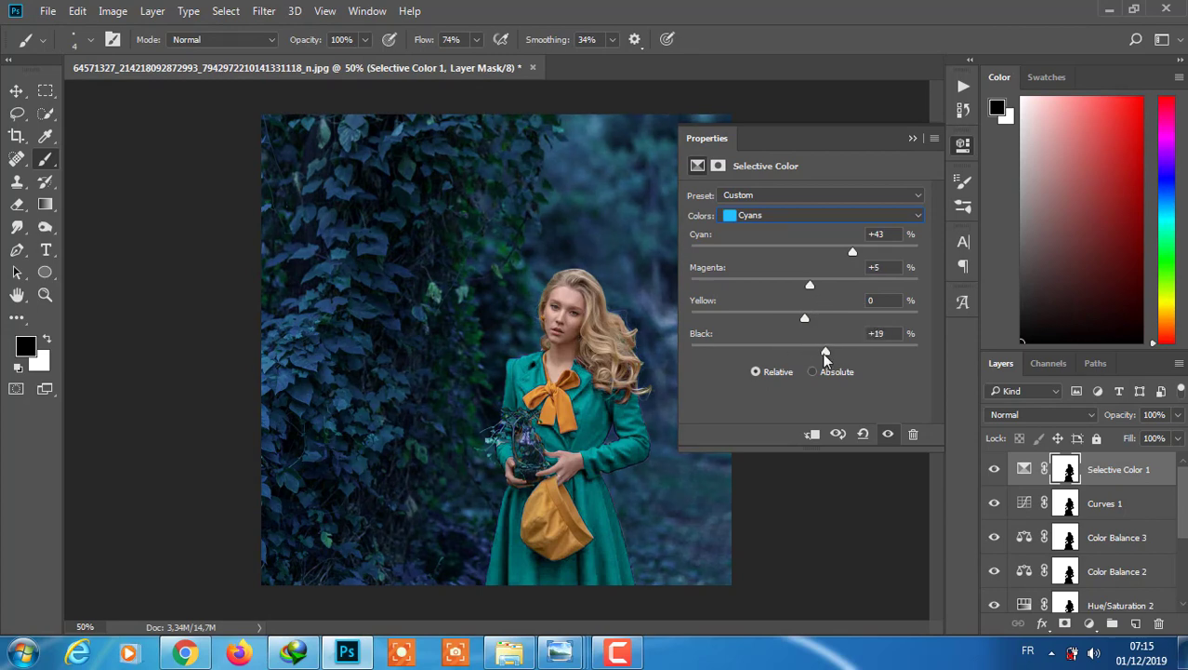
pyautogui.click(1023, 605)
pyautogui.moveTo(857, 258)
pyautogui.mouseDown()
pyautogui.moveTo(841, 258)
pyautogui.moveTo(857, 273)
pyautogui.mouseUp()
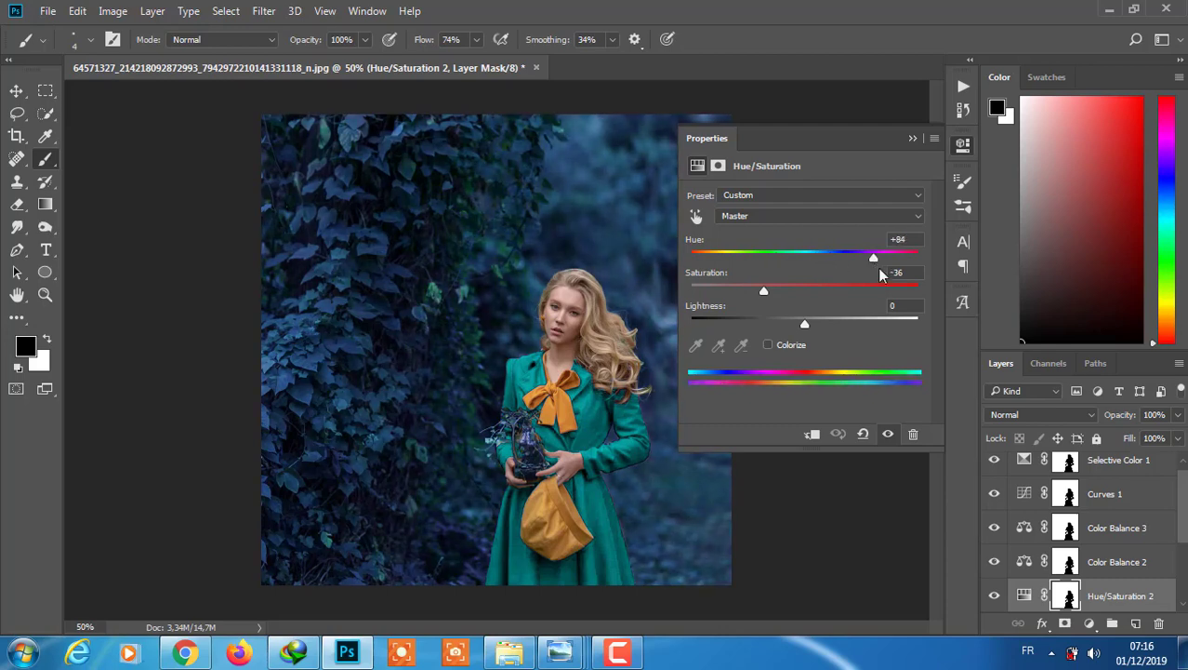
# In Hue/Saturation 2, boost and shift the Cyans, then raise Master hue and saturation.
pyautogui.click(754, 215)
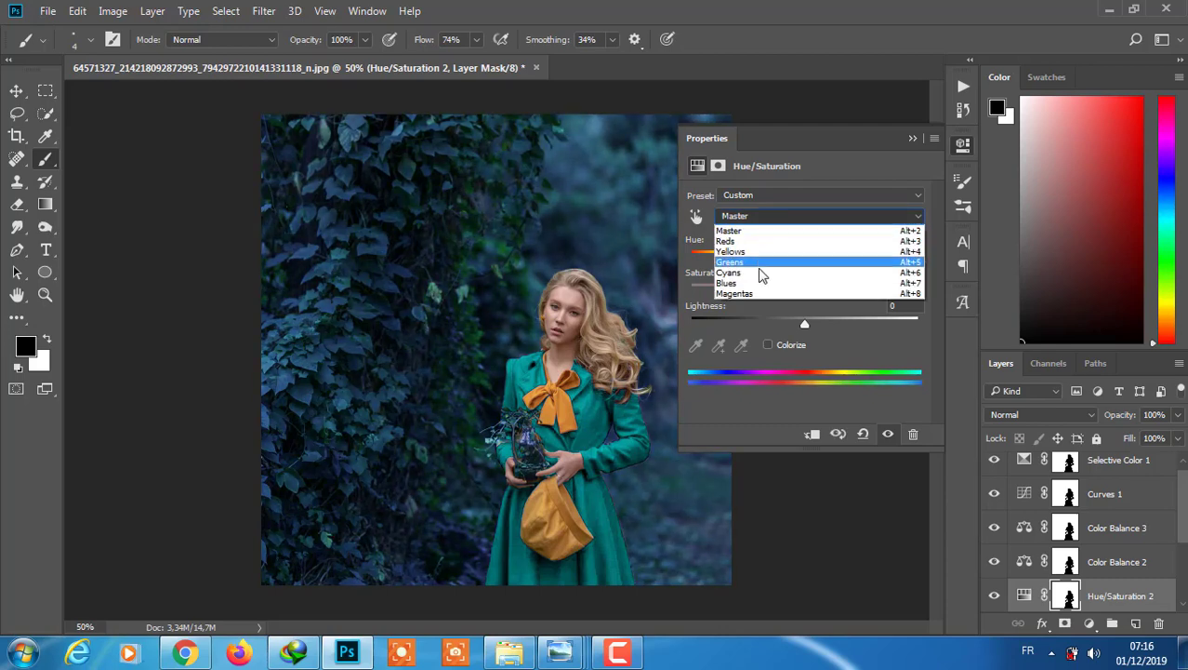
pyautogui.click(761, 269)
pyautogui.moveTo(763, 258)
pyautogui.mouseDown()
pyautogui.moveTo(817, 258)
pyautogui.moveTo(837, 296)
pyautogui.mouseUp()
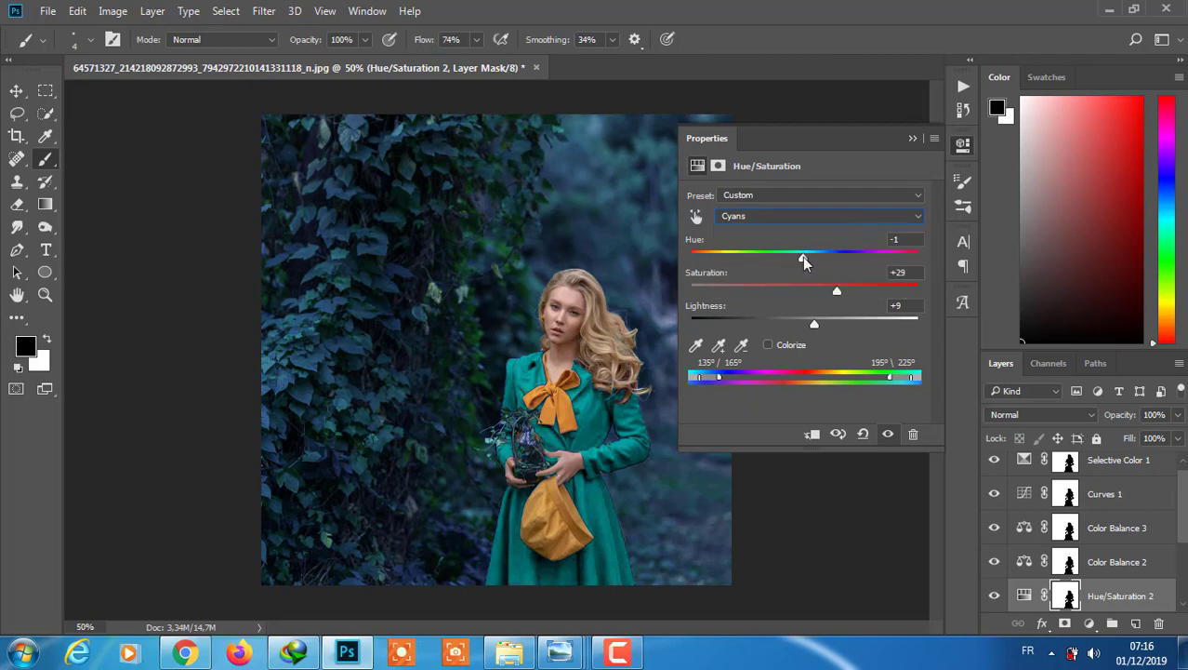
pyautogui.moveTo(803, 257); pyautogui.dragTo(767, 258)
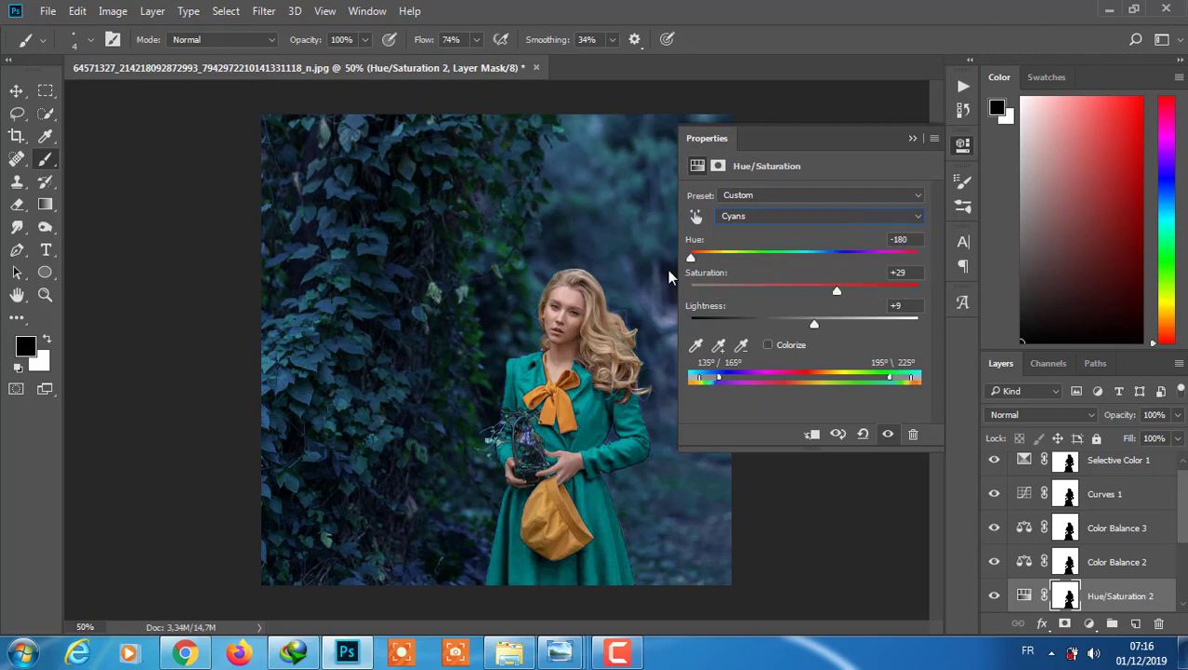
pyautogui.click(825, 216)
pyautogui.click(826, 216)
pyautogui.moveTo(841, 257)
pyautogui.mouseDown()
pyautogui.moveTo(787, 254)
pyautogui.moveTo(869, 258)
pyautogui.mouseUp()
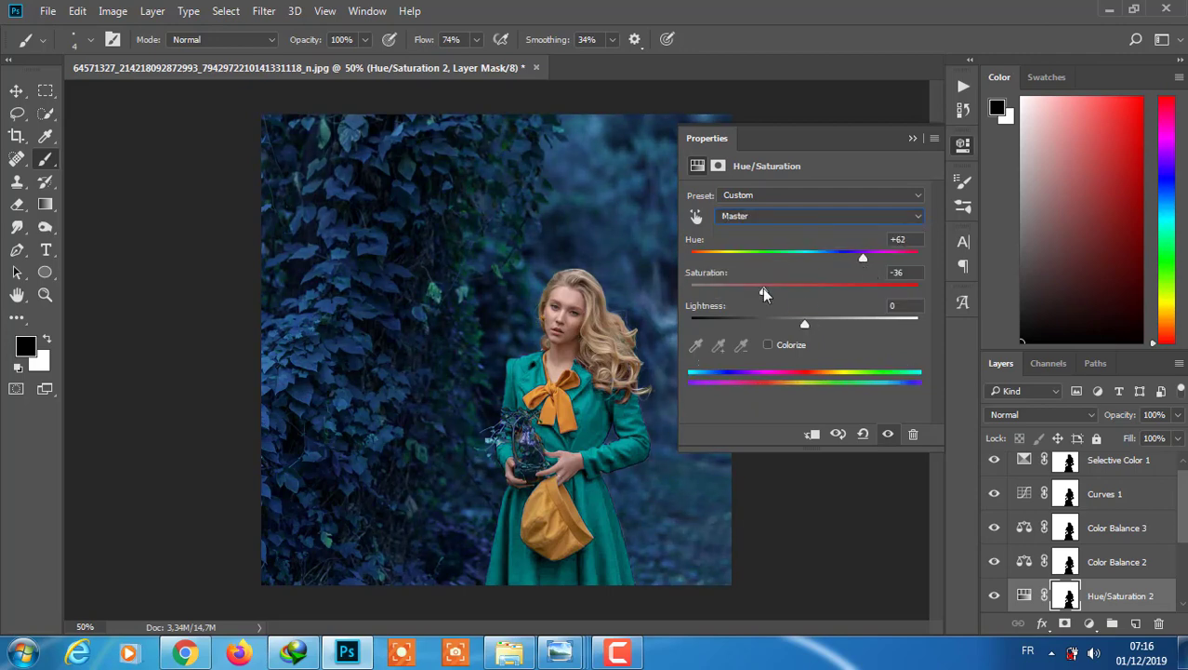
pyautogui.moveTo(762, 292)
pyautogui.mouseDown()
pyautogui.moveTo(837, 294)
pyautogui.moveTo(802, 296)
pyautogui.moveTo(820, 296)
pyautogui.mouseUp()
# Shift the hue of the Greens range in Hue/Saturation 2.
pyautogui.scroll(-1, 1079, 530)
pyautogui.scroll(-1, 1079, 530)
pyautogui.scroll(2, 1079, 530)
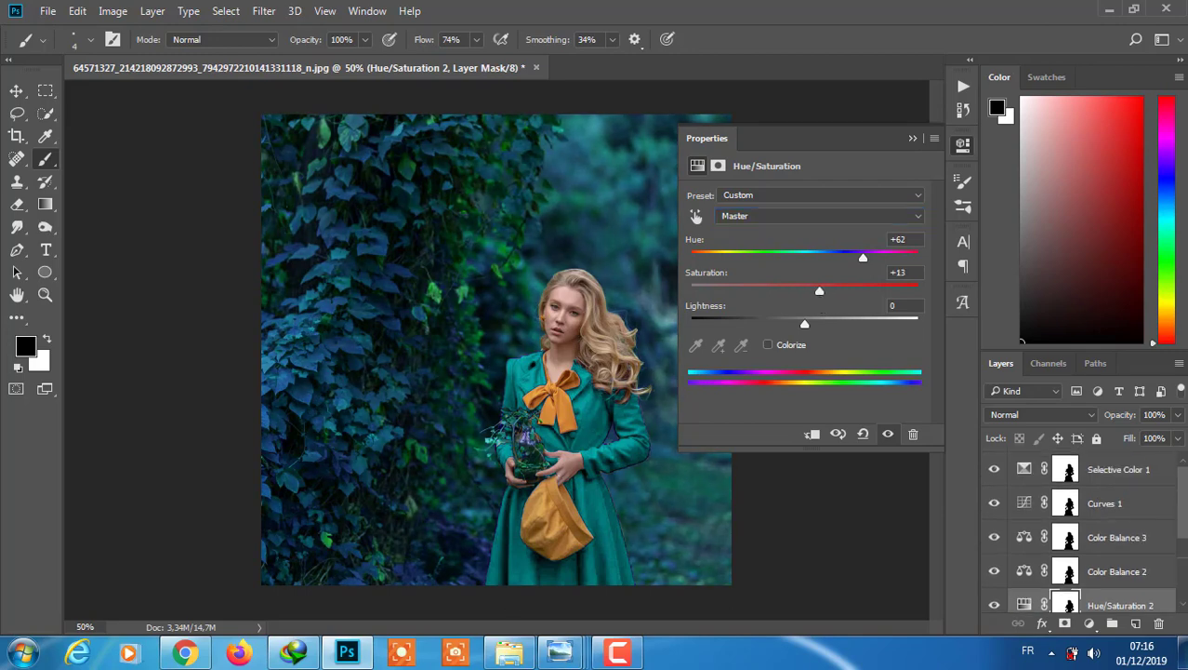
pyautogui.click(827, 197)
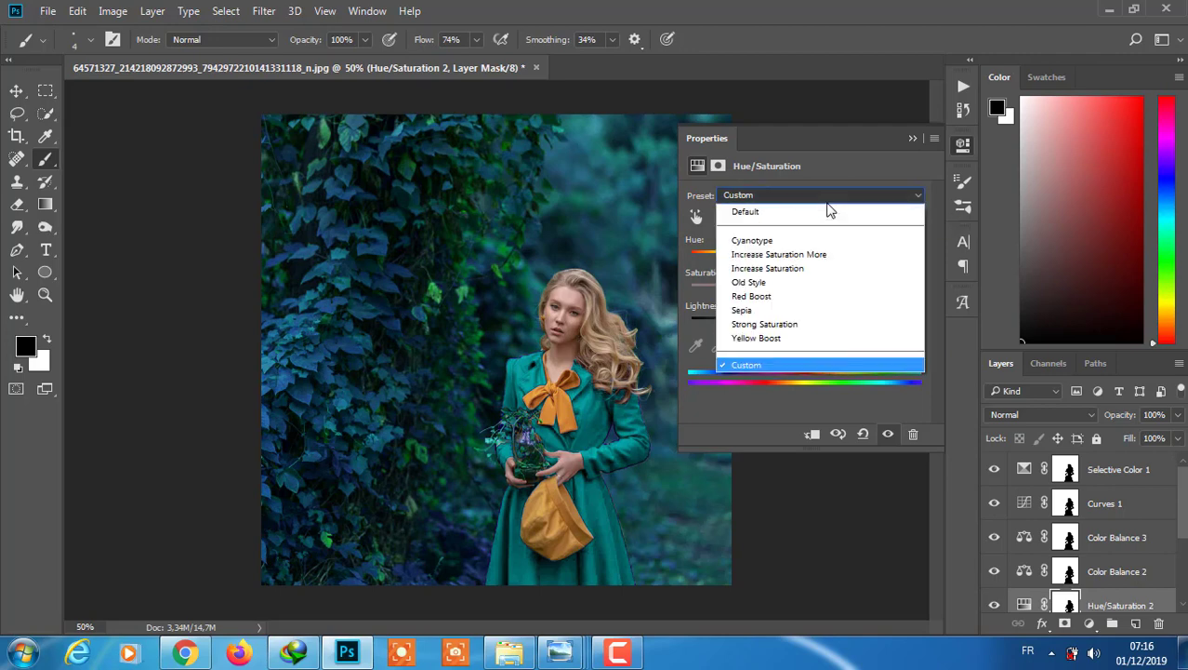
pyautogui.click(824, 216)
pyautogui.click(816, 262)
pyautogui.moveTo(801, 256)
pyautogui.mouseDown()
pyautogui.moveTo(832, 261)
pyautogui.moveTo(790, 257)
pyautogui.moveTo(751, 292)
pyautogui.moveTo(785, 294)
pyautogui.mouseUp()
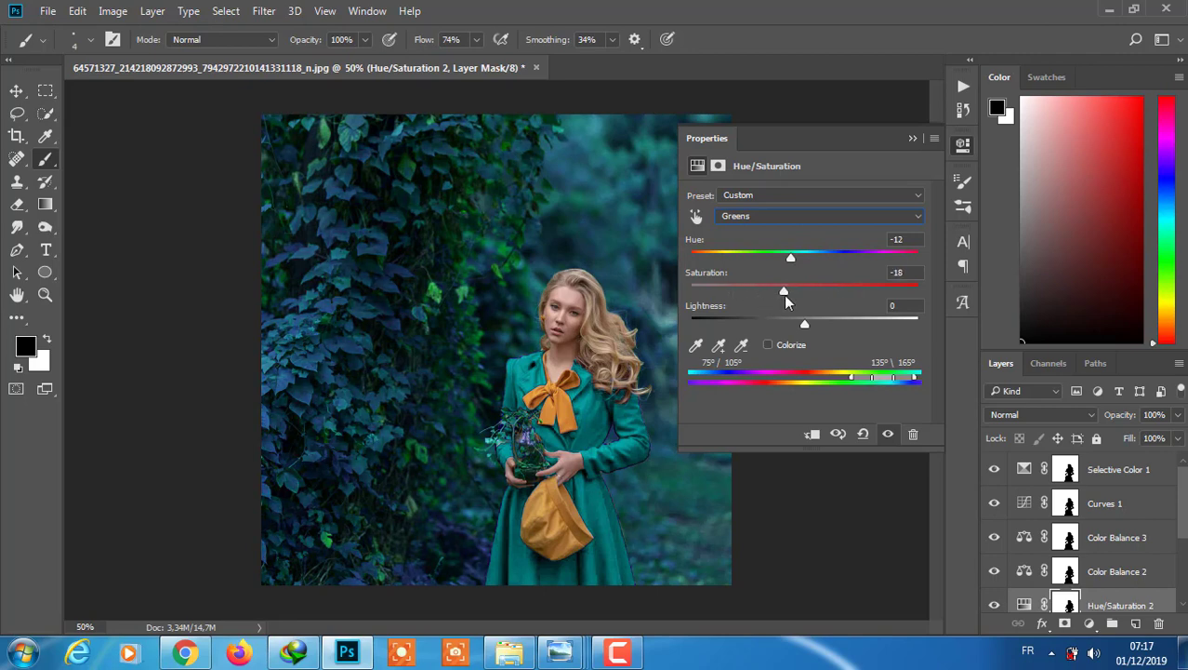
# In Selective Color 1, rebalance the Greens' cyan, magenta and yellow, then close Properties.
pyautogui.click(1029, 473)
pyautogui.click(822, 214)
pyautogui.click(815, 257)
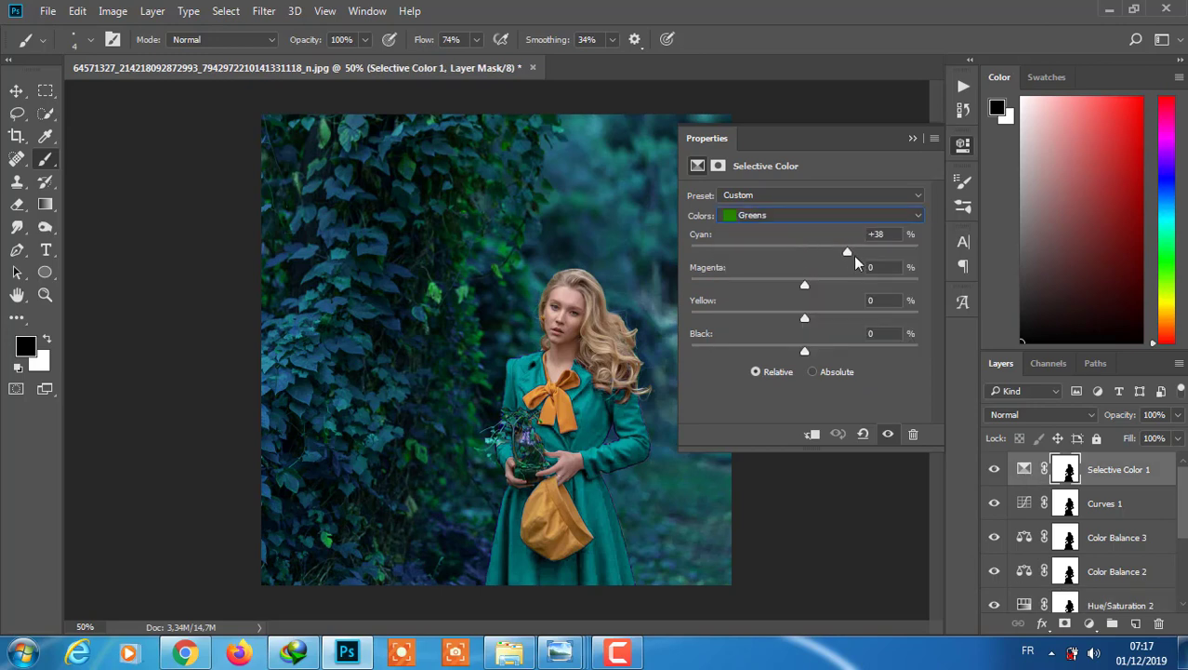
pyautogui.moveTo(847, 252)
pyautogui.mouseDown()
pyautogui.moveTo(806, 252)
pyautogui.moveTo(848, 285)
pyautogui.mouseUp()
pyautogui.moveTo(805, 318)
pyautogui.mouseDown()
pyautogui.moveTo(727, 333)
pyautogui.moveTo(837, 320)
pyautogui.mouseUp()
pyautogui.click(914, 139)
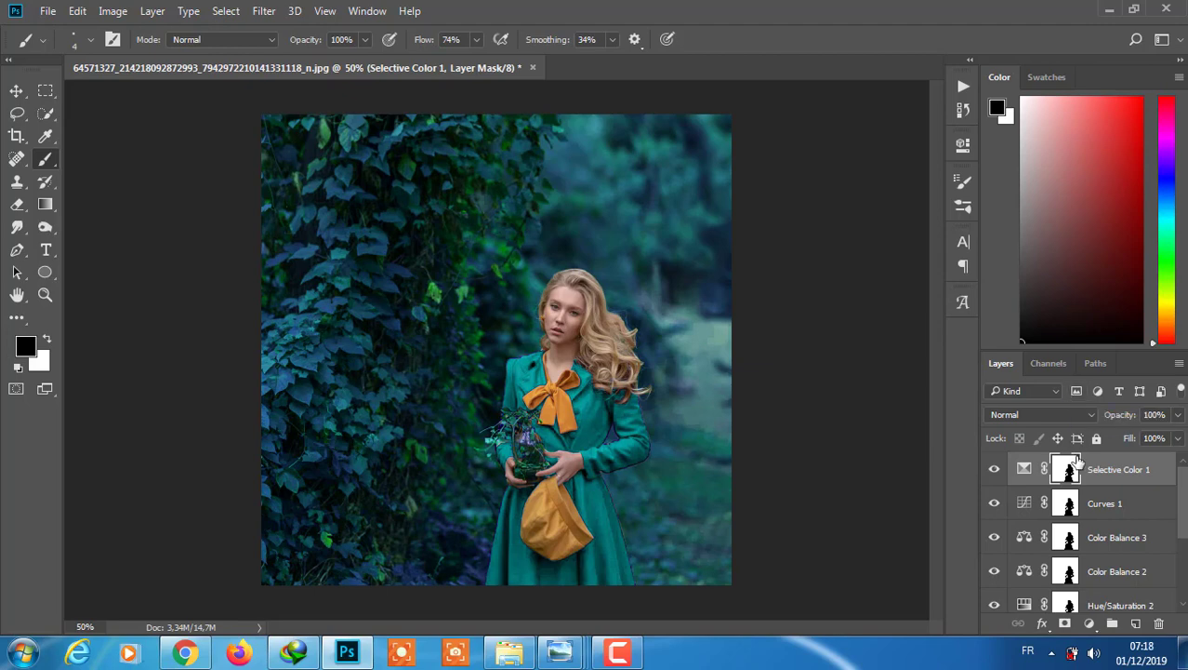
# Stamp visible layers into Layer 3, then trial Camera Raw HSL hue shifts and cancel them.
pyautogui.hotkey('ctrl', 'shift', 'alt', 'e')
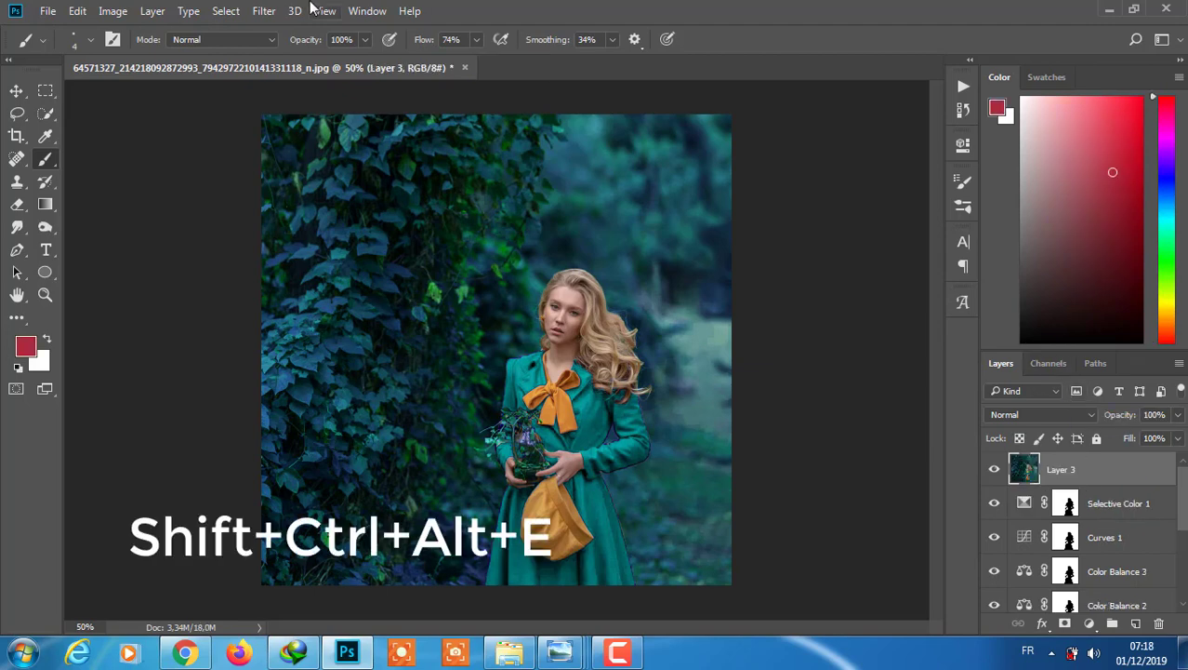
pyautogui.click(264, 10)
pyautogui.click(310, 111)
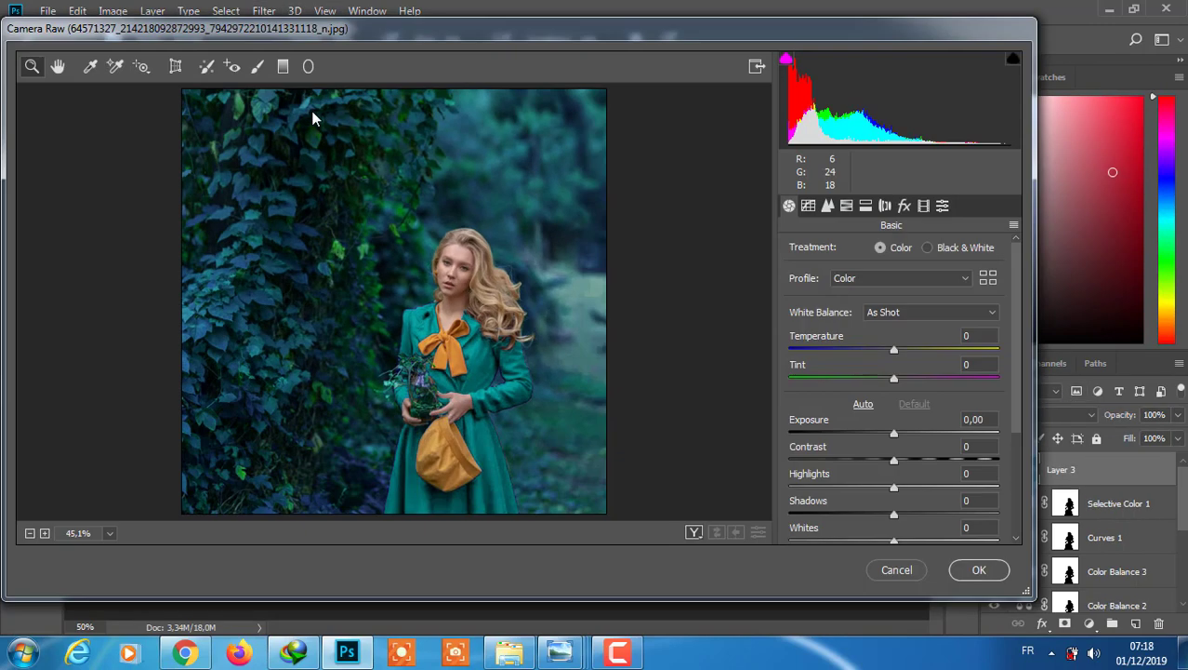
pyautogui.click(846, 206)
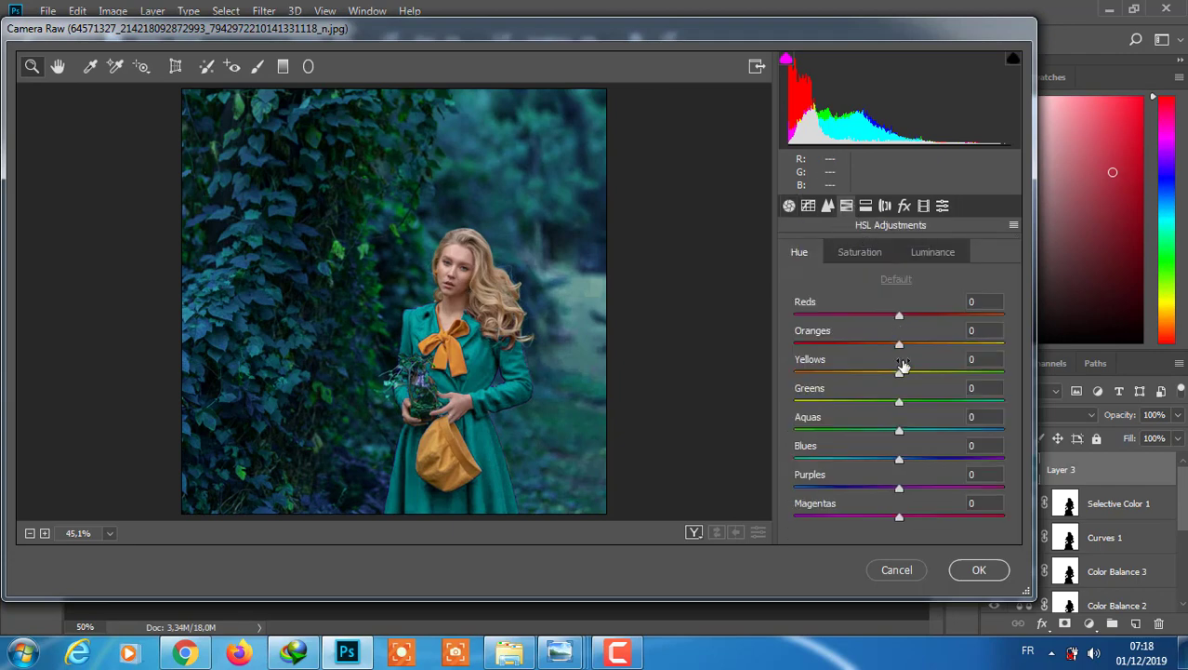
pyautogui.moveTo(898, 372); pyautogui.dragTo(839, 368)
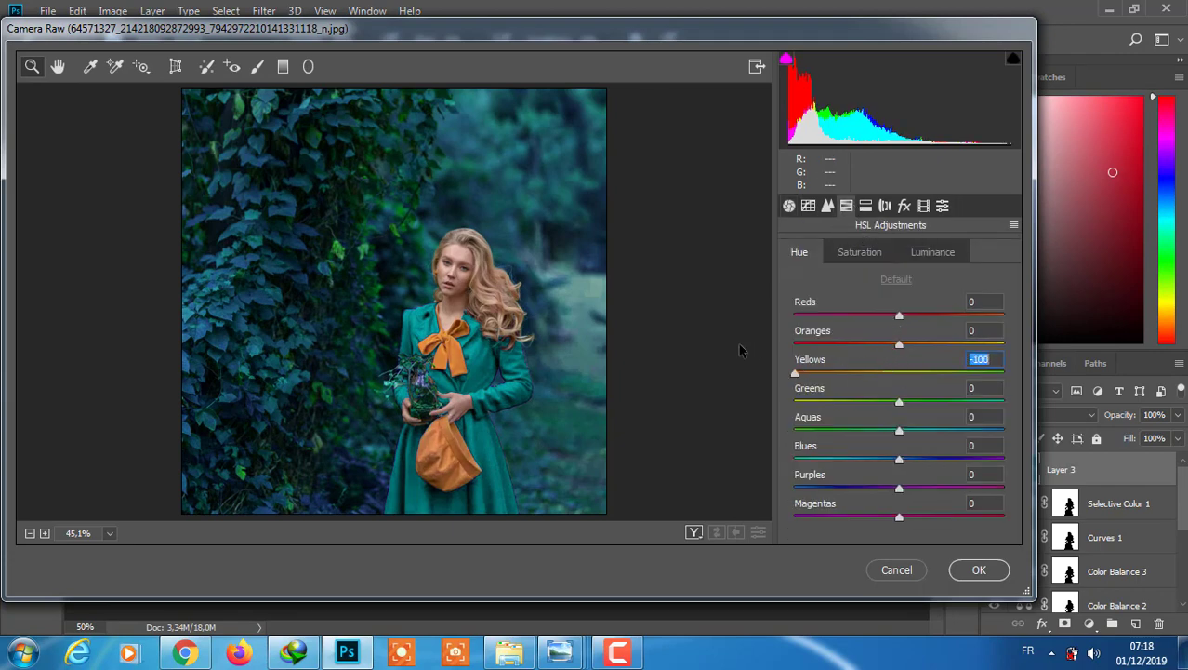
pyautogui.moveTo(899, 401); pyautogui.dragTo(784, 401)
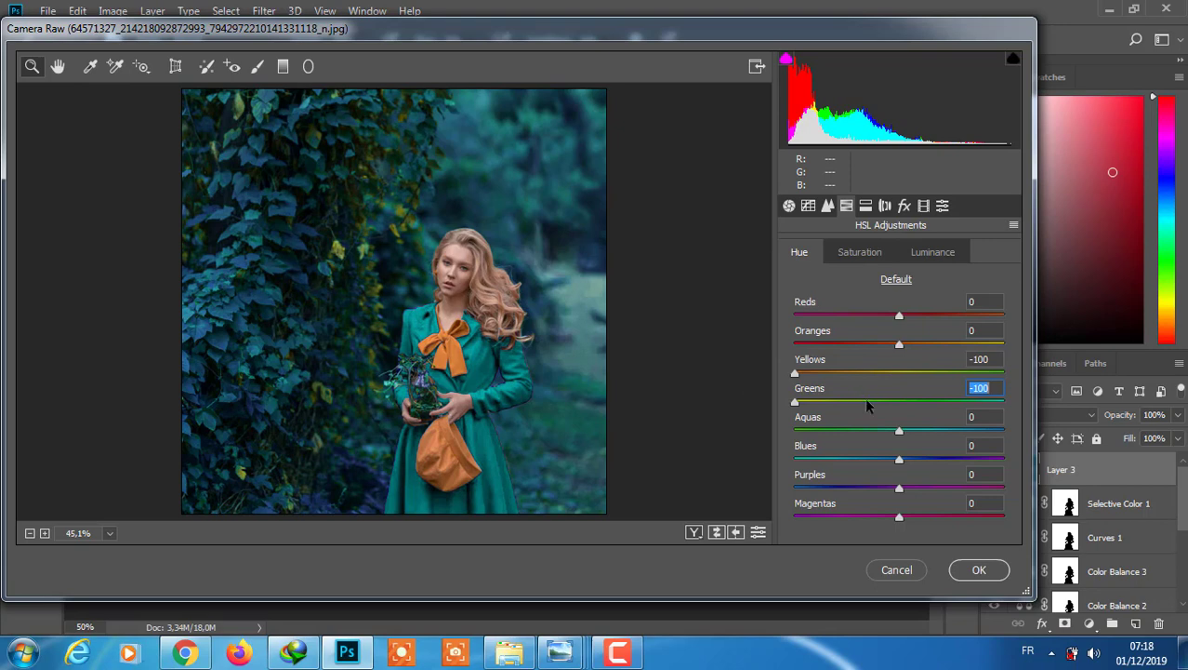
pyautogui.moveTo(898, 431); pyautogui.dragTo(754, 454)
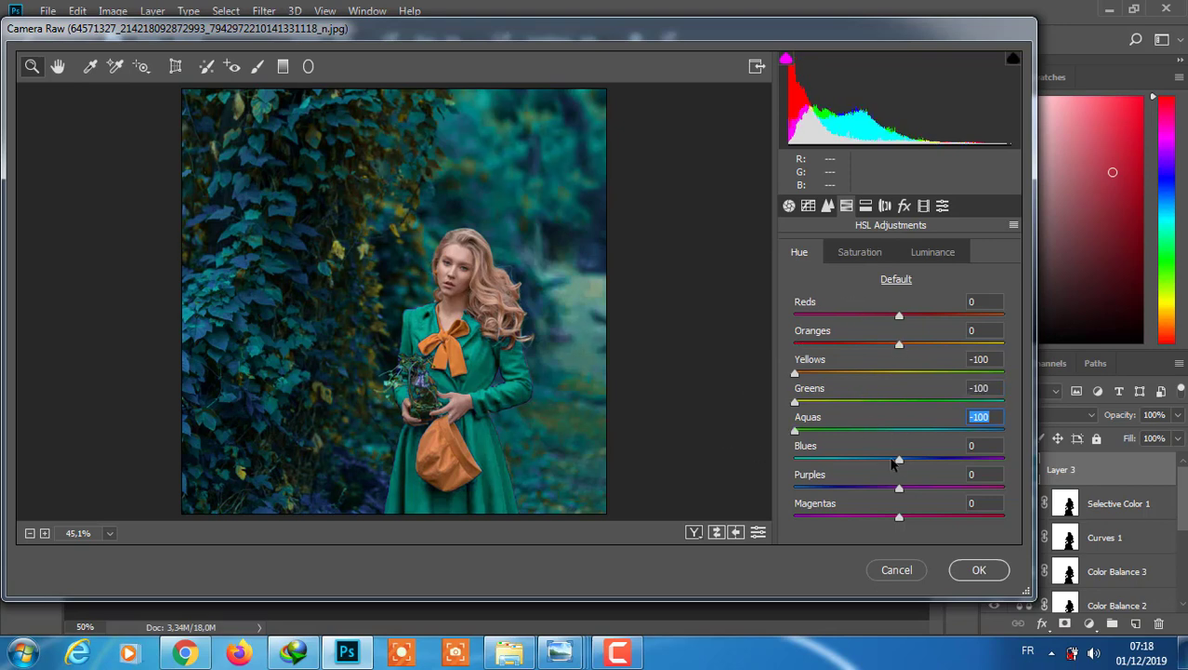
pyautogui.moveTo(898, 461); pyautogui.dragTo(903, 460)
pyautogui.click(900, 569)
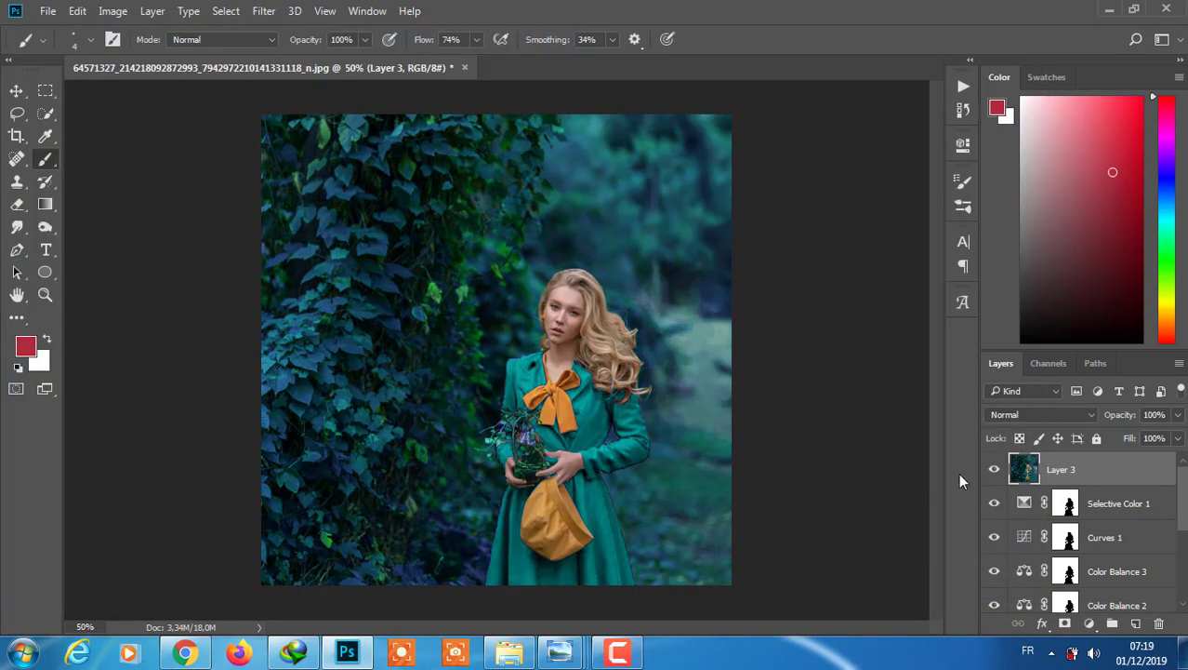
# Duplicate Layer 3 and, in Camera Raw, adjust Temperature and set Yellows hue to -100.
pyautogui.hotkey('ctrl', 'j')
pyautogui.click(263, 10)
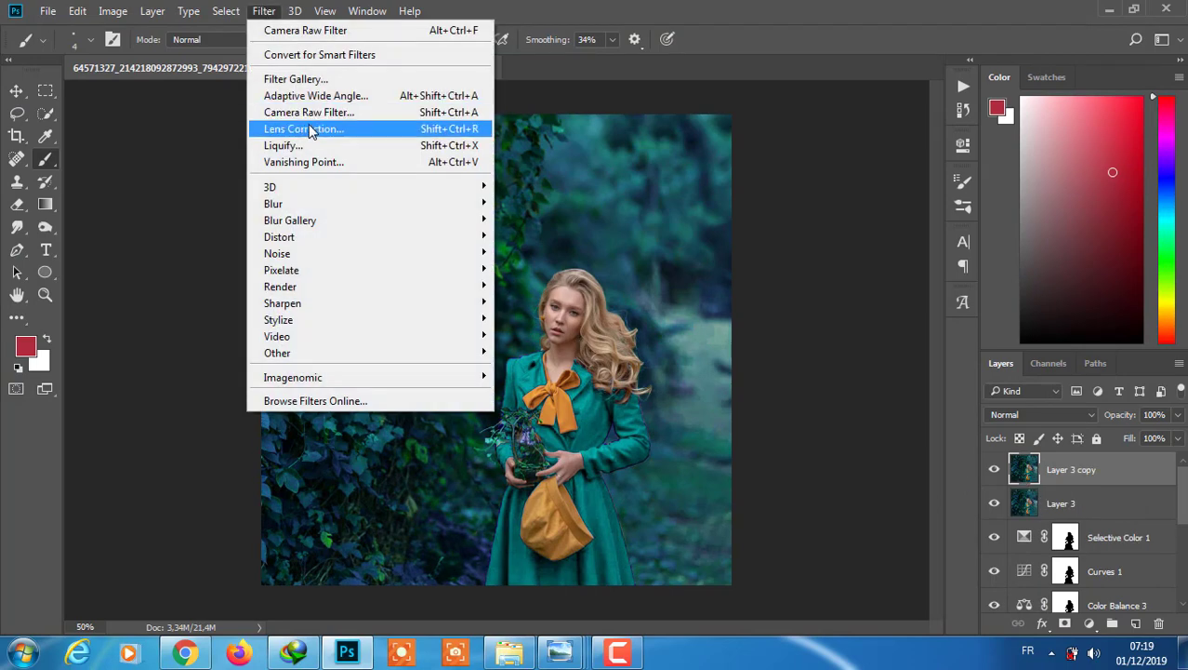
pyautogui.click(309, 112)
pyautogui.click(865, 206)
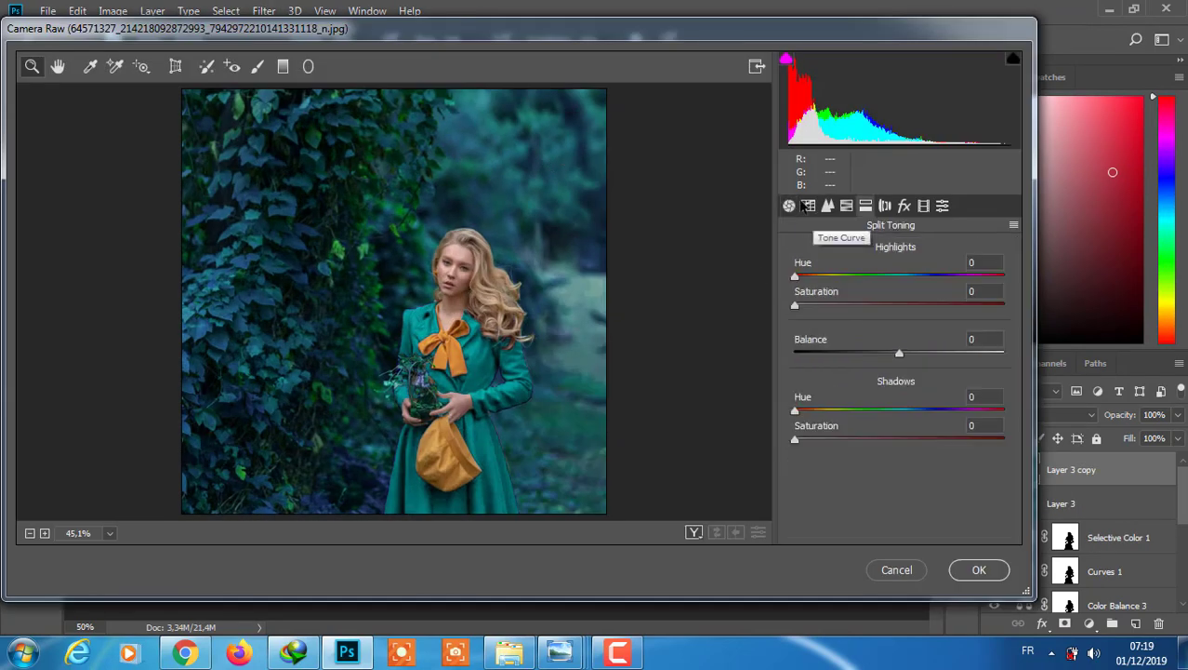
pyautogui.click(789, 205)
pyautogui.moveTo(892, 348); pyautogui.dragTo(891, 348)
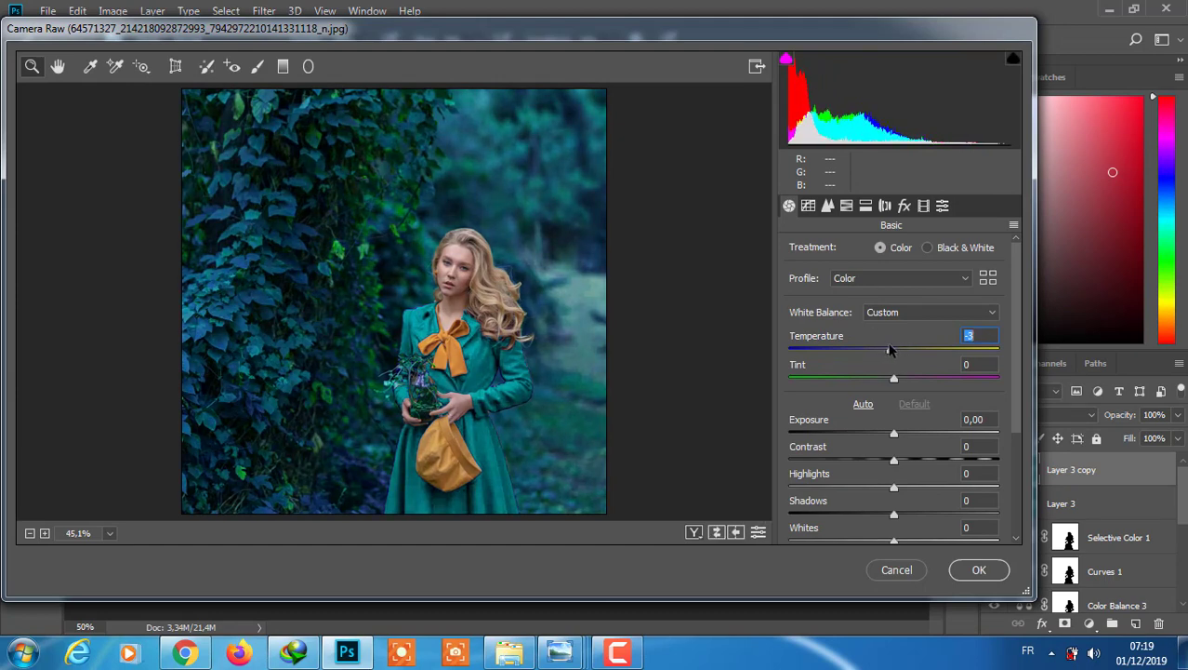
pyautogui.click(846, 205)
pyautogui.moveTo(898, 372); pyautogui.dragTo(744, 373)
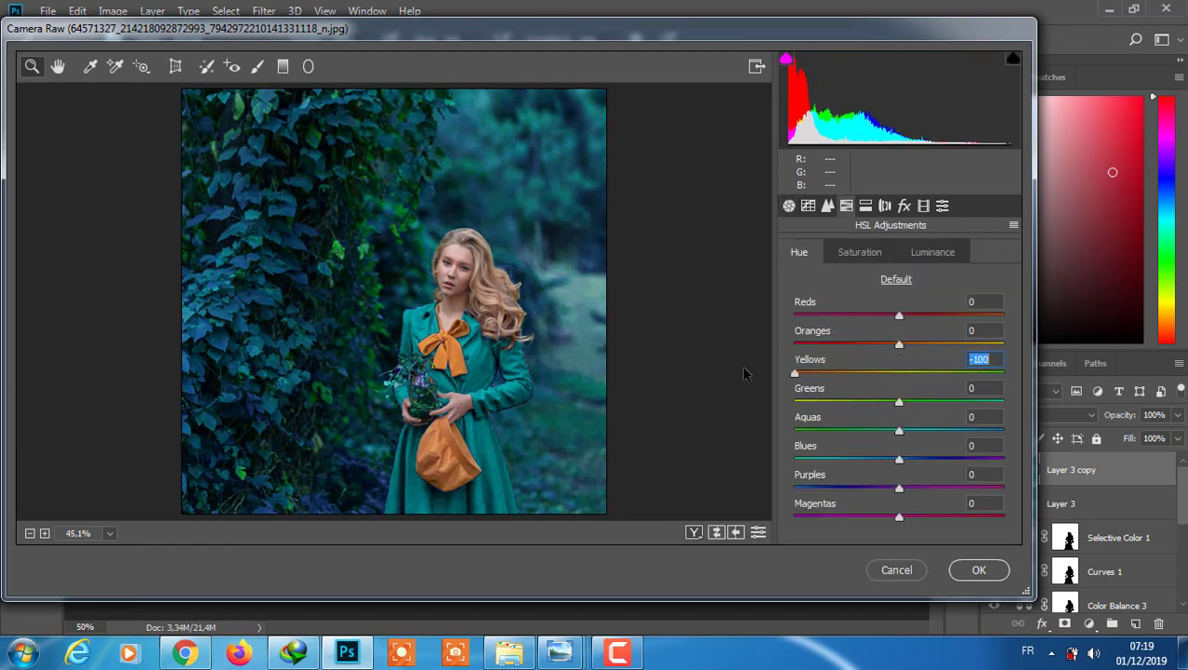
# Lower blue and green primary hues, boost green saturation, raise red hue, then apply.
pyautogui.click(923, 205)
pyautogui.moveTo(893, 537); pyautogui.dragTo(832, 537)
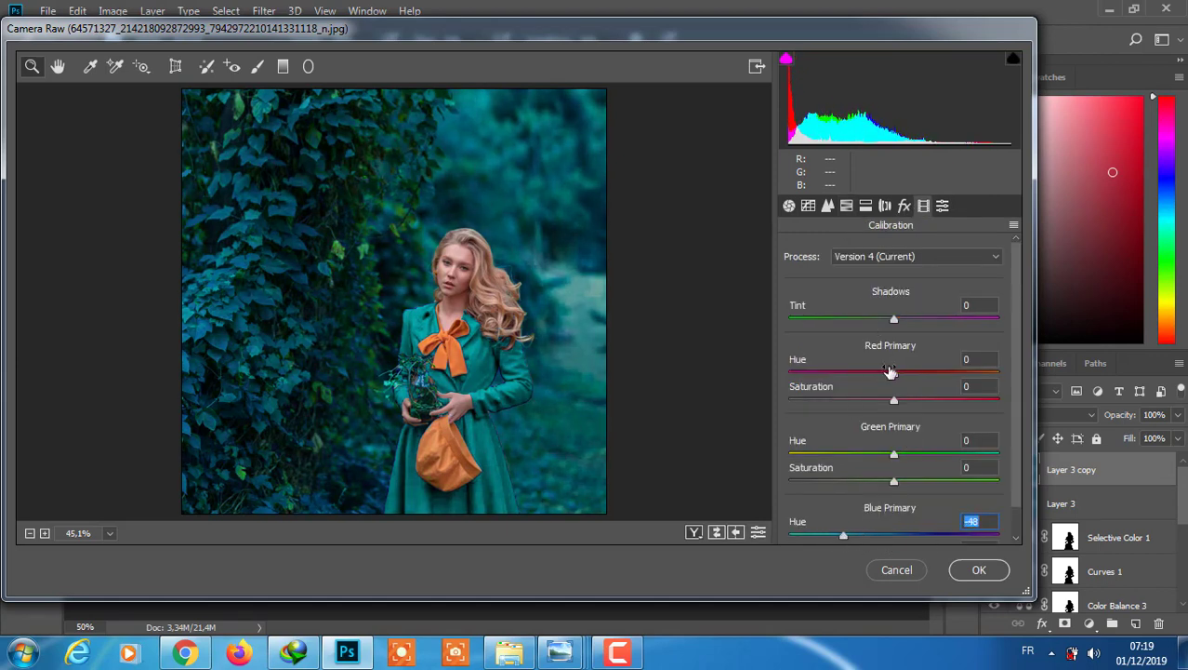
pyautogui.moveTo(895, 455); pyautogui.dragTo(789, 462)
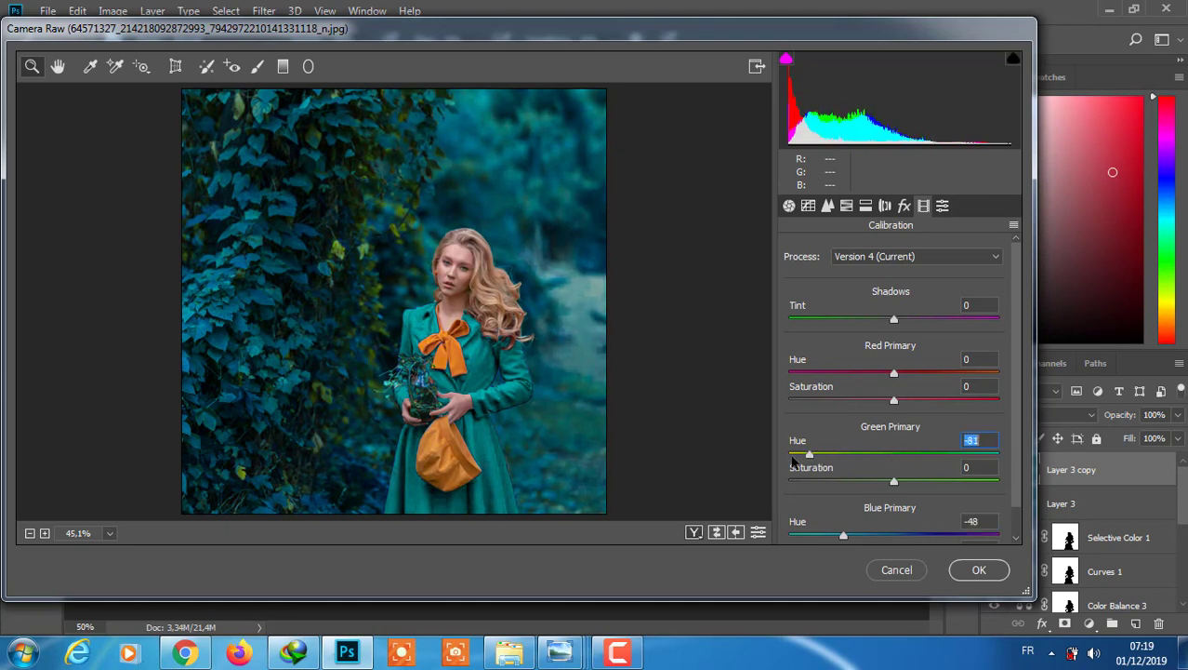
pyautogui.moveTo(894, 481); pyautogui.dragTo(963, 490)
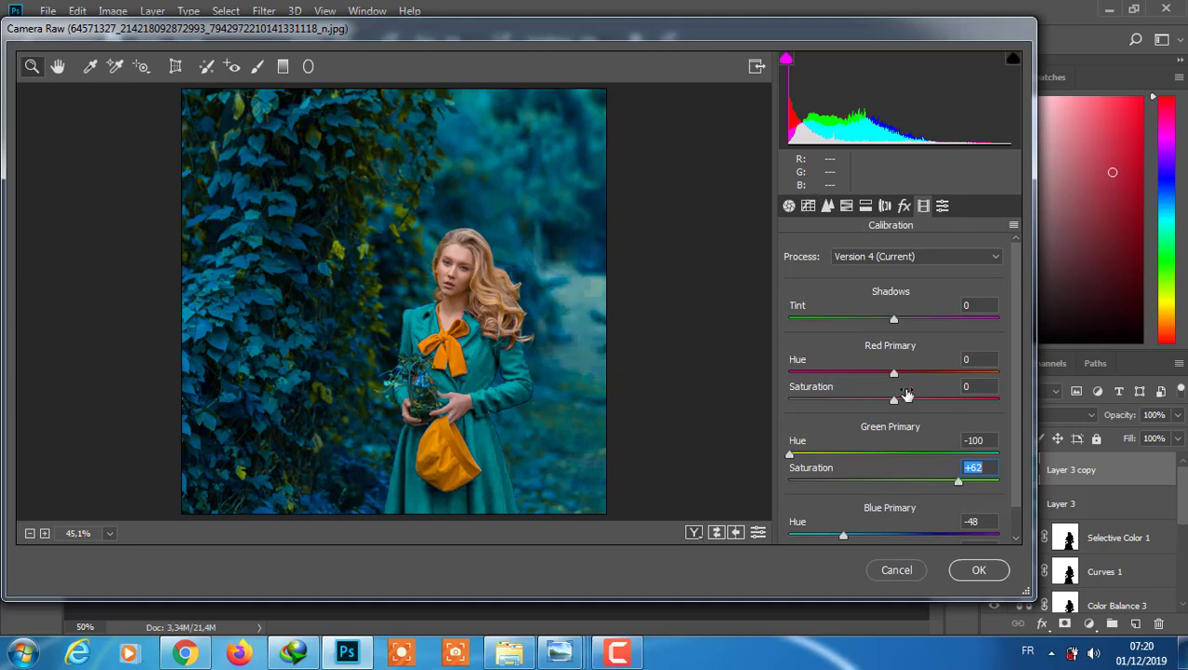
pyautogui.moveTo(894, 372)
pyautogui.mouseDown()
pyautogui.moveTo(918, 373)
pyautogui.moveTo(930, 398)
pyautogui.mouseUp()
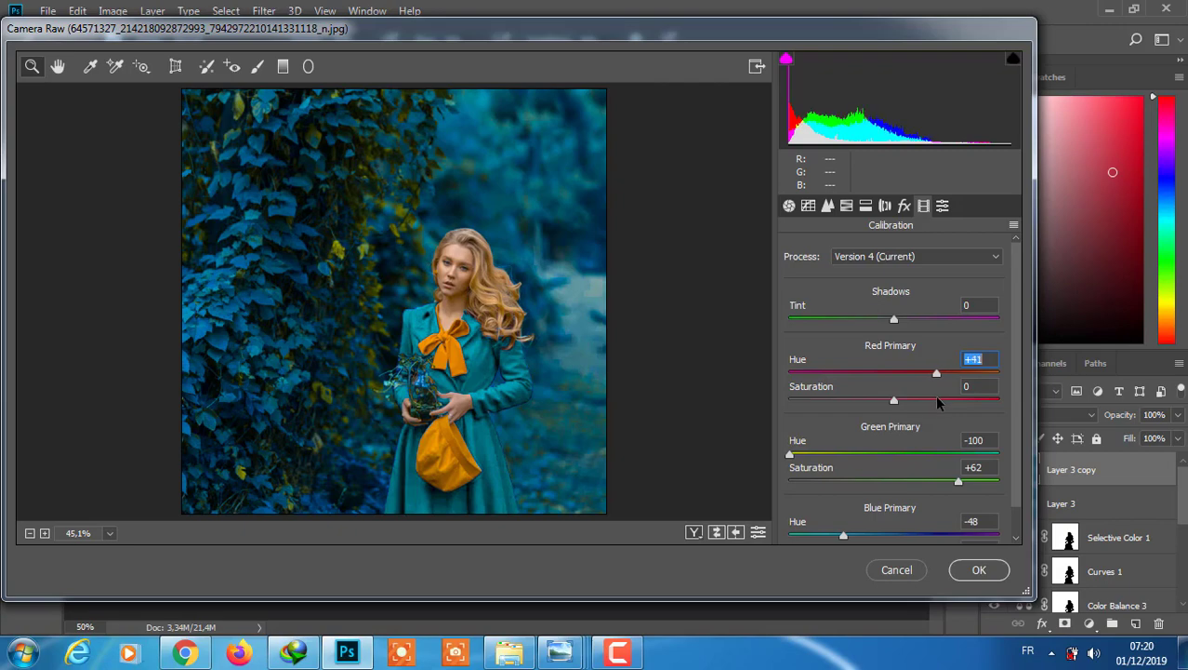
pyautogui.click(972, 570)
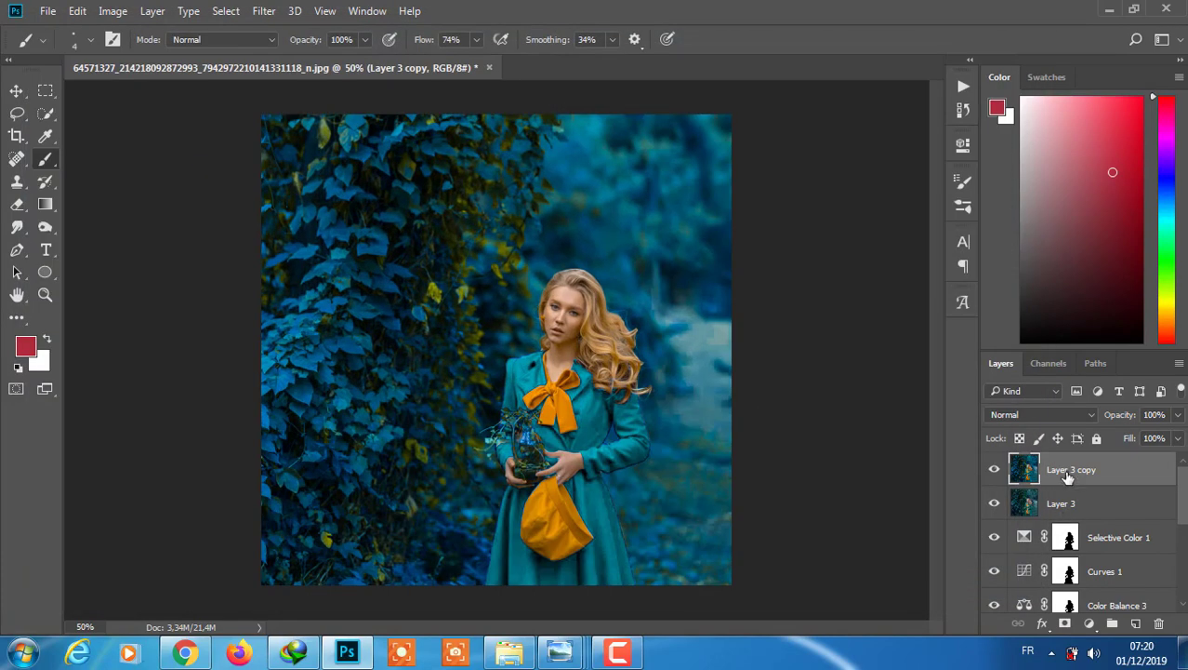
# Duplicate the recoloured Layer 3 copy and begin an Iris Blur with a tall focus ellipse.
pyautogui.click(994, 470)
pyautogui.hotkey('ctrl', 'j')
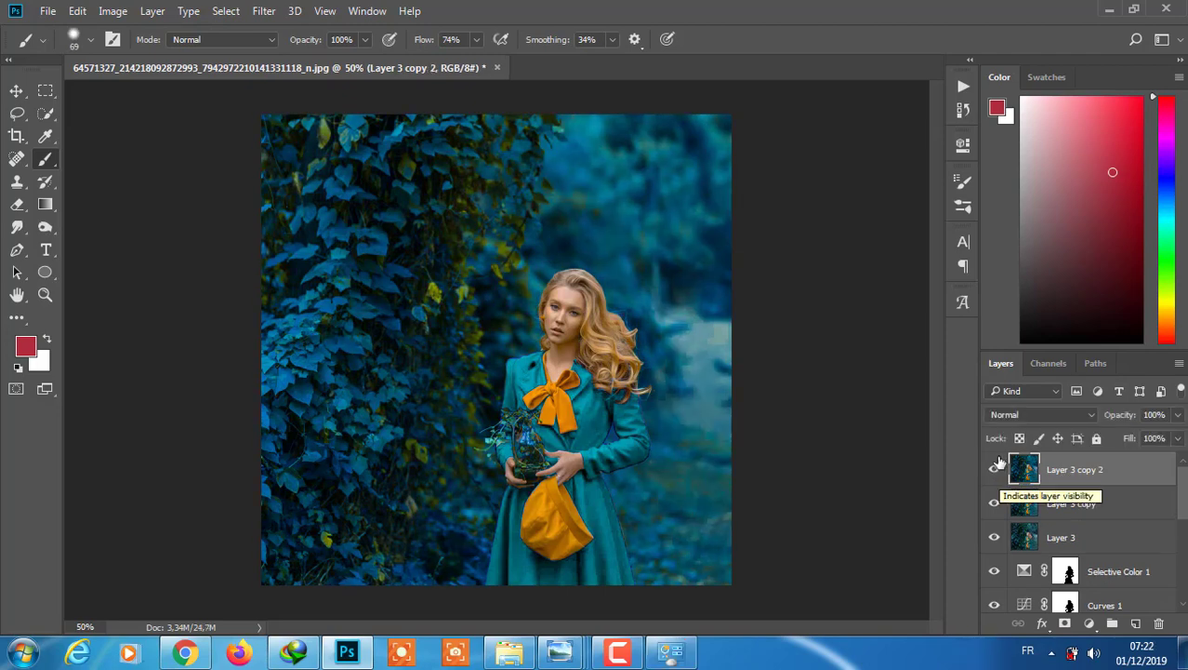
pyautogui.click(263, 10)
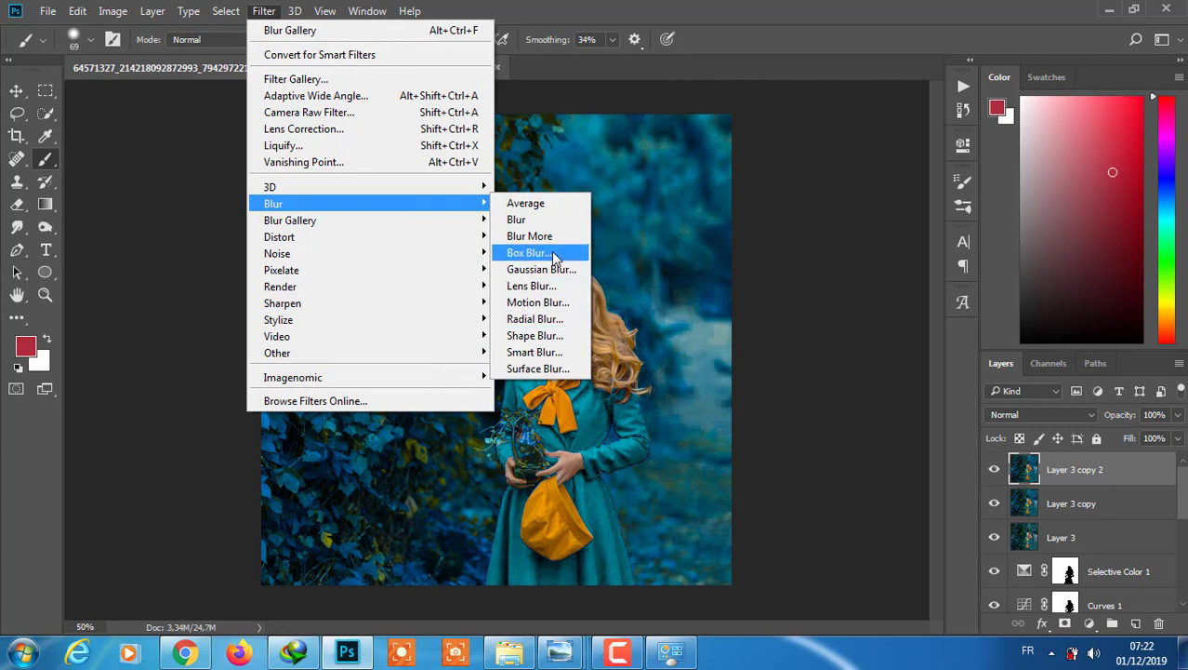
pyautogui.moveTo(290, 221)
pyautogui.click(522, 241)
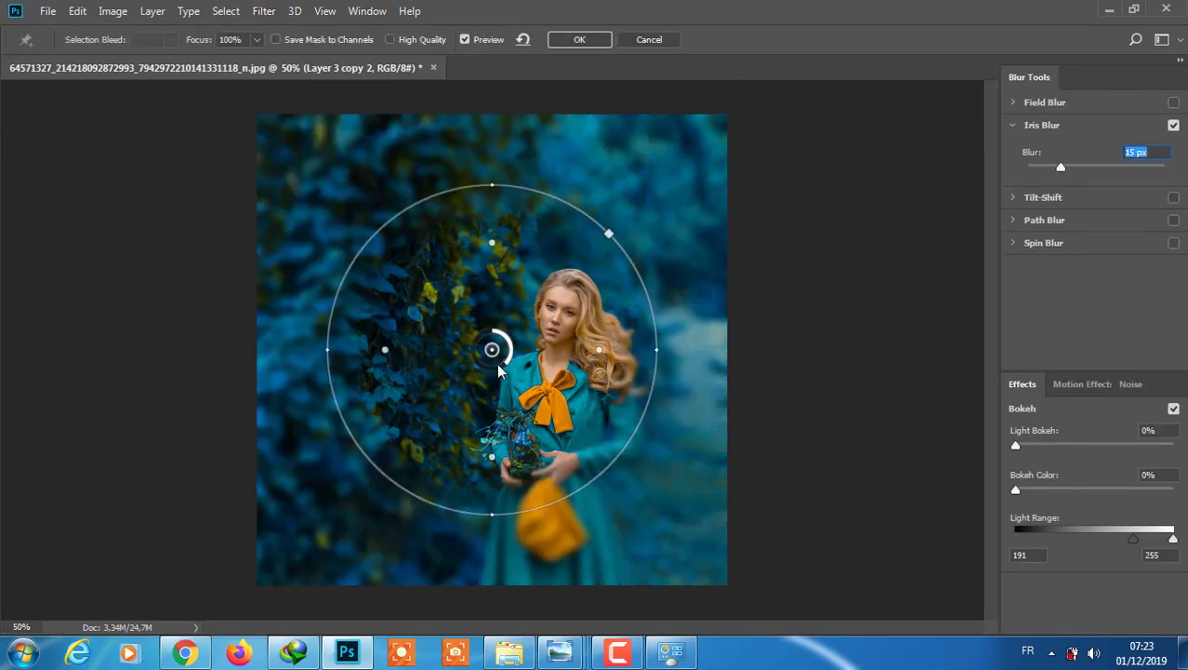
pyautogui.moveTo(499, 561); pyautogui.dragTo(538, 606)
# Position the iris focus ellipse on the woman, tune the blur strength, and apply it.
pyautogui.moveTo(492, 348); pyautogui.dragTo(527, 354)
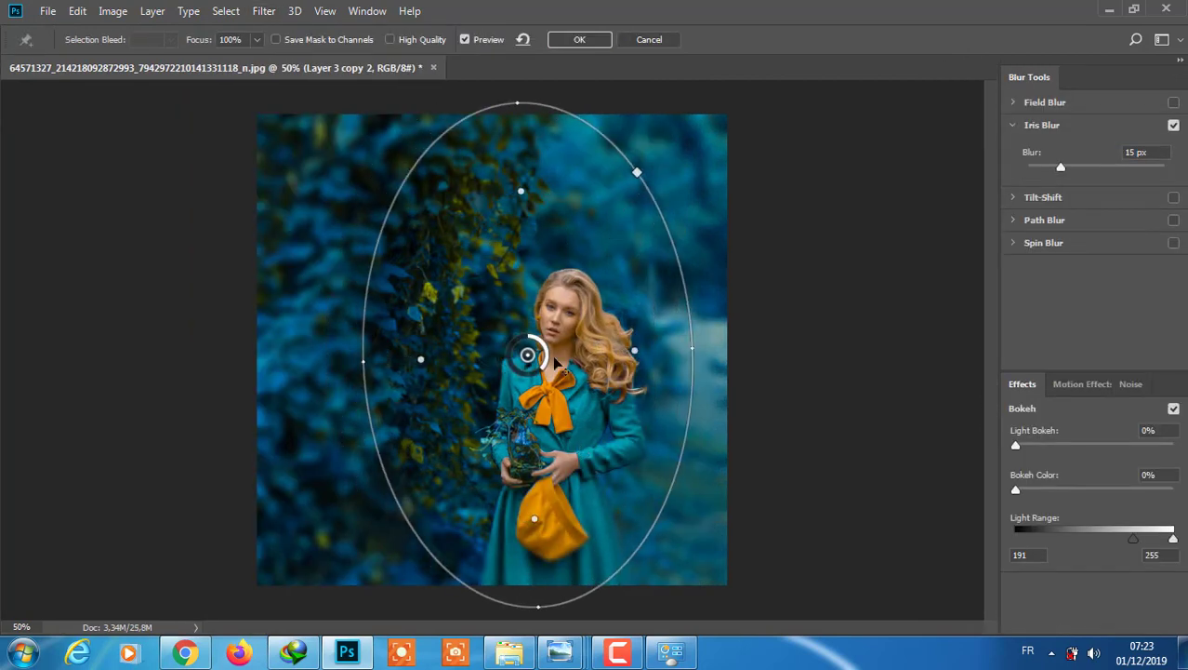
pyautogui.click(1060, 168)
pyautogui.moveTo(1060, 170); pyautogui.dragTo(1052, 170)
pyautogui.moveTo(527, 354); pyautogui.dragTo(549, 369)
pyautogui.moveTo(663, 330); pyautogui.dragTo(656, 329)
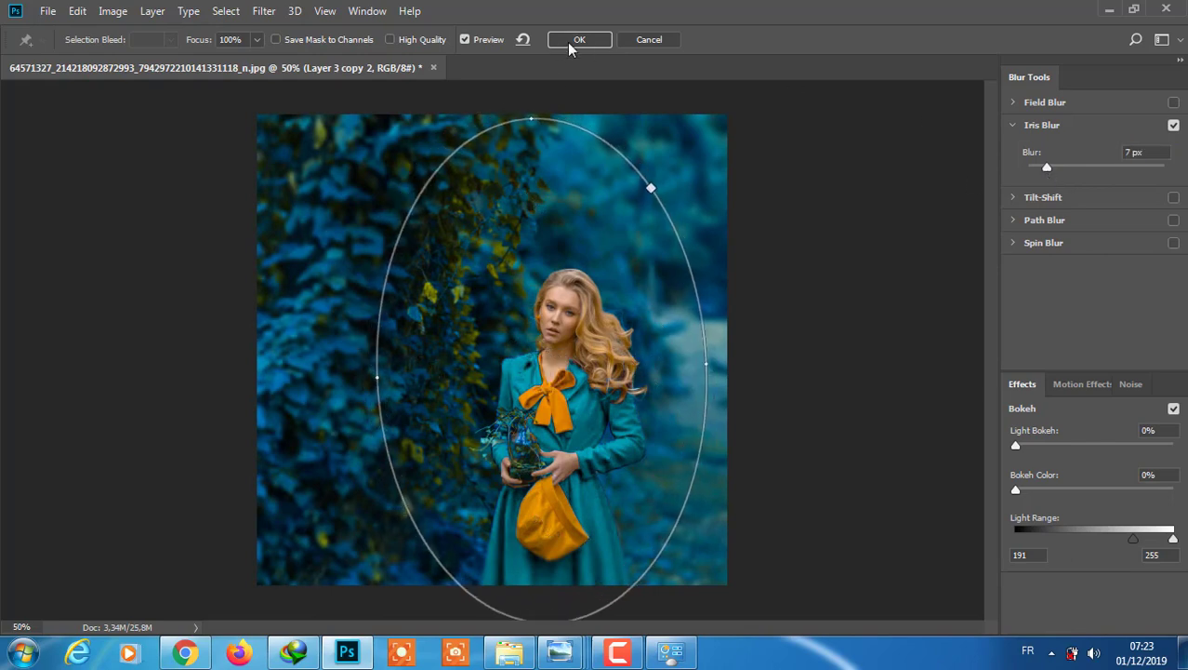
pyautogui.moveTo(563, 377); pyautogui.dragTo(561, 372)
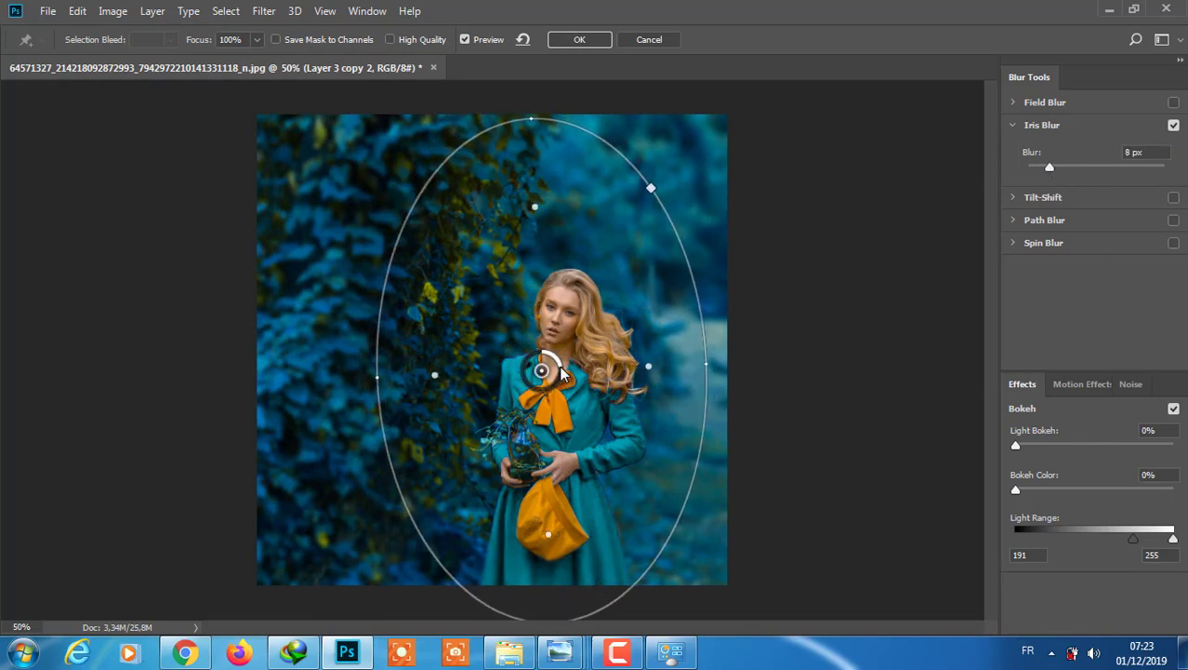
pyautogui.click(580, 39)
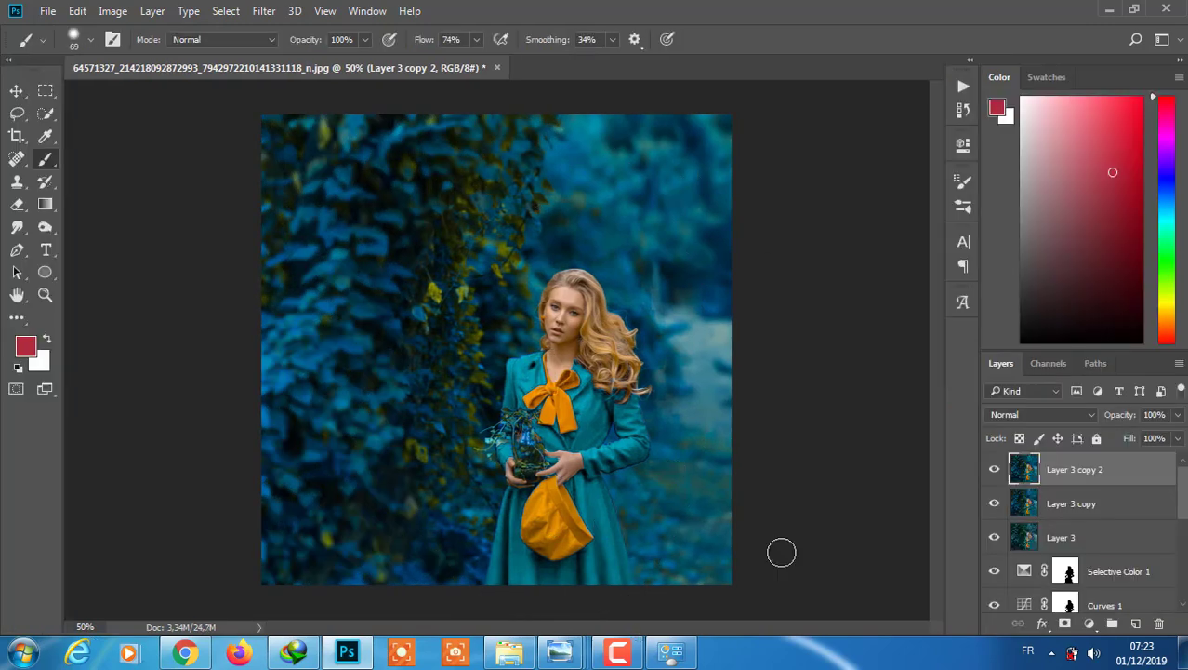
# Add a white mask to the blurred layer, duplicate it, and stamp visible into Layer 4.
pyautogui.hotkey('ctrl', '-')
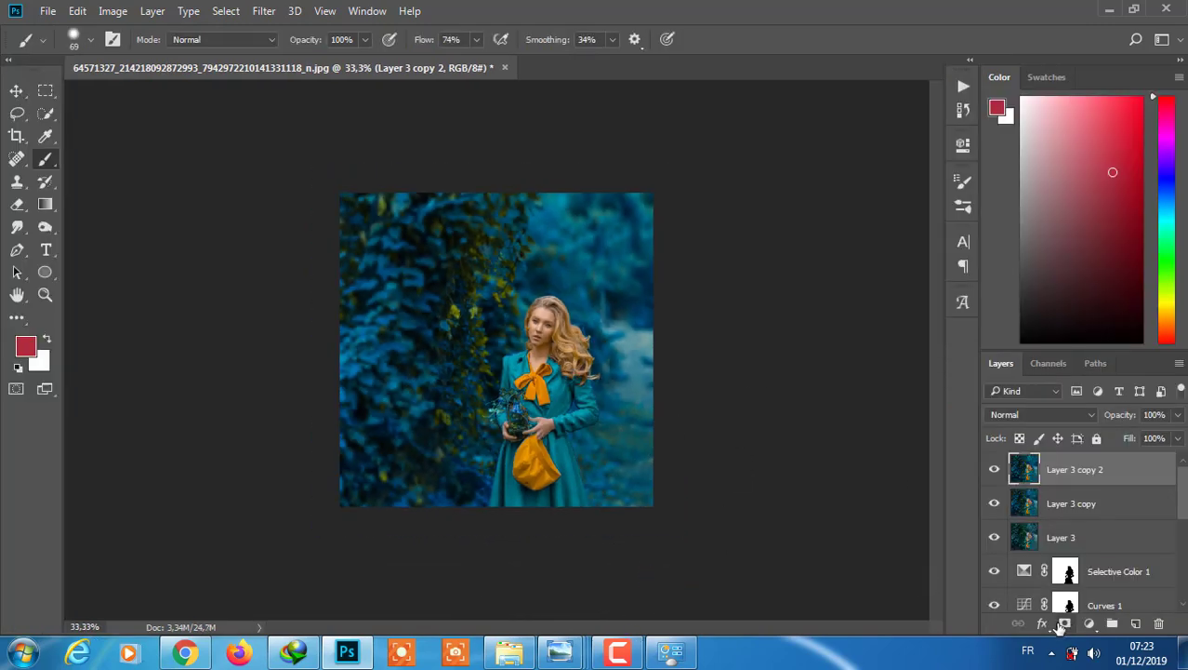
pyautogui.click(1063, 624)
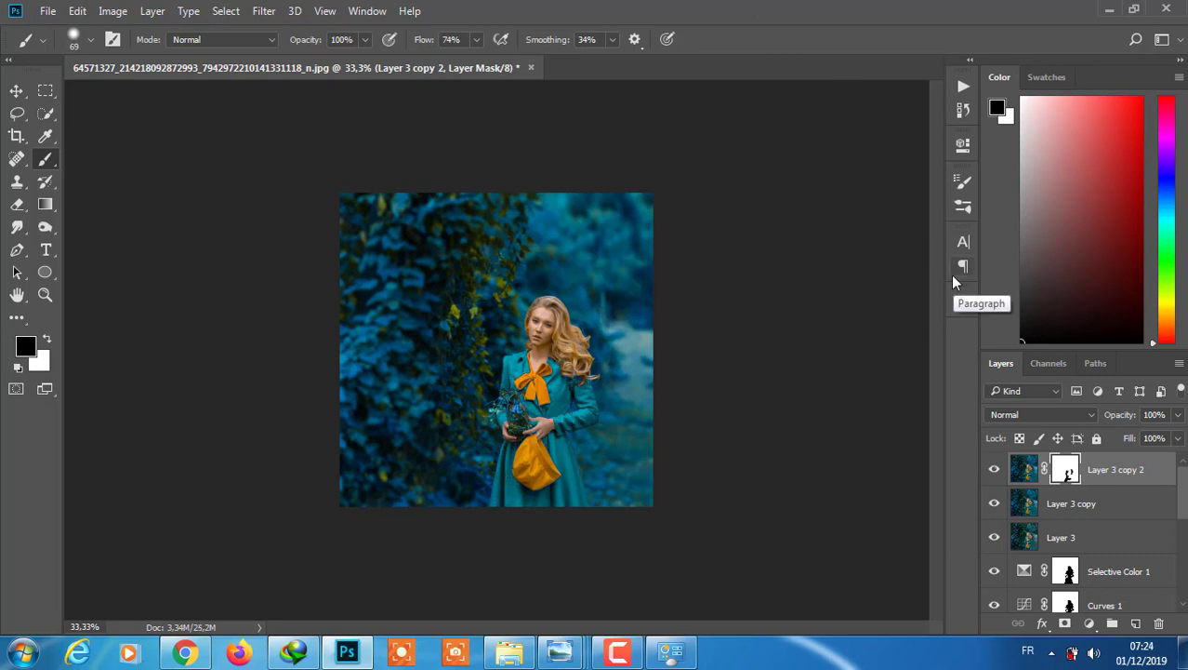
pyautogui.click(1026, 469)
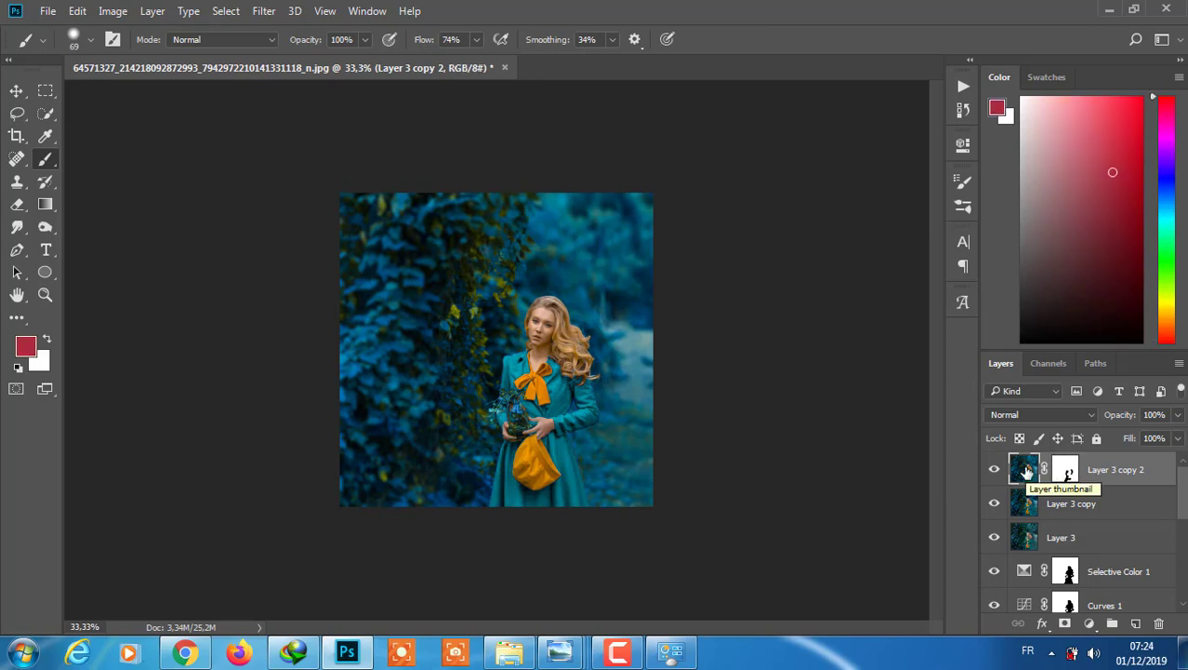
pyautogui.hotkey('ctrl', 'j')
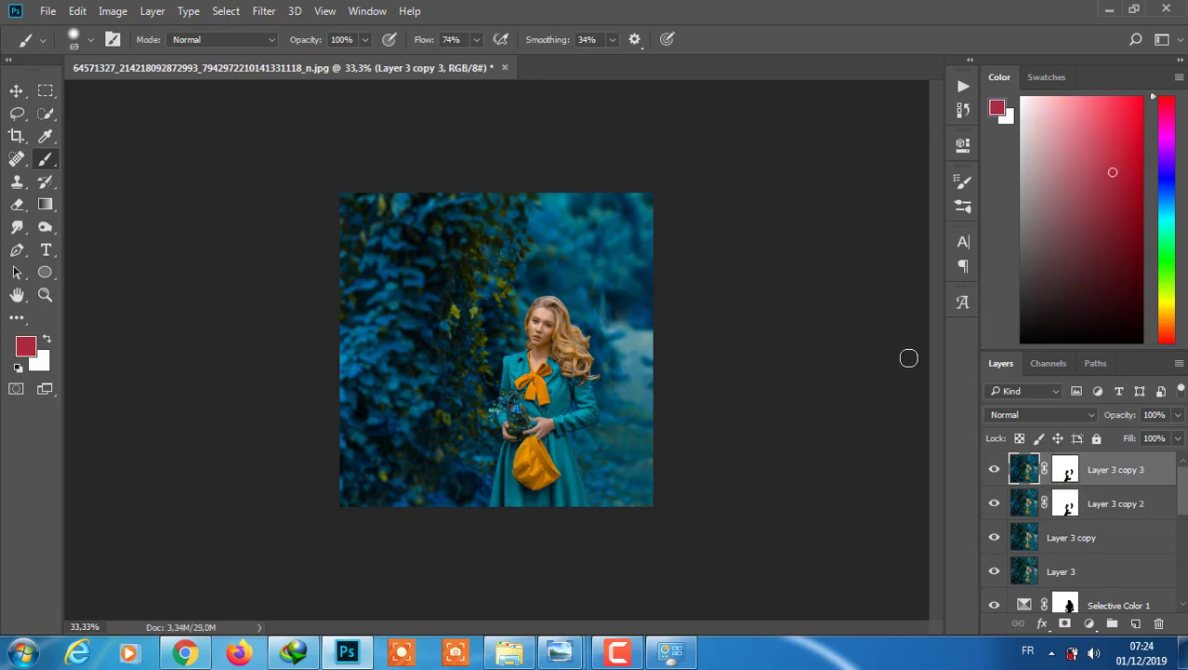
pyautogui.click(1067, 470)
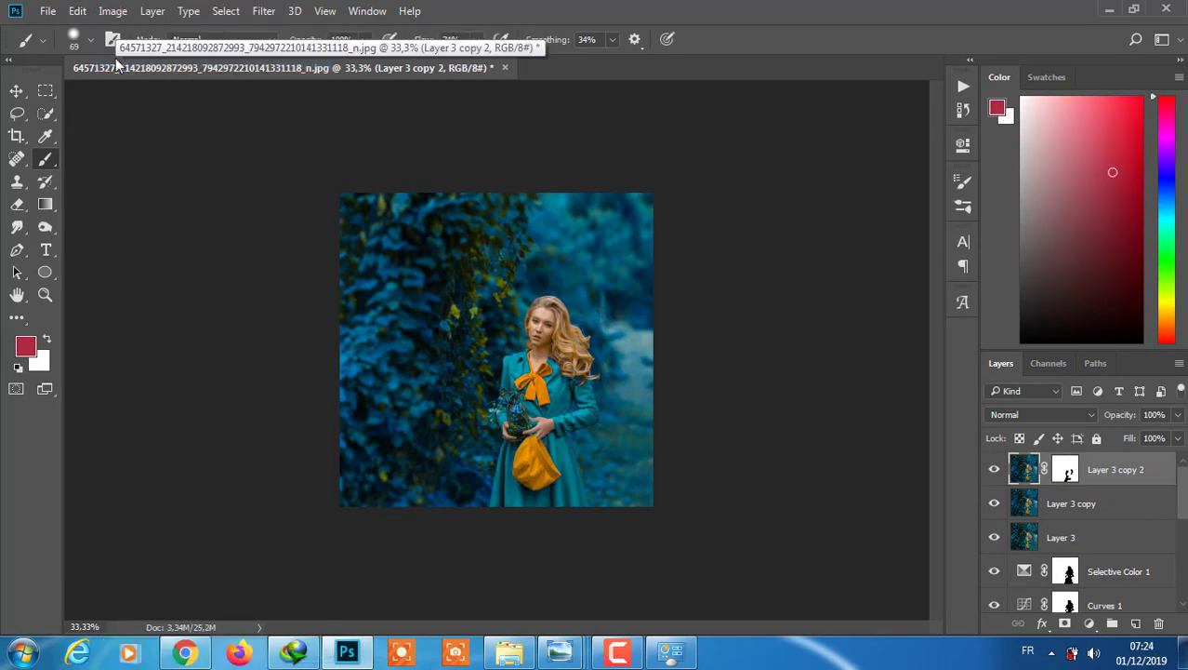
pyautogui.hotkey('ctrl', 'shift', 'alt', 'e')
# In Camera Raw HSL, shift yellow toward orange, green/aqua foliage hues fully, and blue toward teal.
pyautogui.click(263, 11)
pyautogui.click(298, 112)
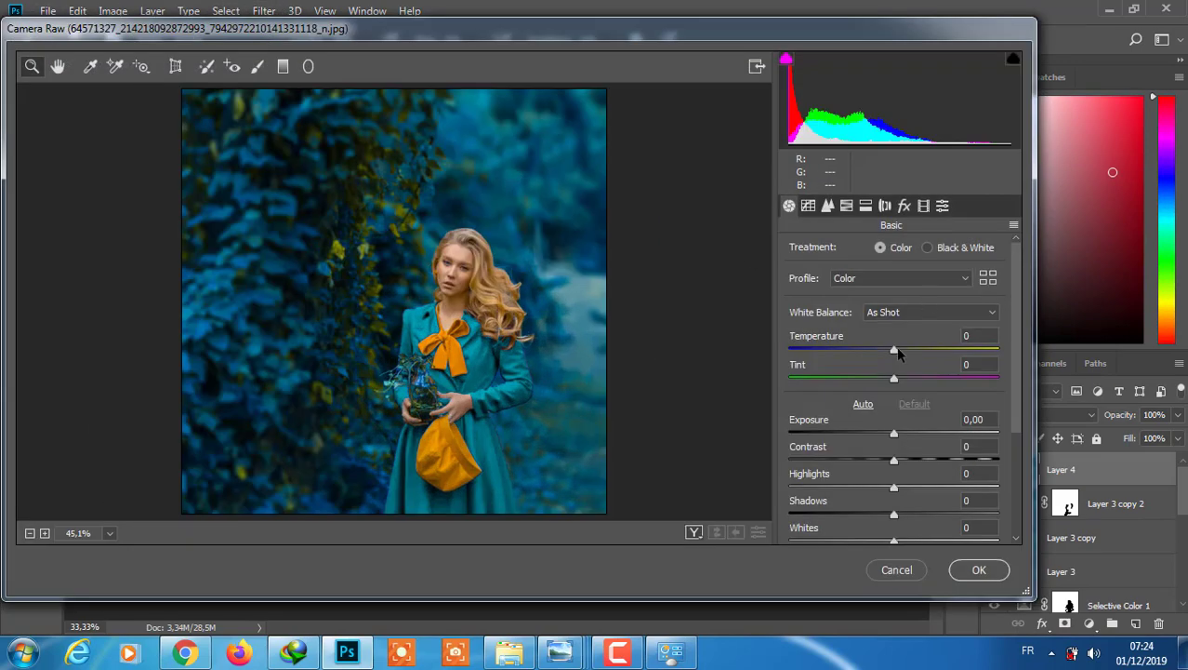
pyautogui.click(866, 205)
pyautogui.moveTo(899, 372); pyautogui.dragTo(794, 373)
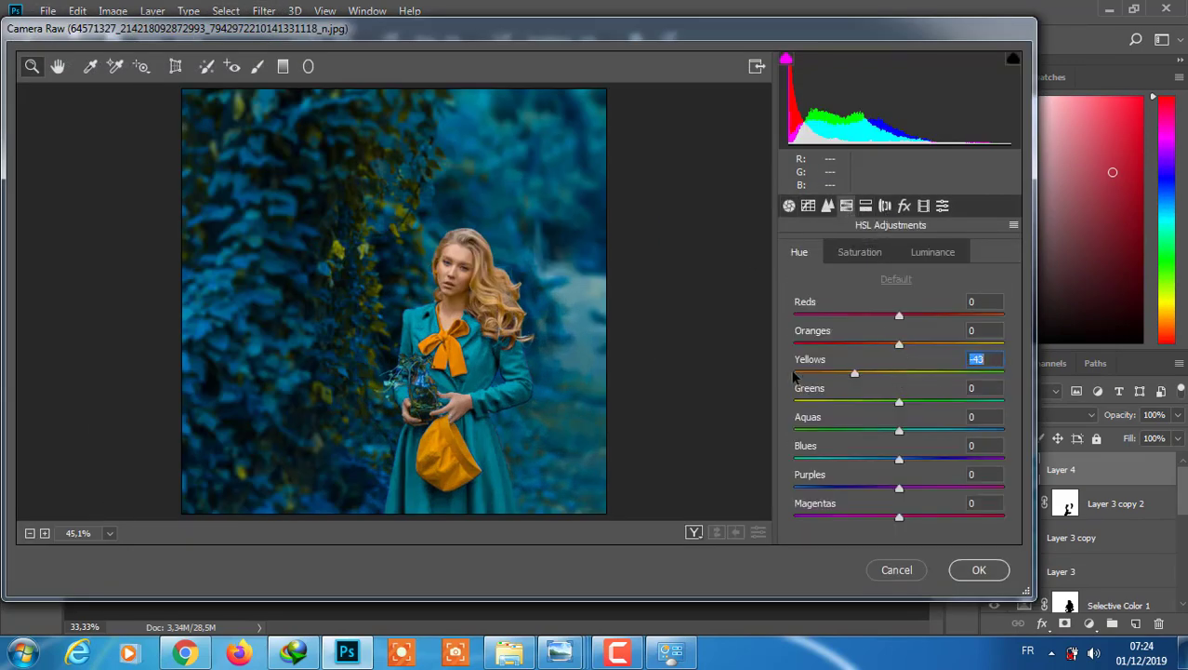
pyautogui.moveTo(899, 344)
pyautogui.mouseDown()
pyautogui.moveTo(894, 375)
pyautogui.moveTo(793, 402)
pyautogui.mouseUp()
pyautogui.moveTo(899, 430); pyautogui.dragTo(679, 484)
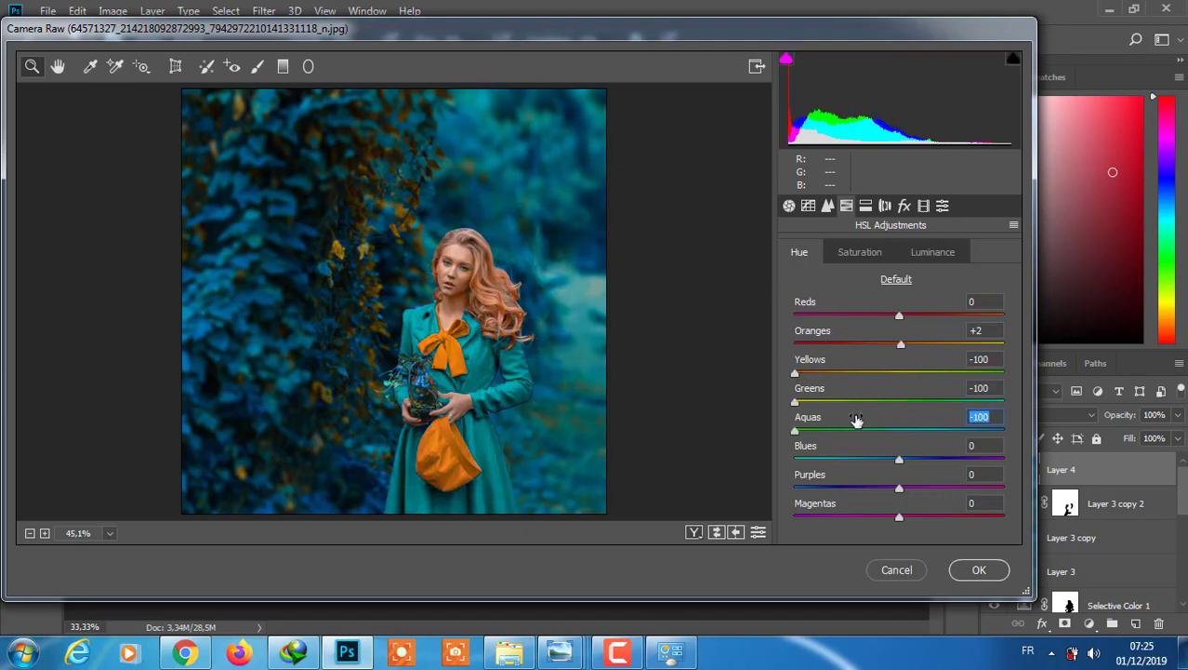
pyautogui.moveTo(899, 460)
pyautogui.mouseDown()
pyautogui.moveTo(760, 489)
pyautogui.moveTo(890, 486)
pyautogui.mouseUp()
# Brighten the orange and green luminance, then apply the Camera Raw filter to Layer 4.
pyautogui.click(933, 252)
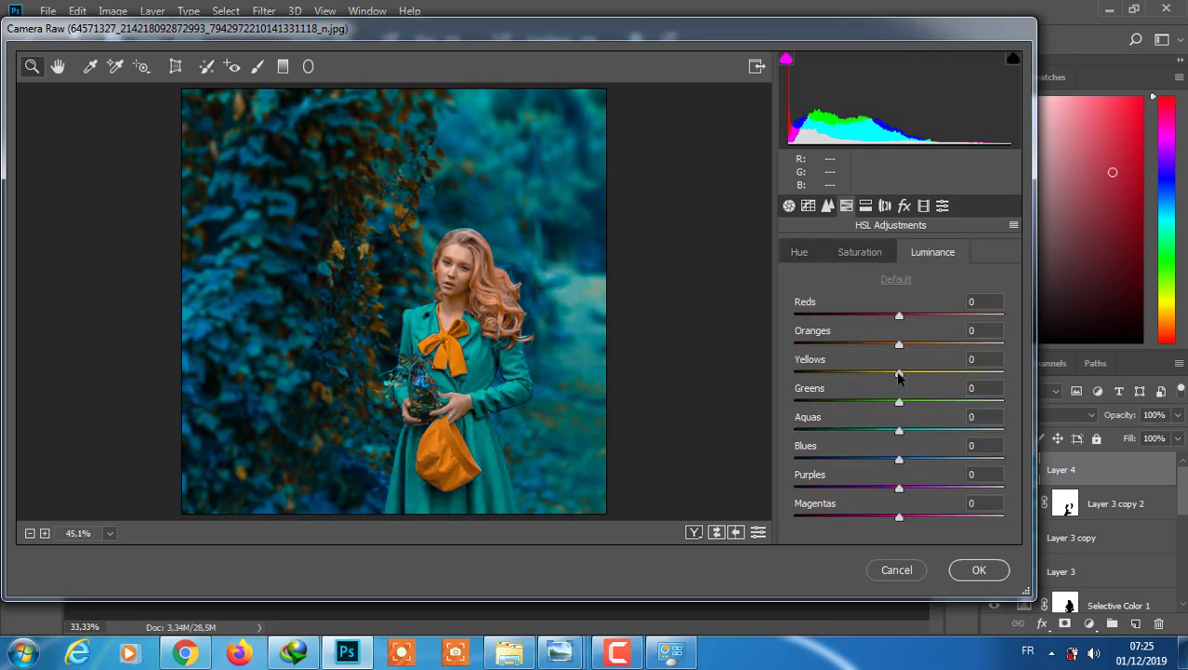
pyautogui.moveTo(899, 344); pyautogui.dragTo(933, 344)
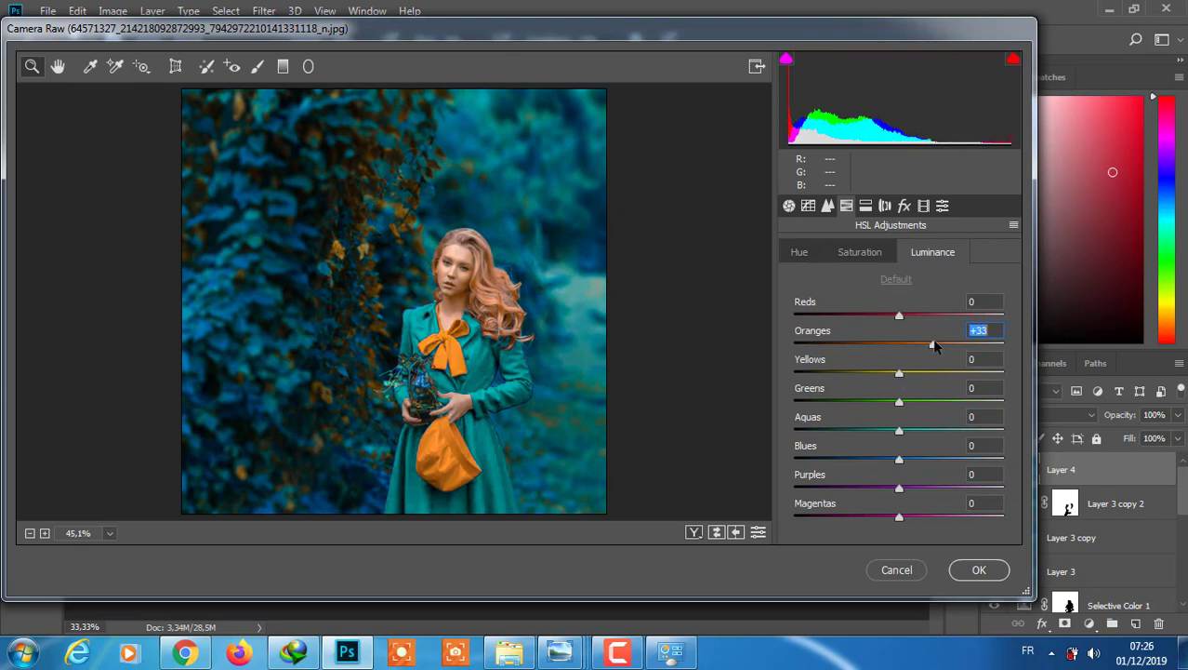
pyautogui.moveTo(900, 401); pyautogui.dragTo(973, 402)
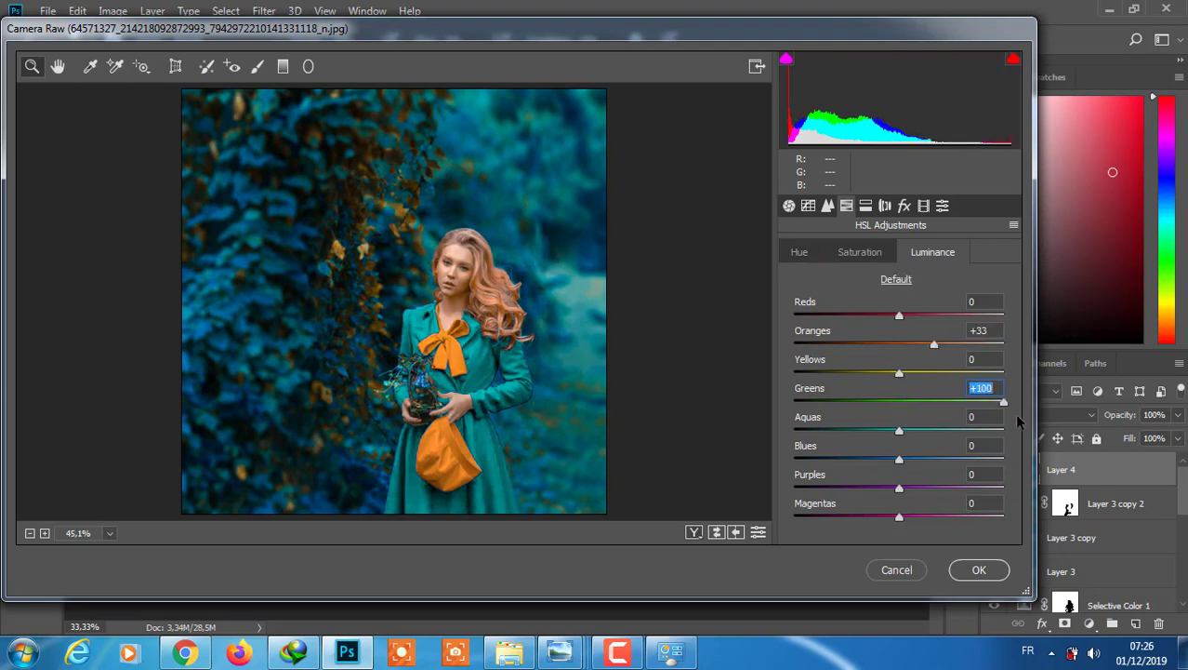
pyautogui.click(980, 569)
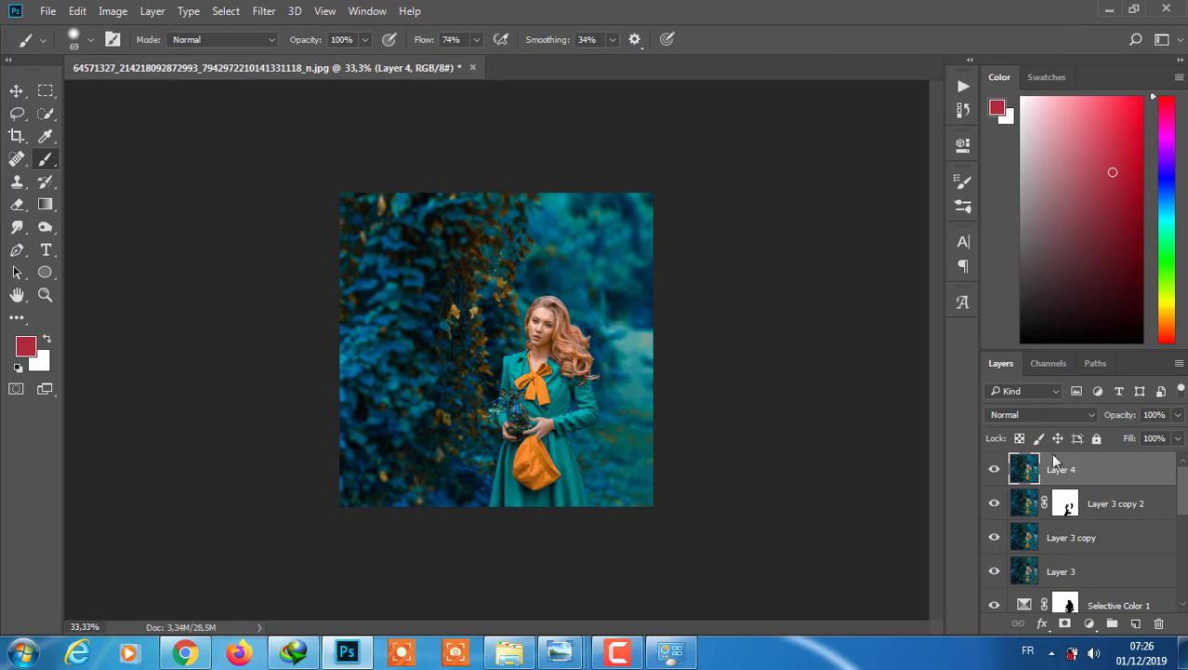
# Mask Layer 4 and paint black with a ~152 px brush over the woman's hair and bow.
pyautogui.click(1067, 621)
pyautogui.click(90, 39)
pyautogui.moveTo(167, 101); pyautogui.dragTo(181, 100)
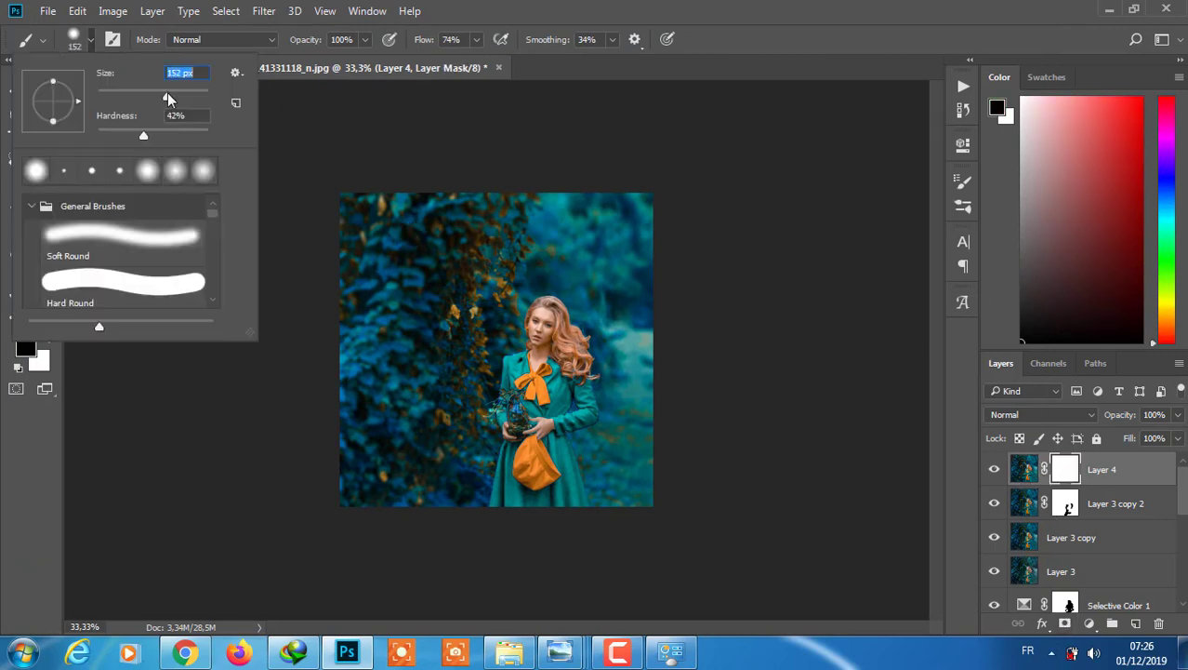
pyautogui.press('Return')
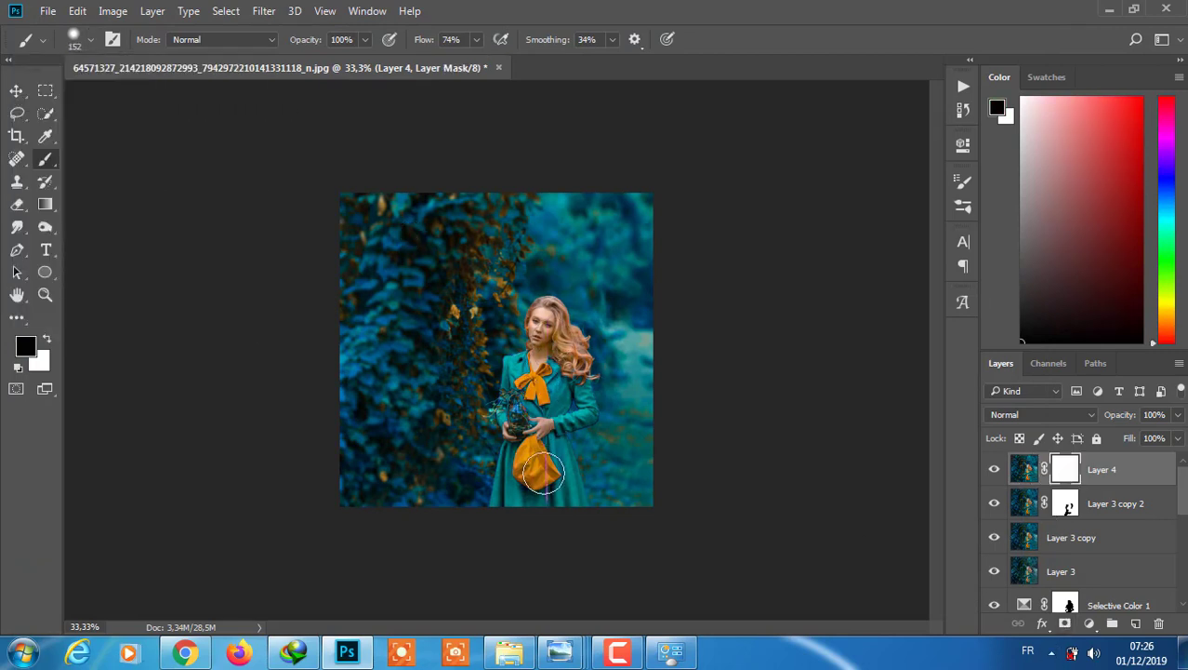
pyautogui.moveTo(567, 351)
pyautogui.mouseDown()
pyautogui.moveTo(554, 323)
pyautogui.moveTo(527, 409)
pyautogui.mouseUp()
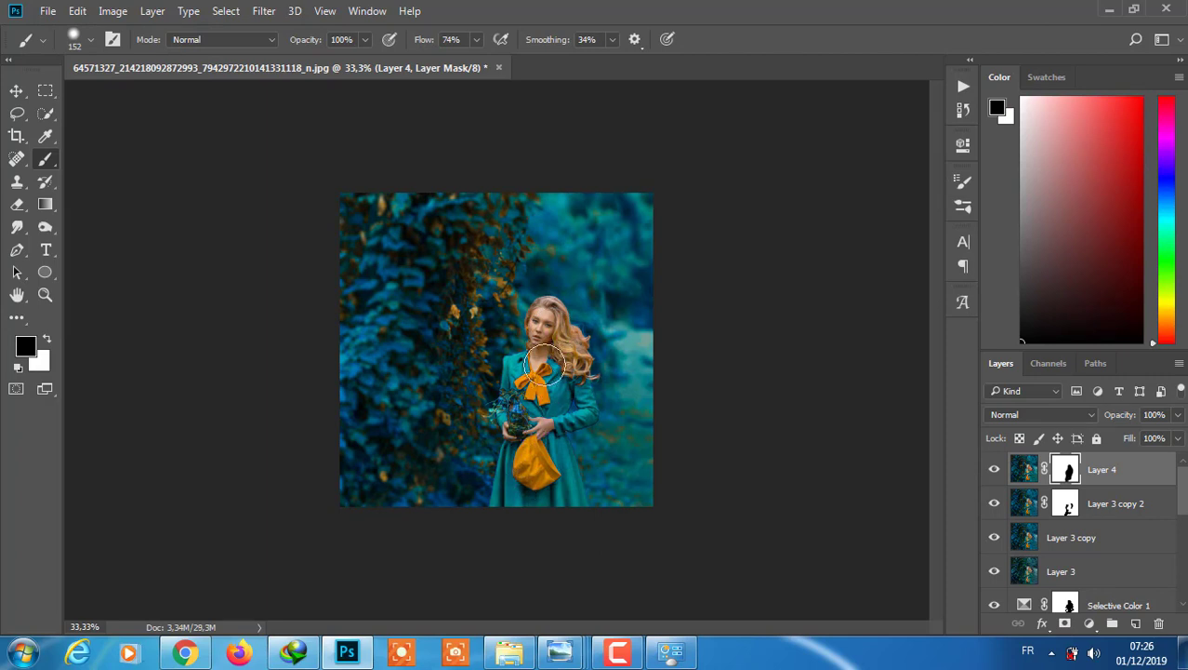
pyautogui.moveTo(535, 369); pyautogui.dragTo(507, 402)
# Add a new empty Layer 5 and shrink the brush to about 55 px.
pyautogui.click(1135, 623)
pyautogui.click(1112, 172)
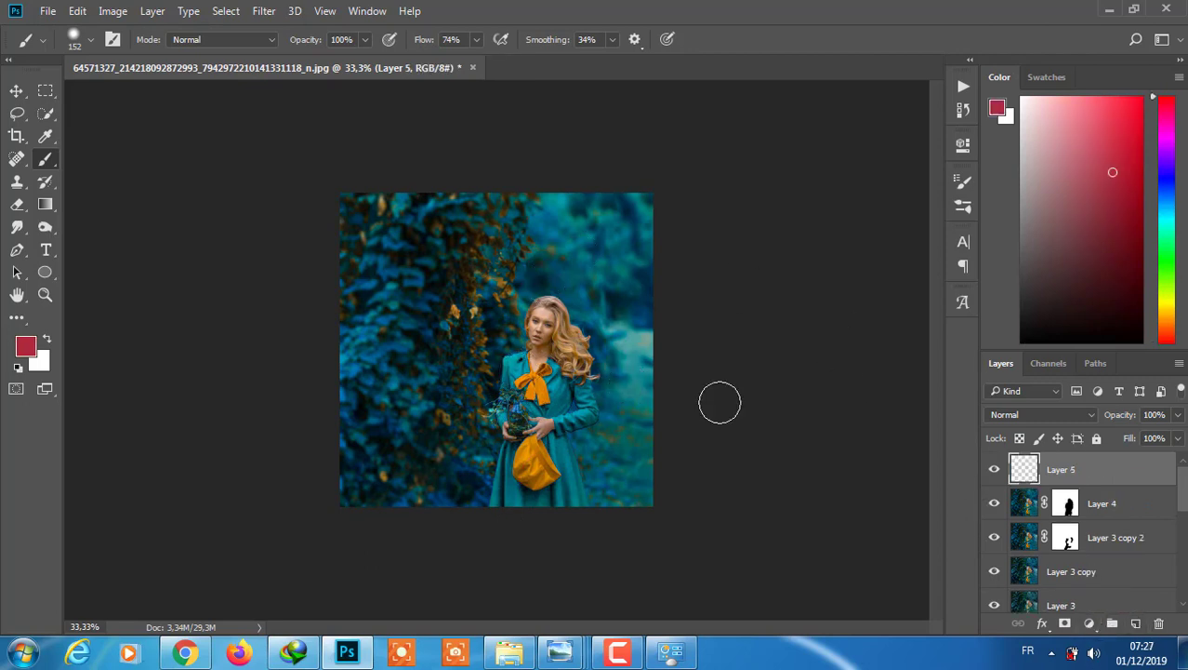
pyautogui.click(90, 39)
pyautogui.moveTo(139, 95); pyautogui.dragTo(128, 95)
pyautogui.click(518, 263)
# Sample the bow's orange and paint a stroke down the woman's right side.
pyautogui.click(90, 39)
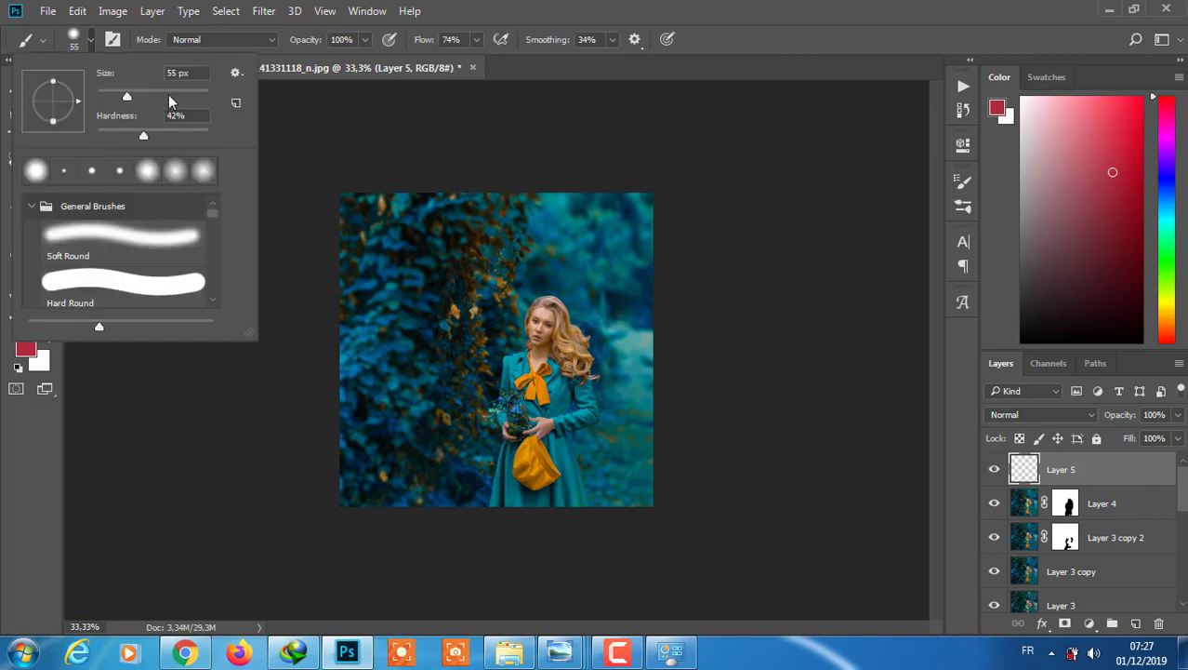
pyautogui.press('Escape')
pyautogui.click(44, 136)
pyautogui.click(539, 389)
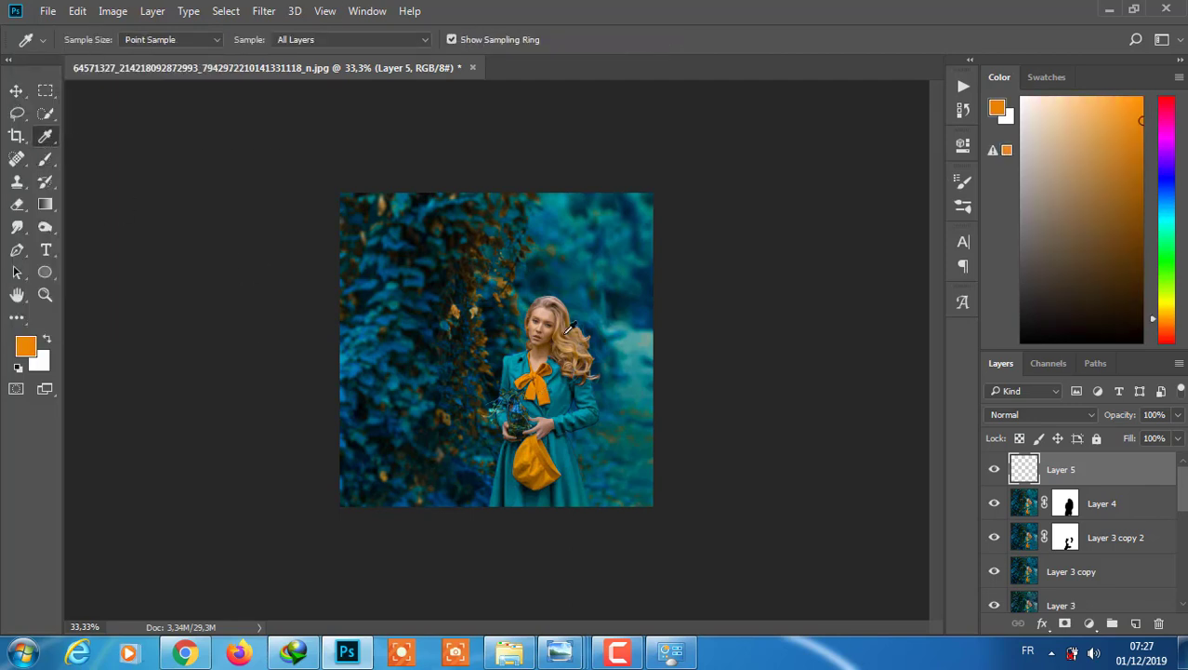
pyautogui.press('b')
pyautogui.click(90, 39)
pyautogui.press('Return')
pyautogui.moveTo(638, 376); pyautogui.dragTo(582, 507)
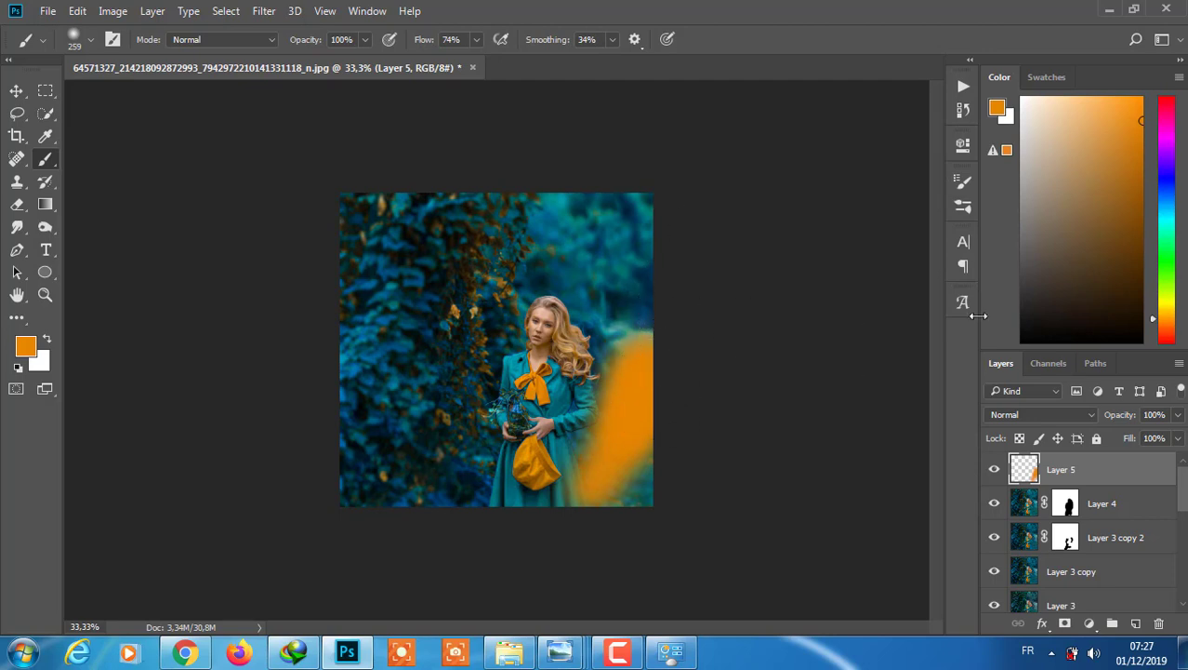
# Blend the orange glow layer in Hard Light at about 30% opacity.
pyautogui.click(1042, 414)
pyautogui.click(1055, 241)
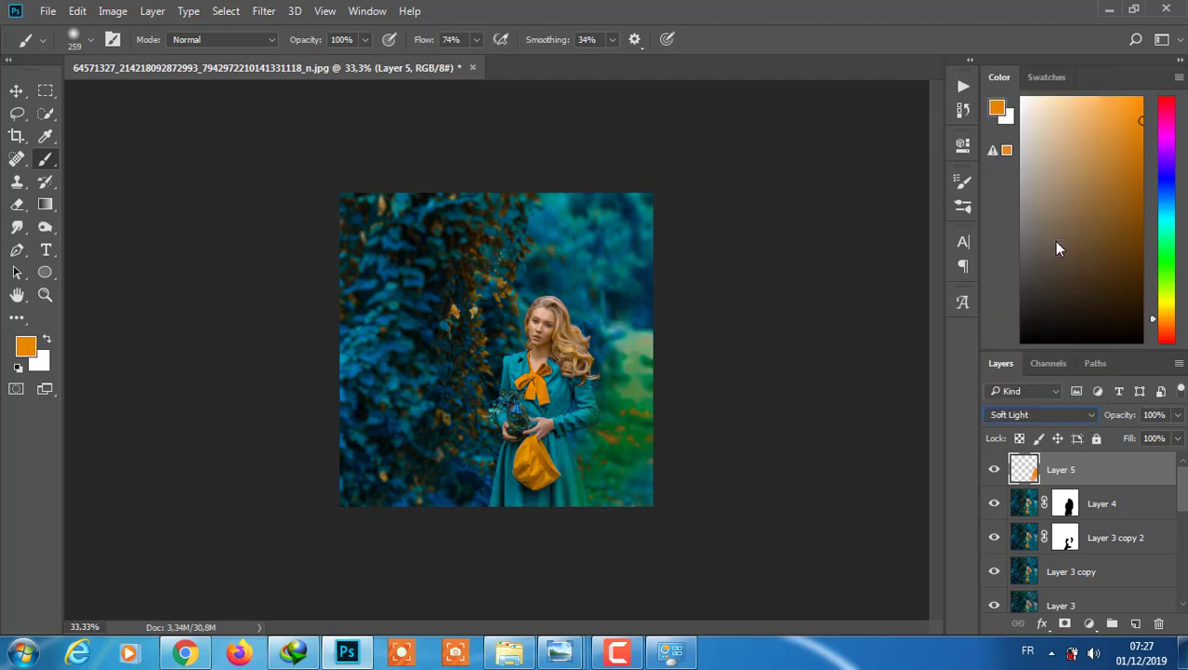
pyautogui.click(1067, 414)
pyautogui.click(1068, 181)
pyautogui.click(1179, 414)
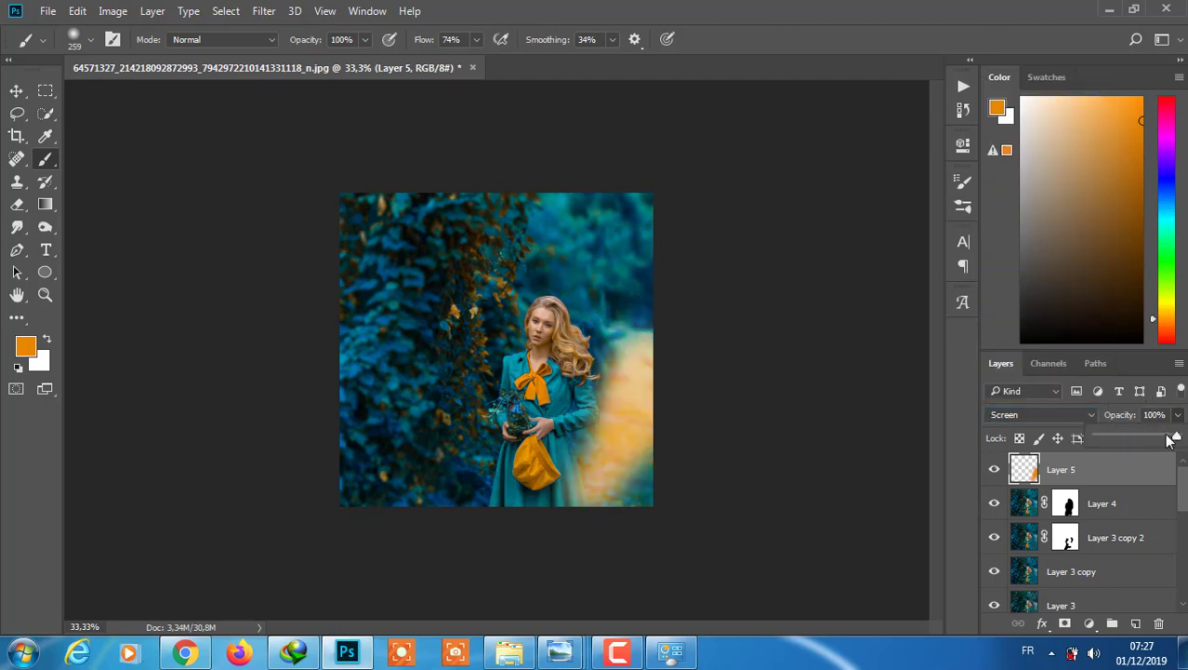
pyautogui.moveTo(1178, 438); pyautogui.dragTo(1128, 439)
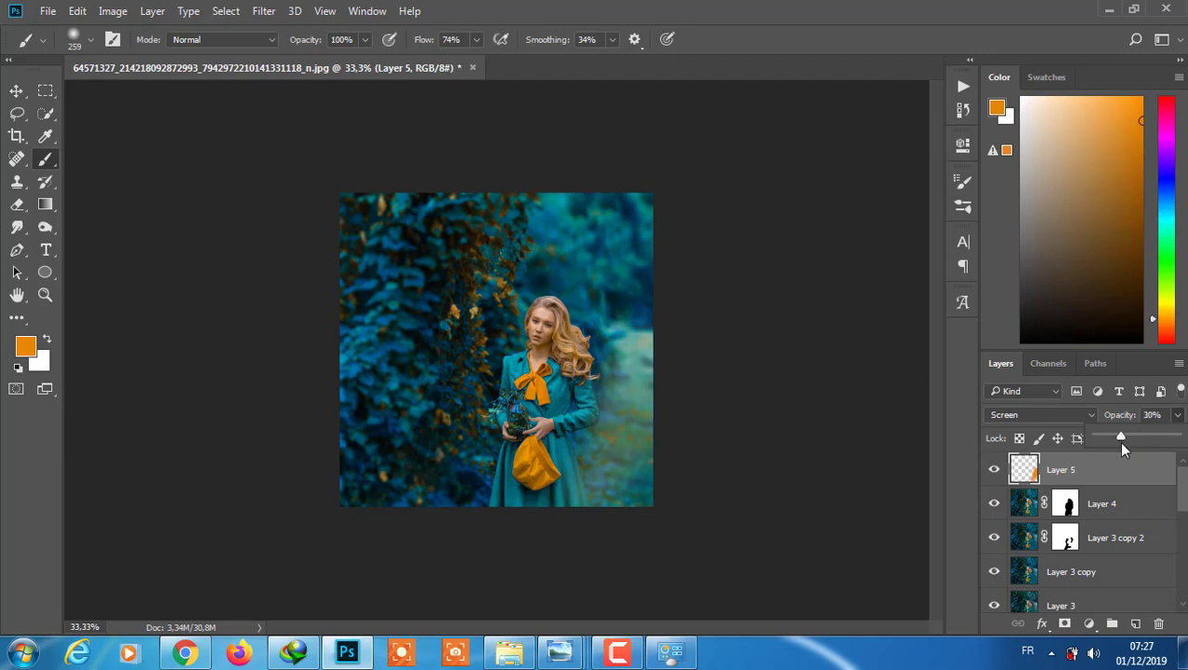
pyautogui.click(1083, 415)
pyautogui.click(1046, 242)
pyautogui.click(1072, 414)
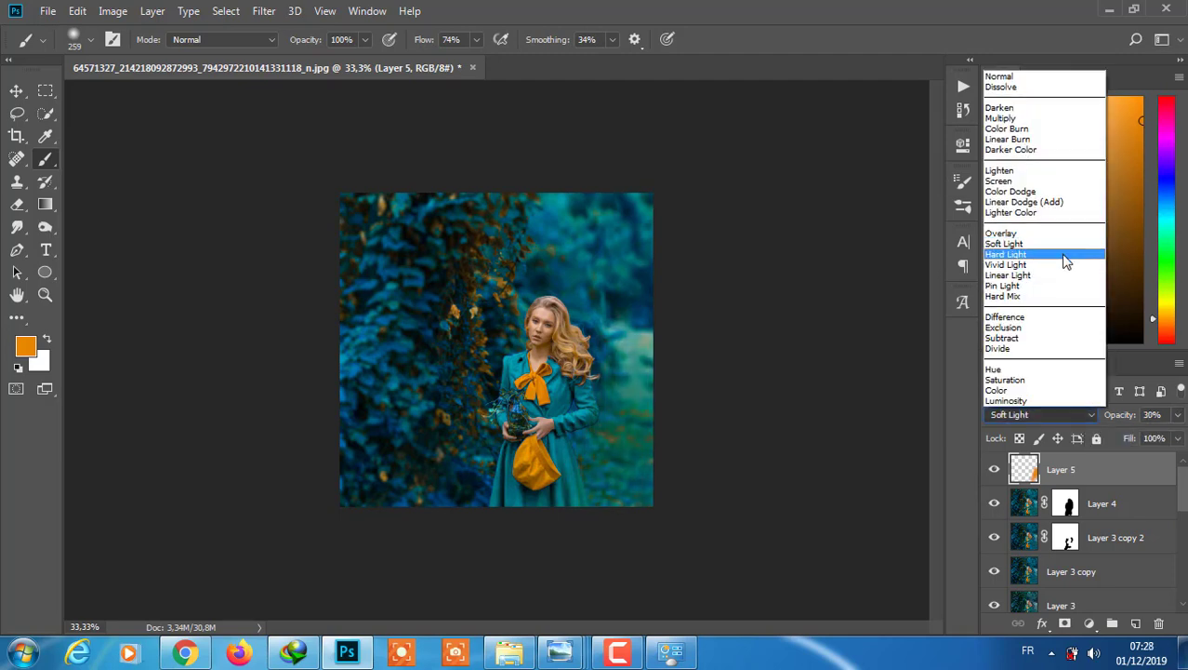
pyautogui.click(1061, 254)
# Set the eraser to 95 px and duplicate the glow layer as Layer 5 copy.
pyautogui.click(17, 181)
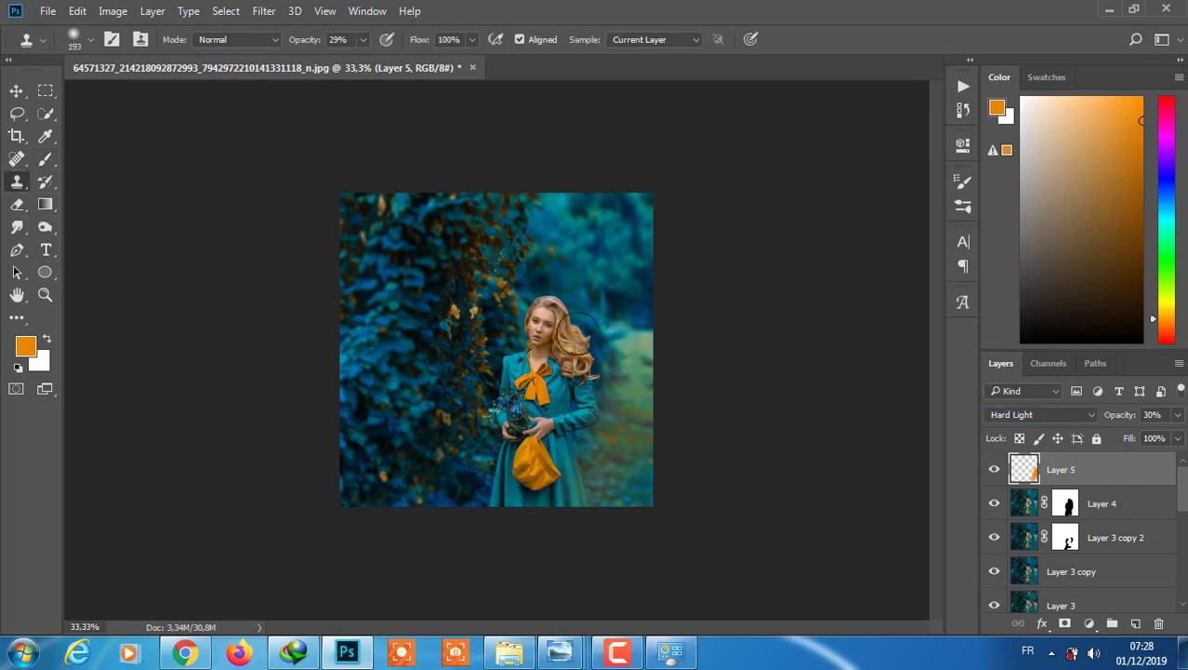
pyautogui.click(577, 333)
pyautogui.press('Return')
pyautogui.press('e')
pyautogui.rightClick(262, 148)
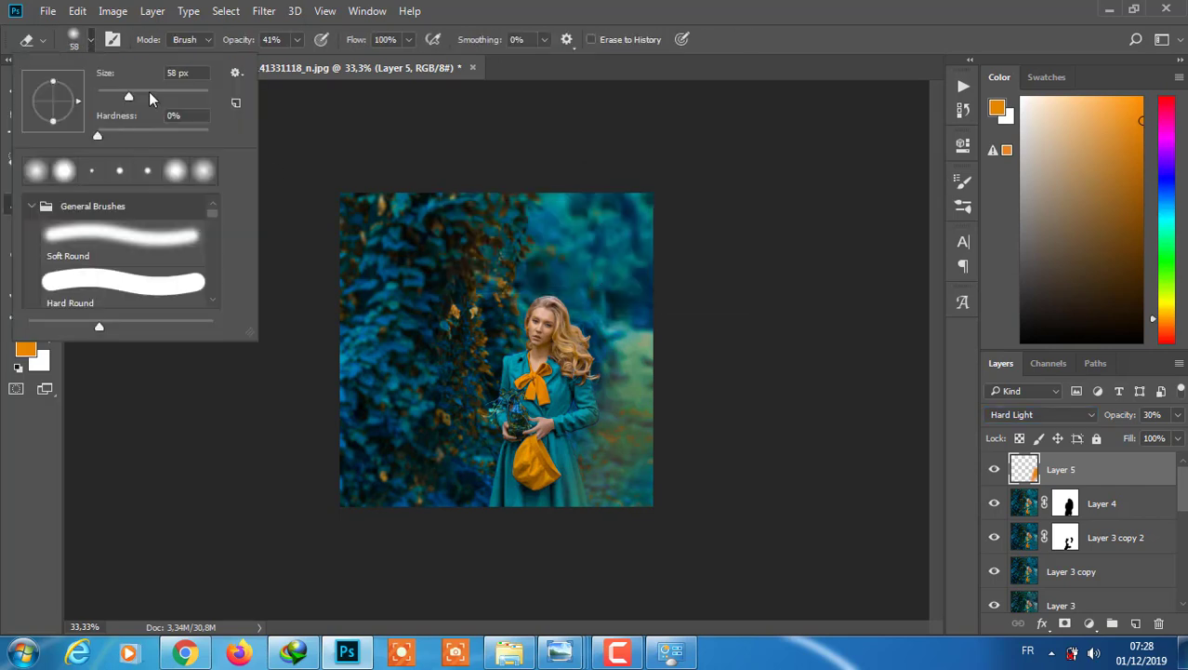
pyautogui.write('95')
pyautogui.press('Return')
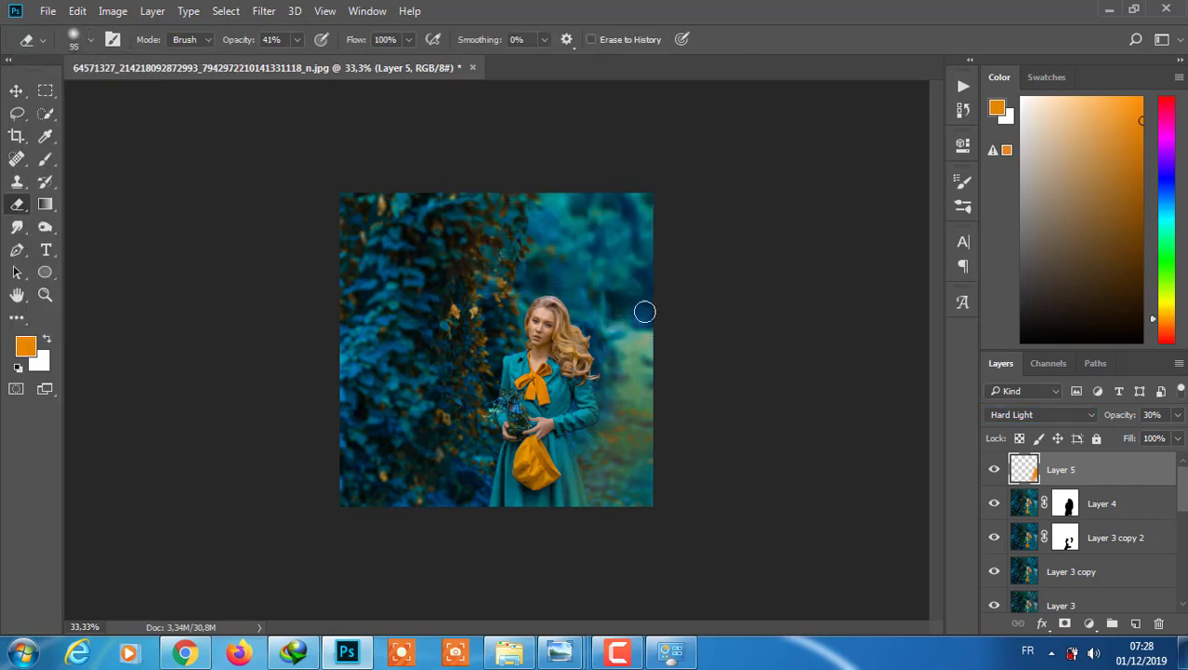
pyautogui.hotkey('ctrl', 'j')
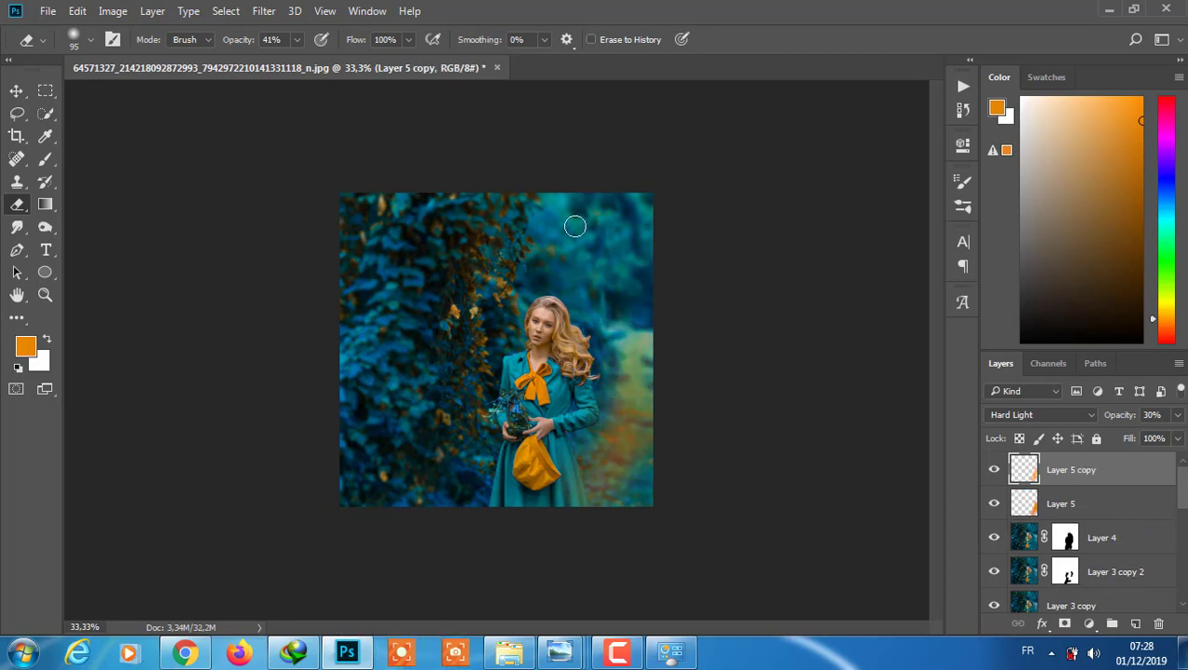
# Merge Layer 5 down into Layer 5 copy.
pyautogui.rightClick(1027, 504)
pyautogui.keyDown('shift'); pyautogui.click(1060, 507); pyautogui.keyUp('shift')
pyautogui.rightClick(1060, 507)
pyautogui.click(819, 588)
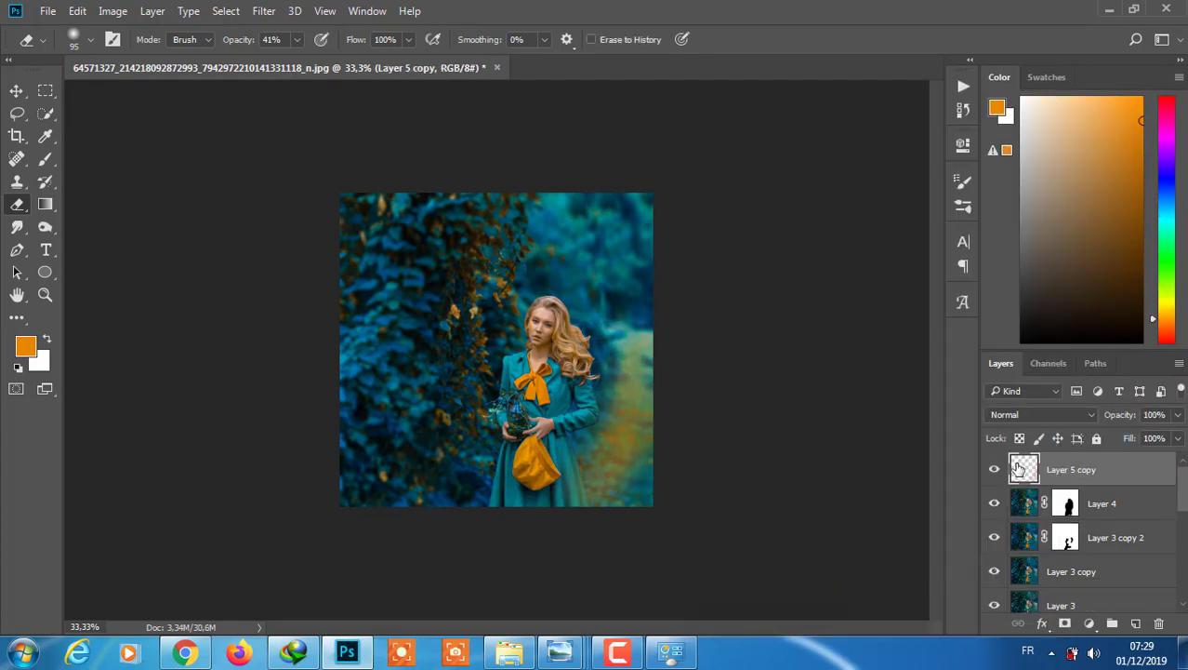
# Add a clipped Hue/Saturation adjustment with Hue -20 and Saturation +59.
pyautogui.click(1089, 623)
pyautogui.click(1041, 337)
pyautogui.moveTo(802, 252)
pyautogui.mouseDown()
pyautogui.moveTo(757, 255)
pyautogui.moveTo(784, 256)
pyautogui.moveTo(797, 290)
pyautogui.moveTo(872, 290)
pyautogui.mouseUp()
pyautogui.hotkey('ctrl', 'alt', 'g')
pyautogui.moveTo(784, 257); pyautogui.dragTo(781, 261)
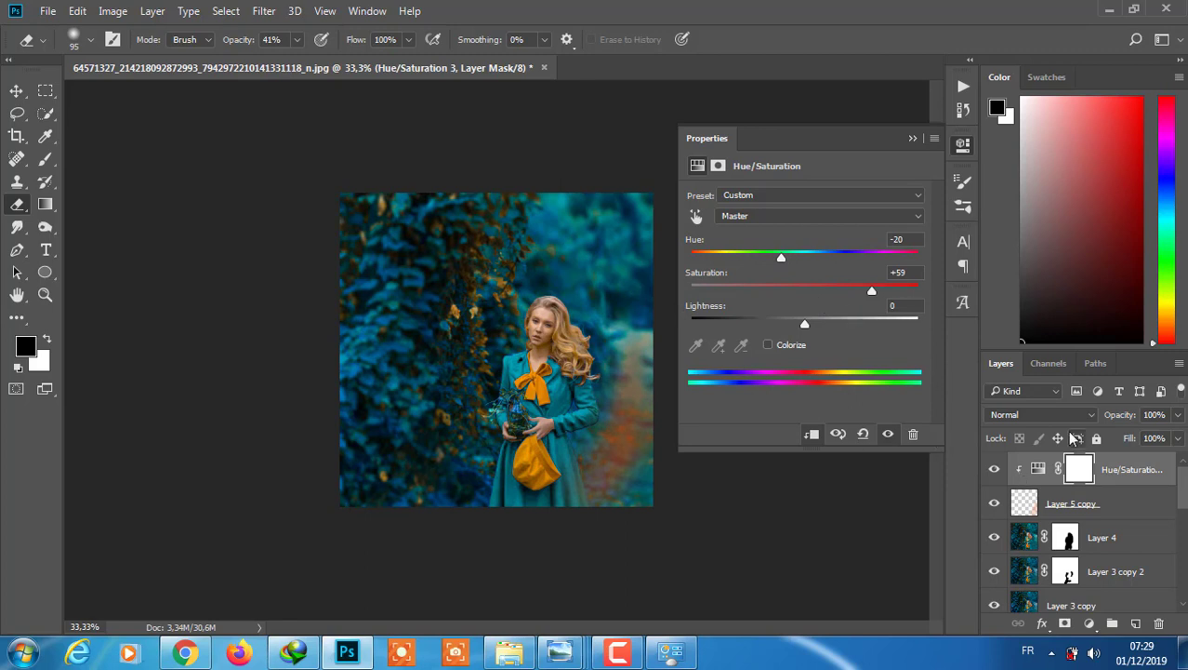
pyautogui.click(1081, 476)
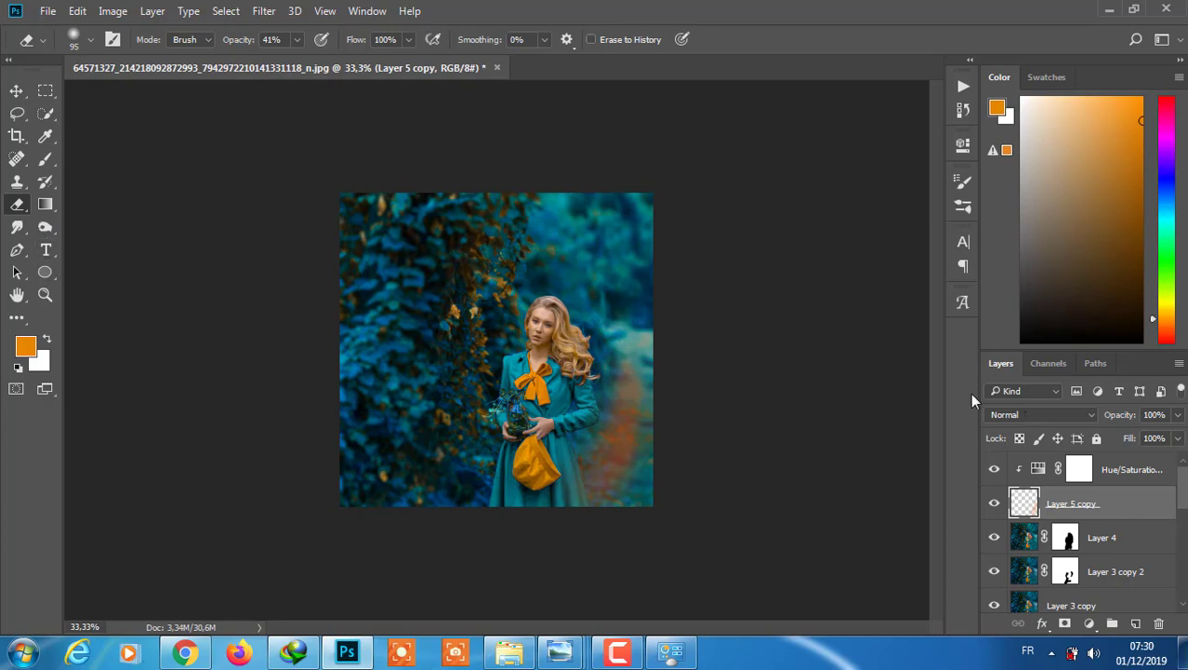
# Stamp all visible layers into a new top Layer 5 with Ctrl+Alt+Shift+E.
pyautogui.hotkey('ctrl', '+')
pyautogui.hotkey('ctrl', '+')
pyautogui.hotkey('ctrl', '+')
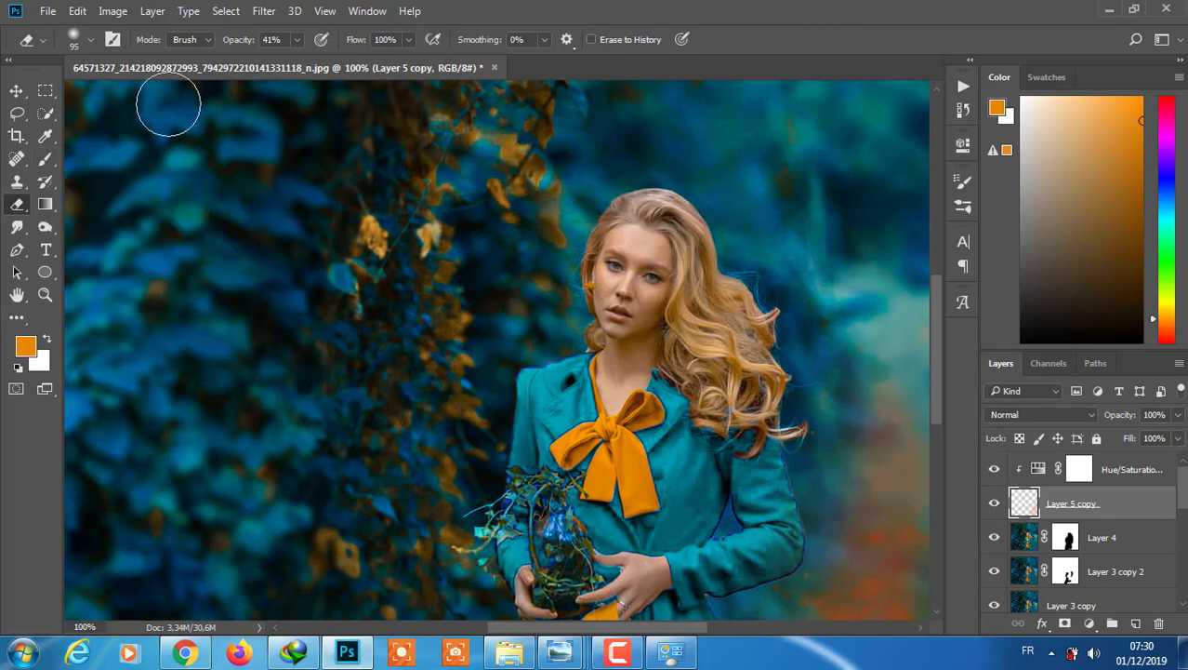
pyautogui.hotkey('ctrl', '-')
pyautogui.hotkey('ctrl', '-')
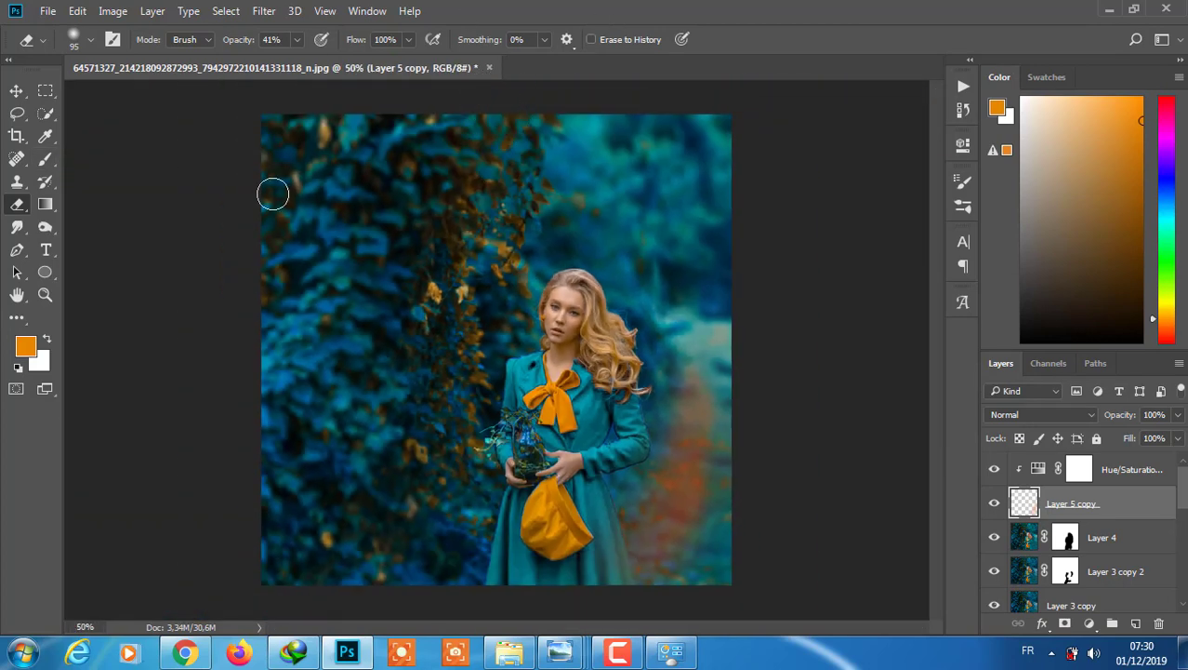
pyautogui.click(1103, 465)
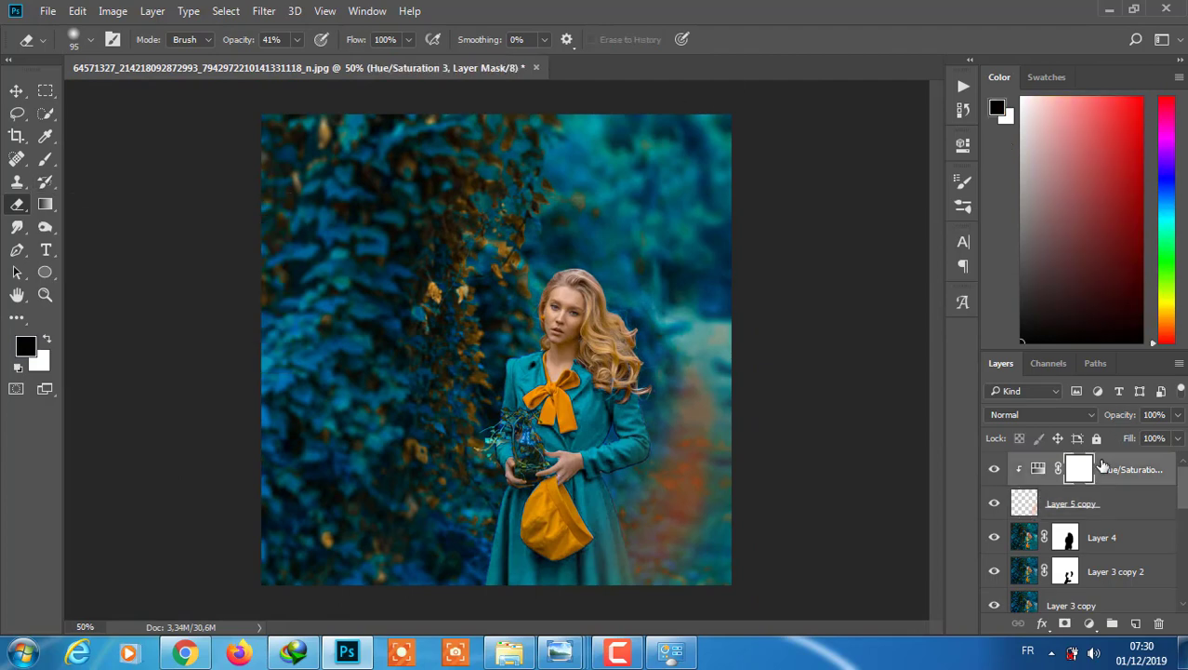
pyautogui.hotkey('ctrl', 'alt', 'shift', 'e')
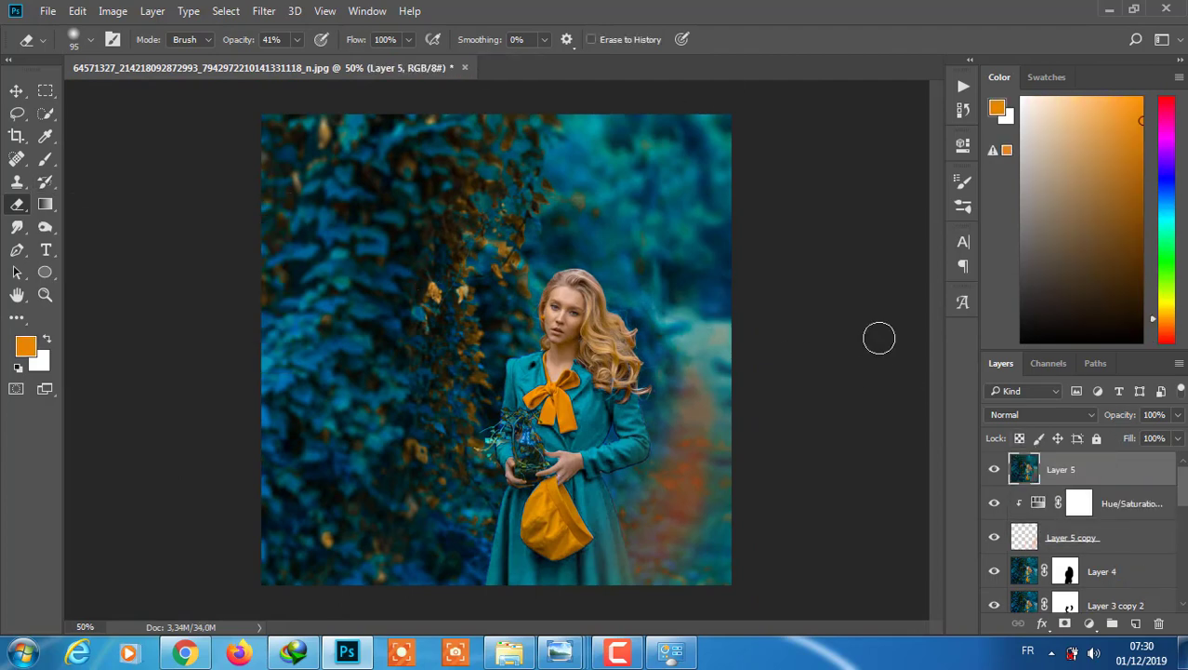
# Add a Brightness/Contrast adjustment layer that raises brightness to 36.
pyautogui.click(1089, 624)
pyautogui.click(1095, 310)
pyautogui.moveTo(804, 237); pyautogui.dragTo(823, 236)
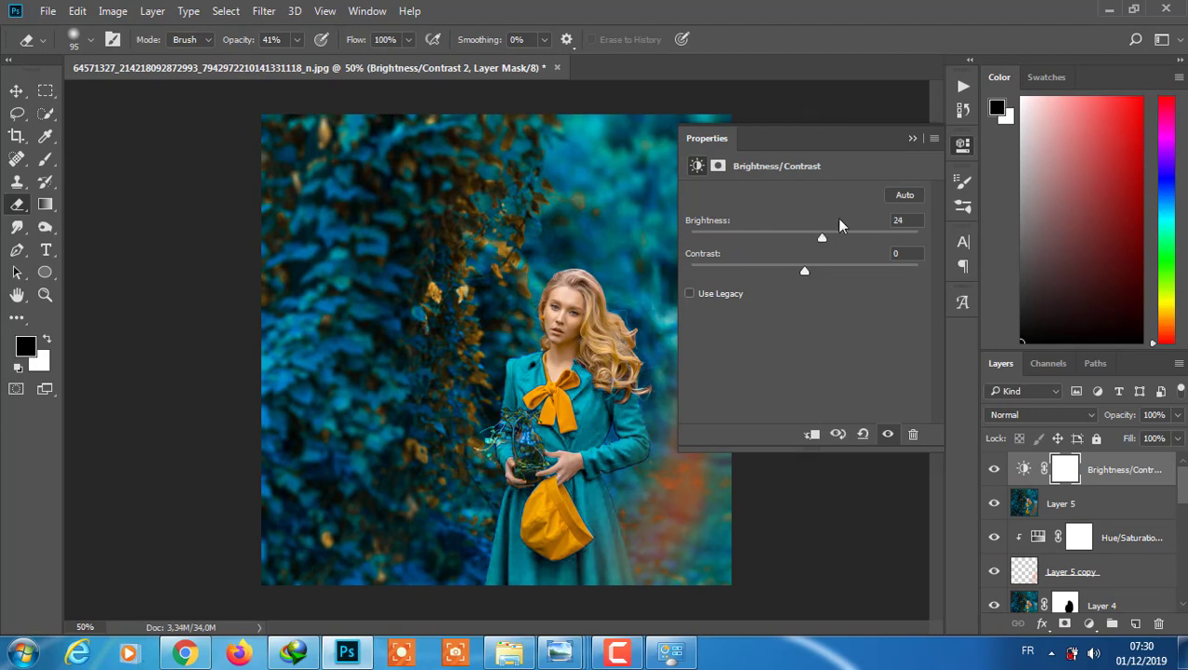
pyautogui.click(912, 138)
# Set up the Dodge tool on Layer 5 with Highlights range and 8% exposure.
pyautogui.hotkey('ctrl', '+')
pyautogui.hotkey('ctrl', '+')
pyautogui.hotkey('ctrl', '+')
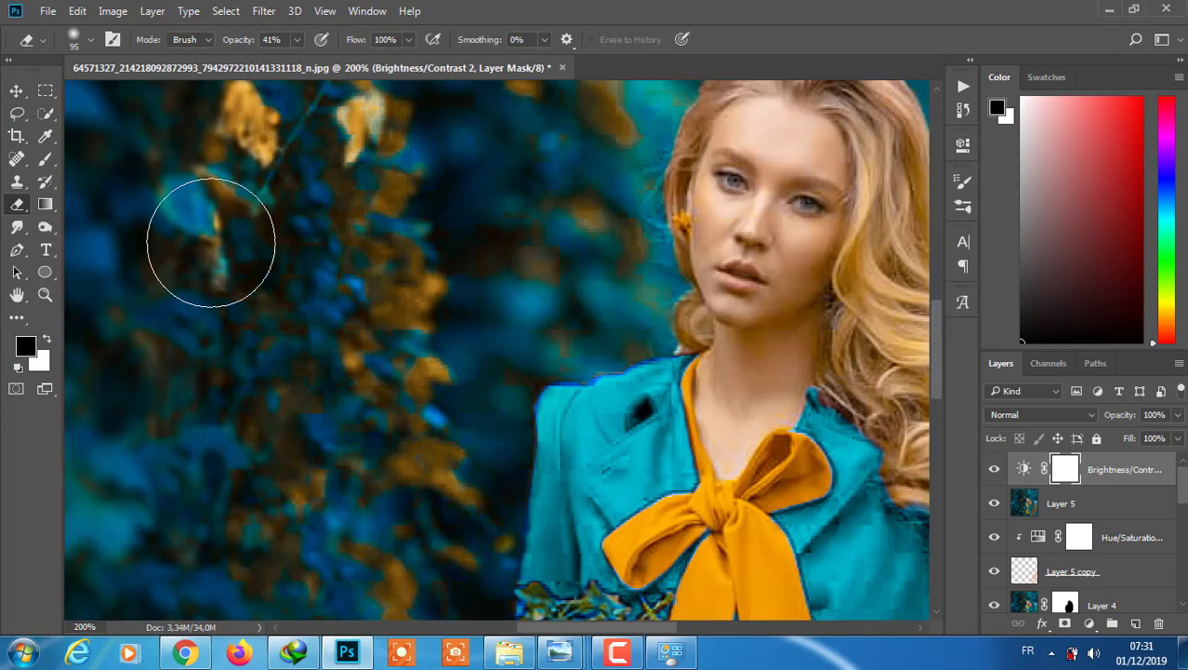
pyautogui.click(44, 226)
pyautogui.click(90, 39)
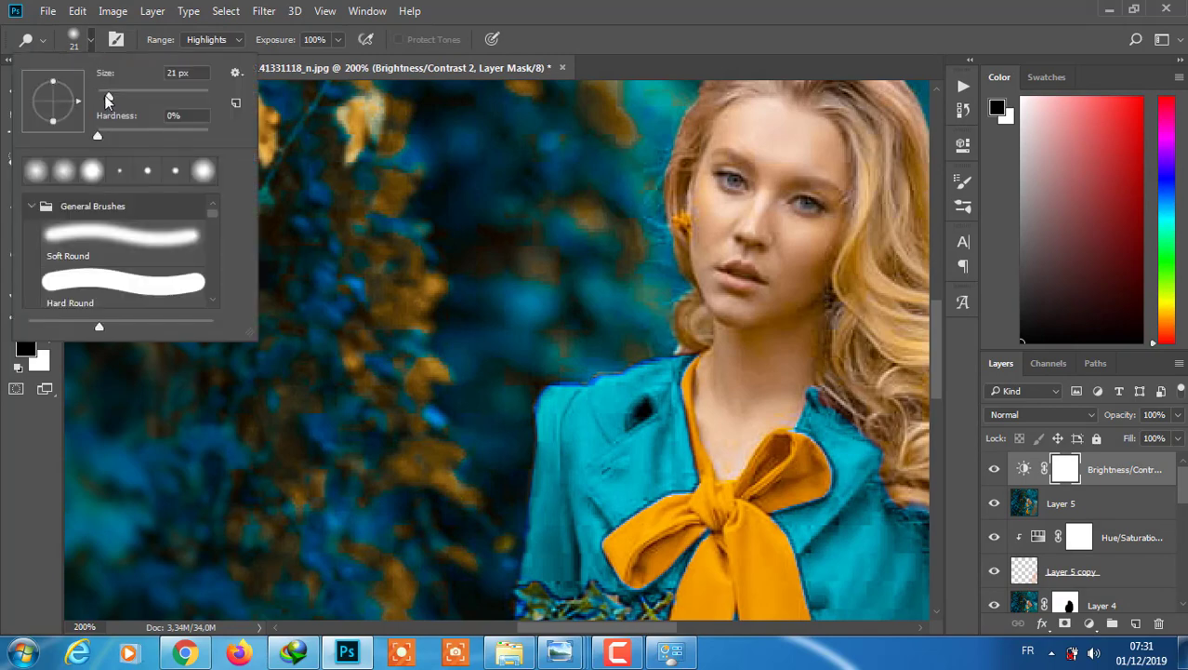
pyautogui.click(598, 264)
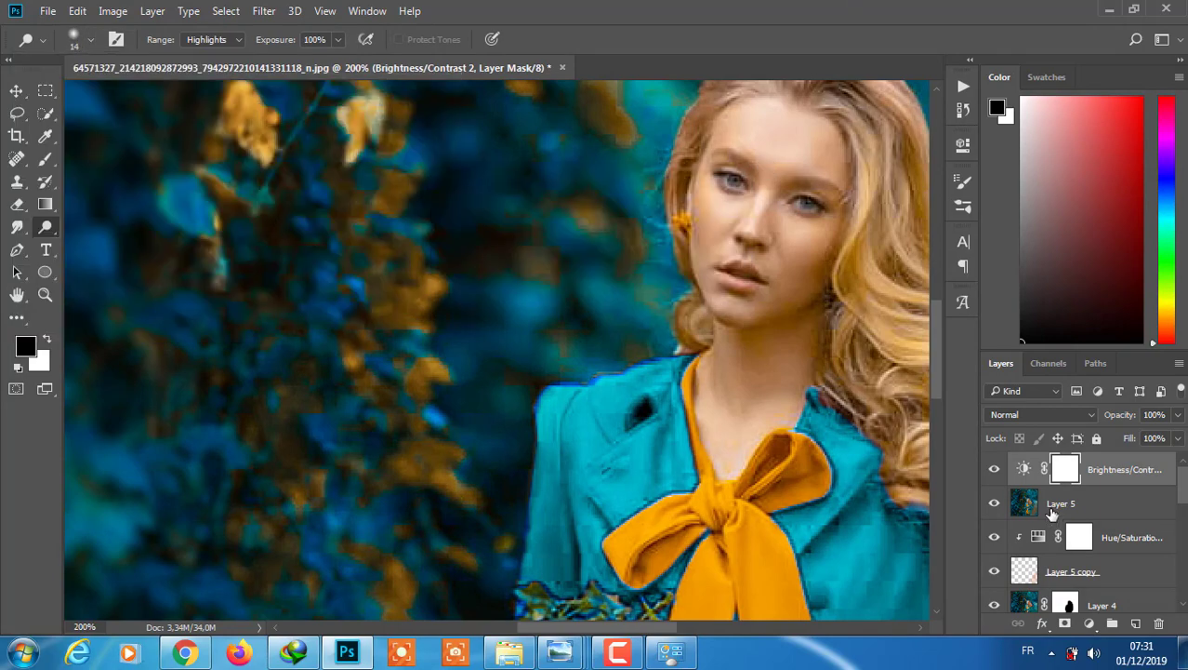
pyautogui.hscroll(5, 834, 628)
pyautogui.scroll(3, 939, 311)
pyautogui.scroll(2, 500, 486)
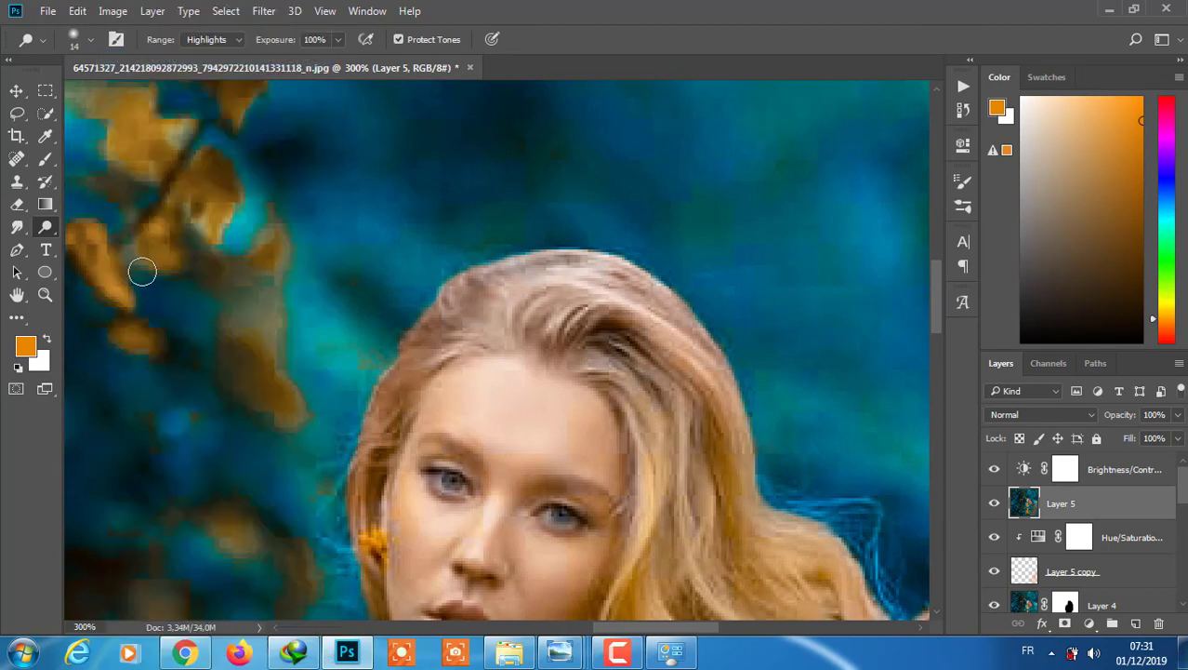
pyautogui.click(90, 39)
pyautogui.click(480, 7)
pyautogui.click(316, 39)
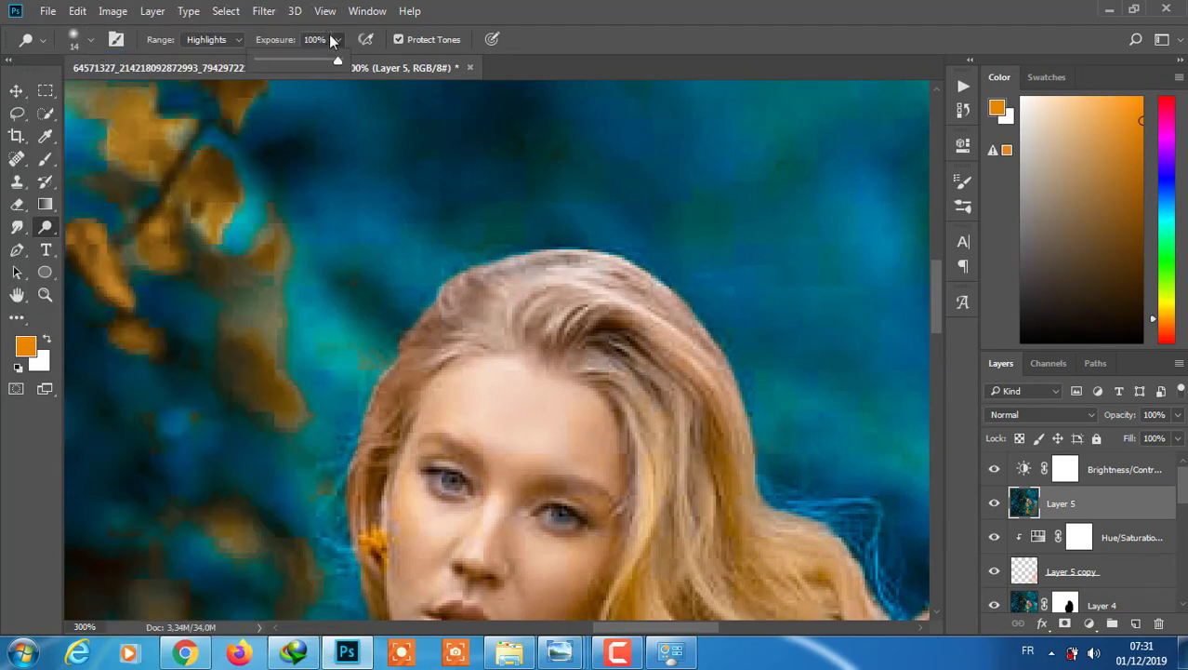
pyautogui.write('8')
# Resize the dodge brush from 36 px to 25 px, then to 10 px.
pyautogui.scroll(-5, 935, 313)
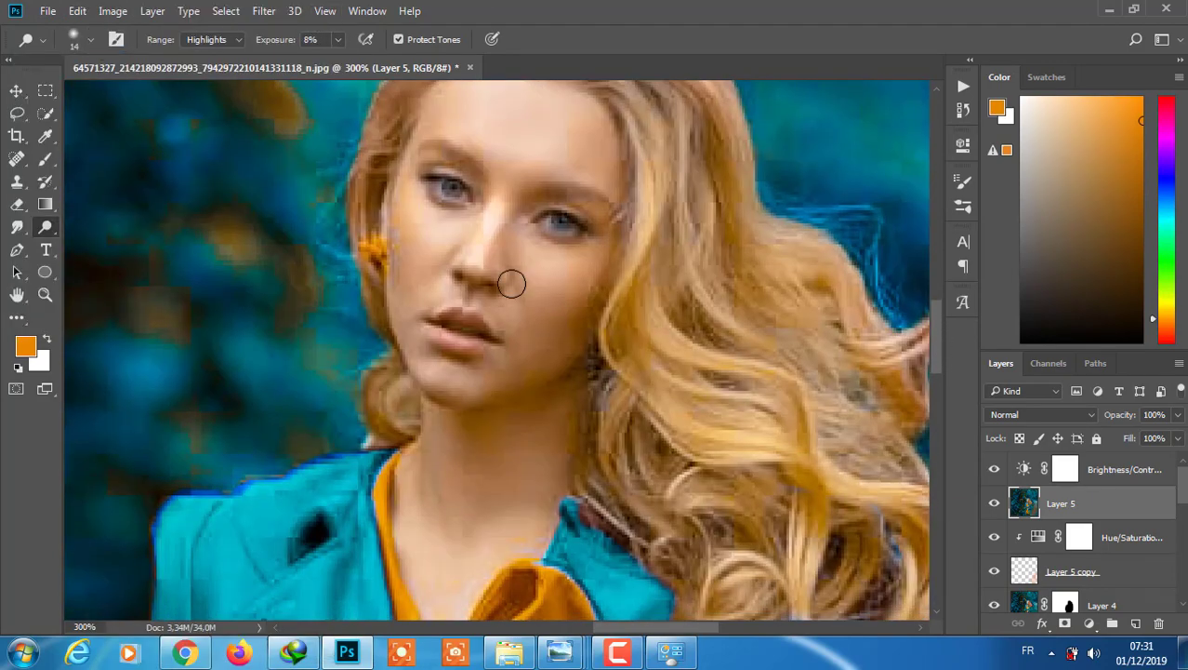
pyautogui.click(90, 39)
pyautogui.write('36')
pyautogui.press('Return')
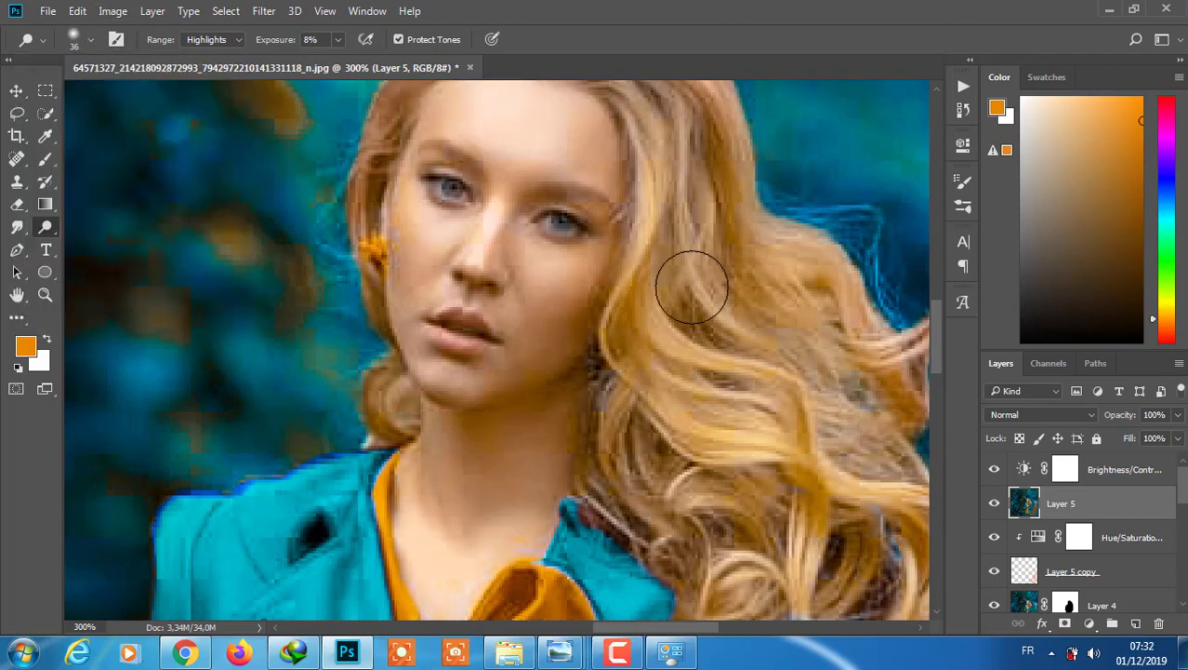
pyautogui.scroll(-5, 935, 366)
pyautogui.click(94, 43)
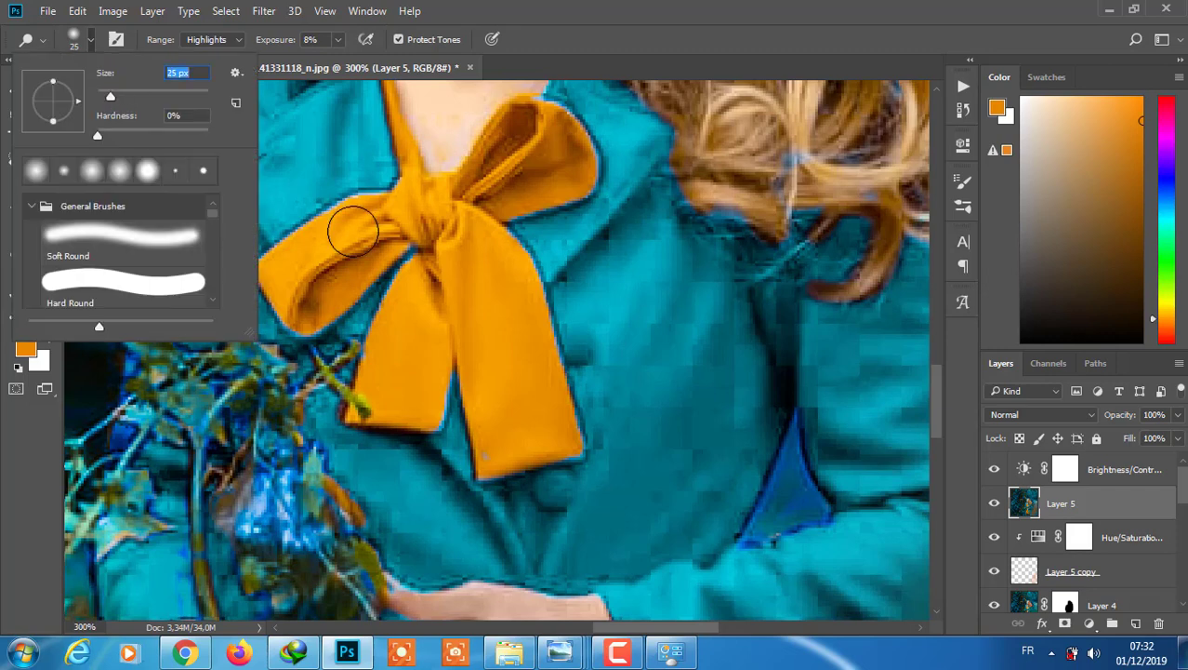
pyautogui.click(484, 305)
pyautogui.click(89, 39)
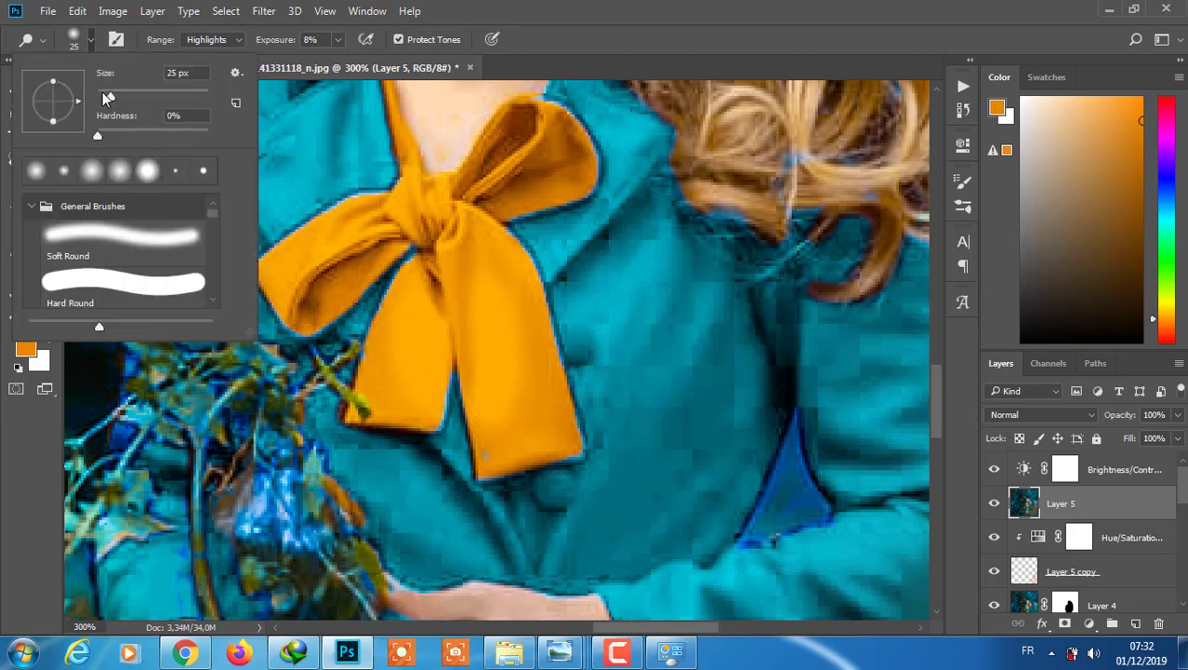
pyautogui.click(398, 206)
# Dodge the upper-right and left lobes of the orange bow to lighten them.
pyautogui.moveTo(521, 150)
pyautogui.mouseDown()
pyautogui.moveTo(578, 175)
pyautogui.moveTo(576, 186)
pyautogui.moveTo(554, 151)
pyautogui.mouseUp()
pyautogui.moveTo(393, 326)
pyautogui.mouseDown()
pyautogui.moveTo(361, 233)
pyautogui.moveTo(332, 209)
pyautogui.moveTo(302, 304)
pyautogui.moveTo(326, 315)
pyautogui.mouseUp()
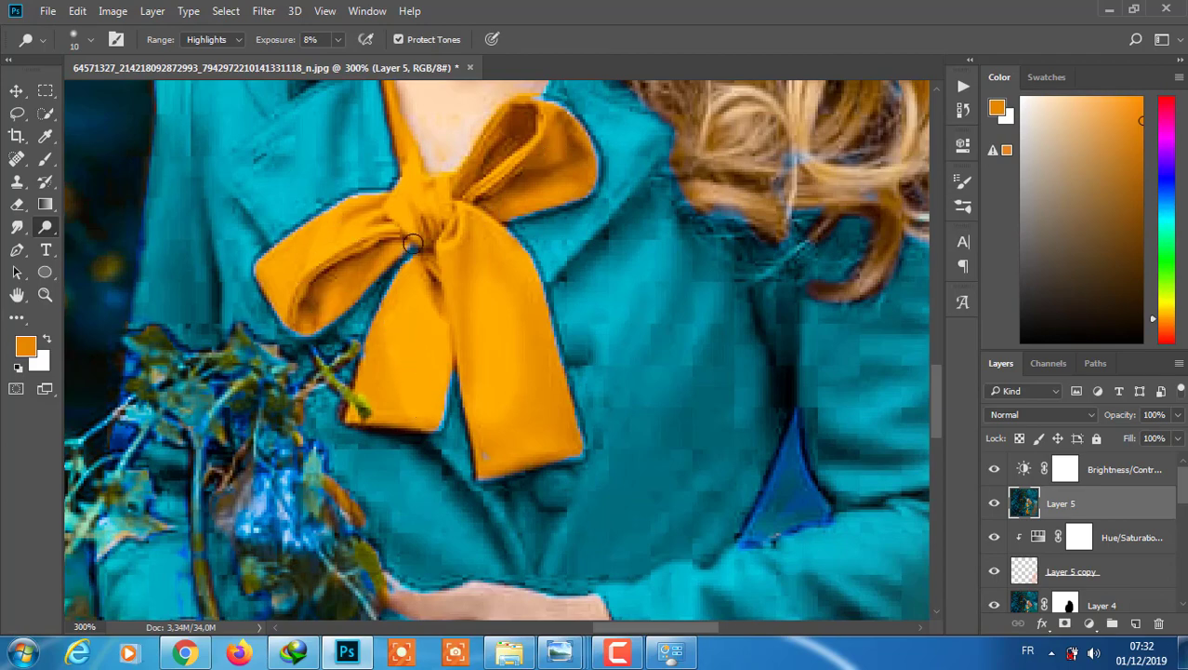
pyautogui.moveTo(934, 392); pyautogui.dragTo(932, 304)
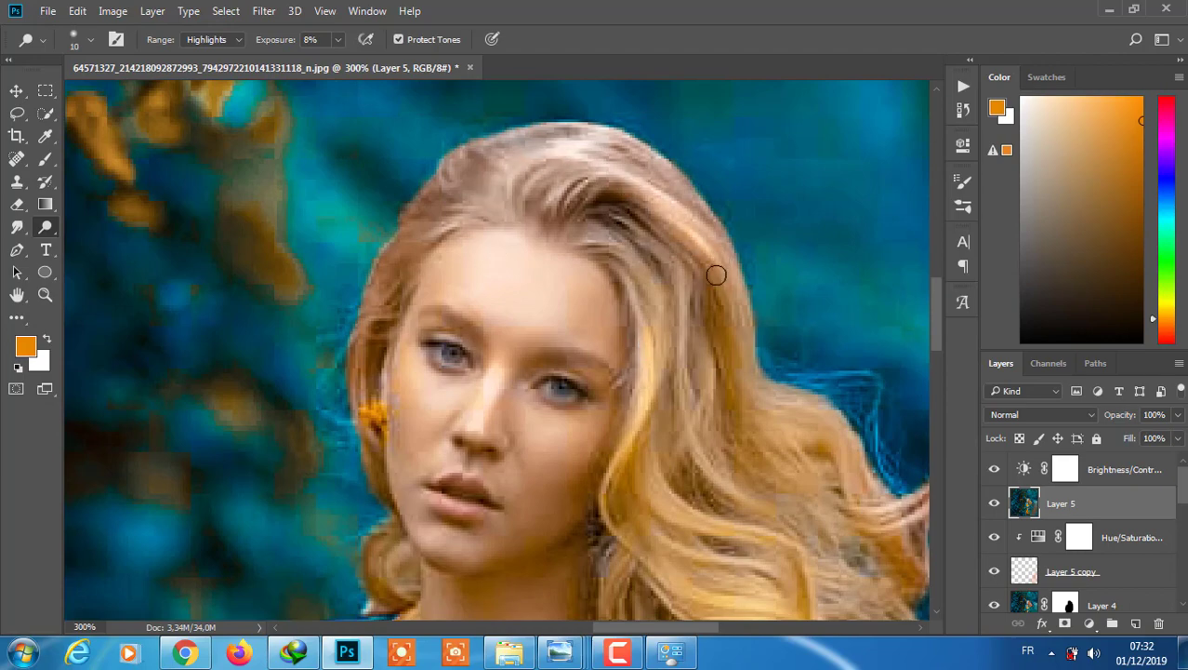
pyautogui.scroll(-5, 716, 372)
pyautogui.moveTo(662, 629); pyautogui.dragTo(698, 632)
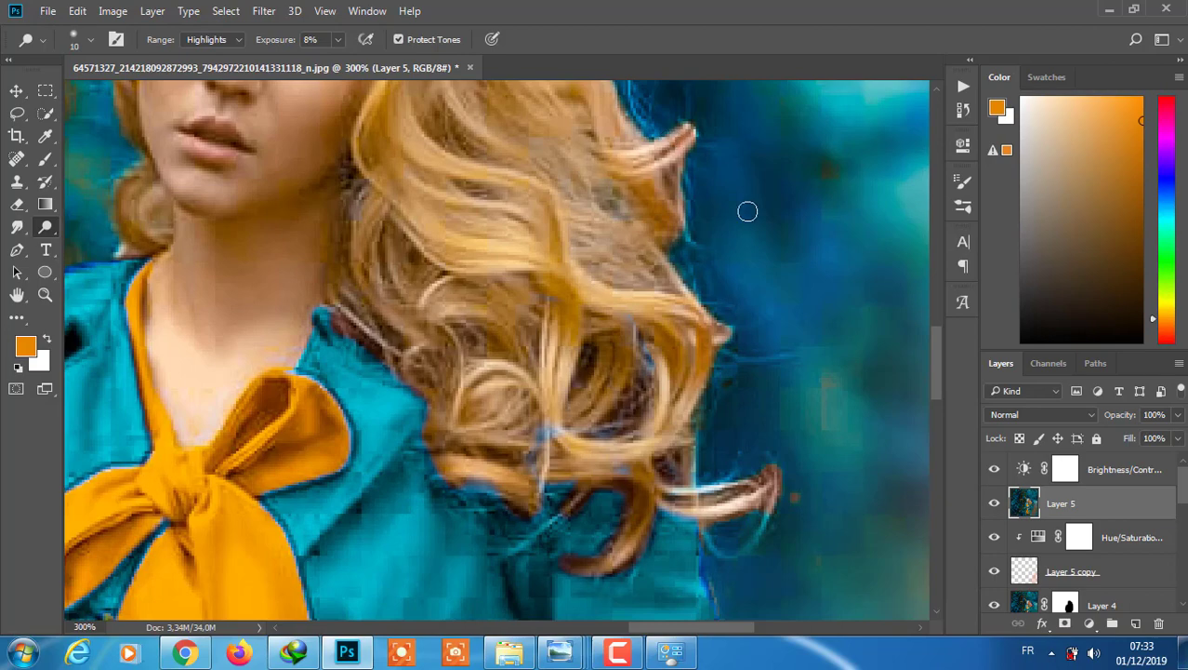
pyautogui.scroll(5, 904, 283)
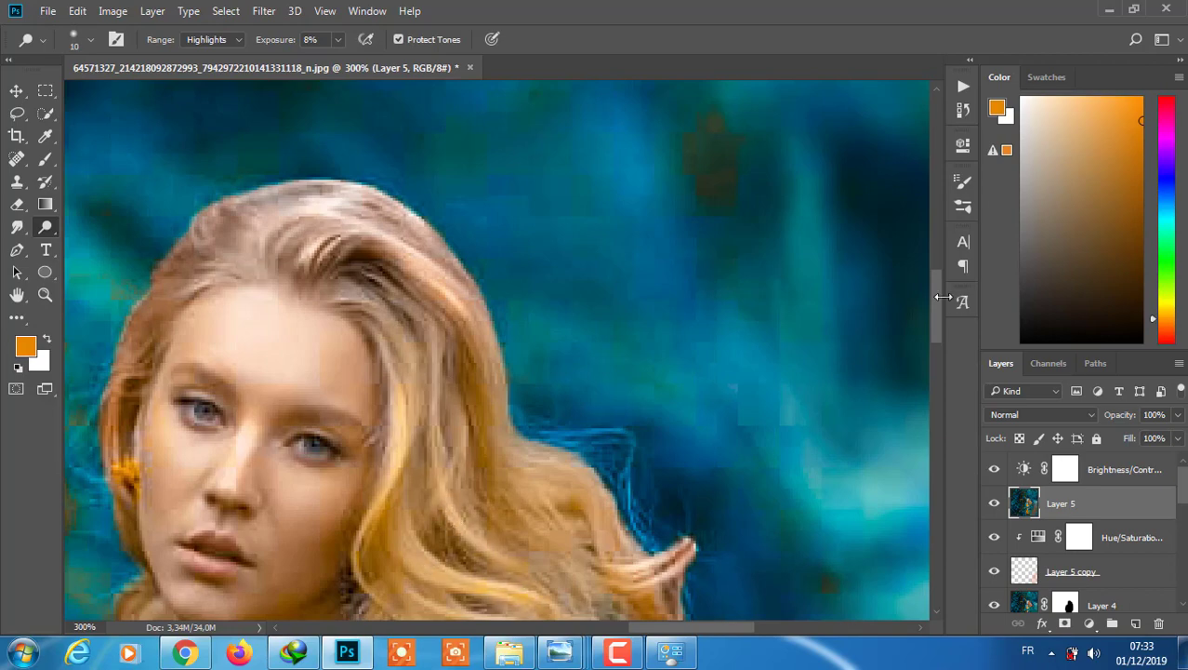
pyautogui.scroll(-5, 523, 341)
# Dodge highlights in the woman's hair strands and along the left hairline.
pyautogui.moveTo(503, 383); pyautogui.dragTo(530, 389)
pyautogui.moveTo(359, 442); pyautogui.dragTo(362, 458)
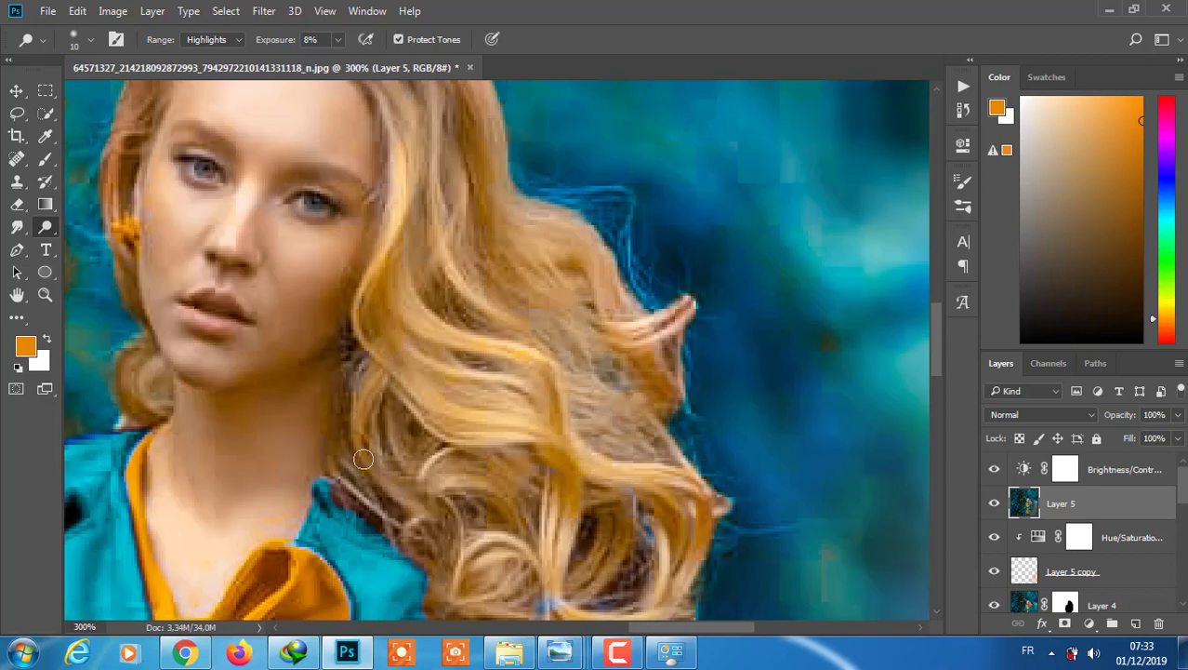
pyautogui.scroll(-5, 538, 495)
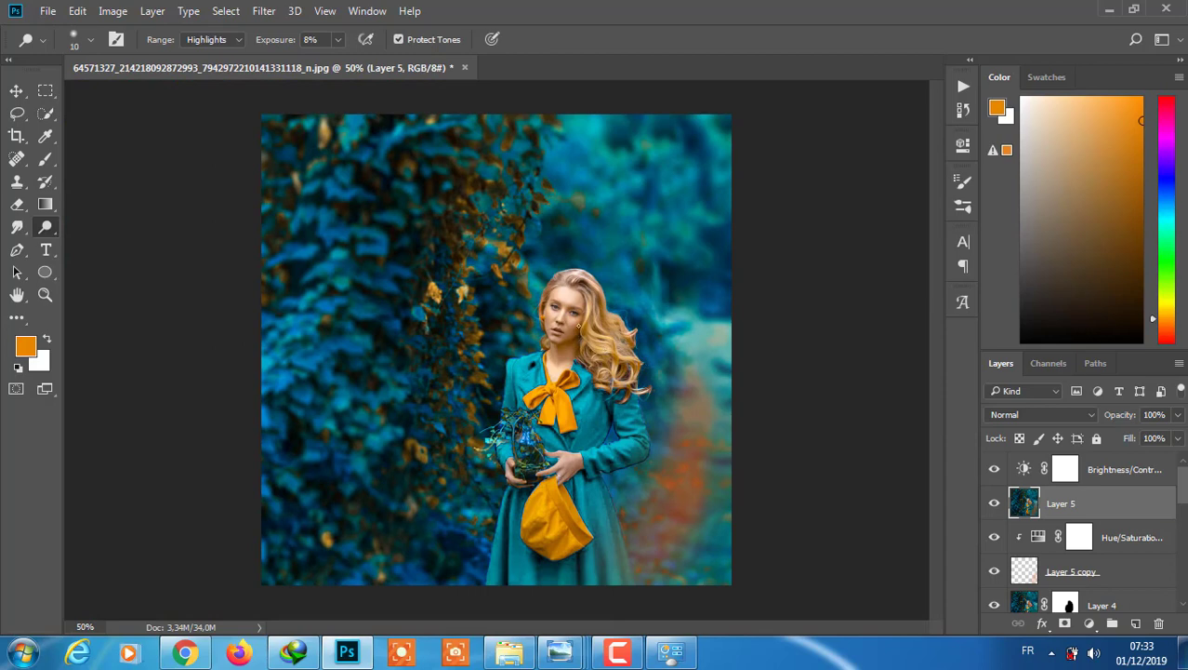
pyautogui.scroll(-1, 579, 326)
pyautogui.scroll(1, 578, 326)
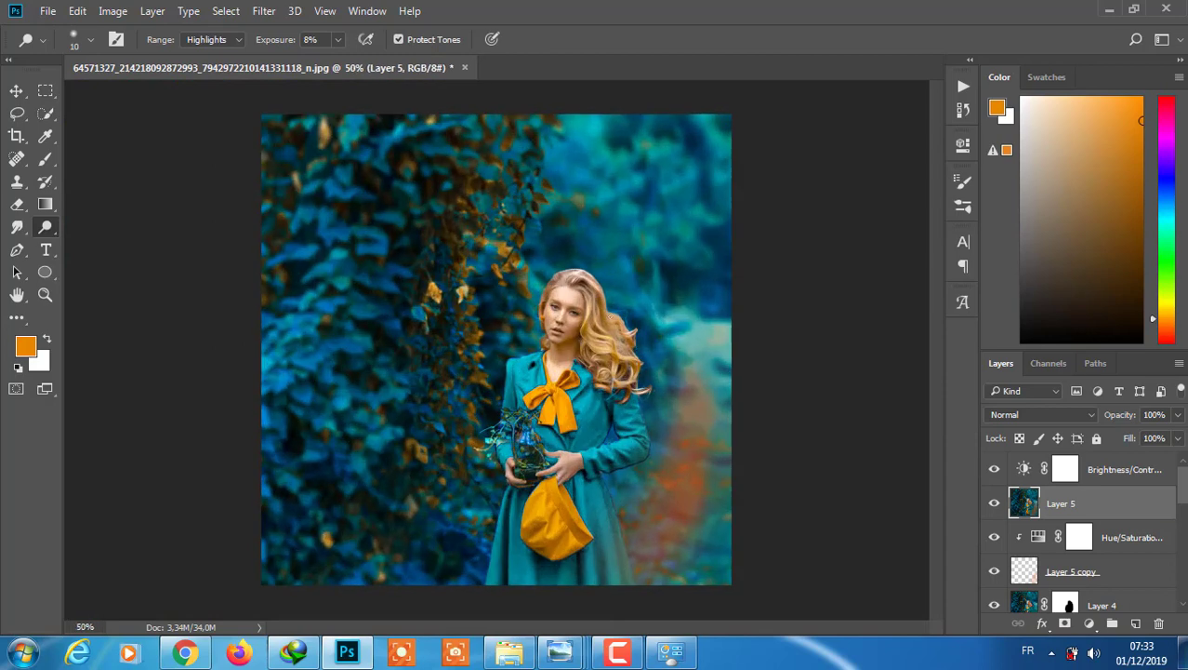
# Lower the Brightness/Contrast adjustment's contrast to -24.
pyautogui.doubleClick(1025, 473)
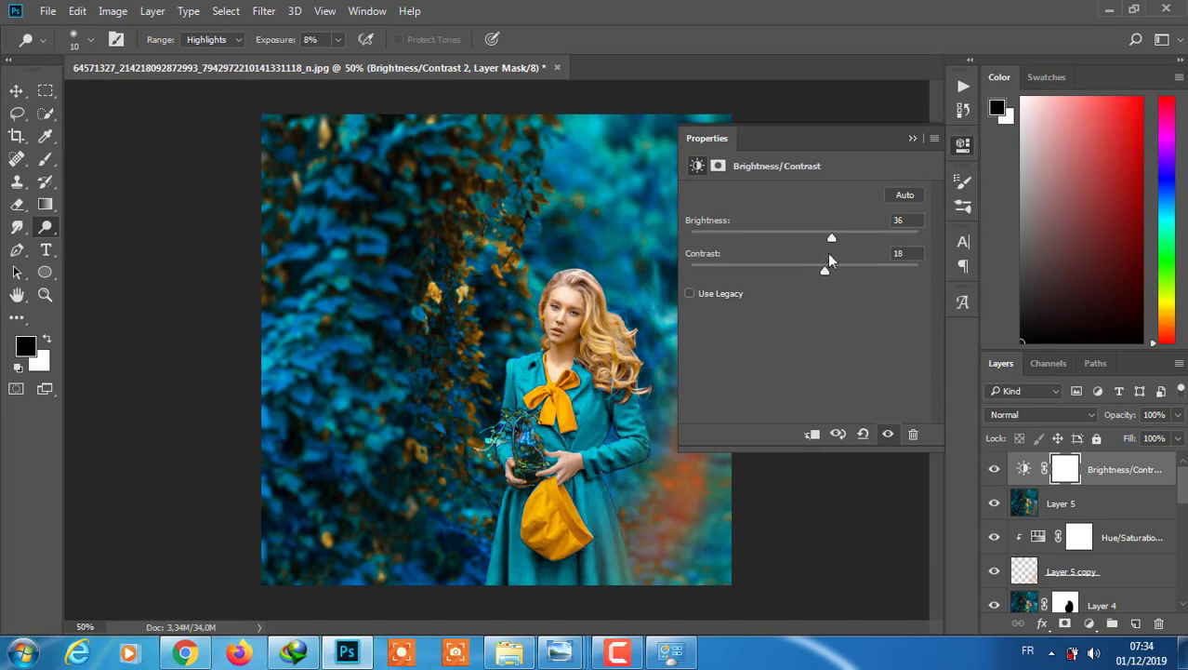
pyautogui.moveTo(819, 274); pyautogui.dragTo(750, 275)
pyautogui.click(911, 140)
pyautogui.scroll(-1, 911, 144)
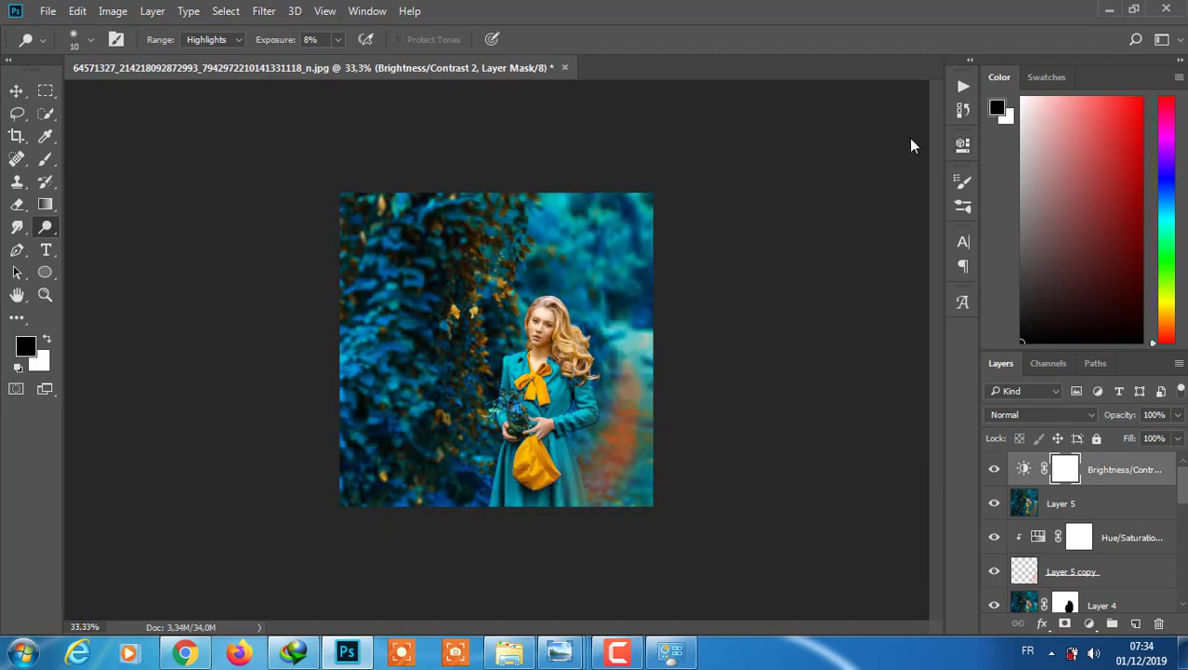
# Switch to the Burn tool on Layer 5 with a 7 px brush, zoomed in.
pyautogui.click(1053, 502)
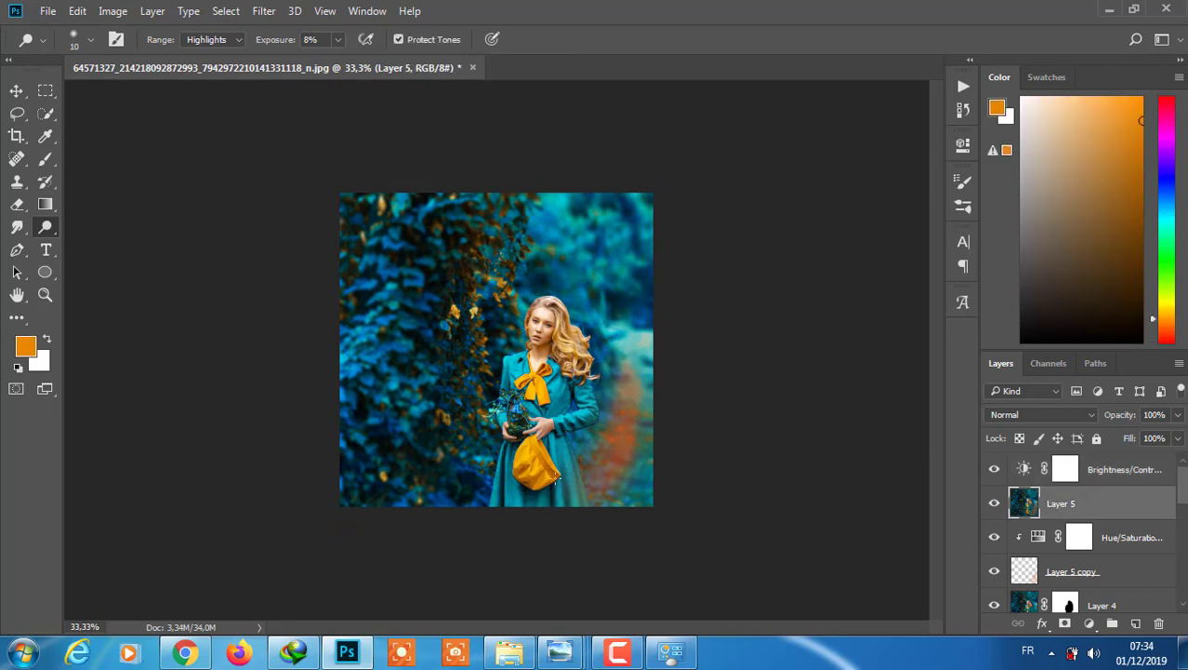
pyautogui.scroll(1, 471, 435)
pyautogui.rightClick(58, 223)
pyautogui.click(163, 228)
pyautogui.hotkey('ctrl', '+')
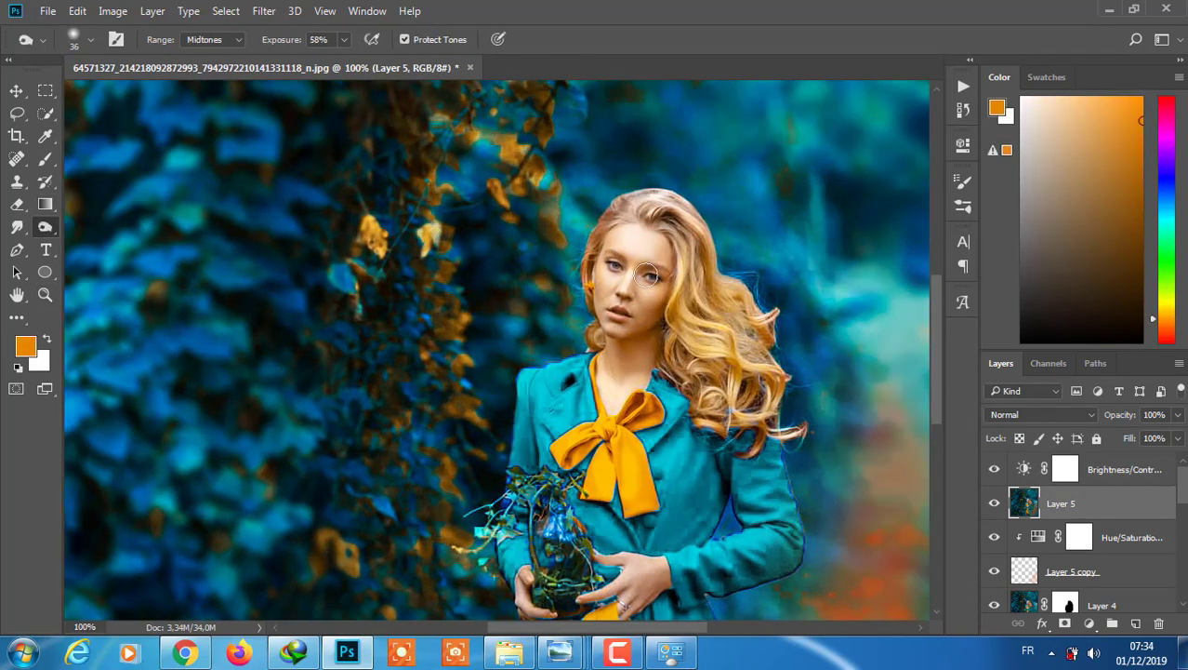
pyautogui.click(91, 39)
pyautogui.hotkey('ctrl', '+')
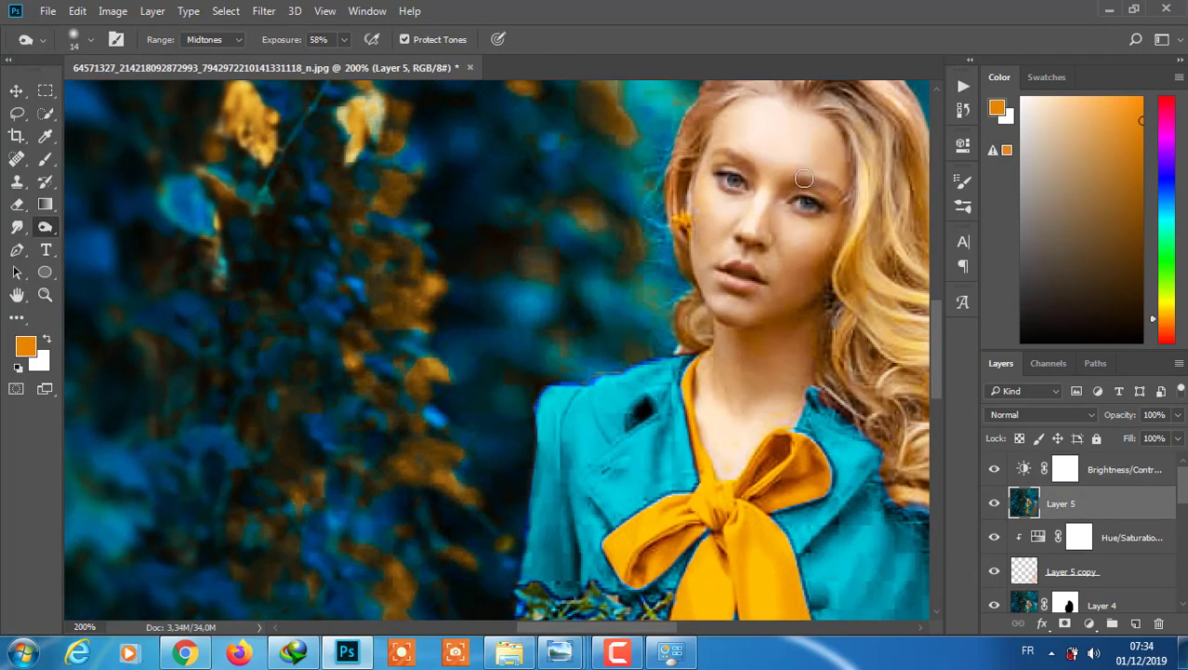
pyautogui.click(90, 39)
pyautogui.moveTo(108, 107); pyautogui.dragTo(98, 107)
pyautogui.click(799, 185)
# Undo the last burn dab, lower burn exposure to about 11%, and use a 17 px brush.
pyautogui.click(77, 10)
pyautogui.click(117, 56)
pyautogui.click(343, 39)
pyautogui.moveTo(344, 60); pyautogui.dragTo(306, 60)
pyautogui.click(90, 39)
pyautogui.moveTo(111, 98); pyautogui.dragTo(105, 99)
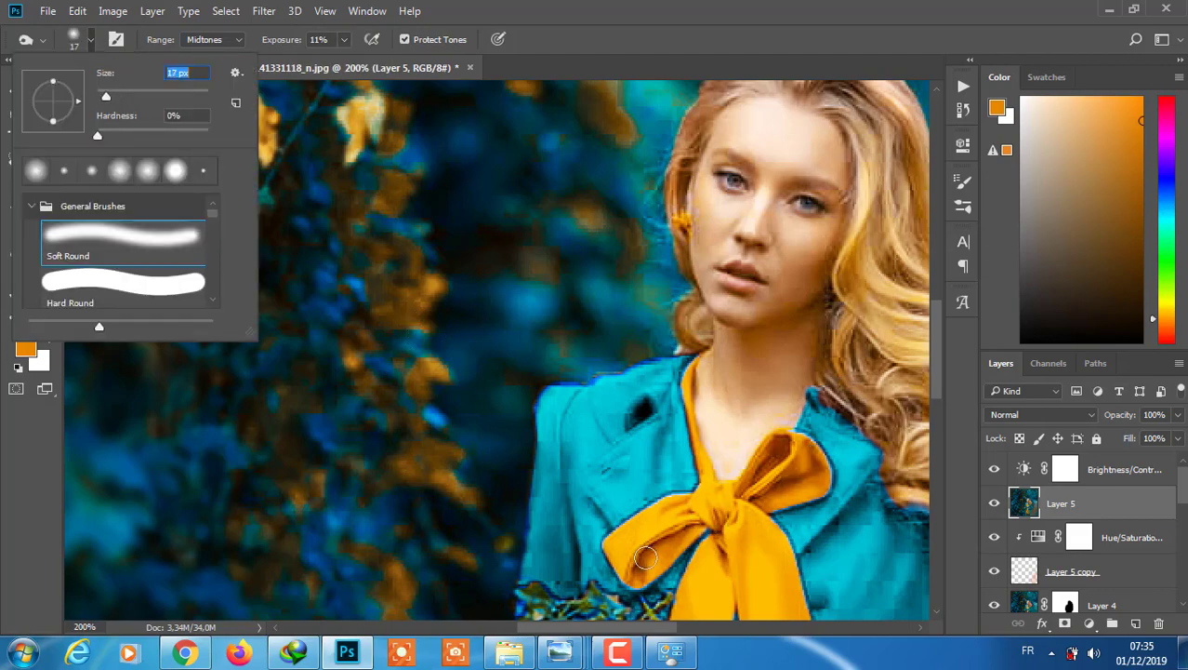
pyautogui.click(648, 554)
pyautogui.scroll(-3, 937, 386)
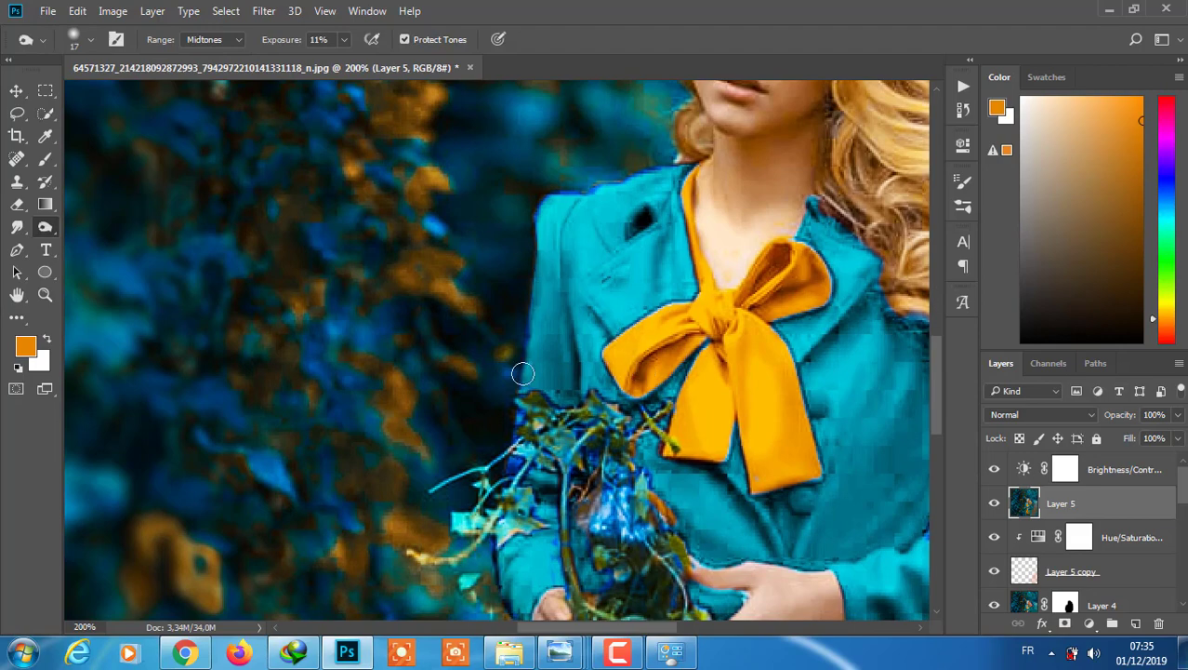
pyautogui.scroll(-5, 940, 442)
pyautogui.scroll(-1, 939, 443)
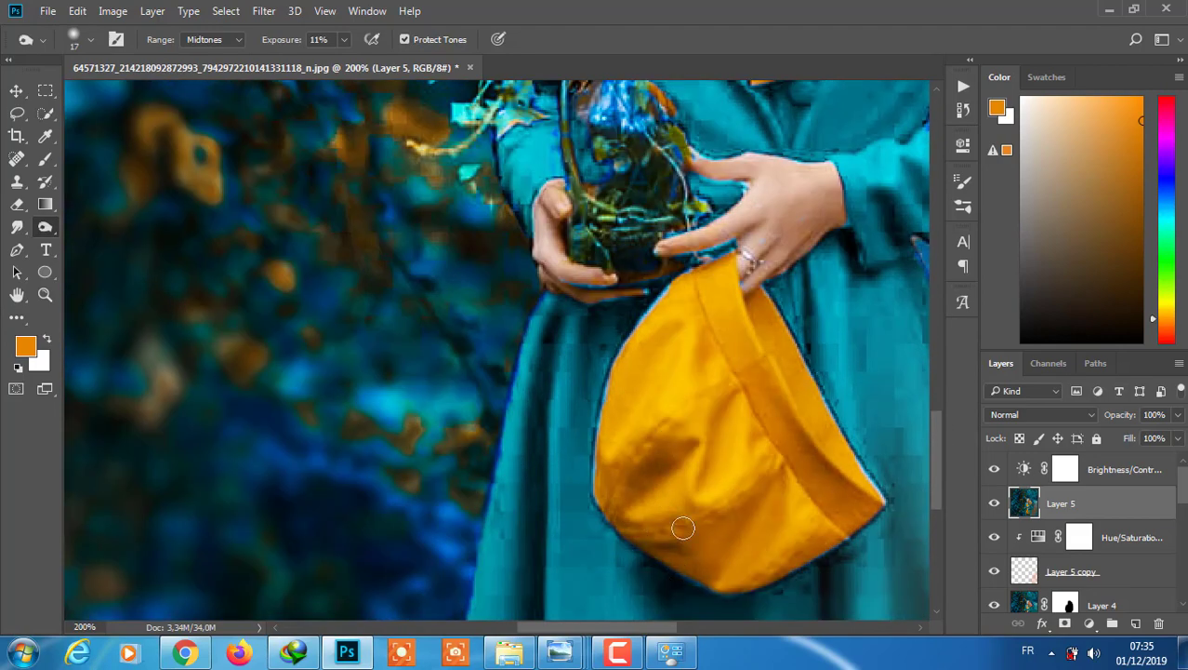
# Switch back to the Dodge tool and zoom out to fit the photo.
pyautogui.rightClick(44, 226)
pyautogui.click(103, 226)
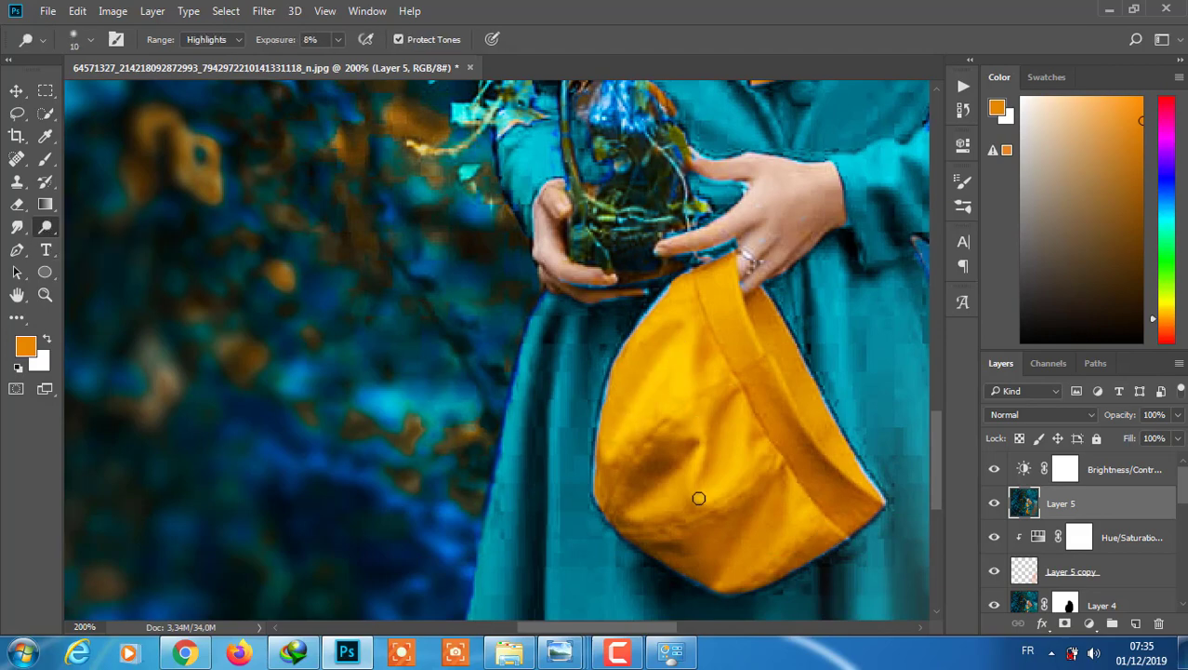
pyautogui.hotkey('ctrl', '-')
pyautogui.hotkey('ctrl', '-')
pyautogui.hotkey('ctrl', '-')
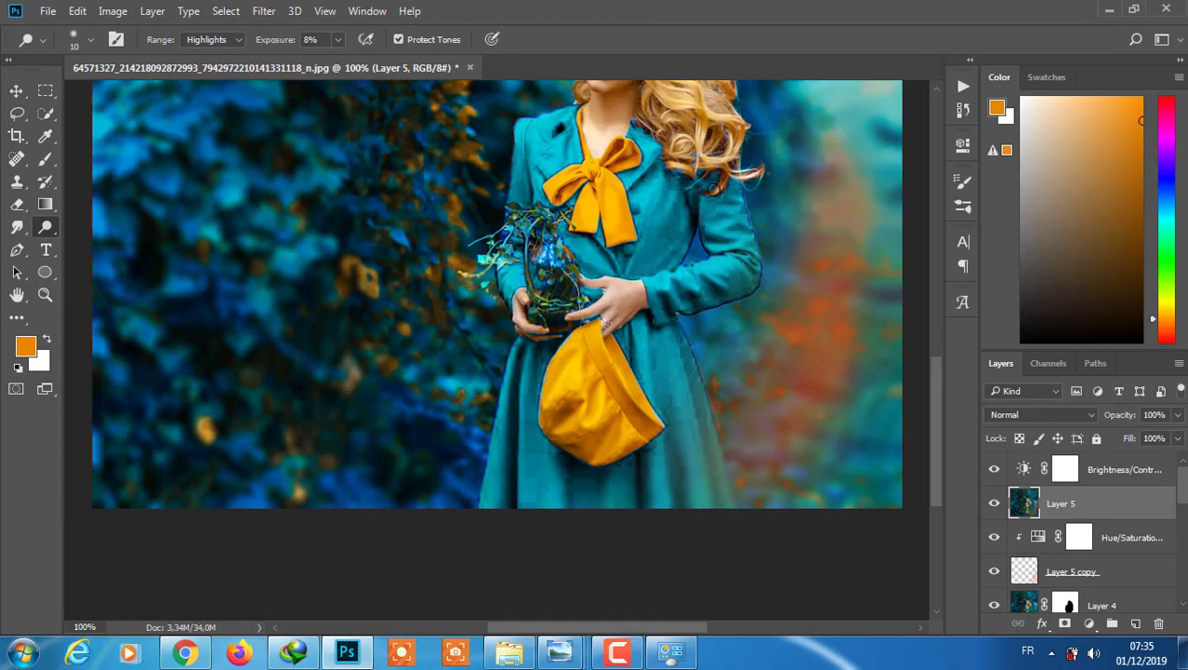
pyautogui.hotkey('ctrl', '-')
# Add a Color Balance adjustment with midtones +3, -8, -21.
pyautogui.click(1067, 471)
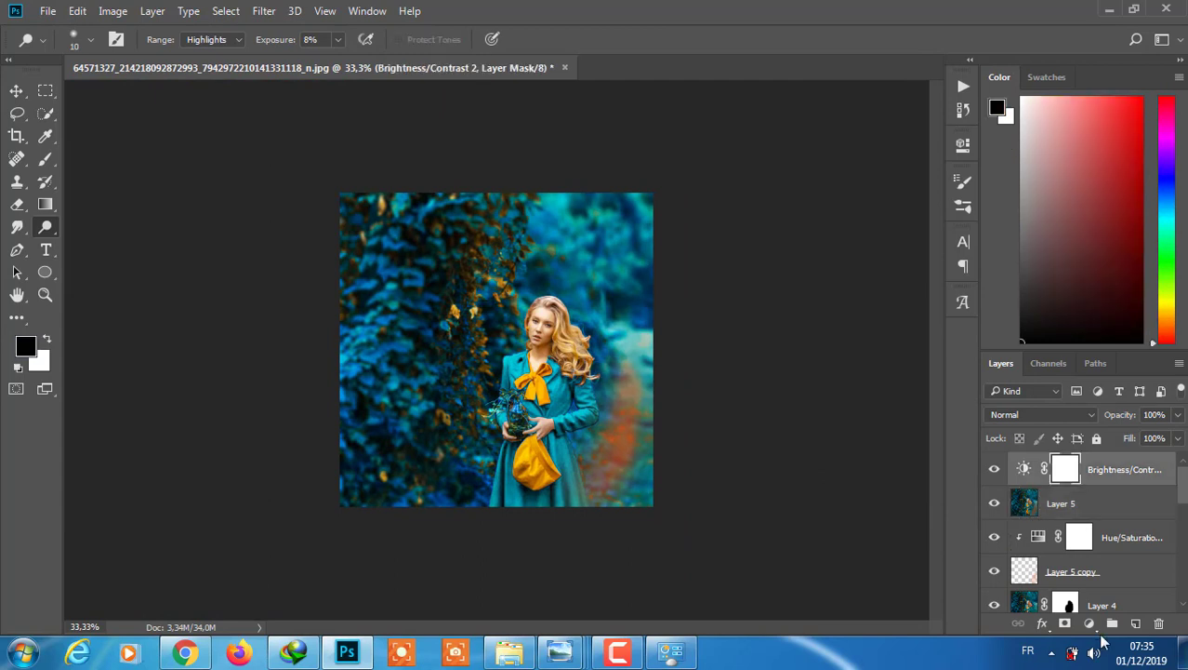
pyautogui.click(1089, 623)
pyautogui.click(1060, 432)
pyautogui.moveTo(782, 235)
pyautogui.mouseDown()
pyautogui.moveTo(796, 263)
pyautogui.moveTo(763, 292)
pyautogui.mouseUp()
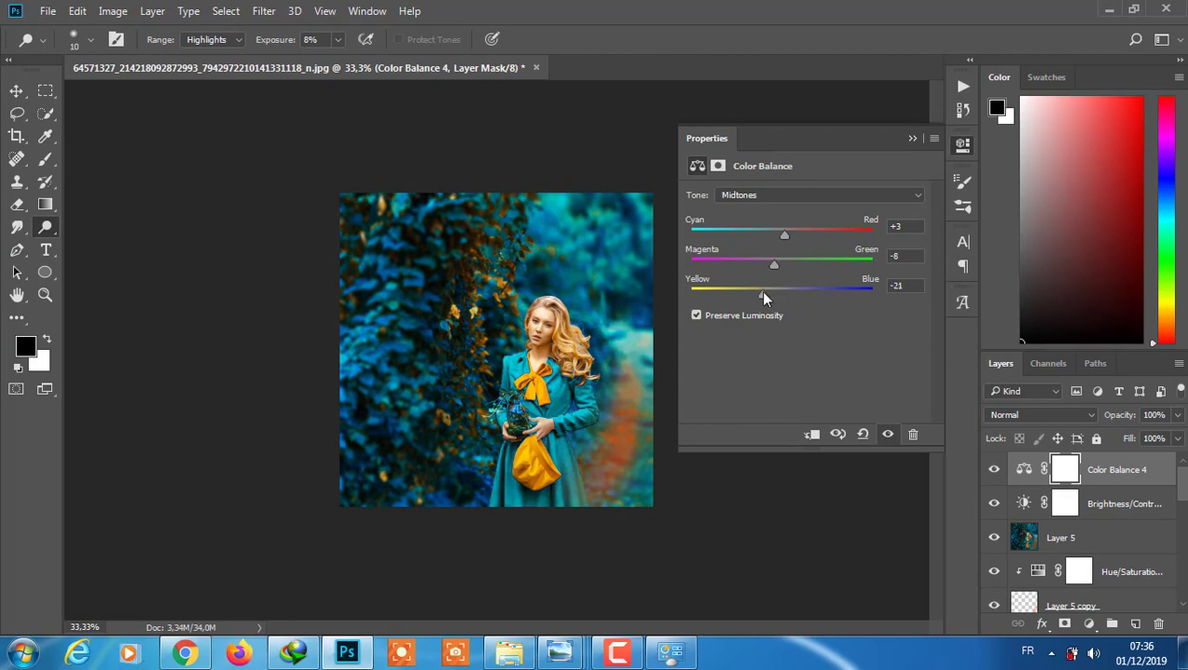
# Add a Levels adjustment with input levels 3, 1.00, 238.
pyautogui.click(1090, 623)
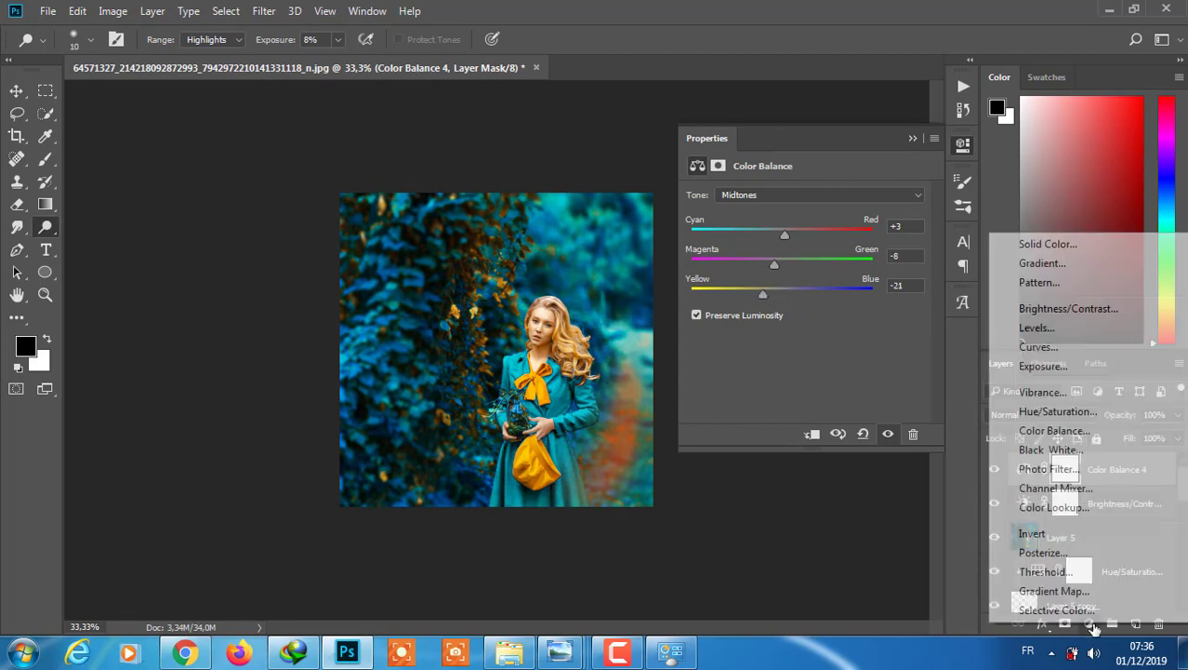
pyautogui.click(1090, 623)
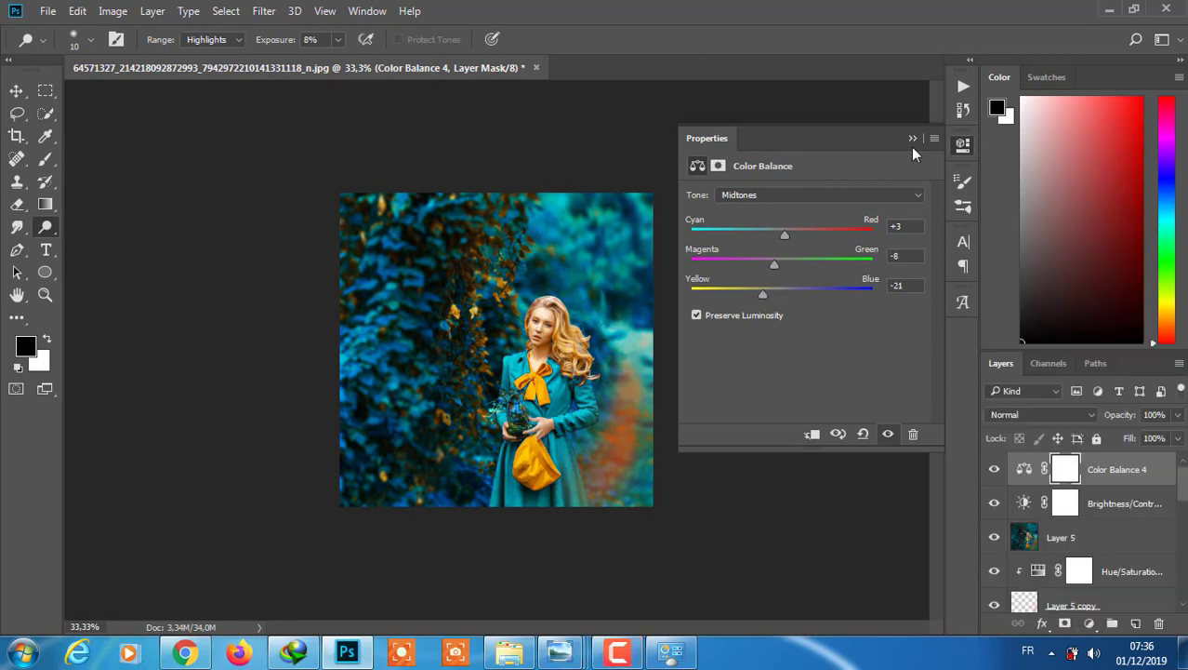
pyautogui.click(1090, 623)
pyautogui.click(1041, 325)
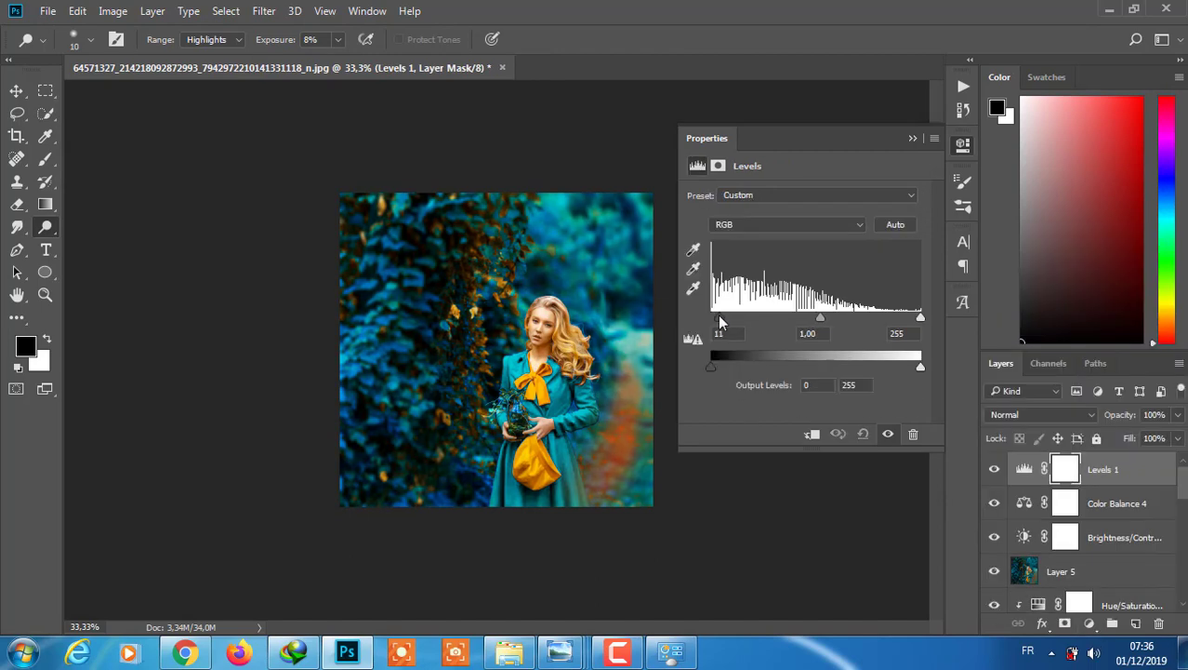
pyautogui.moveTo(918, 317); pyautogui.dragTo(907, 319)
pyautogui.click(1089, 623)
pyautogui.press('Escape')
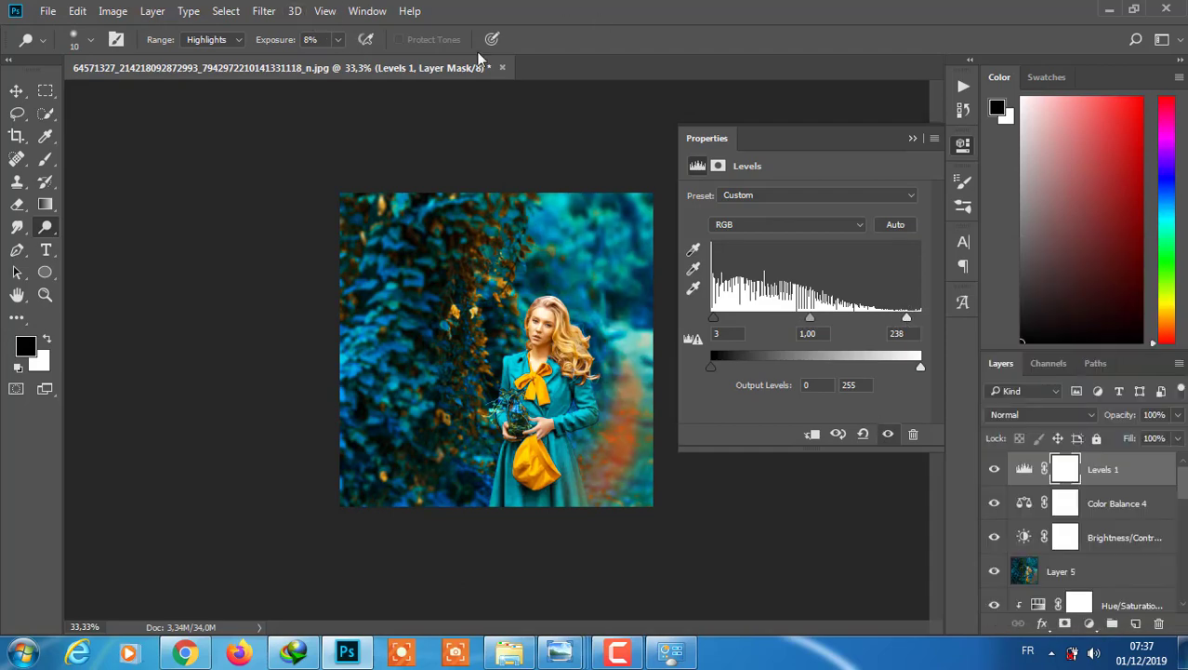
pyautogui.click(913, 138)
pyautogui.hotkey('ctrl', '+')
pyautogui.hotkey('ctrl', '+')
pyautogui.hotkey('ctrl', '+')
pyautogui.hotkey('ctrl', '+')
# Trace the lips with the Pen tool and convert the path into a selection.
pyautogui.moveTo(604, 633); pyautogui.dragTo(628, 634)
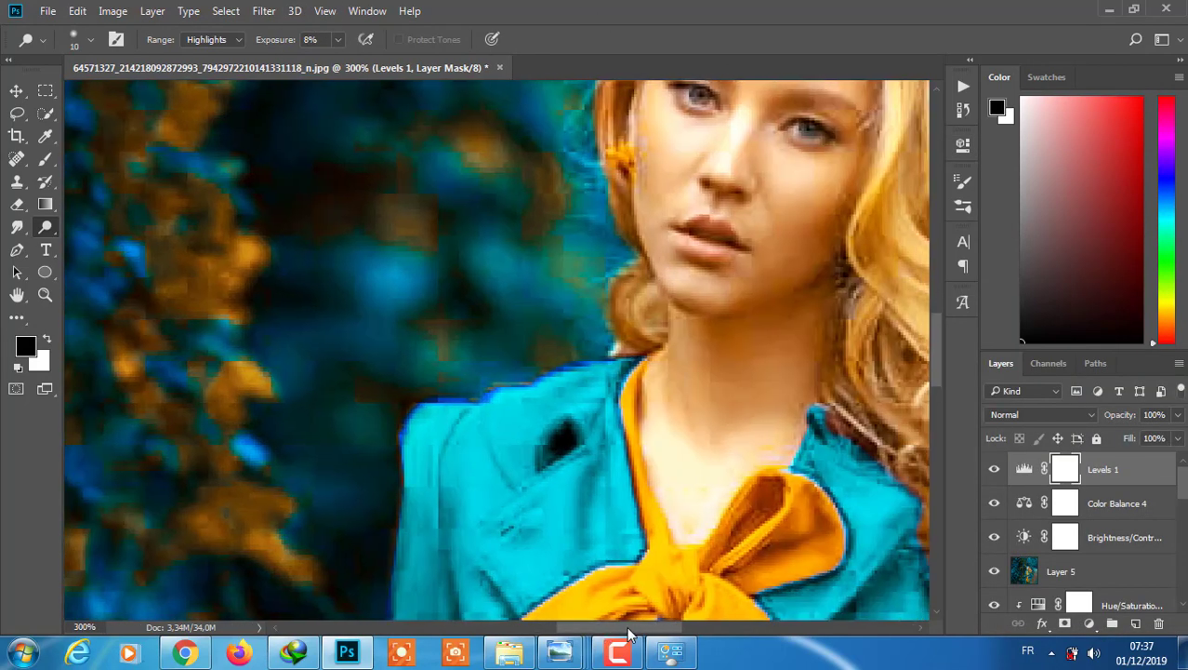
pyautogui.click(1051, 571)
pyautogui.click(17, 249)
pyautogui.click(744, 249)
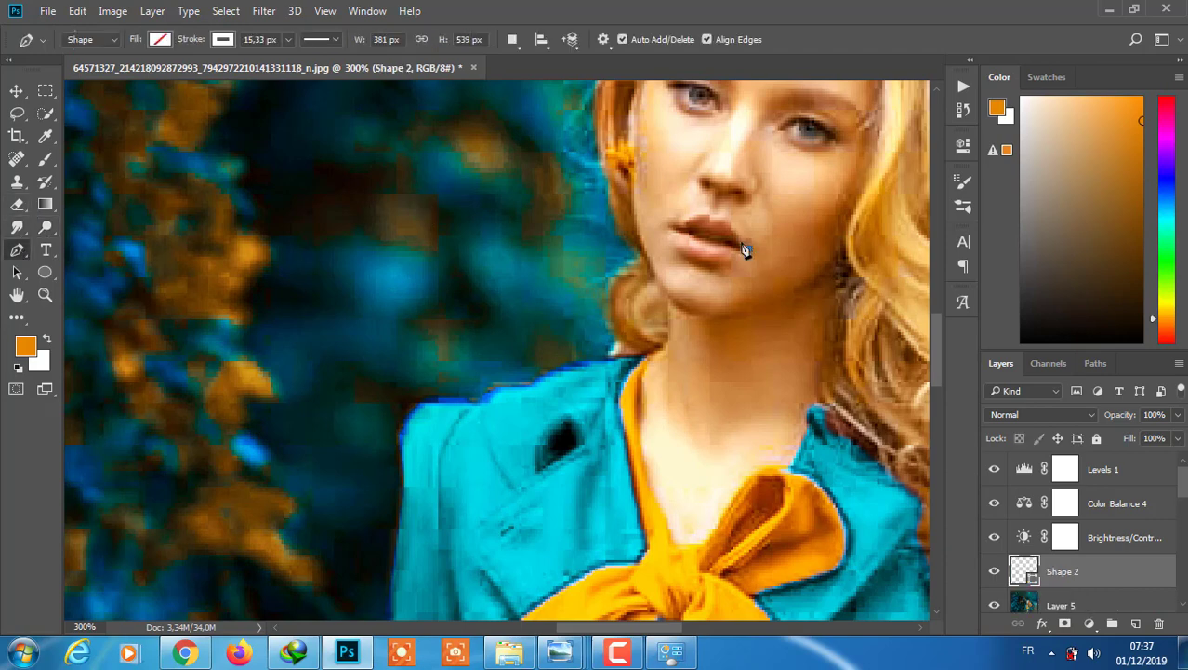
pyautogui.click(222, 39)
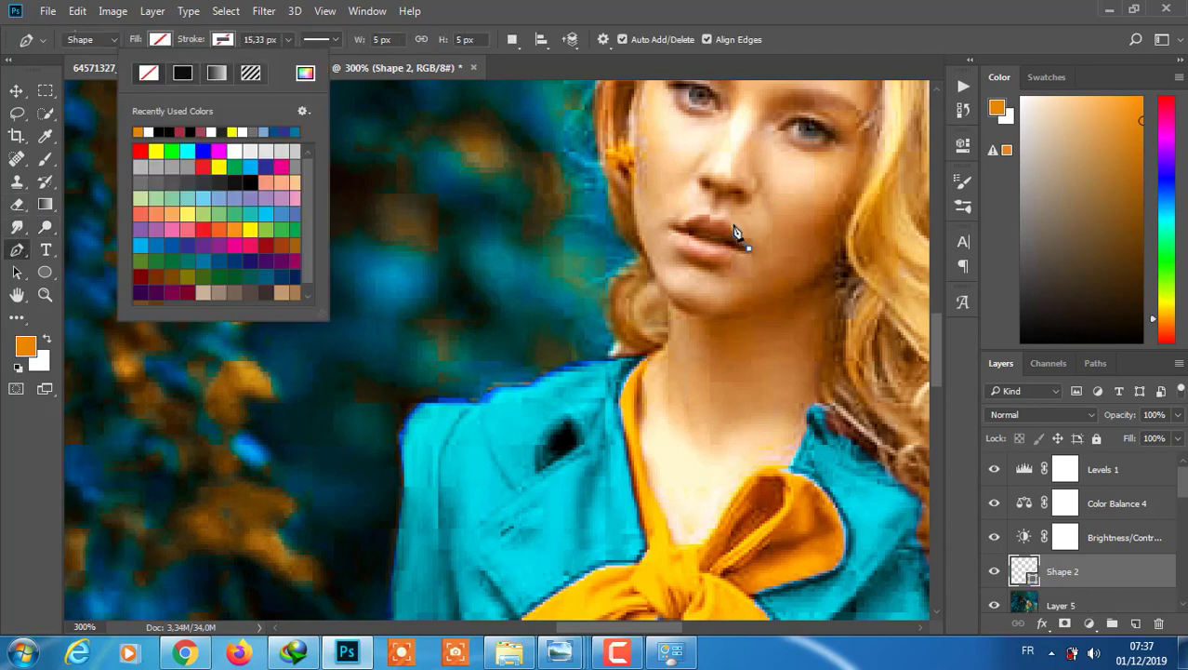
pyautogui.click(734, 235)
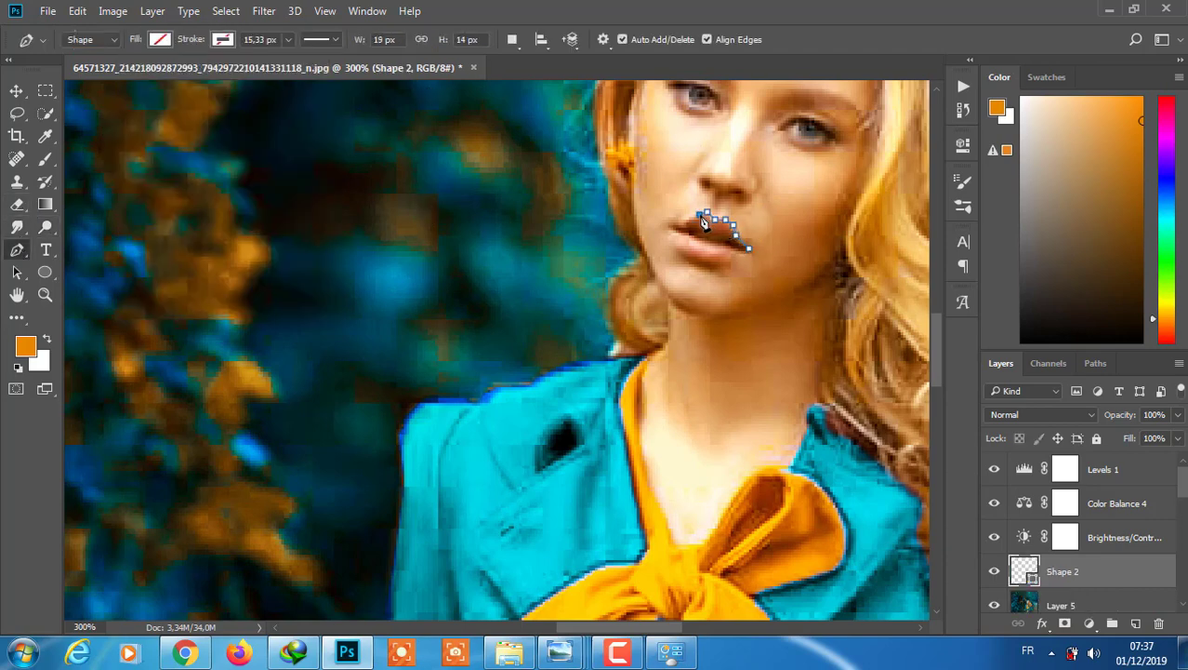
pyautogui.click(678, 223)
pyautogui.click(731, 258)
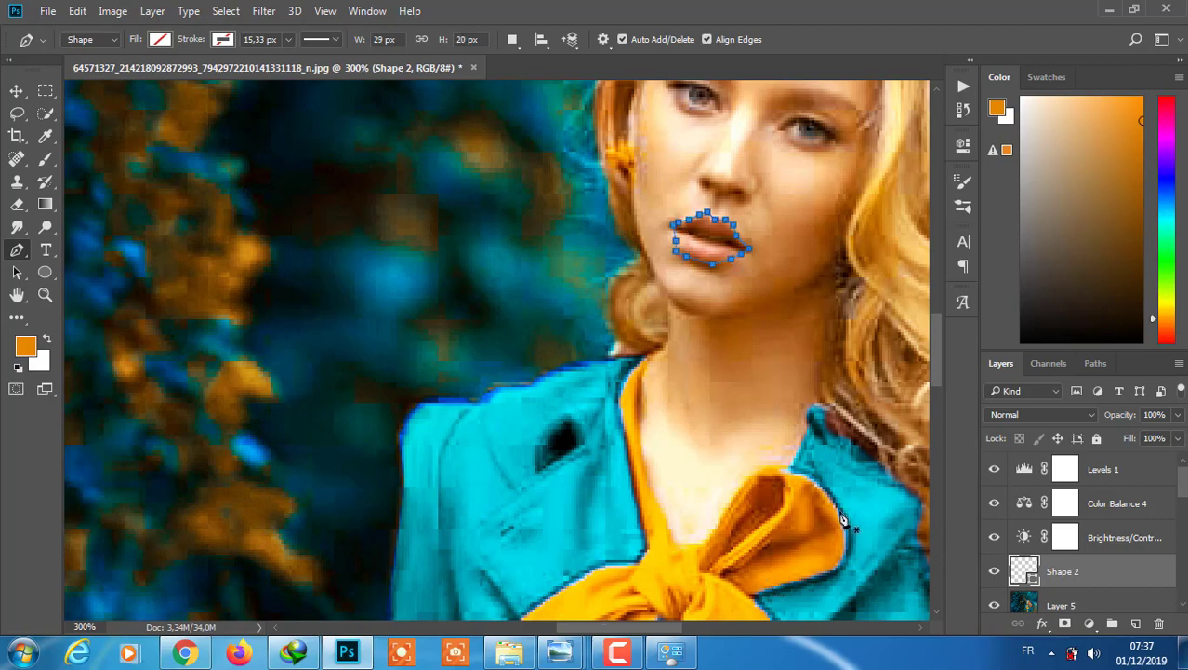
pyautogui.rightClick(720, 244)
pyautogui.click(786, 310)
pyautogui.click(687, 103)
# Add a lip-masked, clipped Hue/Saturation layer: hue -20, saturation +4, lightness -5.
pyautogui.click(1055, 576)
pyautogui.click(1061, 605)
pyautogui.click(1090, 623)
pyautogui.click(1049, 409)
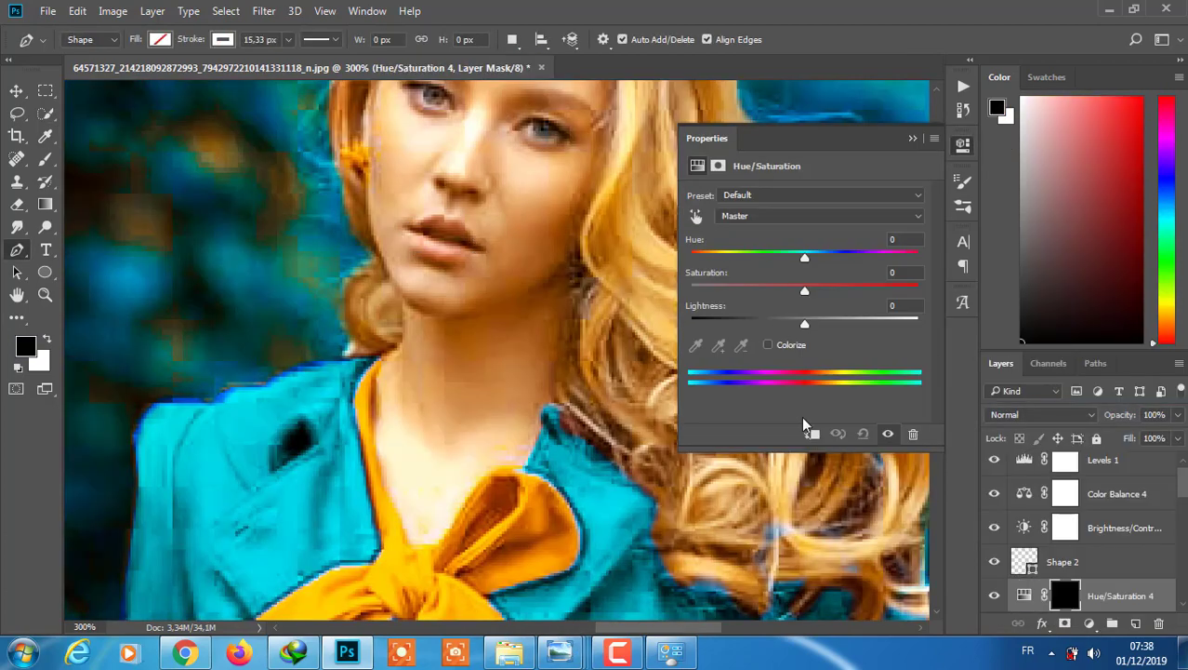
pyautogui.click(805, 435)
pyautogui.moveTo(805, 258)
pyautogui.mouseDown()
pyautogui.moveTo(776, 257)
pyautogui.moveTo(875, 261)
pyautogui.moveTo(770, 258)
pyautogui.moveTo(824, 291)
pyautogui.moveTo(798, 320)
pyautogui.moveTo(809, 291)
pyautogui.moveTo(782, 255)
pyautogui.mouseUp()
pyautogui.hotkey('ctrl', '0')
# Zoom back in on the face and pick the Dodge tool's brush settings.
pyautogui.hotkey('ctrl', '+')
pyautogui.hotkey('ctrl', '+')
pyautogui.hotkey('ctrl', '+')
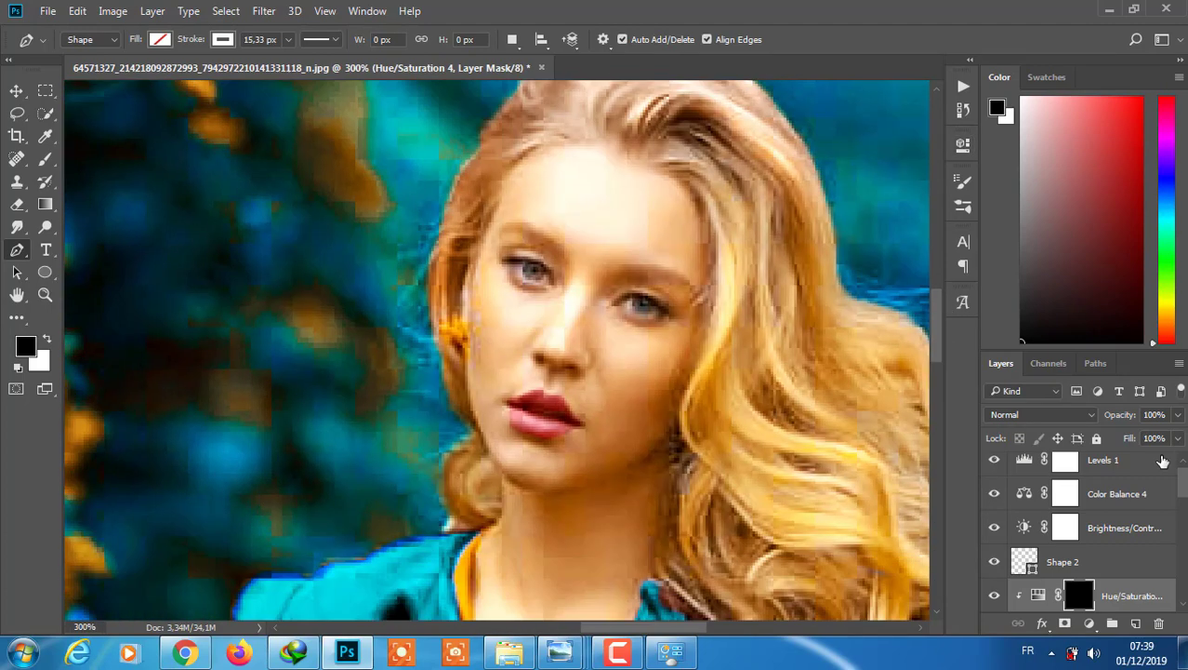
pyautogui.click(43, 229)
pyautogui.click(90, 39)
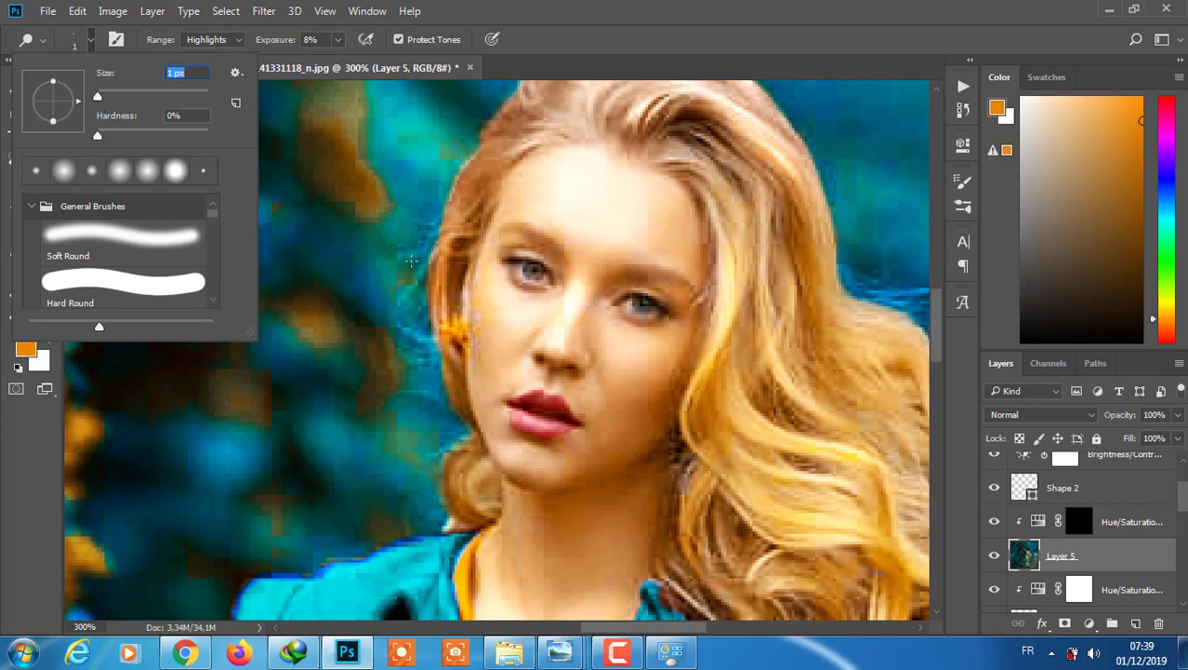
# Raise the Dodge tool exposure to 28%.
pyautogui.moveTo(337, 45); pyautogui.dragTo(355, 65)
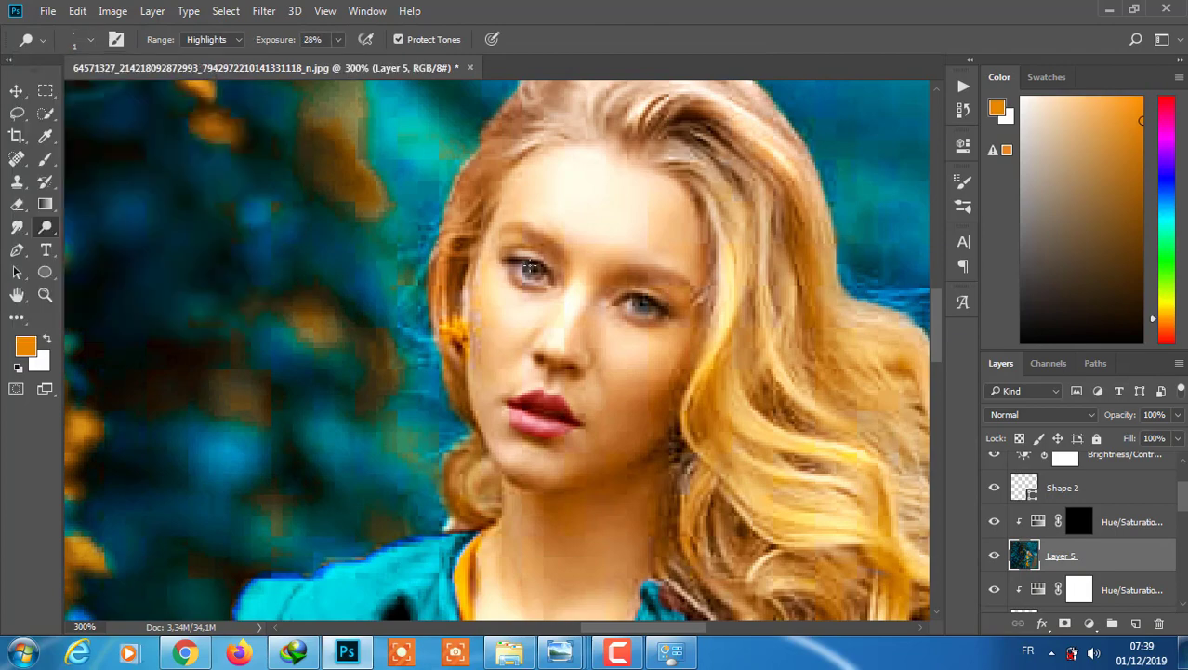
pyautogui.hotkey('ctrl', '+')
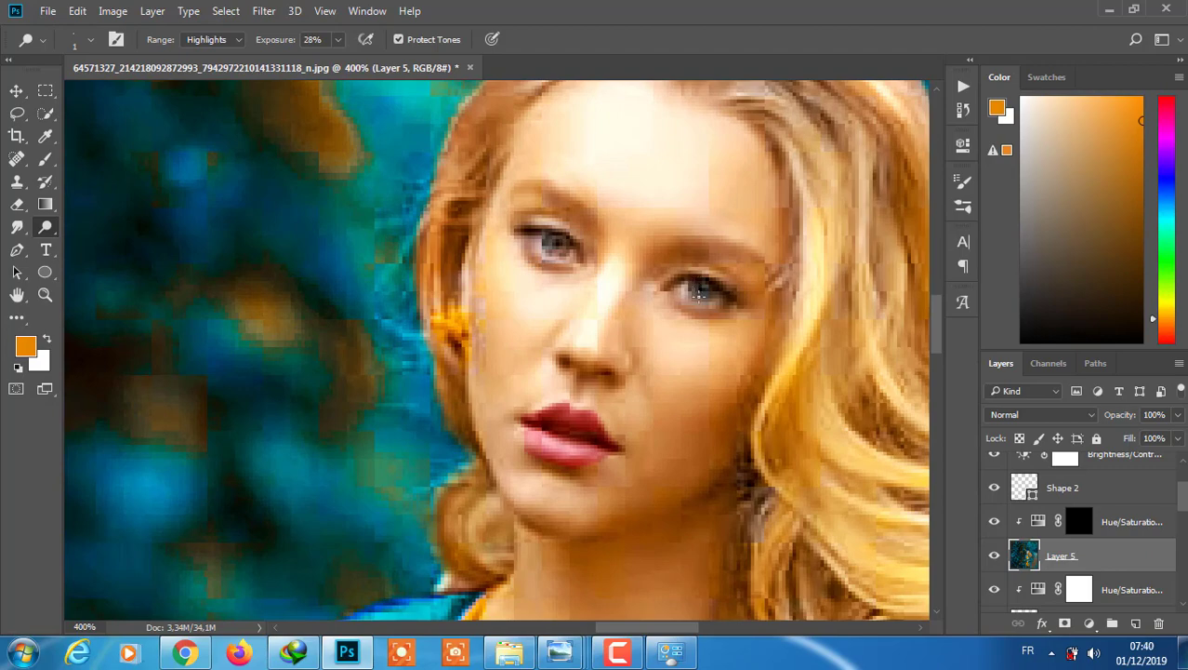
pyautogui.hotkey('ctrl', '-')
pyautogui.hotkey('ctrl', '-')
pyautogui.hotkey('ctrl', '-')
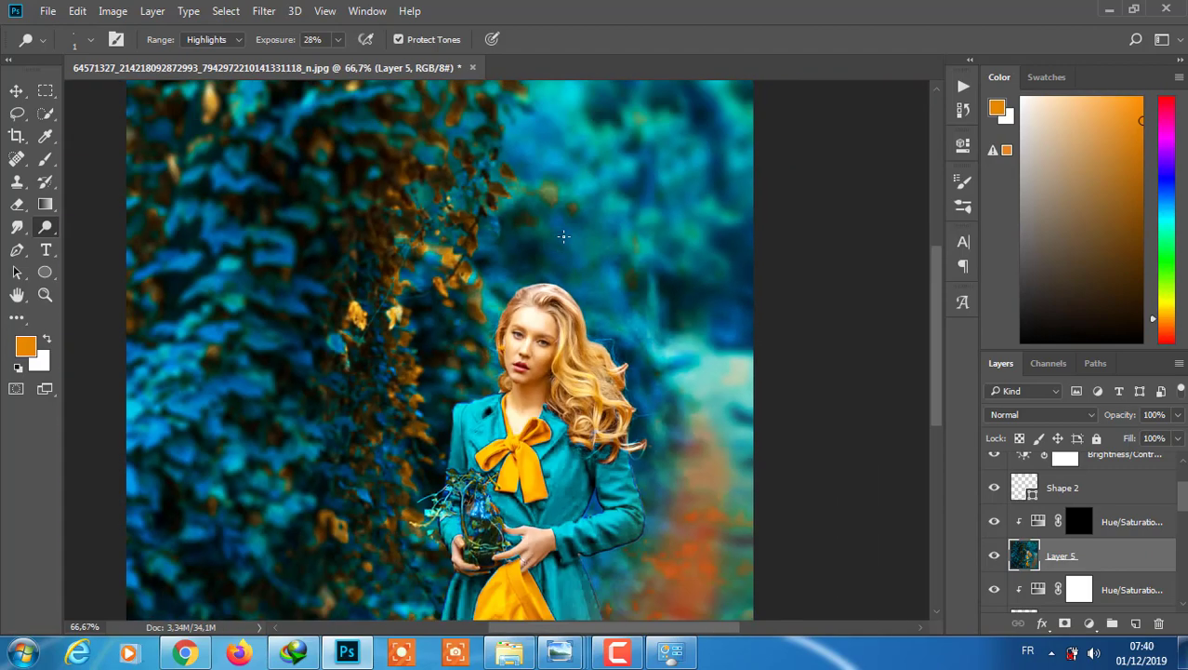
pyautogui.hotkey('ctrl', '-')
# Select the top Levels 1 layer in preparation for stamping.
pyautogui.scroll(3, 1183, 497)
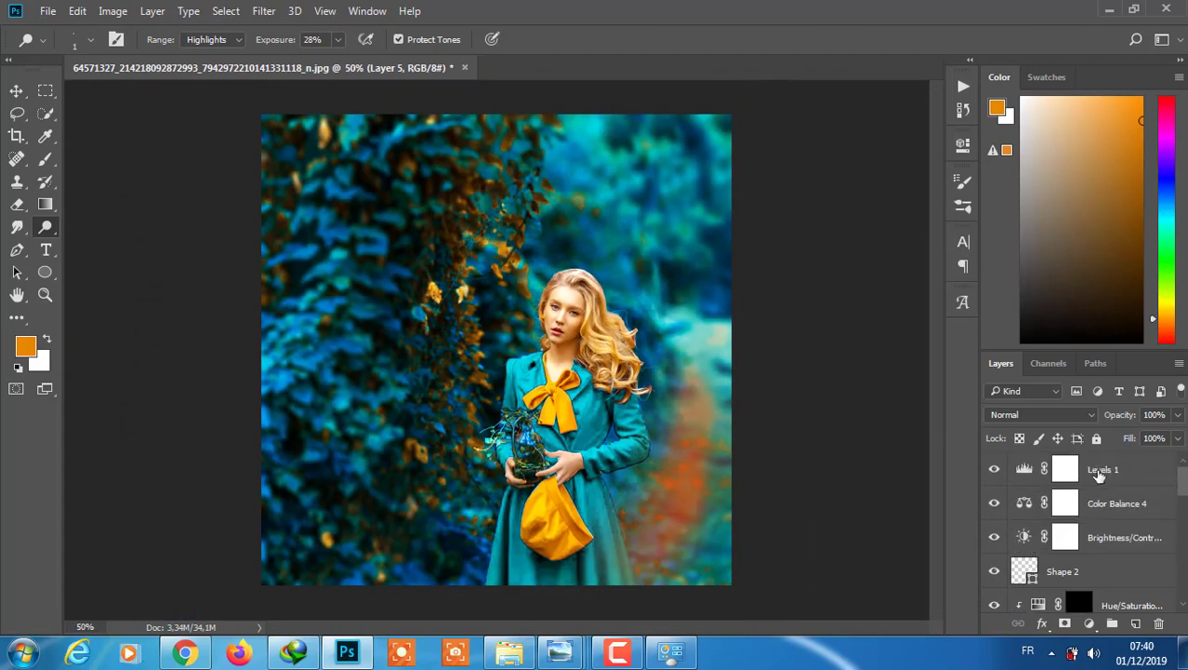
pyautogui.click(1065, 470)
pyautogui.hotkey('ctrl', '-')
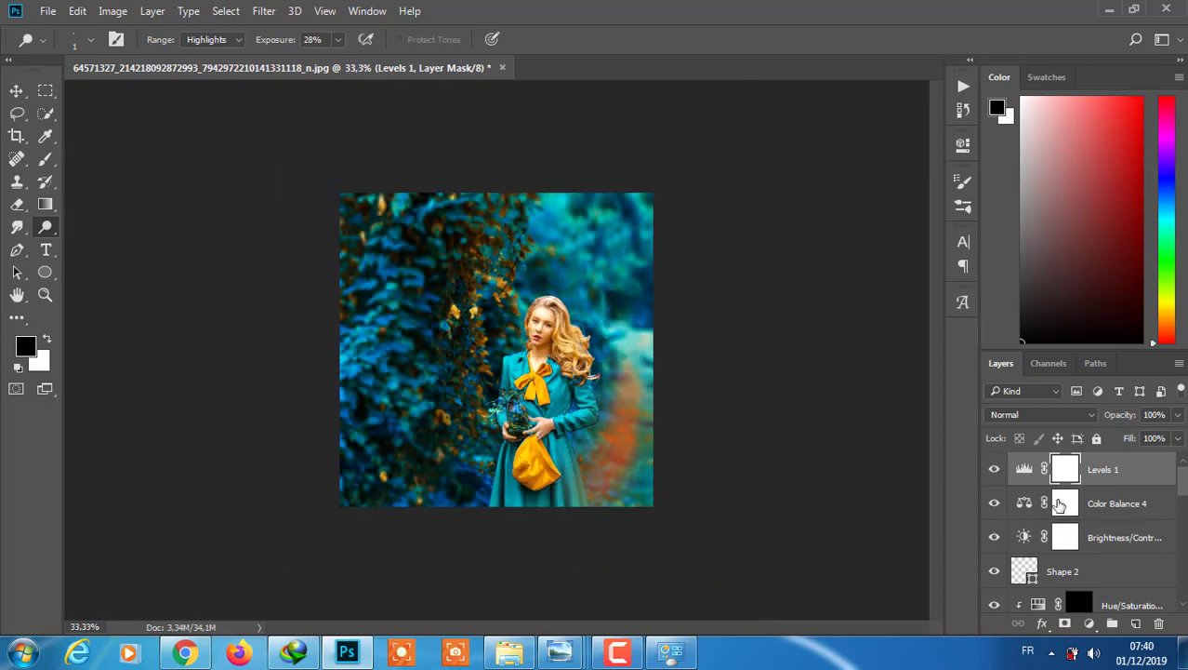
pyautogui.hotkey('ctrl', '+')
# Stamp all visible layers into a new Layer 6 and apply Camera Raw Filter.
pyautogui.hotkey('ctrl', 'shift', 'alt', 'e')
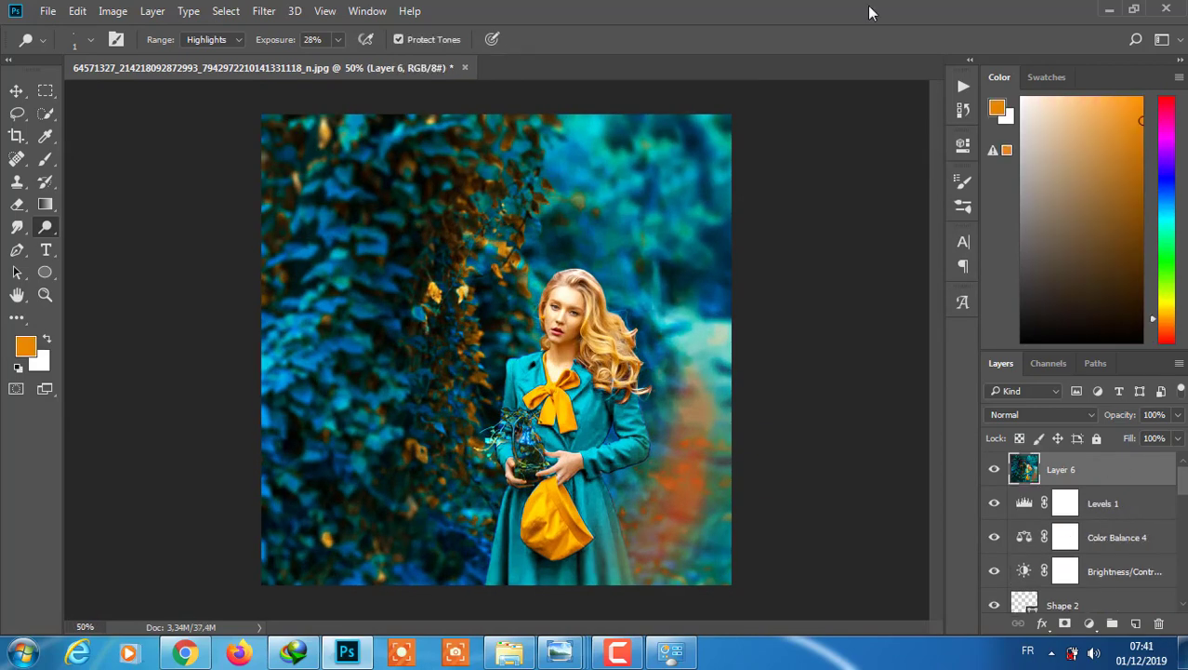
pyautogui.click(263, 10)
pyautogui.click(316, 34)
# Set Temperature -6, Contrast -20, Highlights -33, Shadows -22, Vibrance +8, Saturation +6.
pyautogui.moveTo(893, 350); pyautogui.dragTo(888, 351)
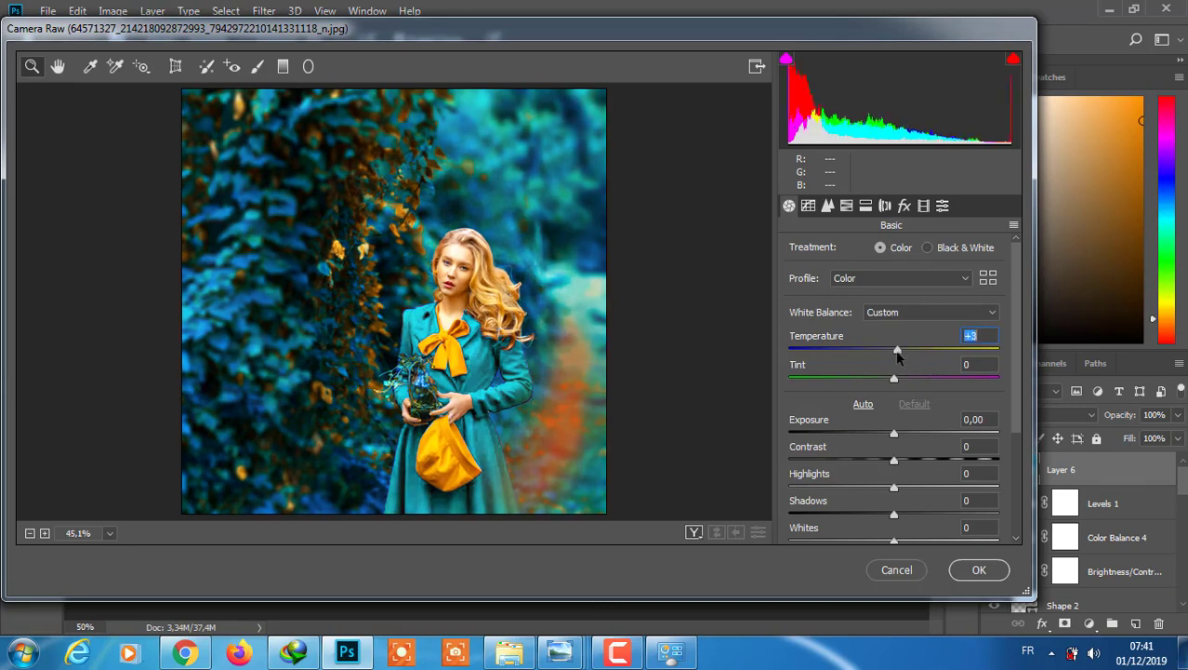
pyautogui.moveTo(893, 432)
pyautogui.mouseDown()
pyautogui.moveTo(859, 486)
pyautogui.moveTo(872, 514)
pyautogui.mouseUp()
pyautogui.moveTo(1016, 409); pyautogui.dragTo(1020, 521)
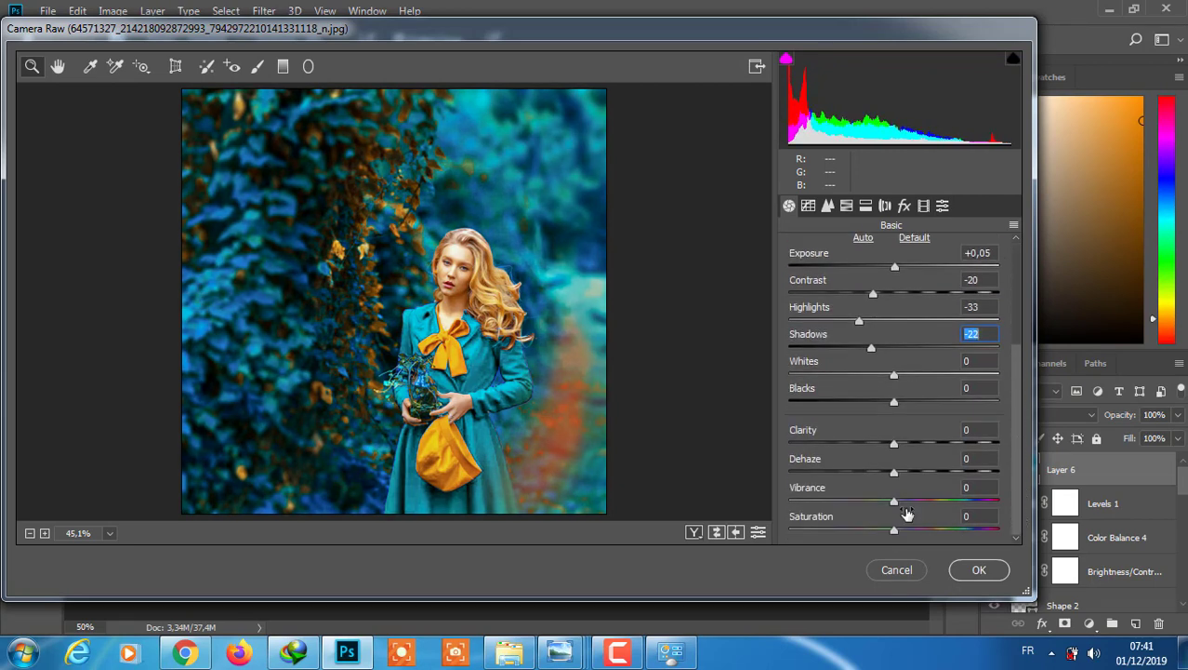
pyautogui.moveTo(895, 501); pyautogui.dragTo(898, 529)
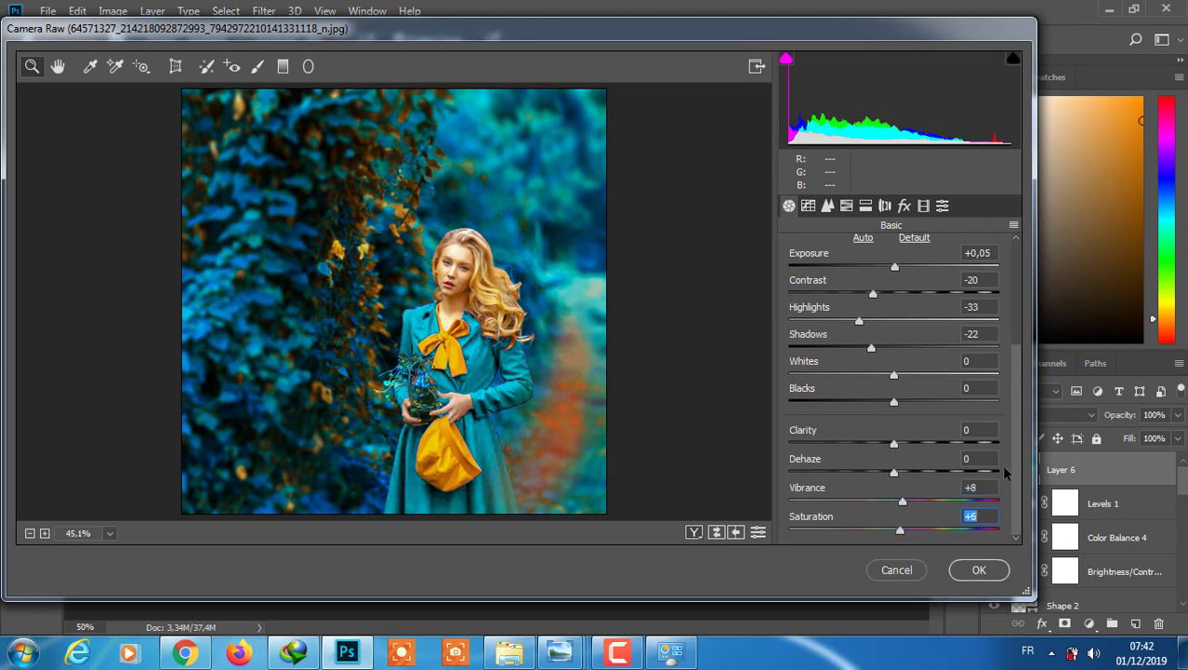
pyautogui.click(866, 206)
# Shift HSL hue of Oranges to -13 and Blues to -8.
pyautogui.click(828, 205)
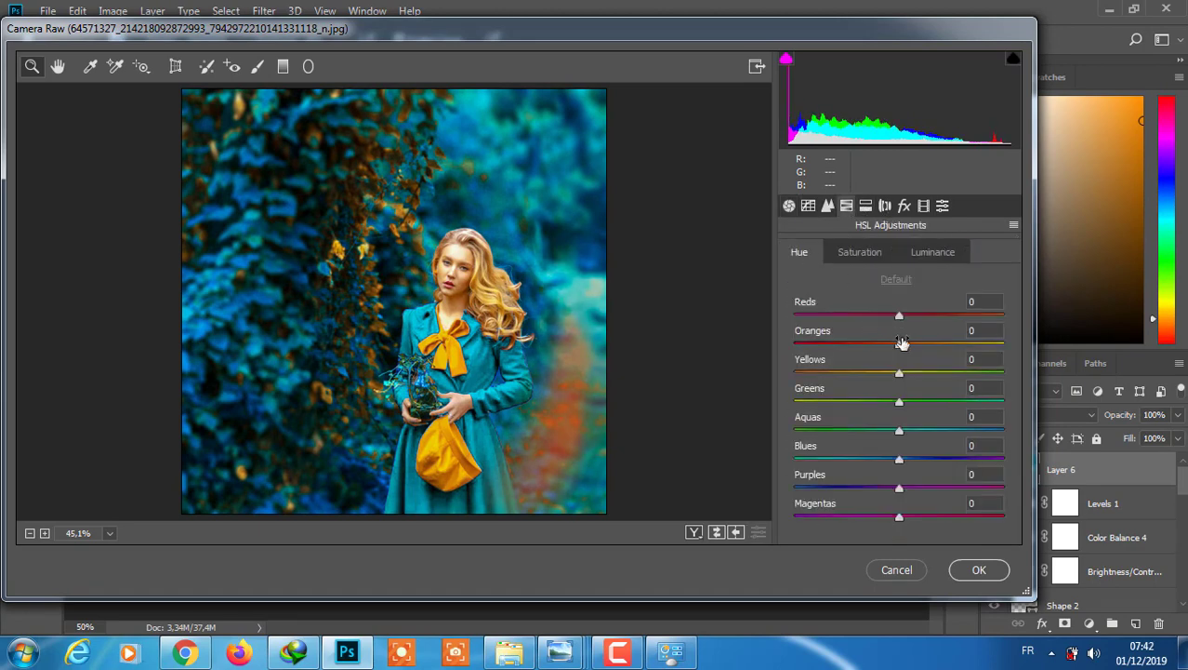
pyautogui.moveTo(900, 352); pyautogui.dragTo(884, 350)
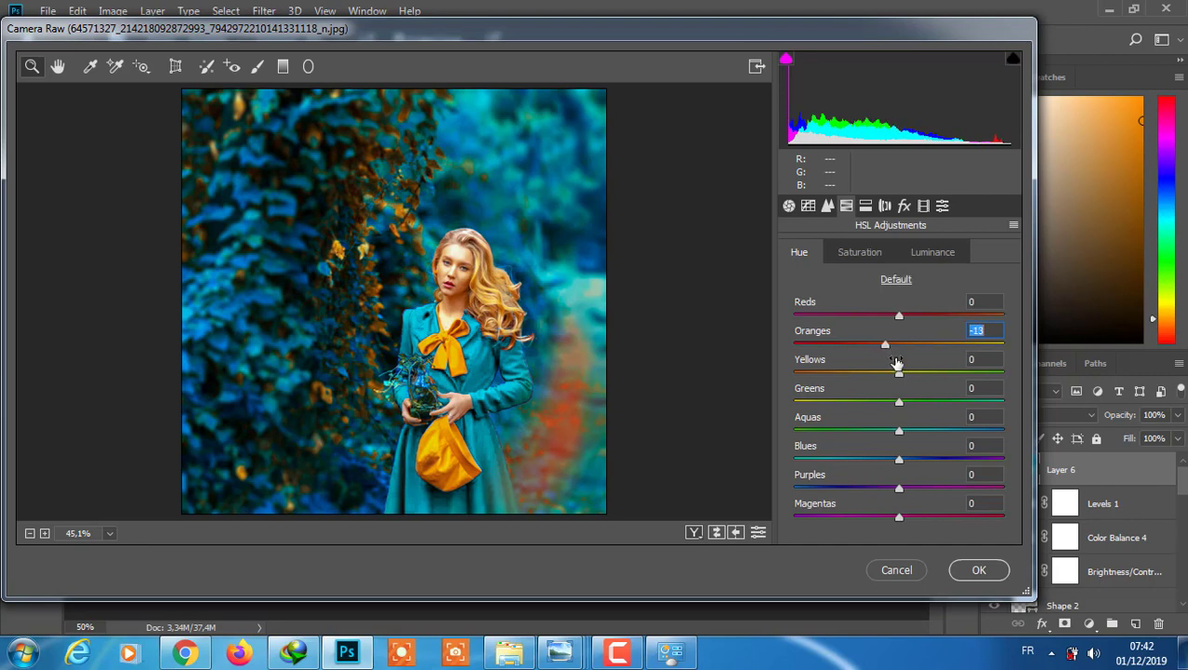
pyautogui.moveTo(899, 461); pyautogui.dragTo(891, 460)
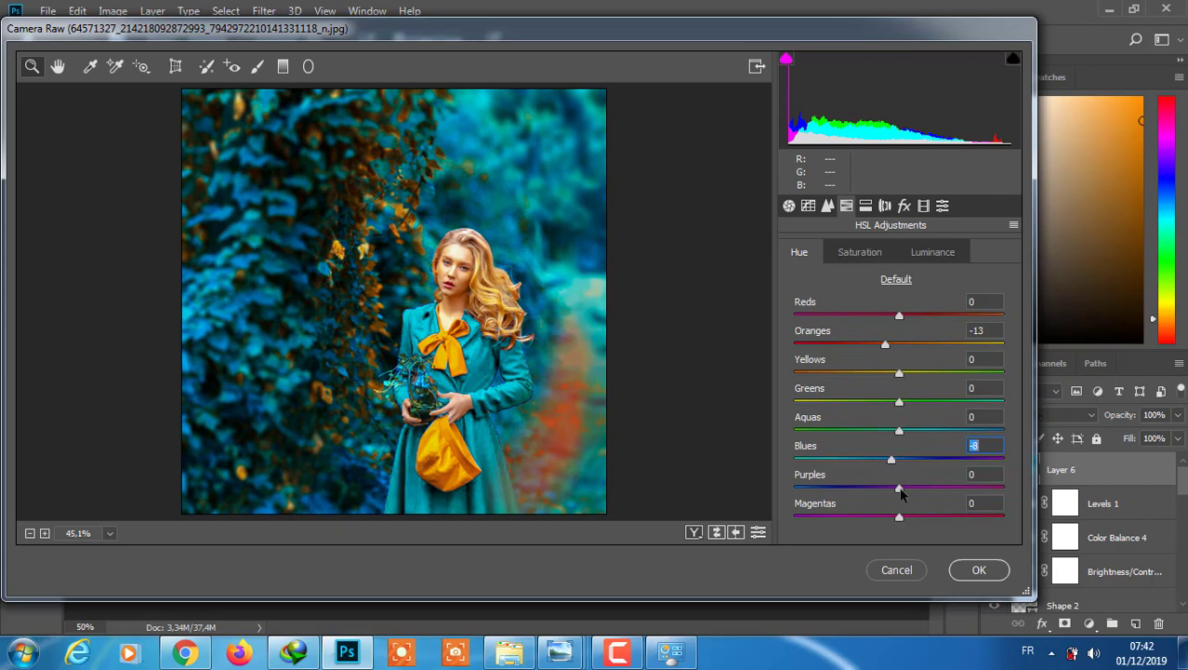
# Desaturate Greens, Purples and Magentas to -100 and raise Yellows luminance to +31.
pyautogui.click(862, 251)
pyautogui.moveTo(900, 488); pyautogui.dragTo(795, 487)
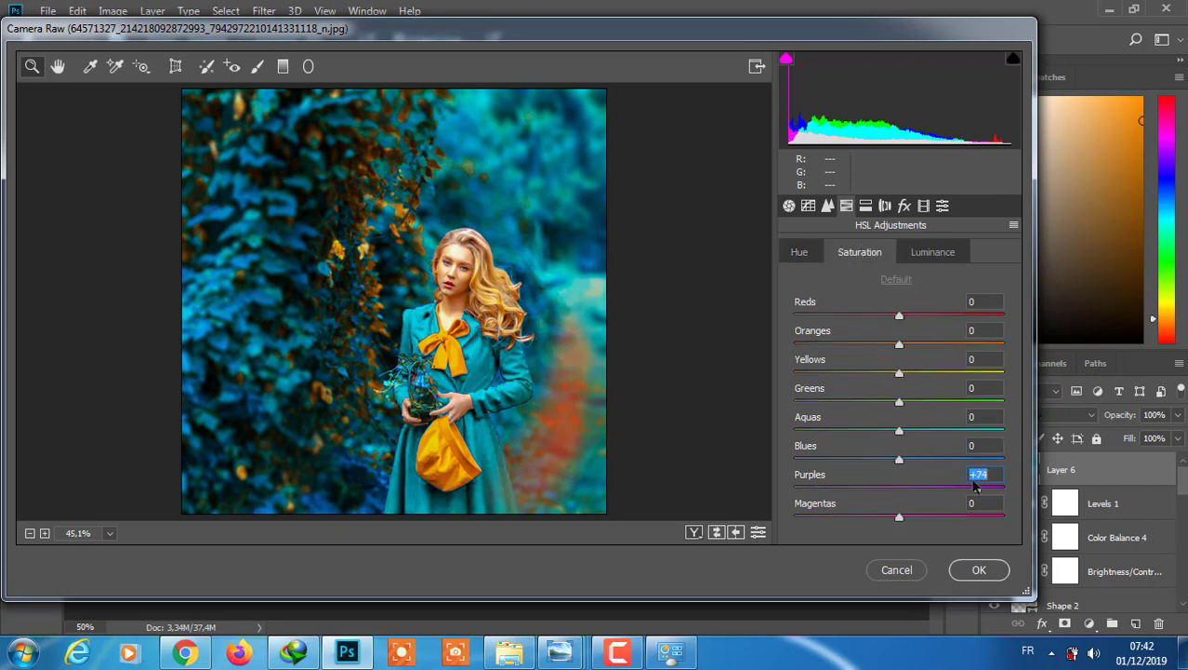
pyautogui.moveTo(899, 516); pyautogui.dragTo(795, 517)
pyautogui.moveTo(899, 460)
pyautogui.mouseDown()
pyautogui.moveTo(775, 433)
pyautogui.moveTo(743, 480)
pyautogui.moveTo(897, 455)
pyautogui.mouseUp()
pyautogui.moveTo(899, 401); pyautogui.dragTo(800, 378)
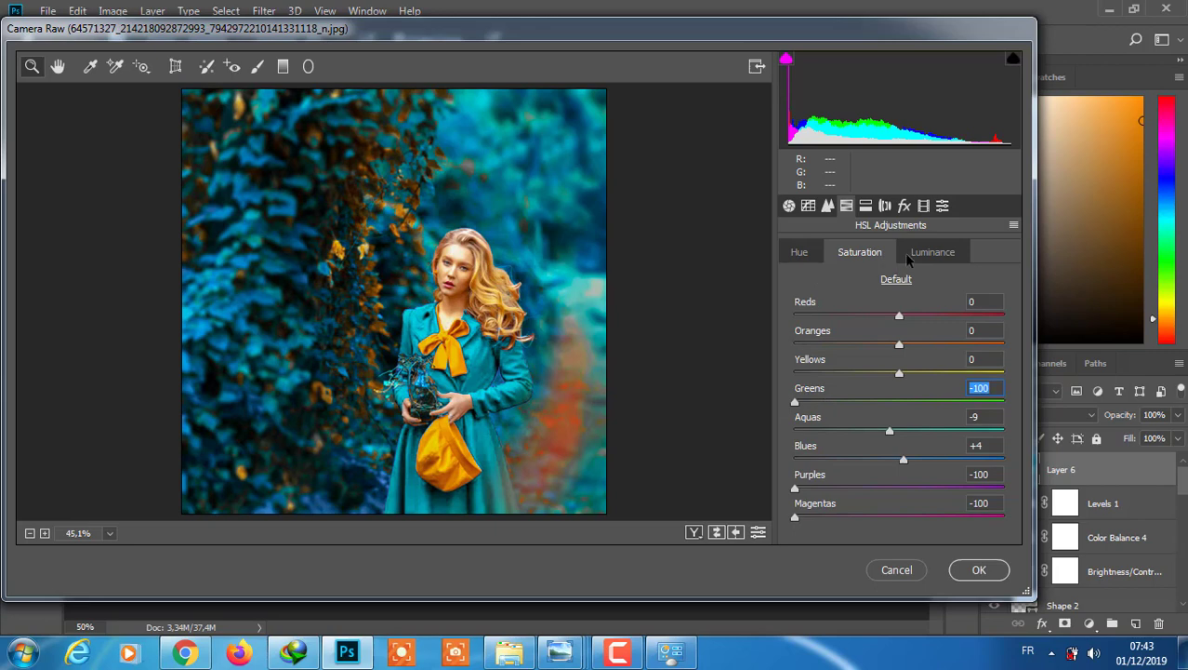
pyautogui.click(930, 252)
pyautogui.moveTo(893, 346)
pyautogui.mouseDown()
pyautogui.moveTo(927, 389)
pyautogui.moveTo(884, 346)
pyautogui.moveTo(913, 345)
pyautogui.mouseUp()
# Nudge the Calibration primaries: blue hue +3, green saturation +1, green and red hues lower.
pyautogui.click(924, 205)
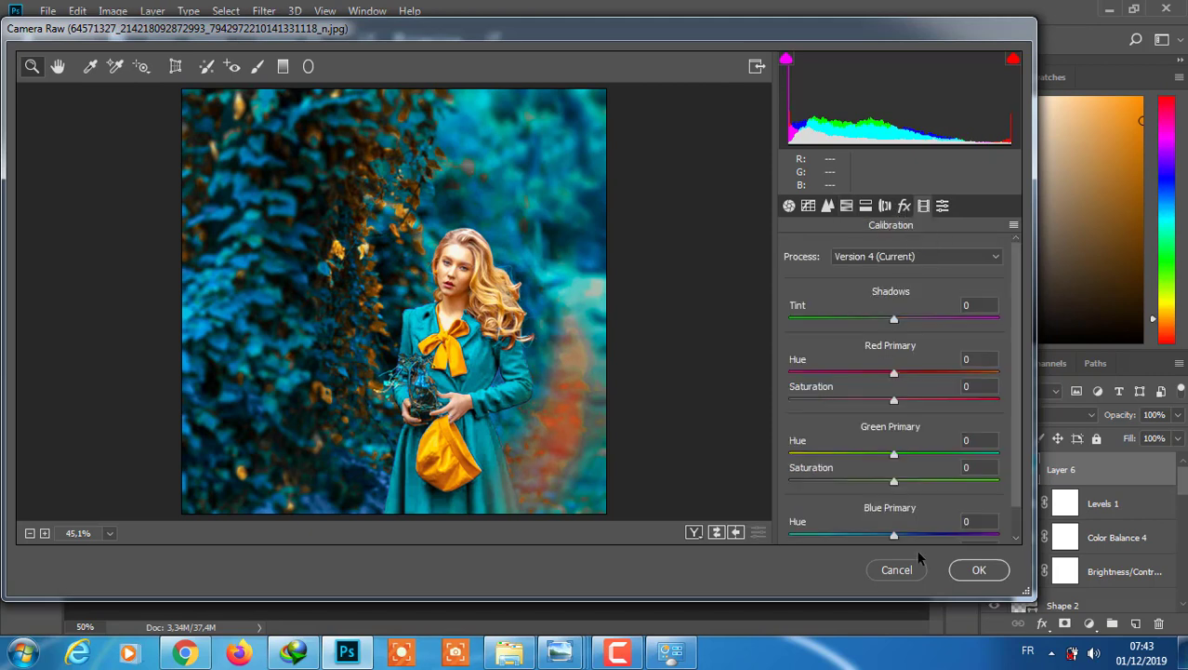
pyautogui.moveTo(894, 534); pyautogui.dragTo(897, 535)
pyautogui.moveTo(893, 480); pyautogui.dragTo(891, 454)
pyautogui.moveTo(893, 374); pyautogui.dragTo(899, 376)
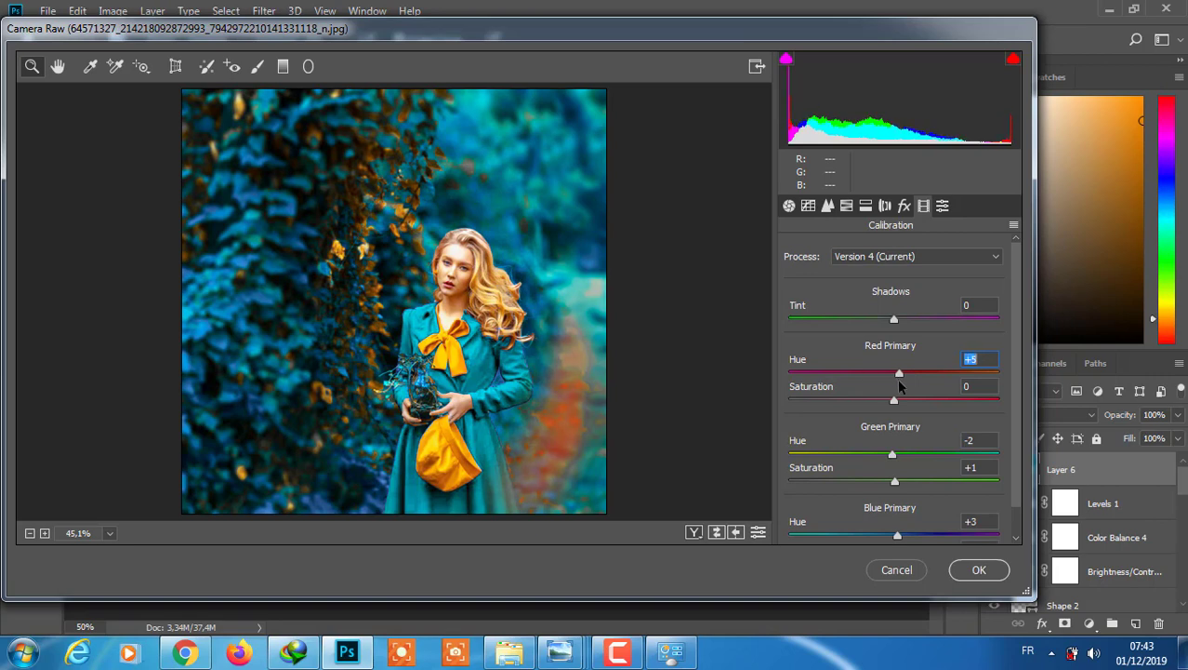
# Add a Post Crop vignette with amount -23 and apply the Camera Raw edits.
pyautogui.click(904, 206)
pyautogui.moveTo(894, 432)
pyautogui.mouseDown()
pyautogui.moveTo(870, 432)
pyautogui.moveTo(869, 491)
pyautogui.mouseUp()
pyautogui.click(893, 519)
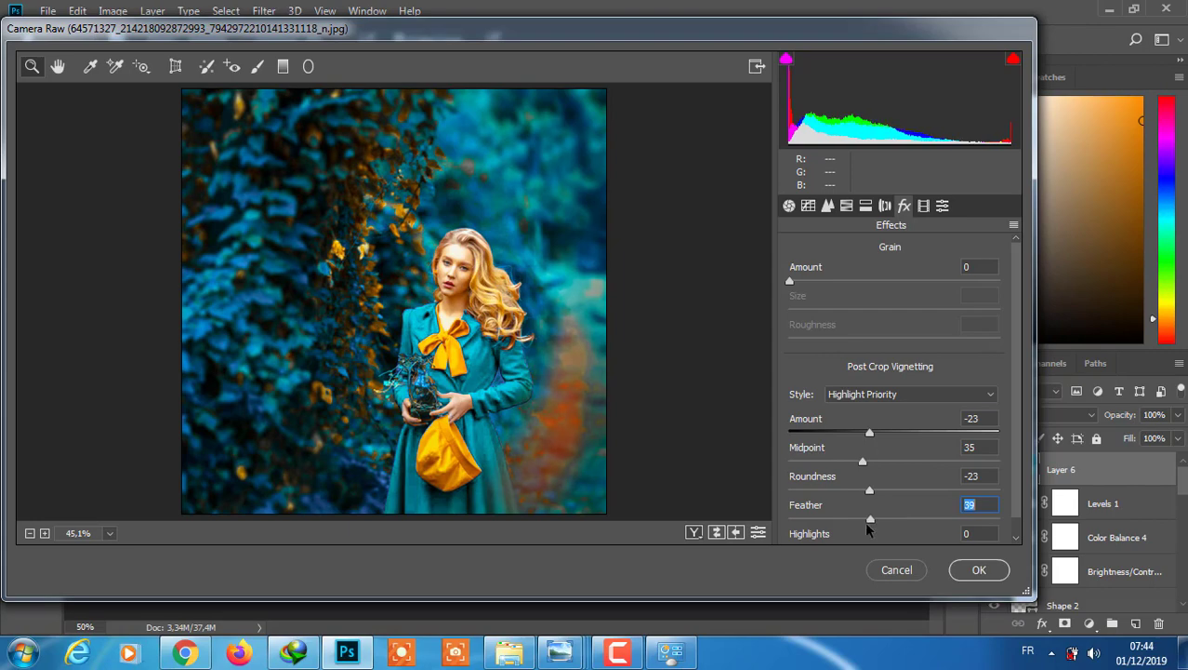
pyautogui.click(979, 569)
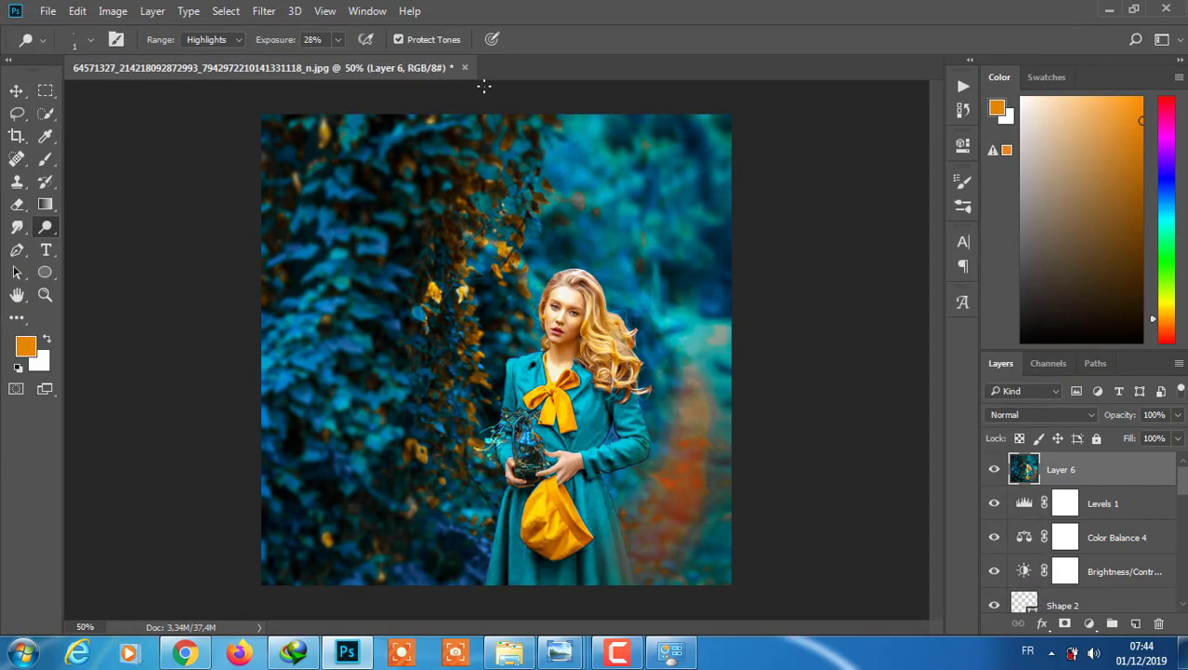
# Duplicate Layer 6 and run Smart Sharpen with the Default preset on the copy.
pyautogui.click(264, 10)
pyautogui.hotkey('ctrl', 'j')
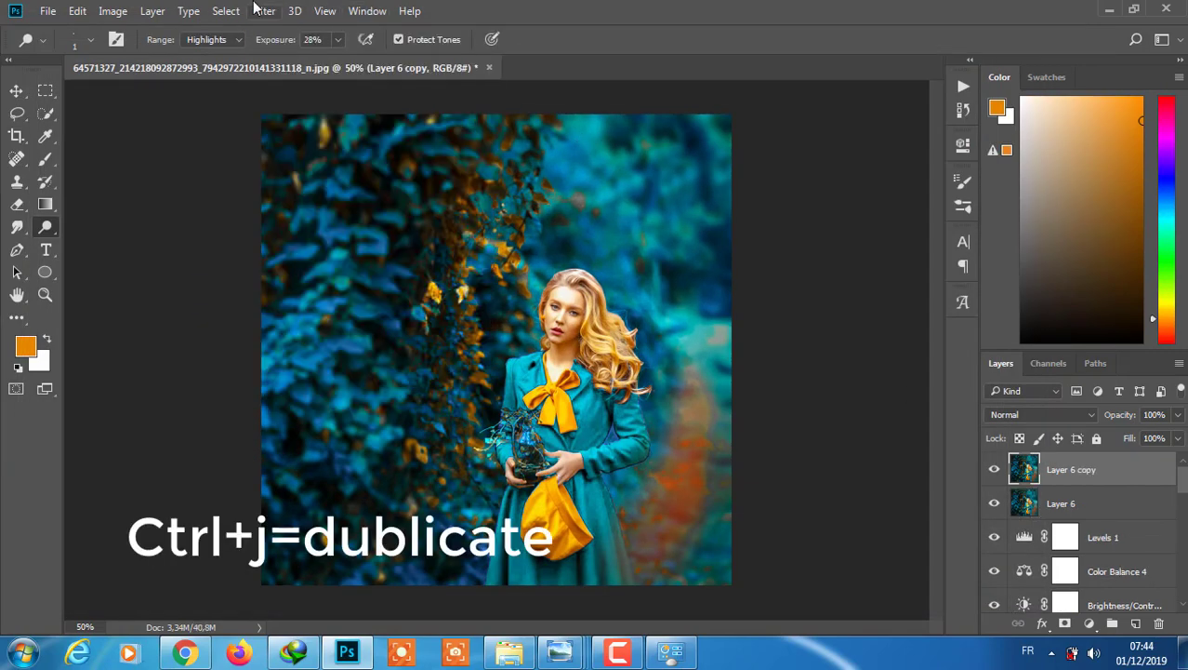
pyautogui.click(260, 10)
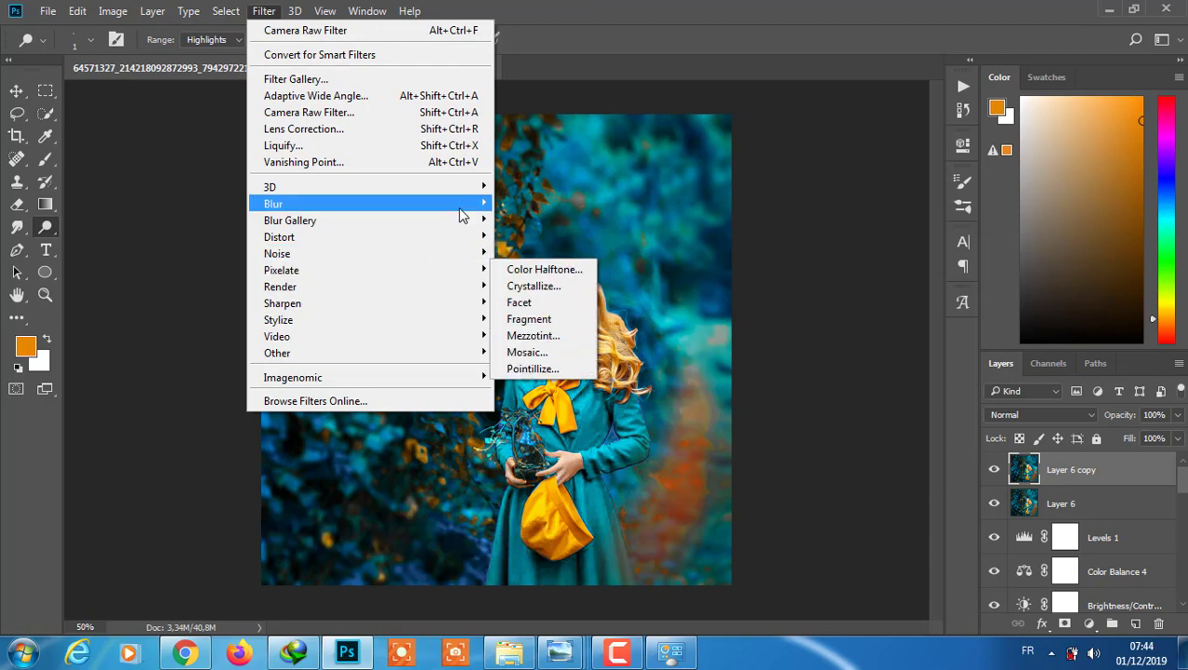
pyautogui.moveTo(372, 303)
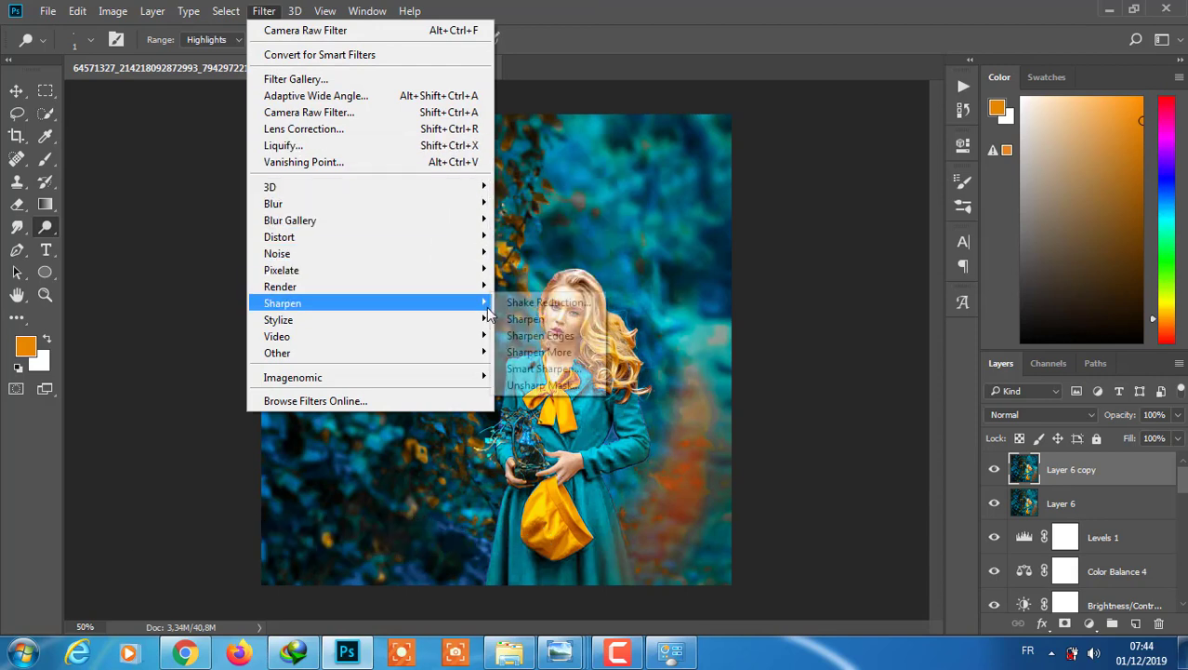
pyautogui.click(542, 370)
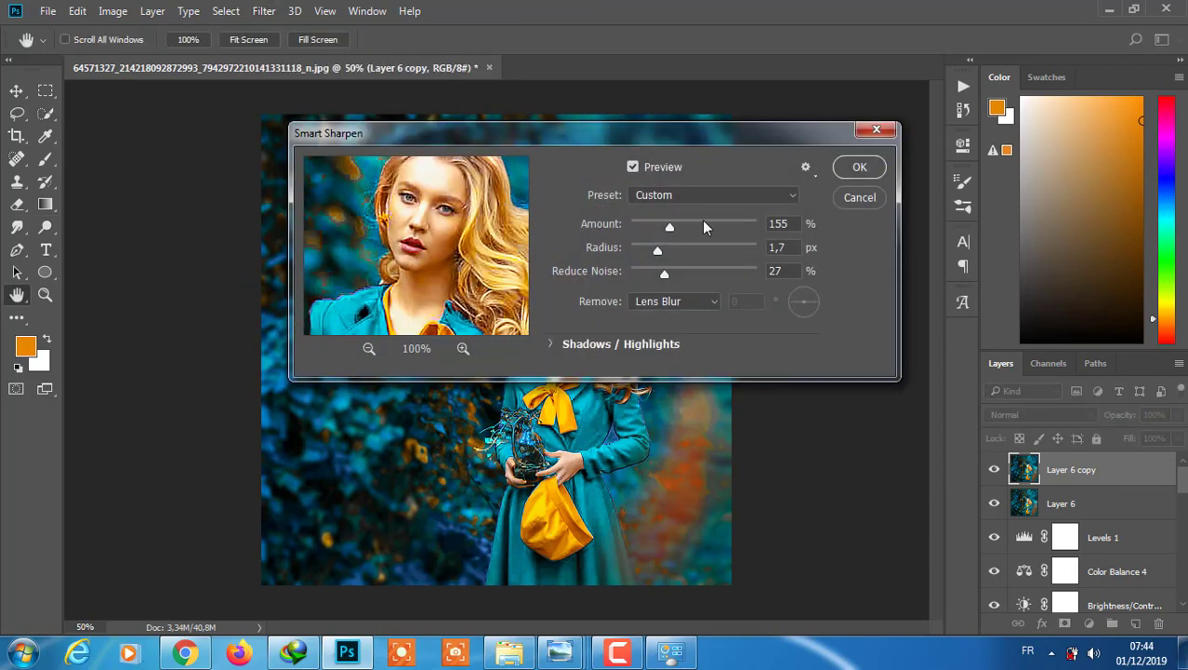
pyautogui.click(694, 197)
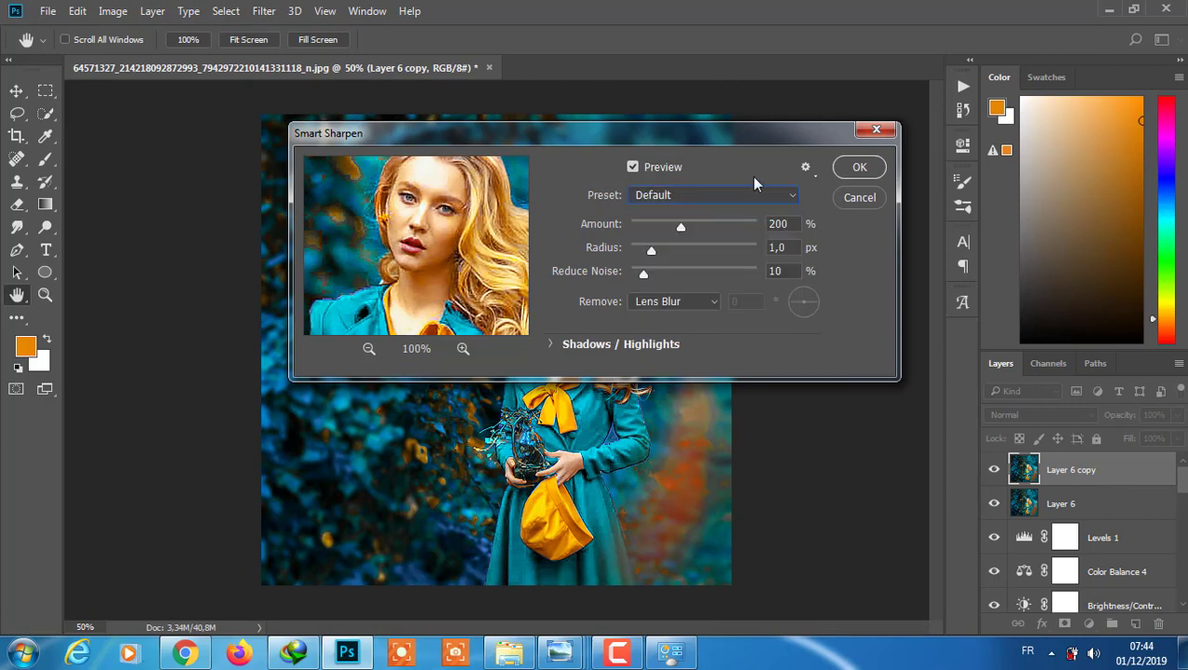
pyautogui.click(856, 170)
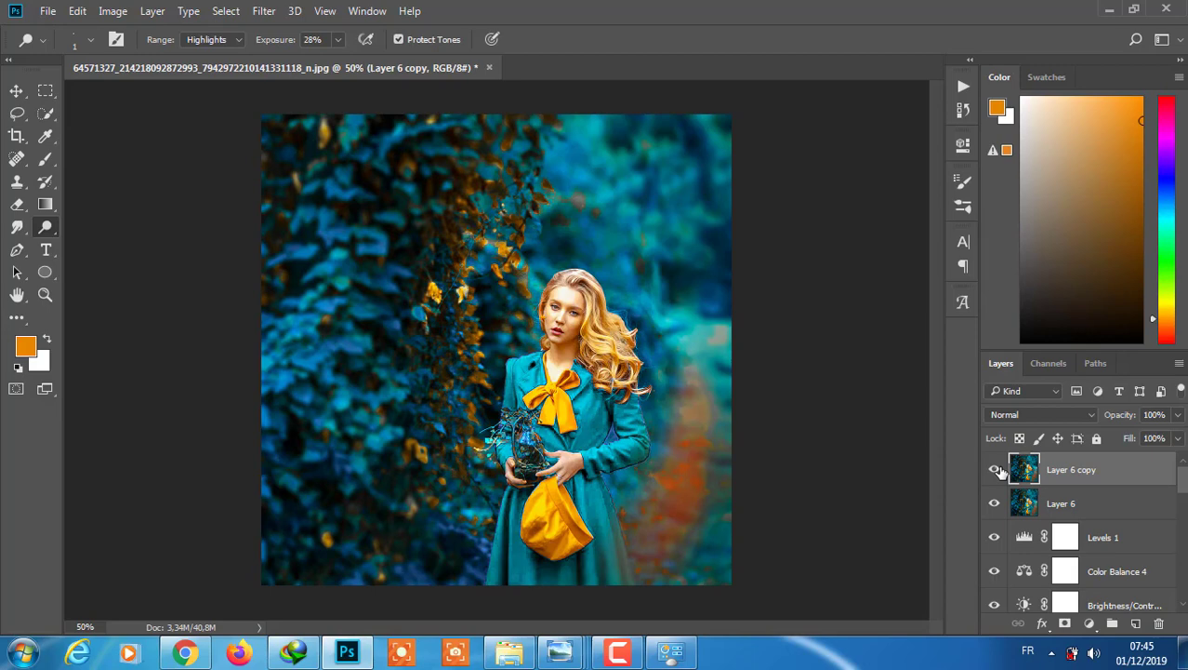
# Group Hue/Saturation 2 through Layer 0 copy into Group 2 and hide that group.
pyautogui.hotkey('ctrl', '-')
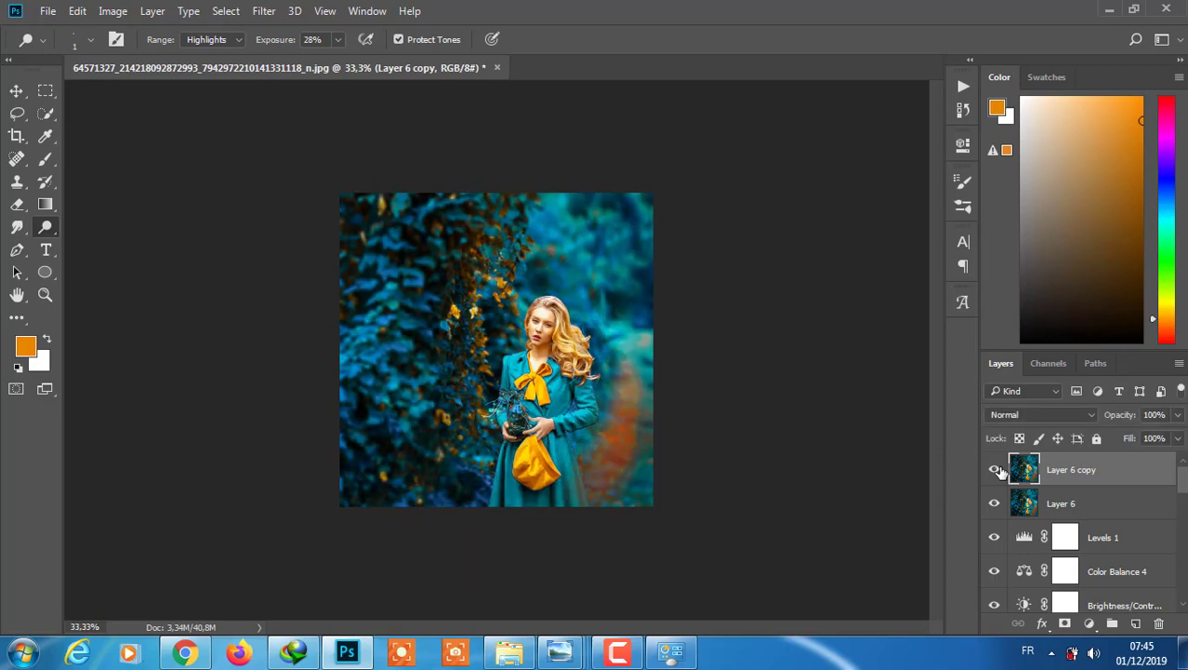
pyautogui.hotkey('alt', '[')
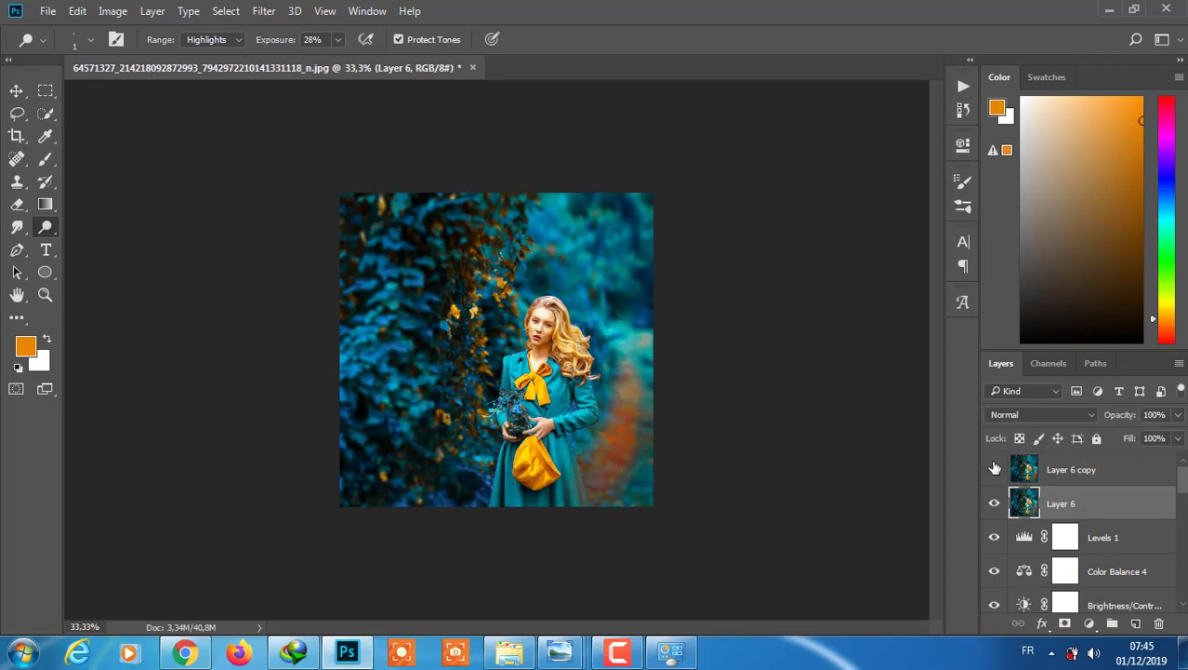
pyautogui.click(994, 470)
pyautogui.moveTo(1177, 475); pyautogui.dragTo(1170, 579)
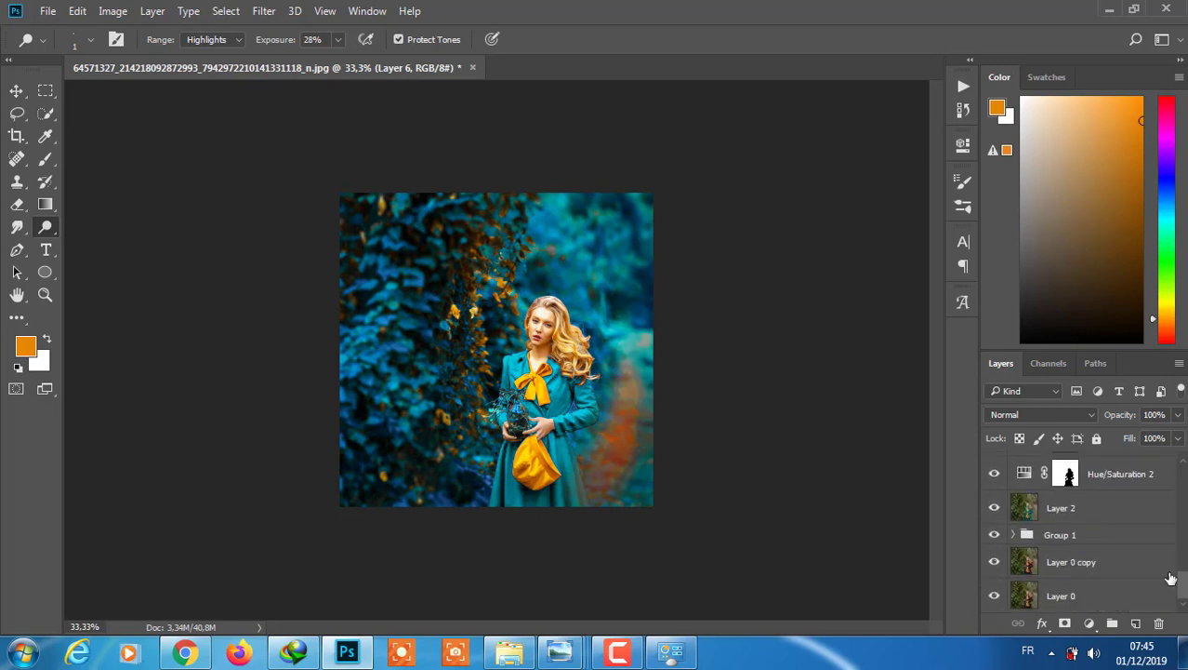
pyautogui.keyDown('shift'); pyautogui.click(1105, 564); pyautogui.keyUp('shift')
pyautogui.click(1112, 623)
pyautogui.click(995, 471)
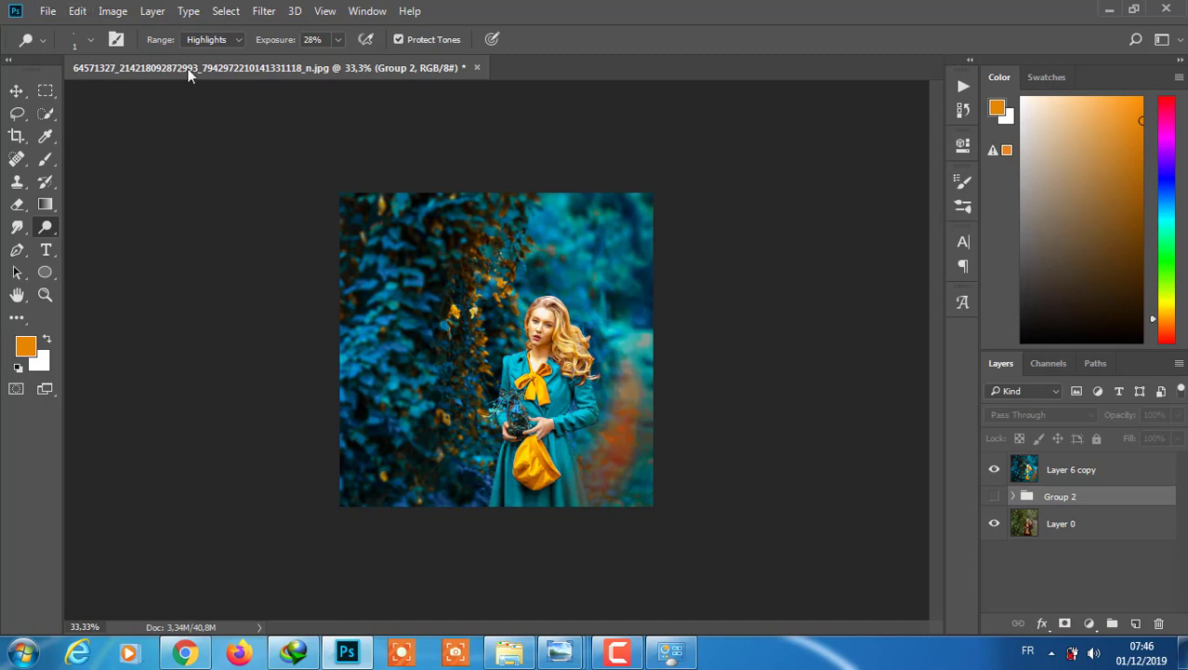
pyautogui.click(1017, 523)
# Duplicate Layer 6 copy and add a Color Balance layer shifting midtones toward red.
pyautogui.click(1026, 472)
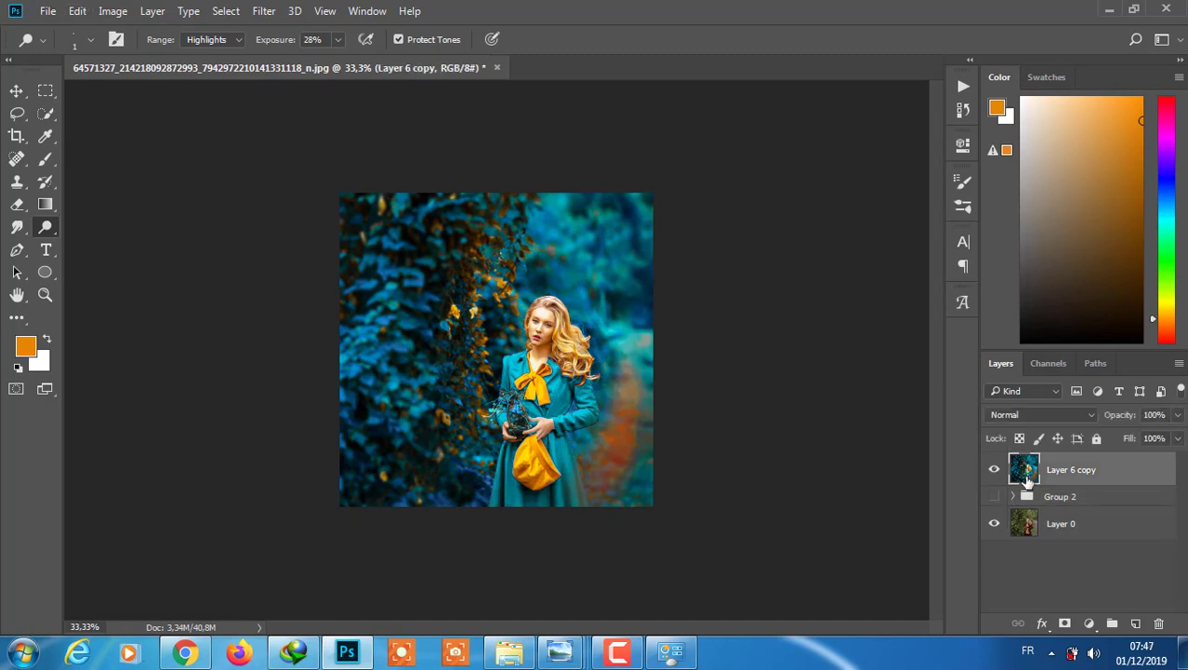
pyautogui.hotkey('ctrl', 'j')
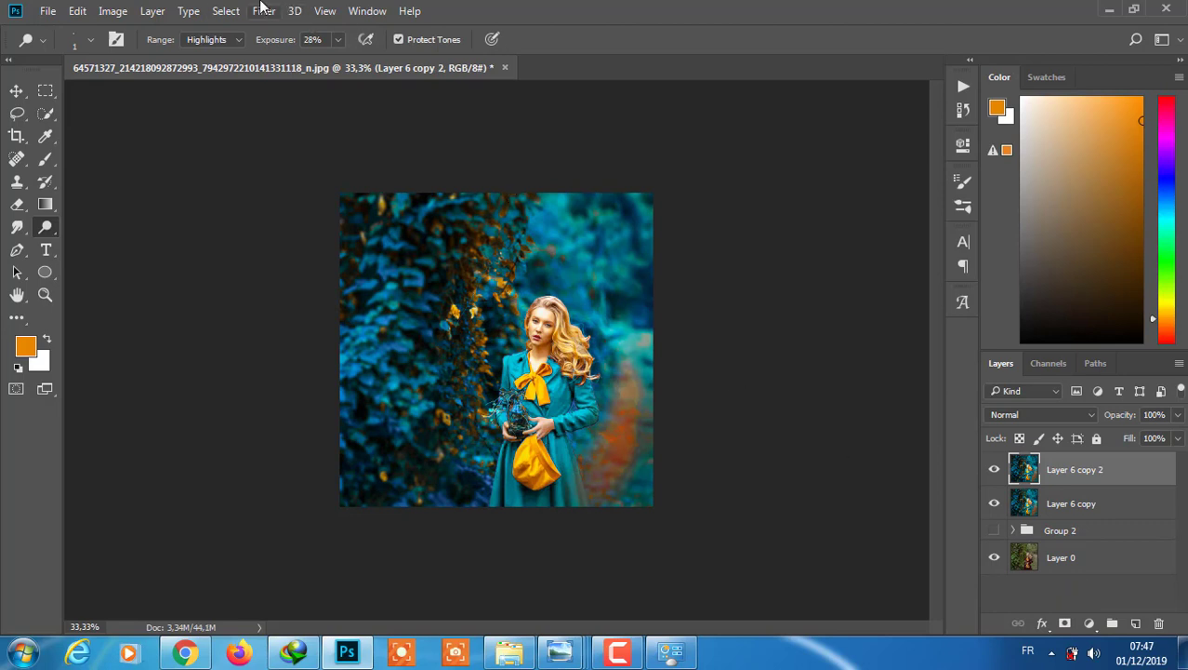
pyautogui.click(1089, 623)
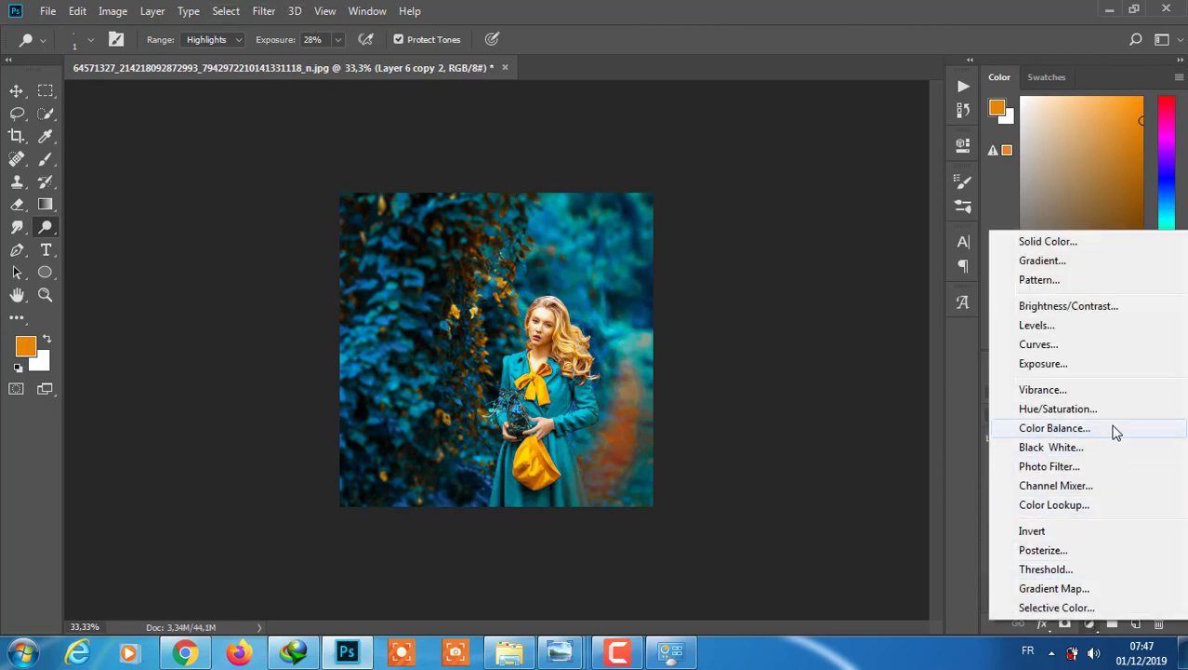
pyautogui.click(1112, 426)
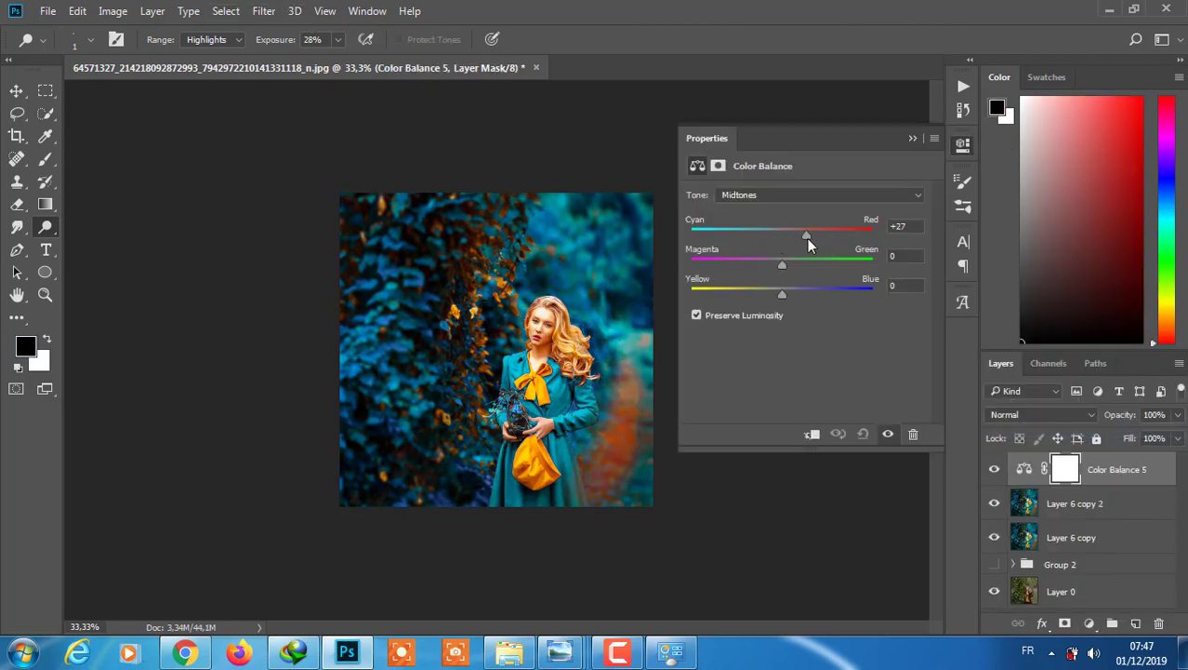
pyautogui.moveTo(807, 238)
pyautogui.mouseDown()
pyautogui.moveTo(819, 239)
pyautogui.moveTo(808, 239)
pyautogui.mouseUp()
pyautogui.click(912, 141)
# Pick the Brush, undo a test mask dab, and set brush opacity to 37%.
pyautogui.click(45, 158)
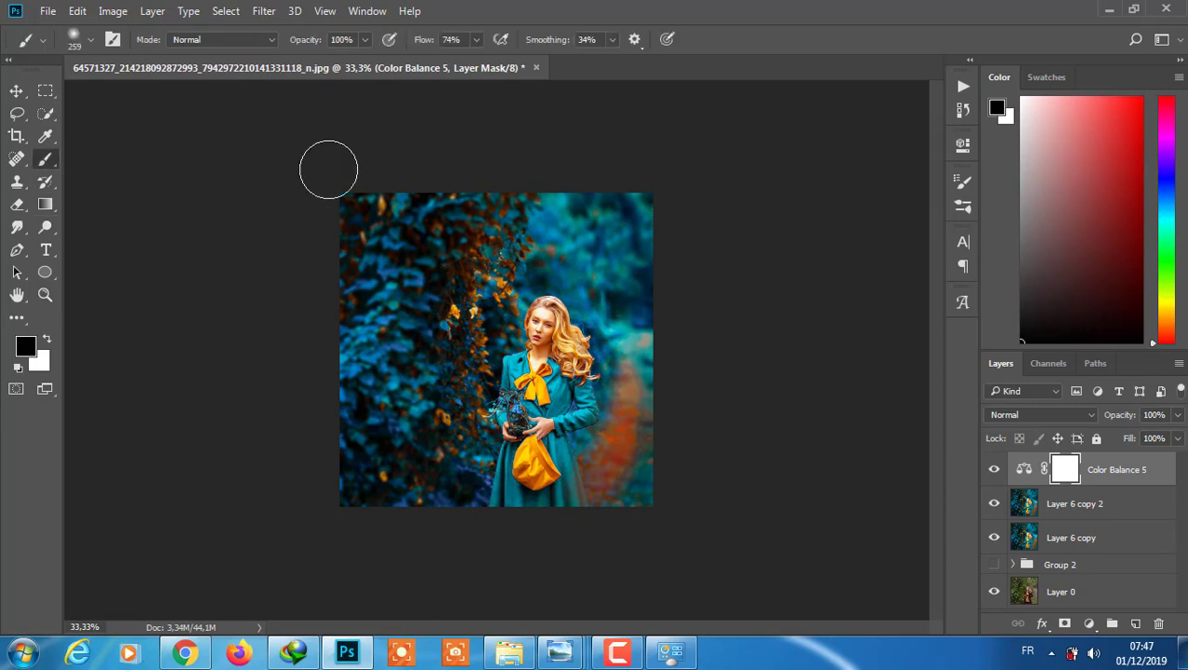
pyautogui.click(82, 39)
pyautogui.click(534, 319)
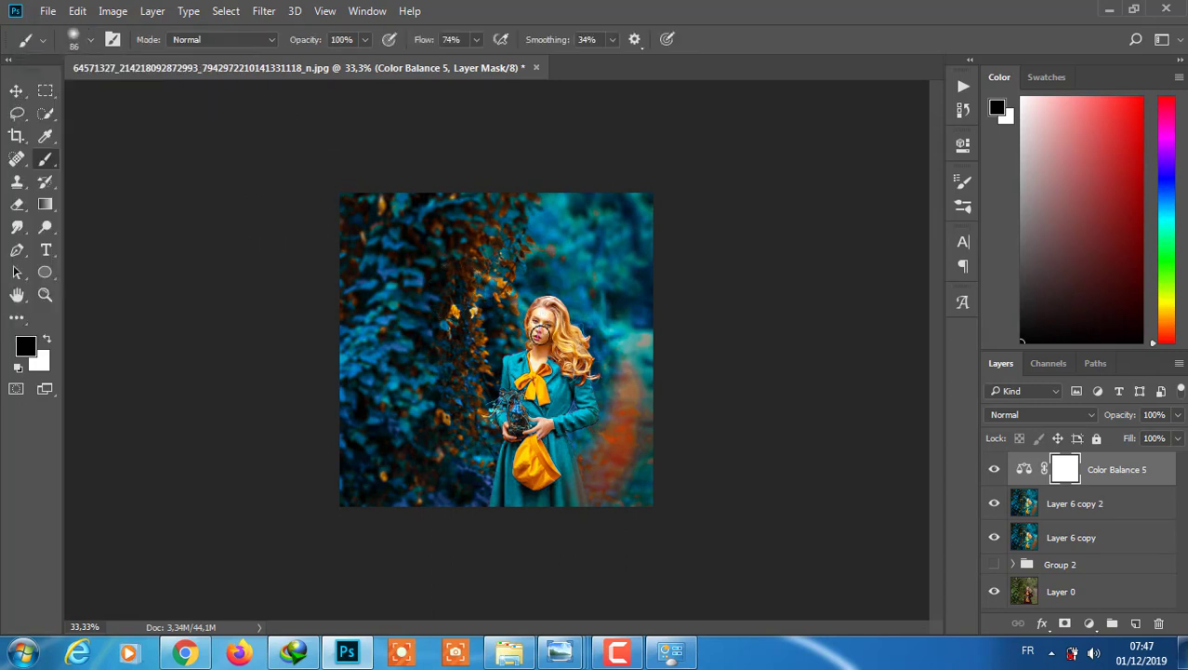
pyautogui.click(78, 11)
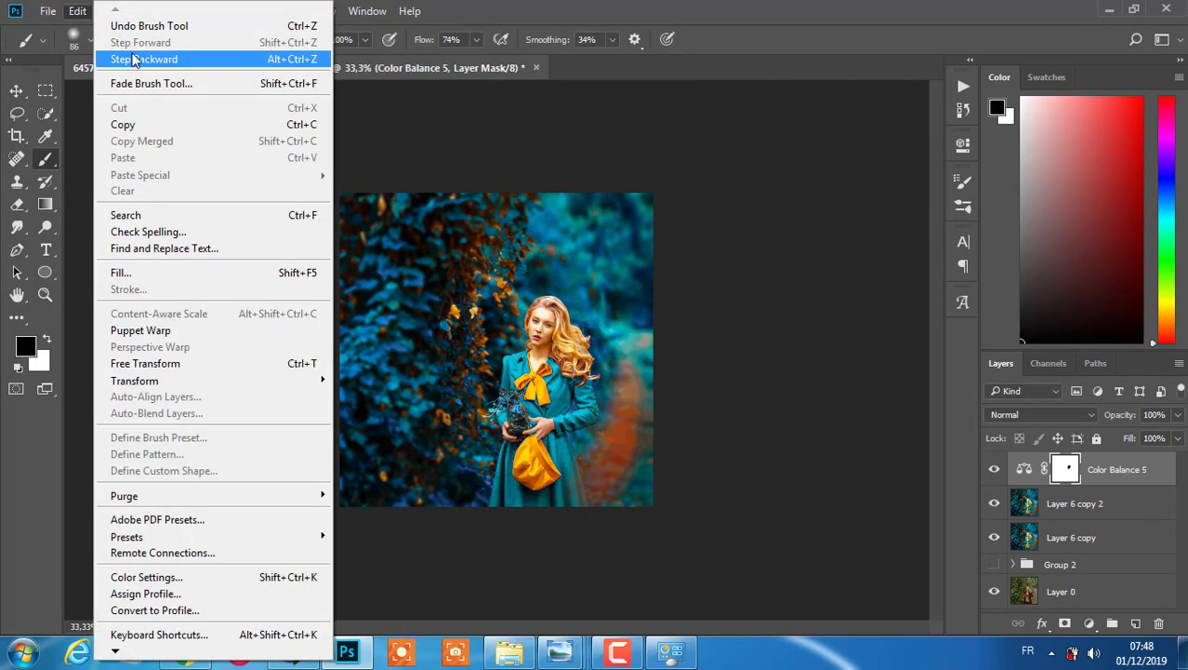
pyautogui.click(103, 51)
pyautogui.moveTo(366, 49); pyautogui.dragTo(319, 64)
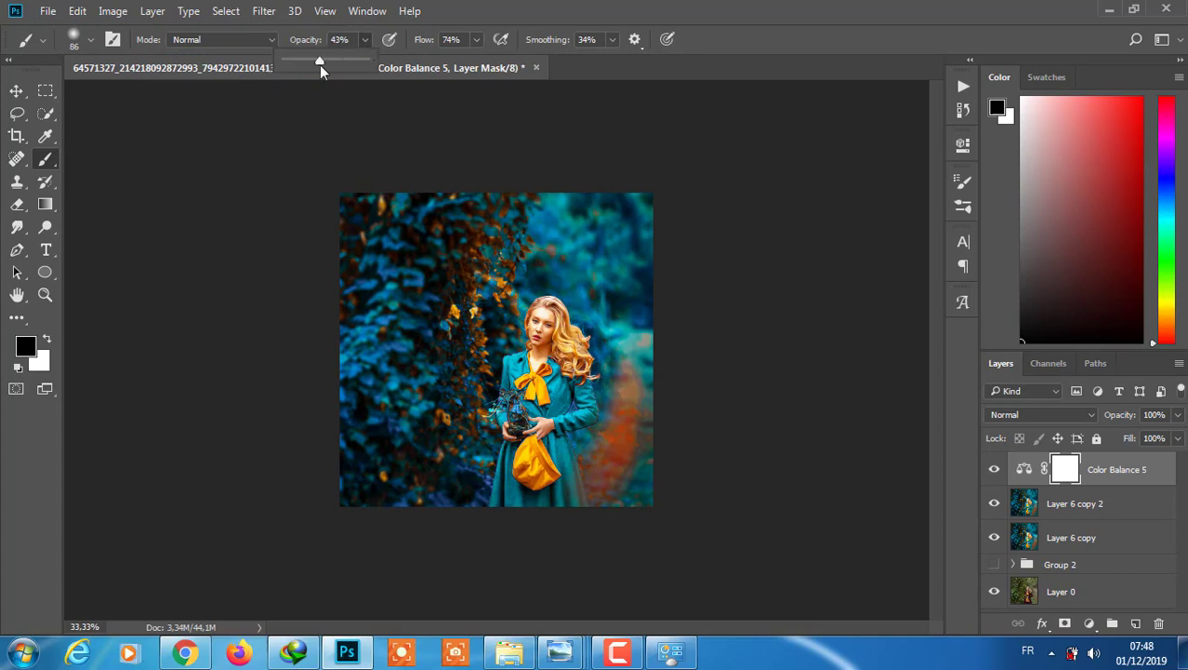
# Create a new Layer 7 filled with 50% gray.
pyautogui.click(1136, 624)
pyautogui.hotkey('shift', 'F5')
pyautogui.press('Return')
pyautogui.click(1042, 414)
# Set Layer 7 to Overlay and switch to the Burn tool, sizing its brush.
pyautogui.click(1013, 233)
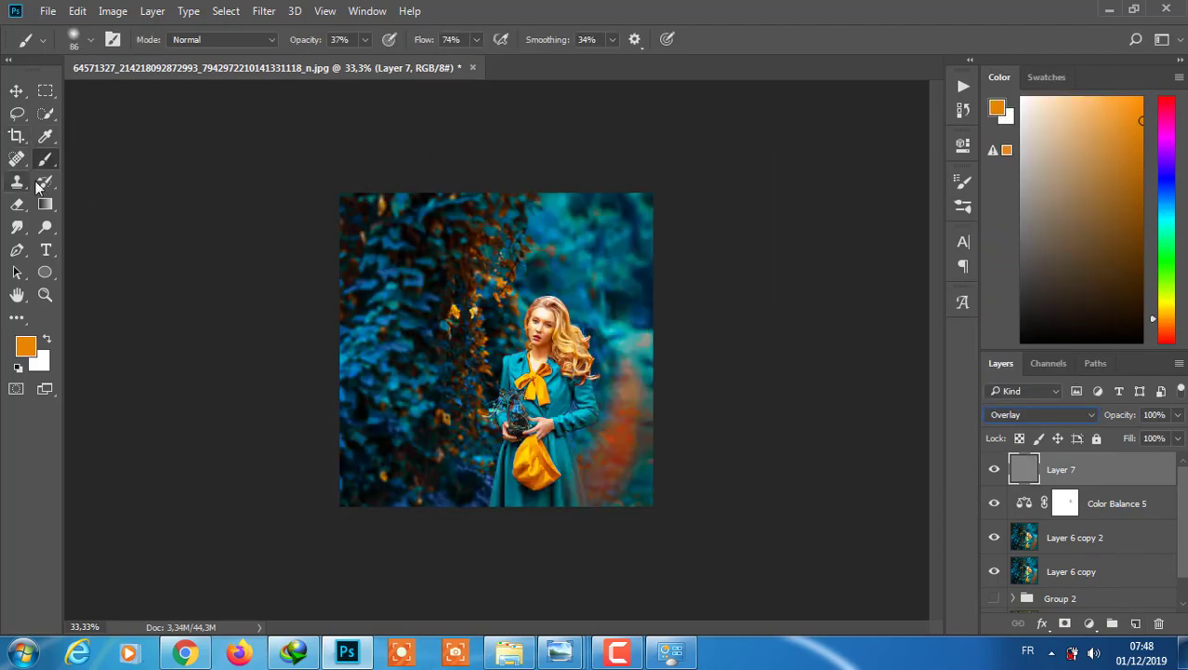
pyautogui.click(46, 231)
pyautogui.click(116, 243)
pyautogui.click(90, 40)
pyautogui.hotkey('ctrl', '+')
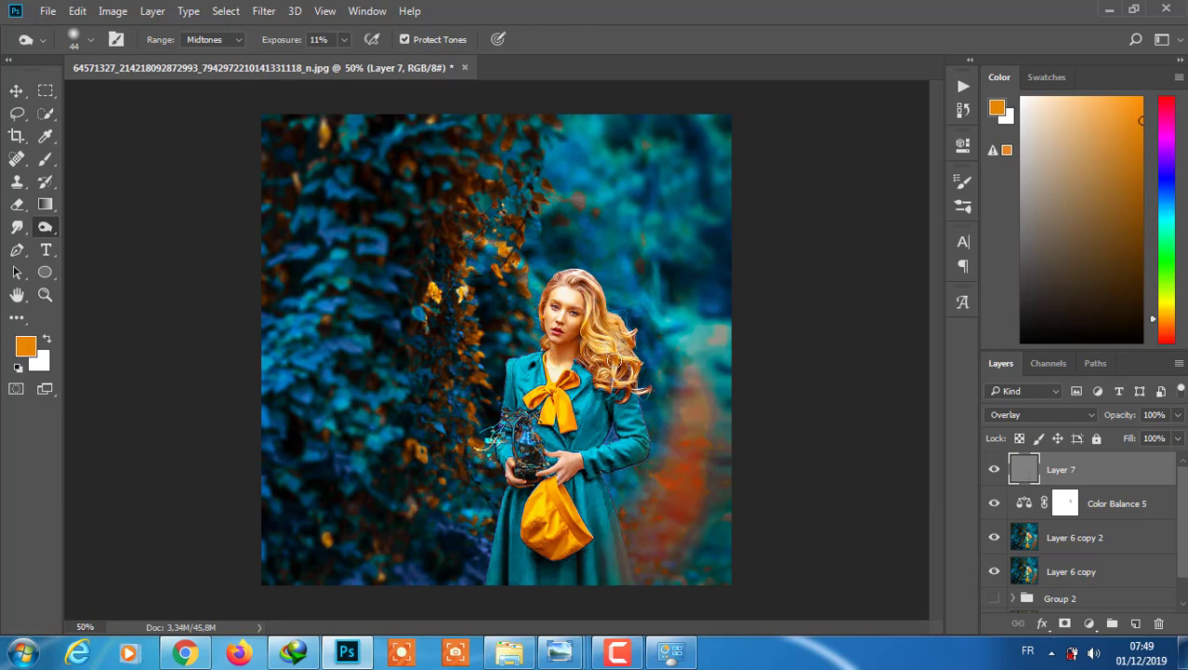
# Switch back to the Dodge tool and resize its brush while zooming in on the woman.
pyautogui.click(90, 39)
pyautogui.click(72, 180)
pyautogui.rightClick(45, 226)
pyautogui.click(84, 229)
pyautogui.click(90, 39)
pyautogui.press('Return')
pyautogui.hotkey('ctrl', '+')
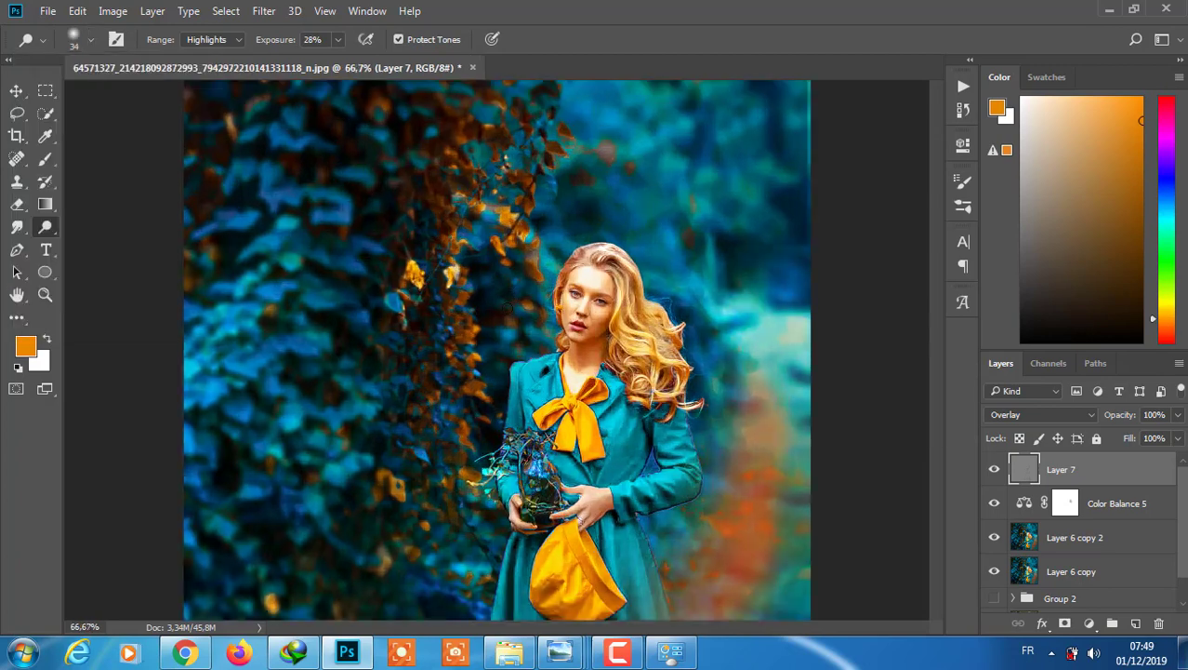
pyautogui.scroll(-2, 648, 373)
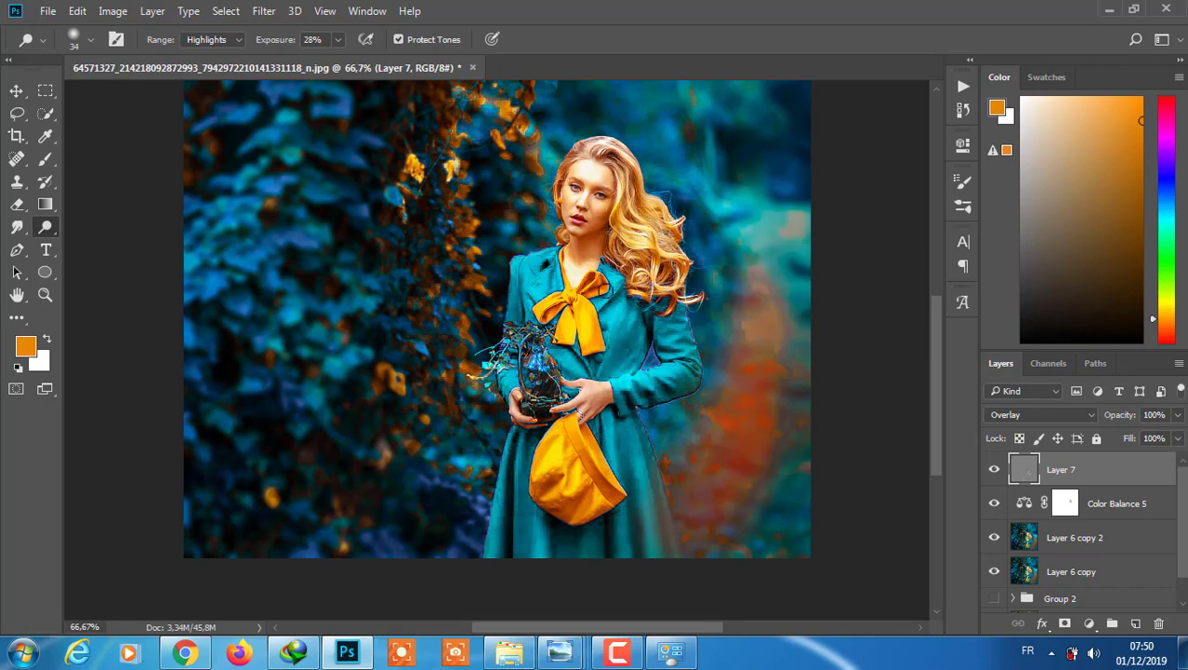
# Set the dodge brush to 17 px, then 23 px, and compare Layer 7 on and off.
pyautogui.click(90, 39)
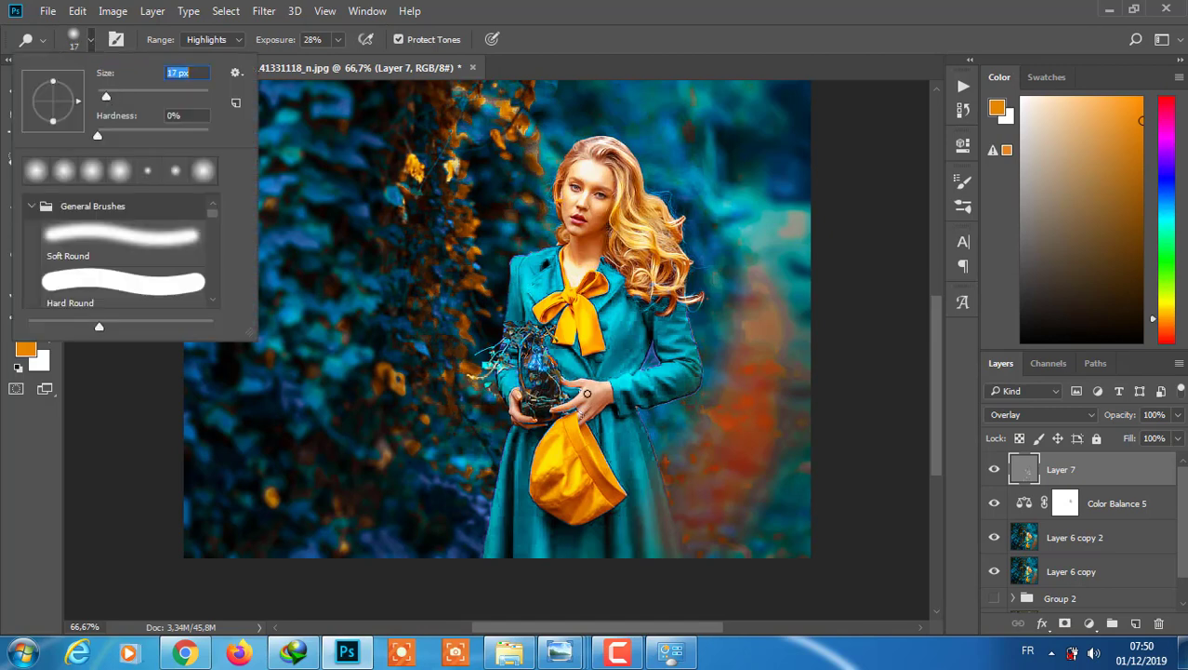
pyautogui.press('Return')
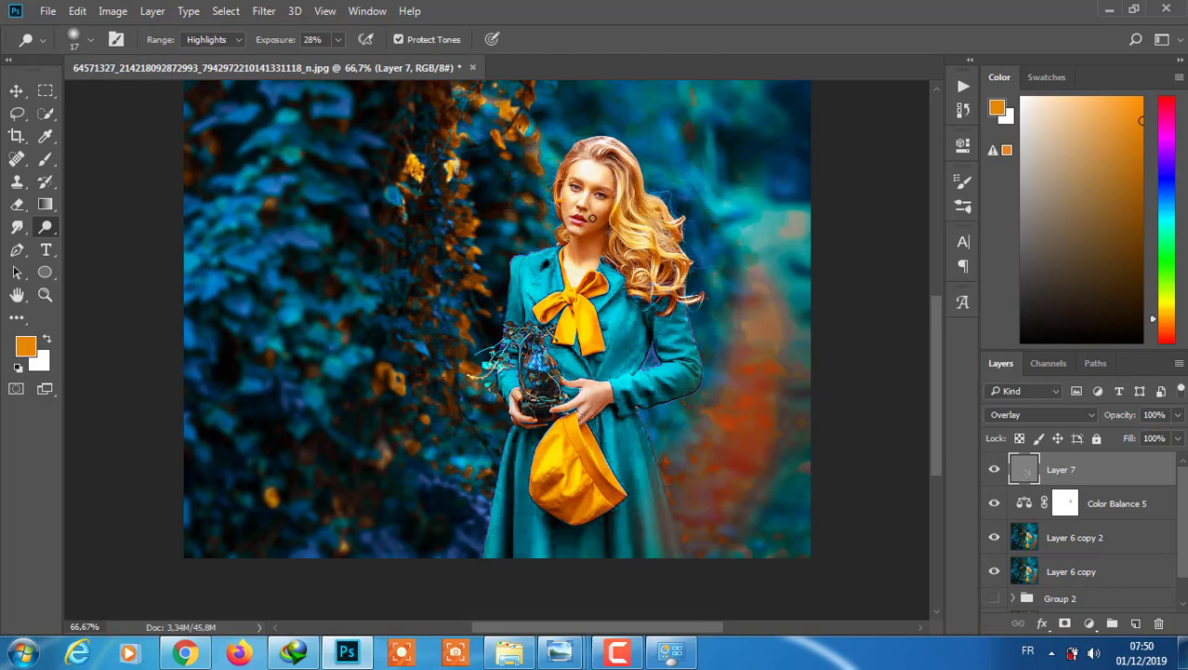
pyautogui.hotkey('ctrl', '+')
pyautogui.click(90, 39)
pyautogui.scroll(6, 172, 79)
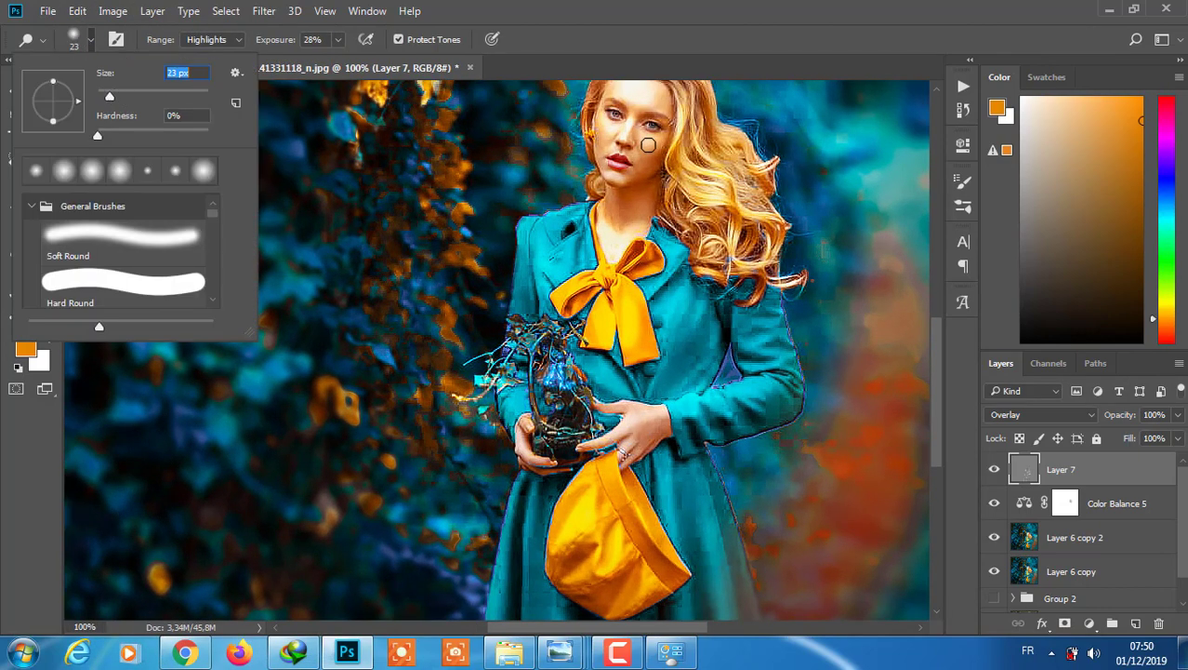
pyautogui.press('Return')
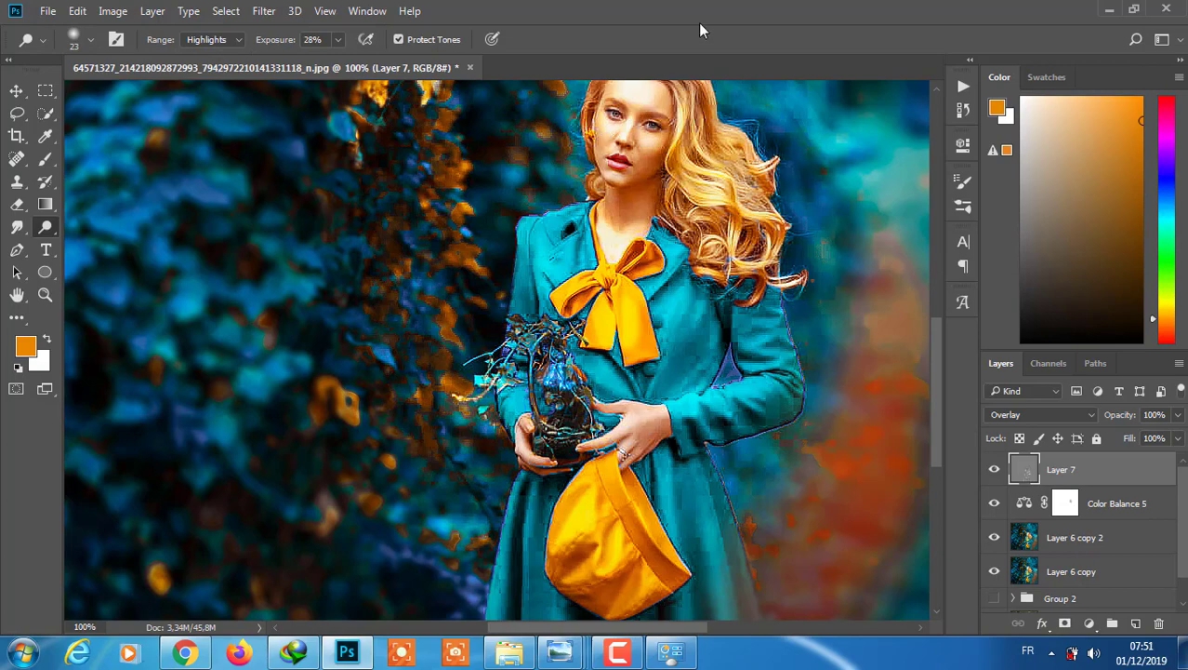
pyautogui.hotkey('ctrl', '-')
pyautogui.hotkey('ctrl', '-')
pyautogui.click(993, 468)
pyautogui.click(992, 468)
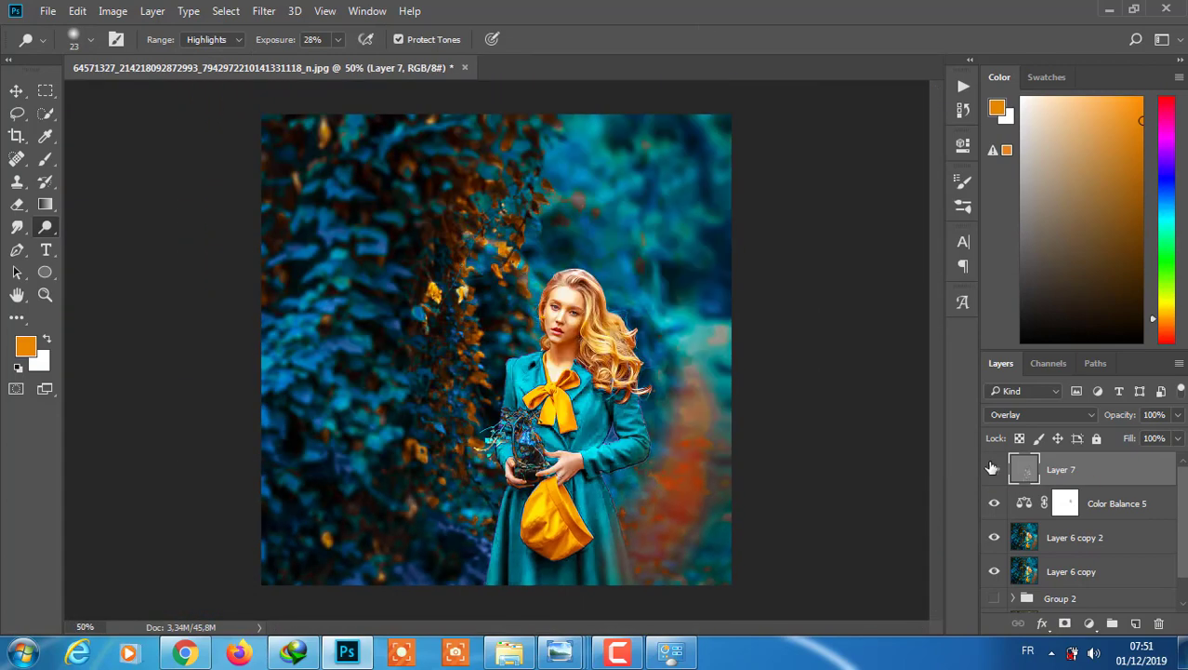
pyautogui.click(992, 468)
pyautogui.click(992, 468)
# Stamp all visible layers into a new merged Layer 8 at the top of the stack.
pyautogui.hotkey('ctrl', '-')
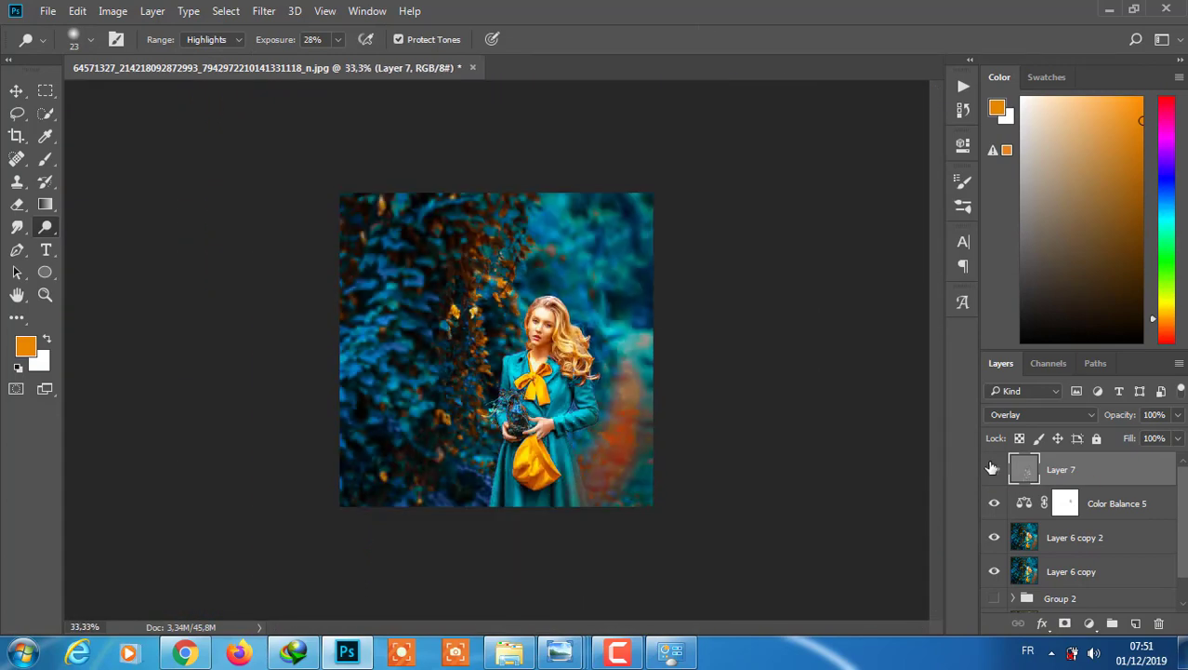
pyautogui.click(1066, 503)
pyautogui.click(1127, 474)
pyautogui.hotkey('ctrl', 'shift', 'alt', 'e')
pyautogui.click(1153, 503)
pyautogui.scroll(-2, 1078, 530)
# Group the adjustment layers into Group 3 and toggle visibility to compare.
pyautogui.keyDown('shift'); pyautogui.click(1078, 576); pyautogui.keyUp('shift')
pyautogui.hotkey('ctrl', 'g')
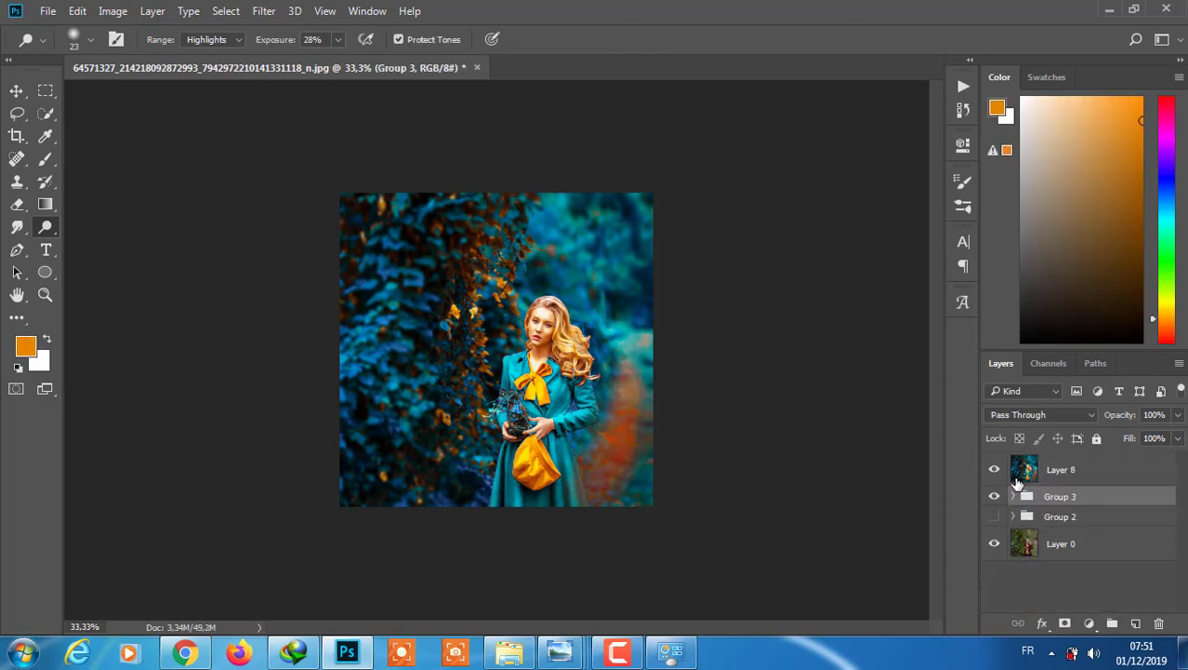
pyautogui.click(994, 496)
pyautogui.click(994, 469)
pyautogui.click(994, 469)
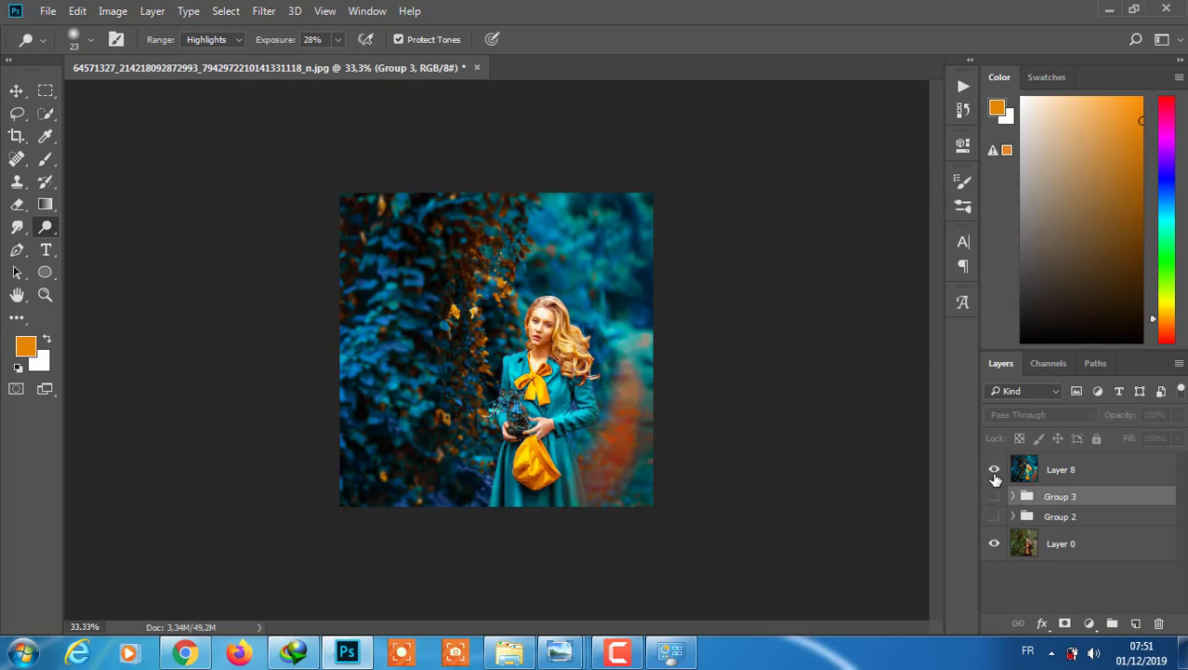
pyautogui.click(994, 469)
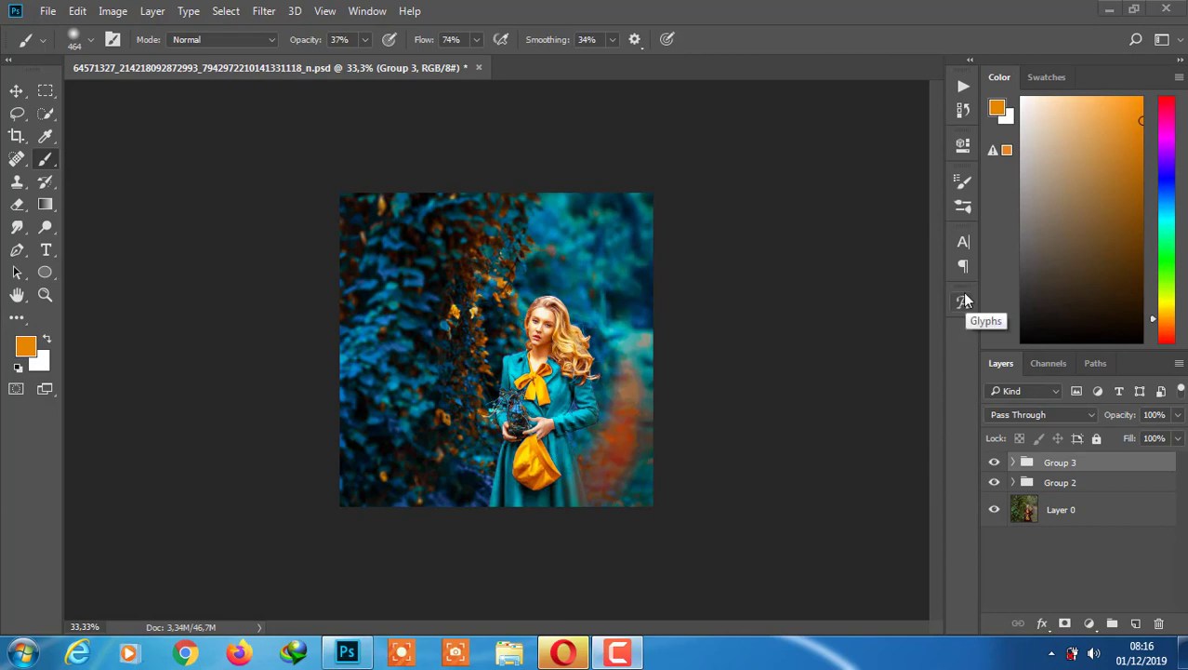
# Expand Group 3 and stamp the visible layers into a merged layer again.
pyautogui.click(1013, 462)
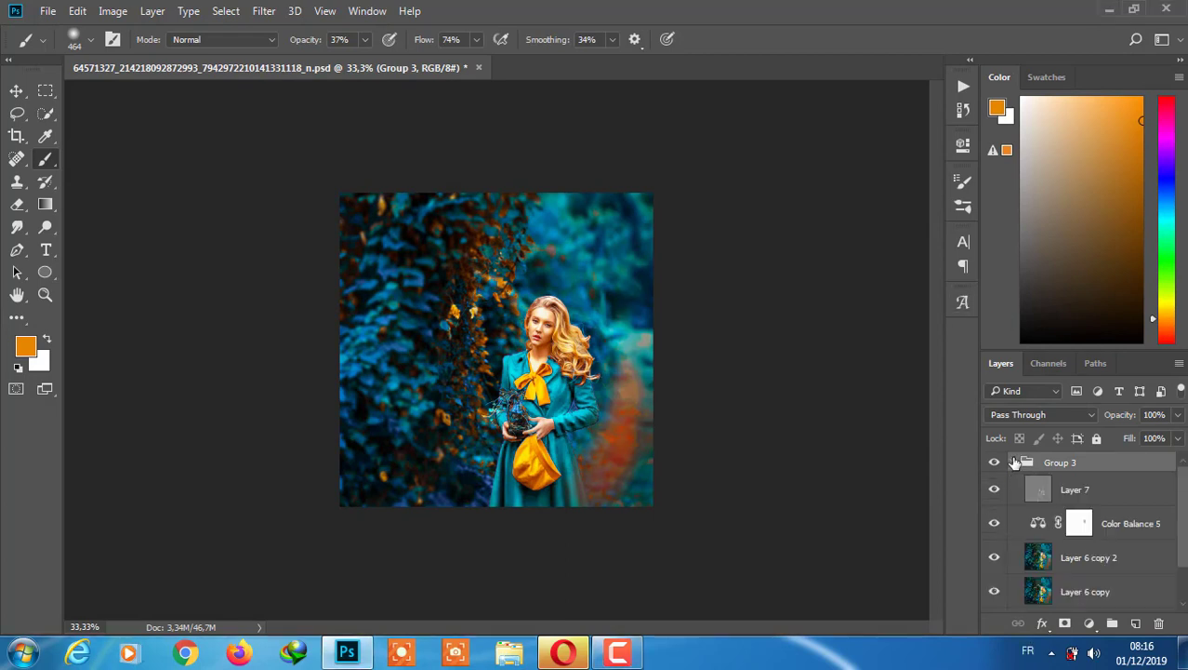
pyautogui.hotkey('ctrl', 'shift', 'alt', 'e')
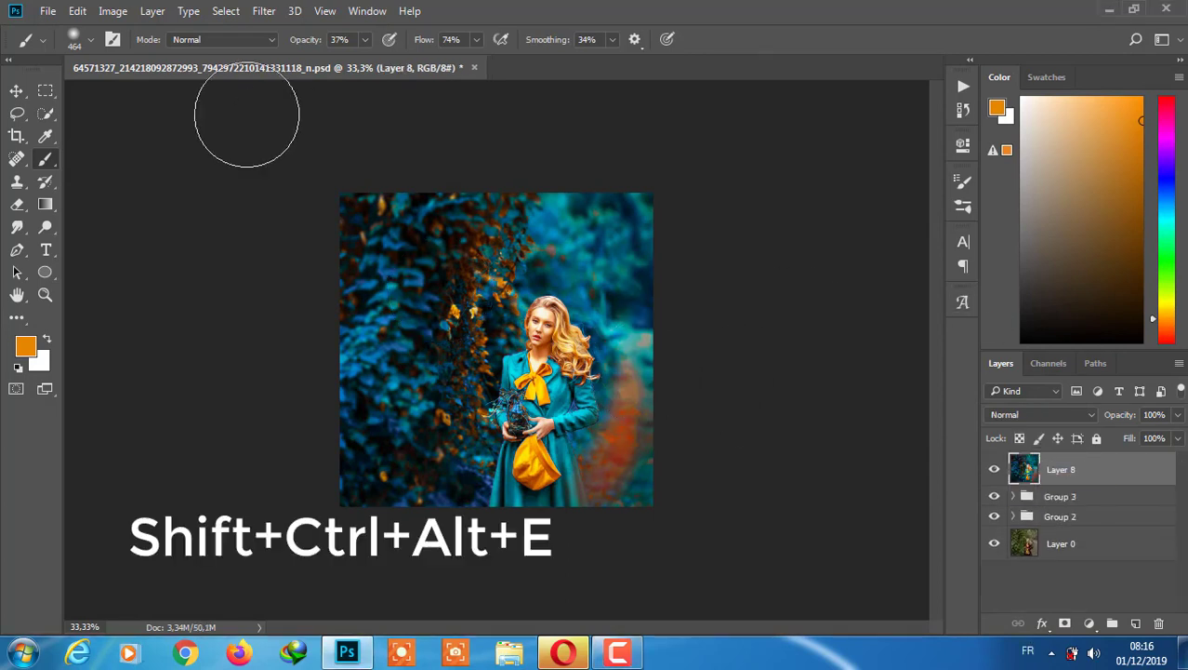
pyautogui.click(48, 10)
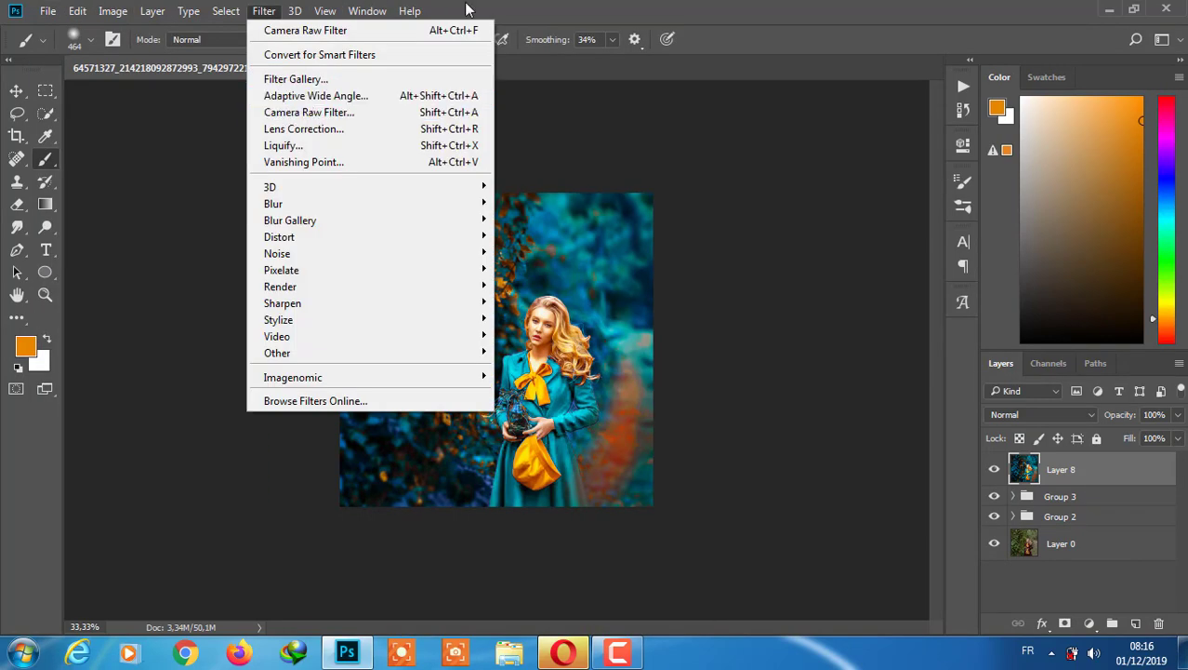
pyautogui.press('Escape')
# Duplicate Layer 8 and set Camera Raw sharpening to Amount 18, Detail 27, Masking 15.
pyautogui.hotkey('ctrl', 'j')
pyautogui.click(263, 11)
pyautogui.click(299, 112)
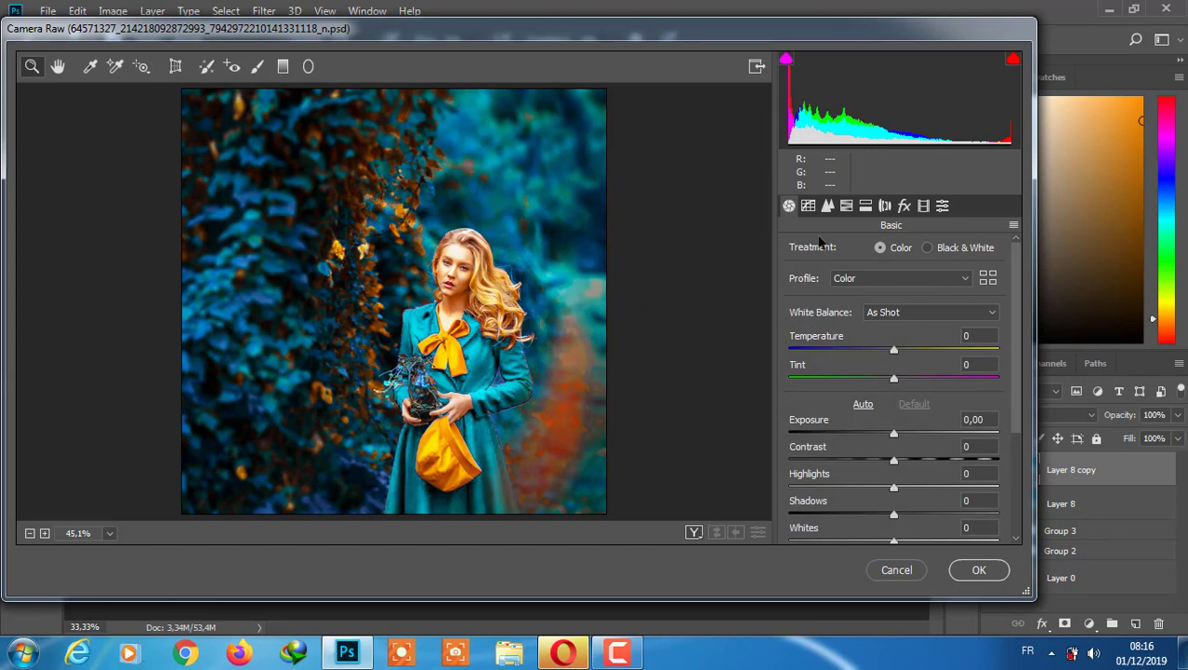
pyautogui.click(827, 205)
pyautogui.moveTo(790, 277); pyautogui.dragTo(815, 277)
pyautogui.click(832, 309)
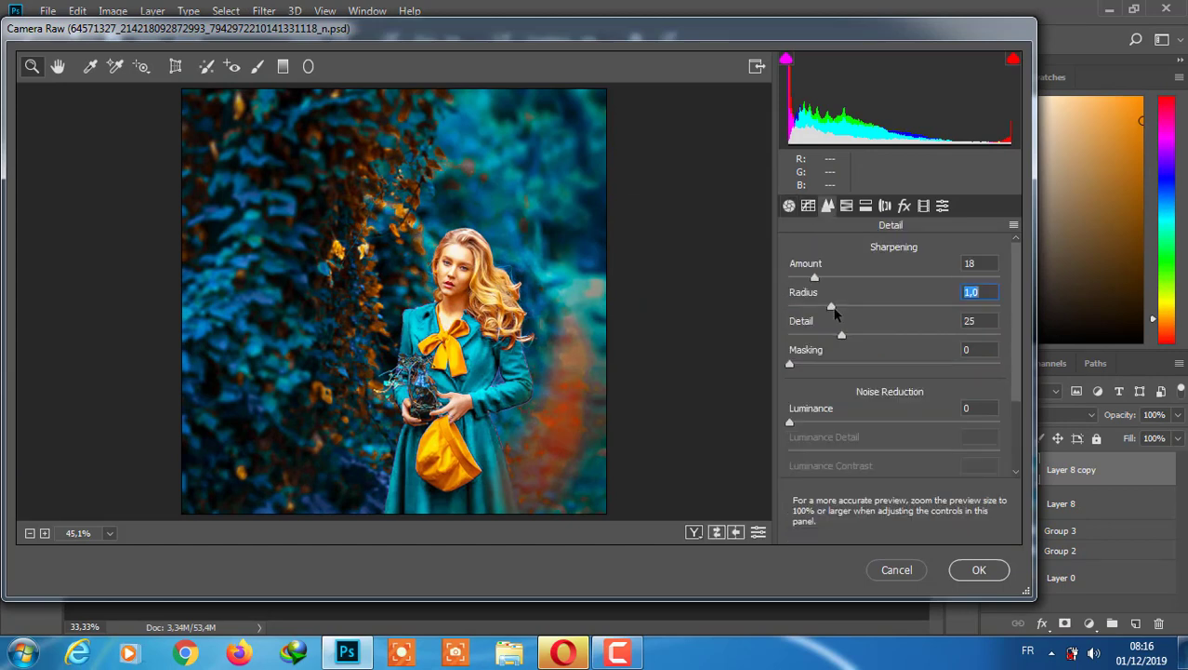
pyautogui.click(846, 336)
pyautogui.moveTo(798, 364); pyautogui.dragTo(823, 361)
# Try wider purple and green defringe hue ranges, then reset defringe to defaults.
pyautogui.click(884, 206)
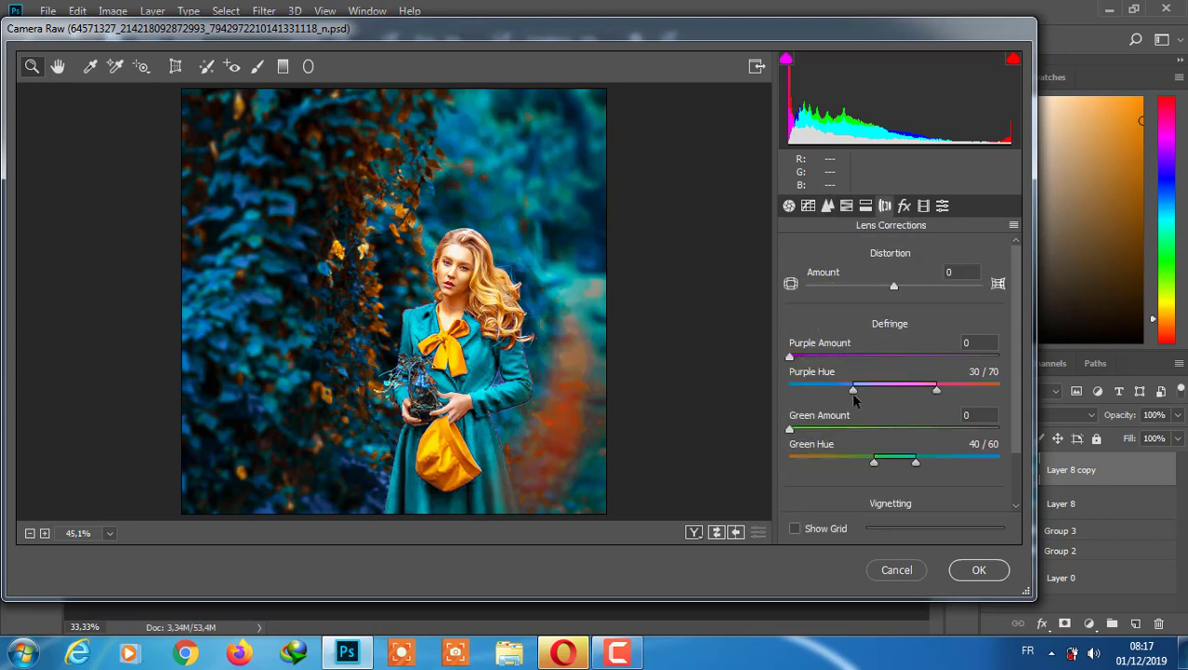
pyautogui.moveTo(852, 390); pyautogui.dragTo(832, 391)
pyautogui.moveTo(874, 462); pyautogui.dragTo(863, 464)
pyautogui.click(758, 532)
pyautogui.click(903, 206)
pyautogui.click(942, 206)
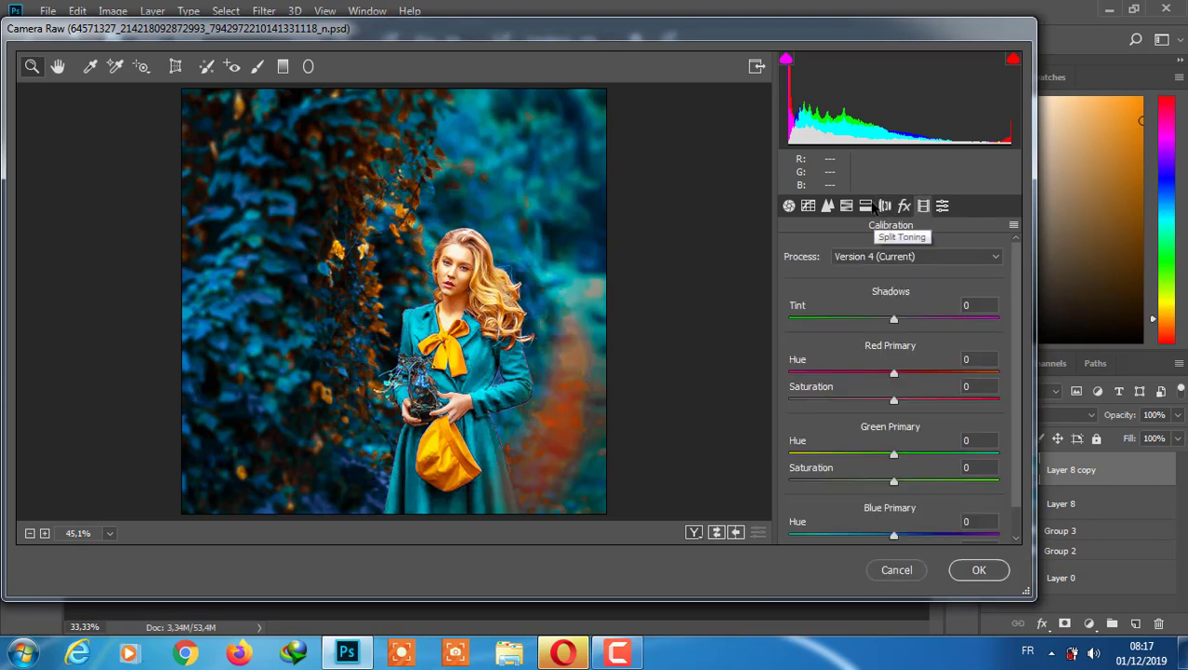
pyautogui.click(808, 205)
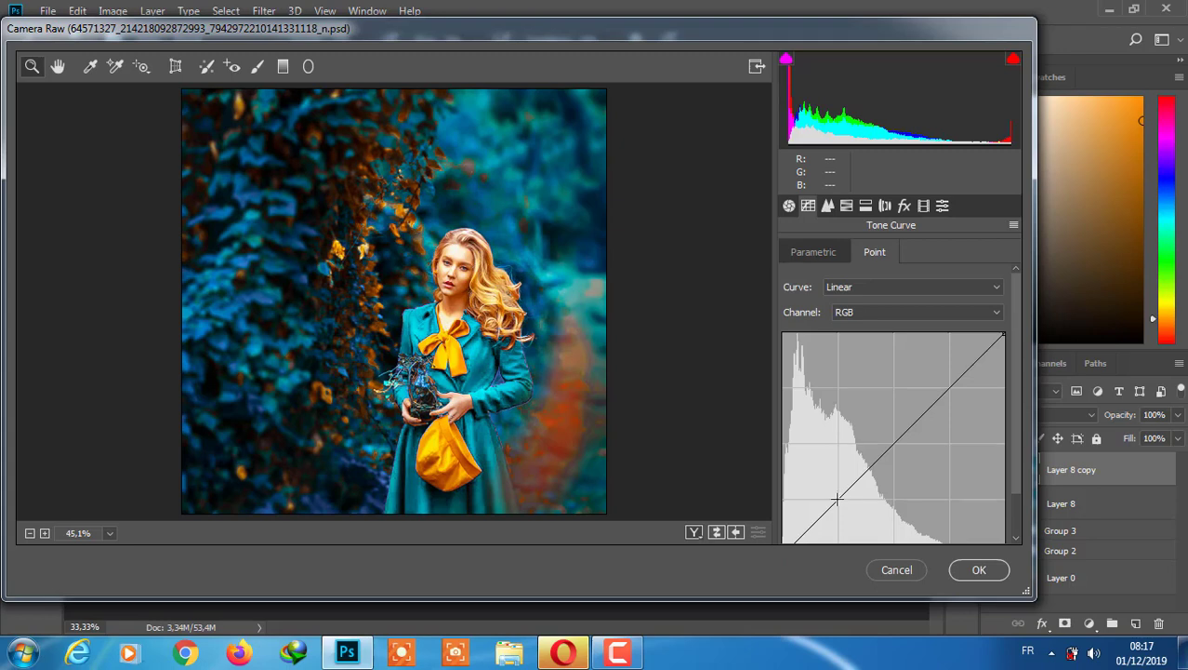
# Shape the RGB point curve with darker shadows and lifted highlights for contrast.
pyautogui.click(894, 443)
pyautogui.click(953, 384)
pyautogui.moveTo(839, 496); pyautogui.dragTo(841, 504)
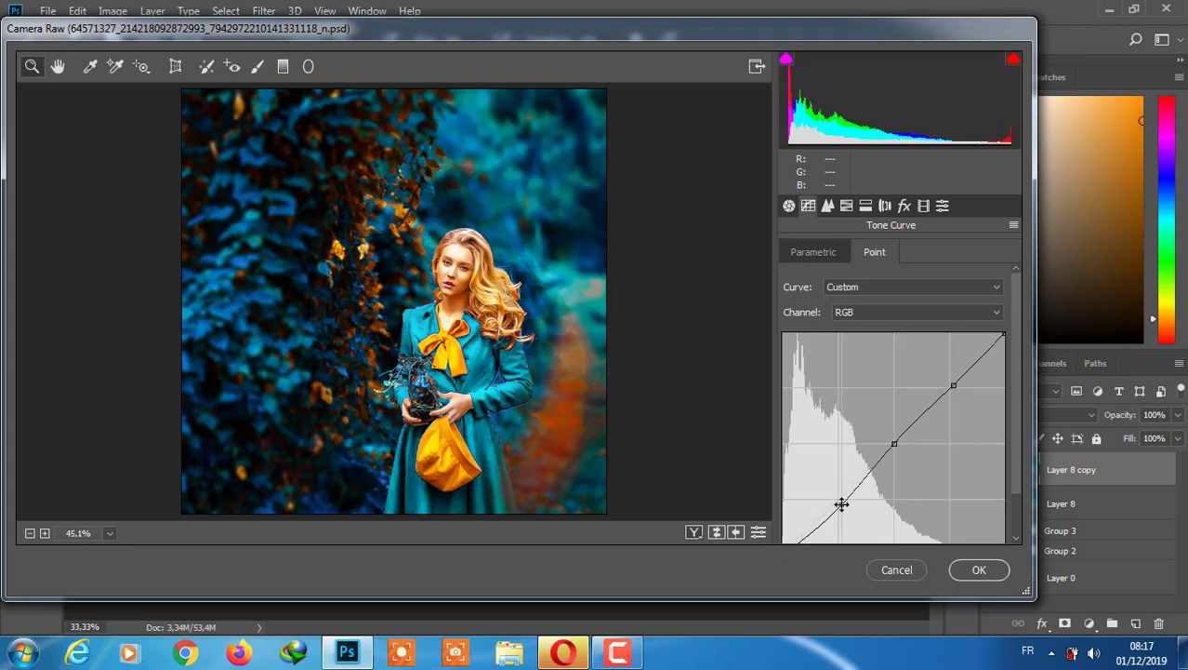
pyautogui.moveTo(895, 443); pyautogui.dragTo(891, 441)
pyautogui.moveTo(953, 384); pyautogui.dragTo(952, 381)
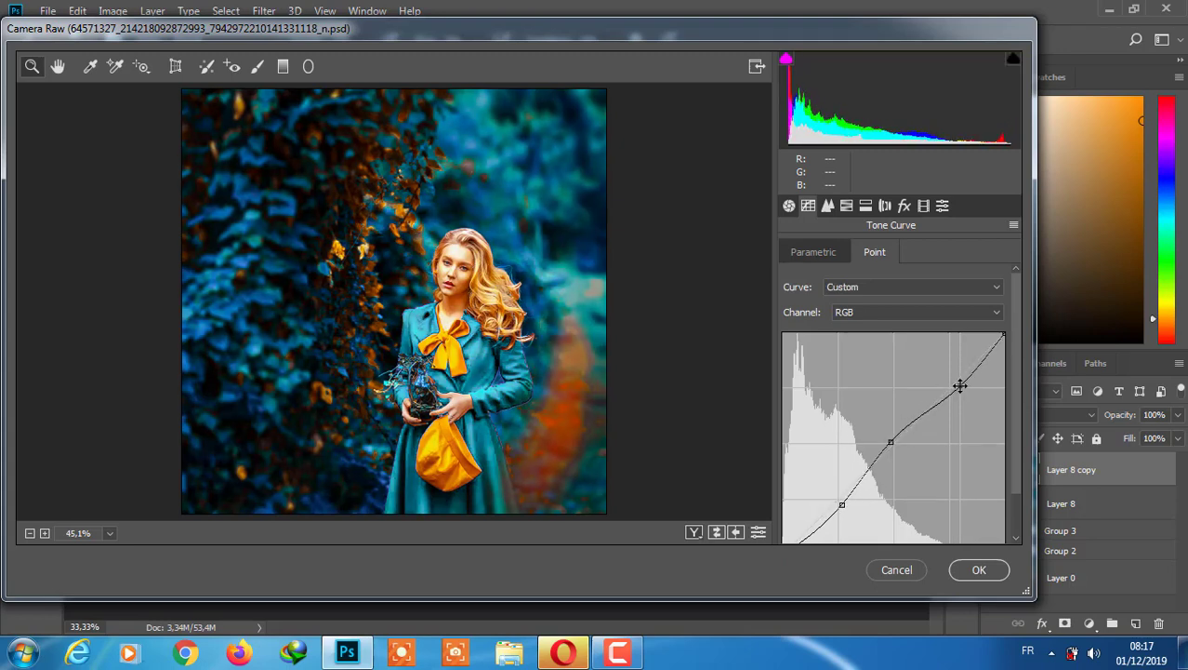
pyautogui.moveTo(891, 440); pyautogui.dragTo(889, 438)
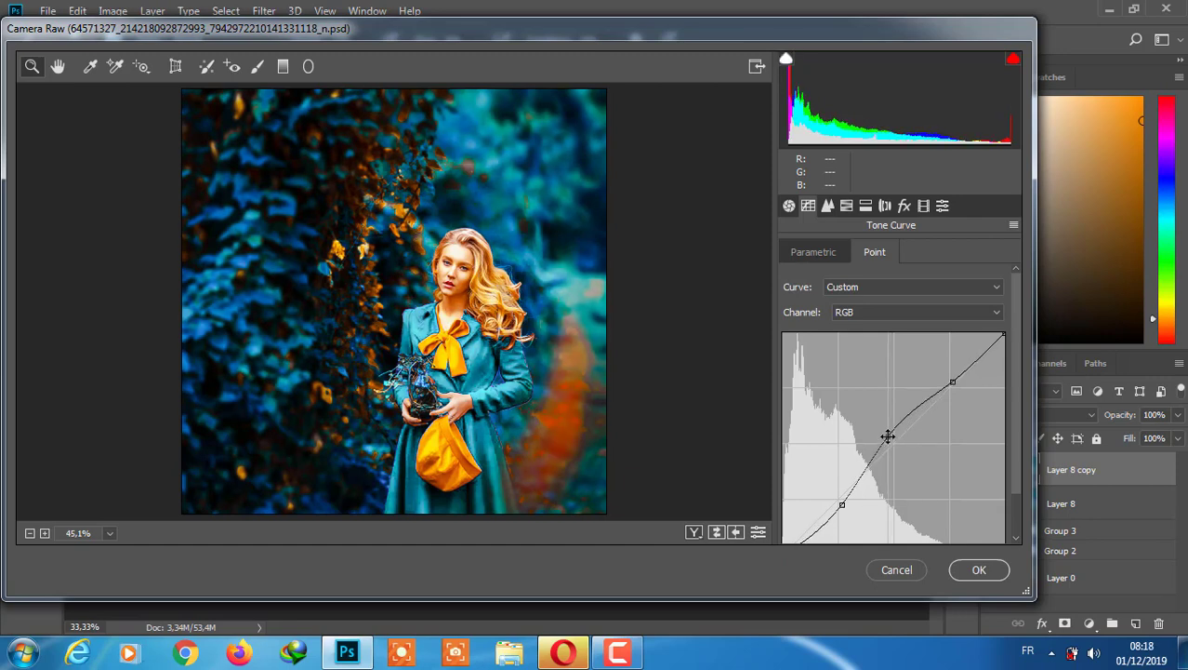
# Adjust the Red channel curve to reduce redness.
pyautogui.click(865, 316)
pyautogui.click(865, 341)
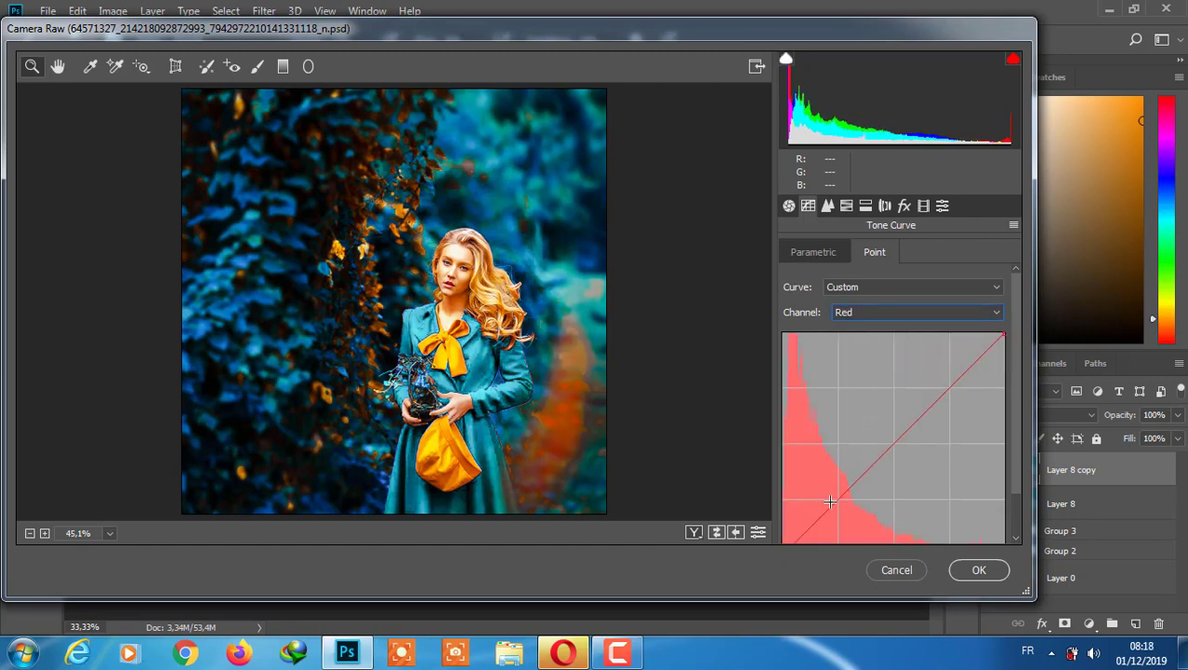
pyautogui.moveTo(830, 502); pyautogui.dragTo(827, 494)
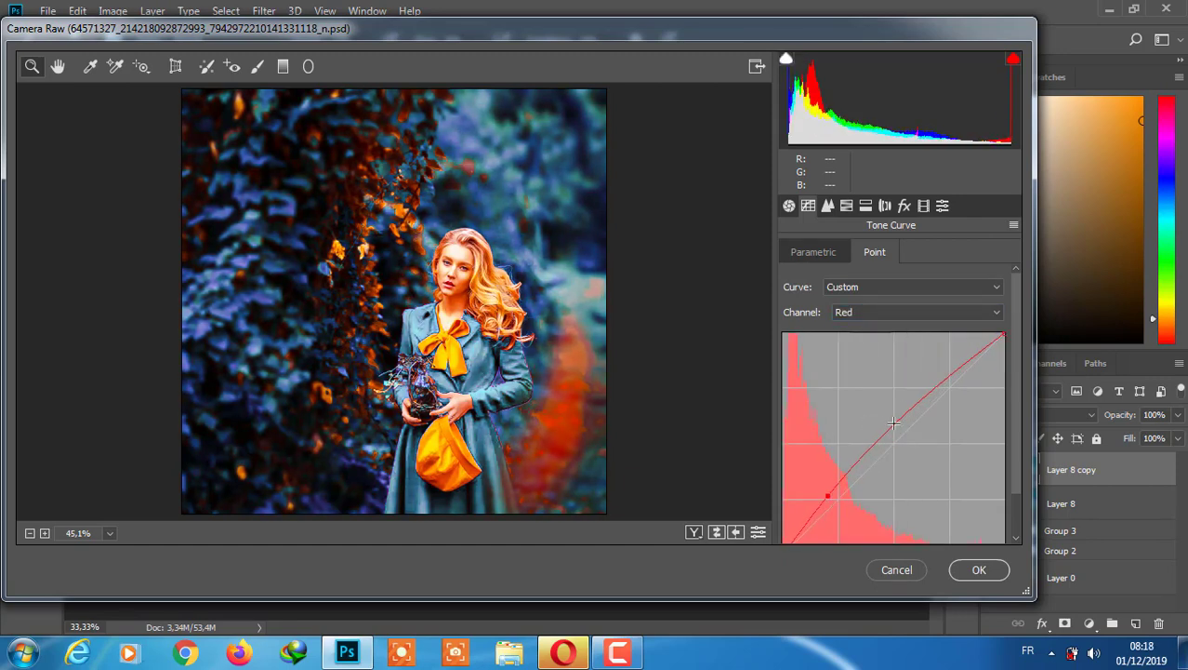
pyautogui.moveTo(893, 423); pyautogui.dragTo(926, 410)
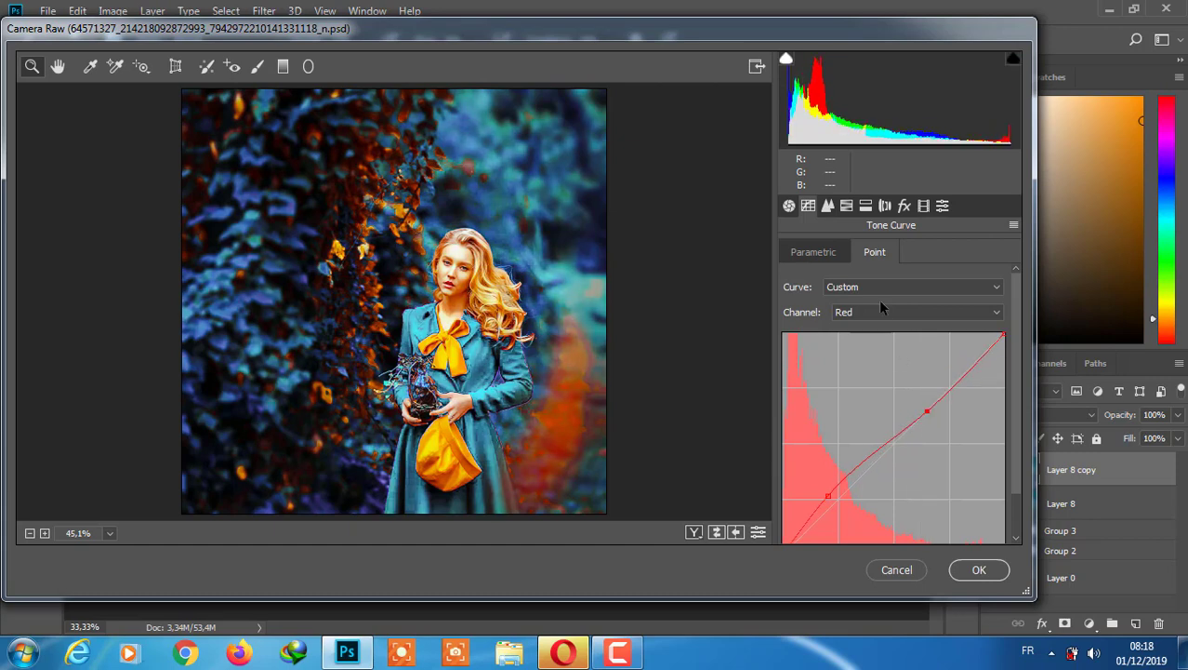
# Pull down the green highlights and lift the green midtones on the Green curve.
pyautogui.click(852, 312)
pyautogui.click(869, 354)
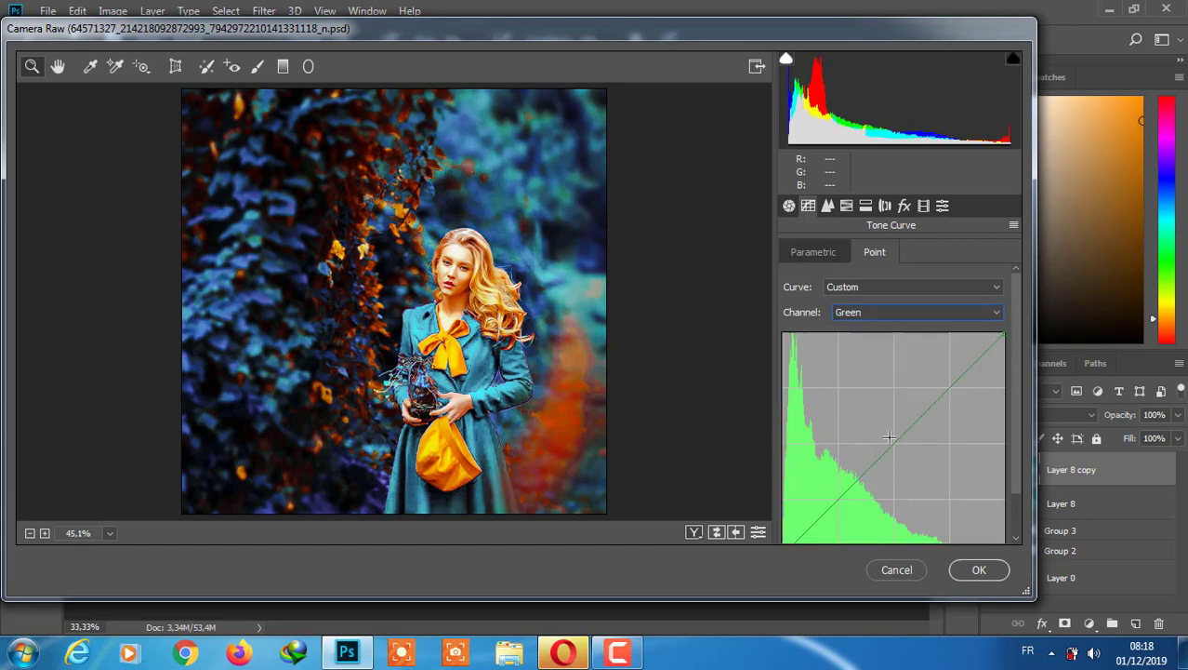
pyautogui.click(828, 512)
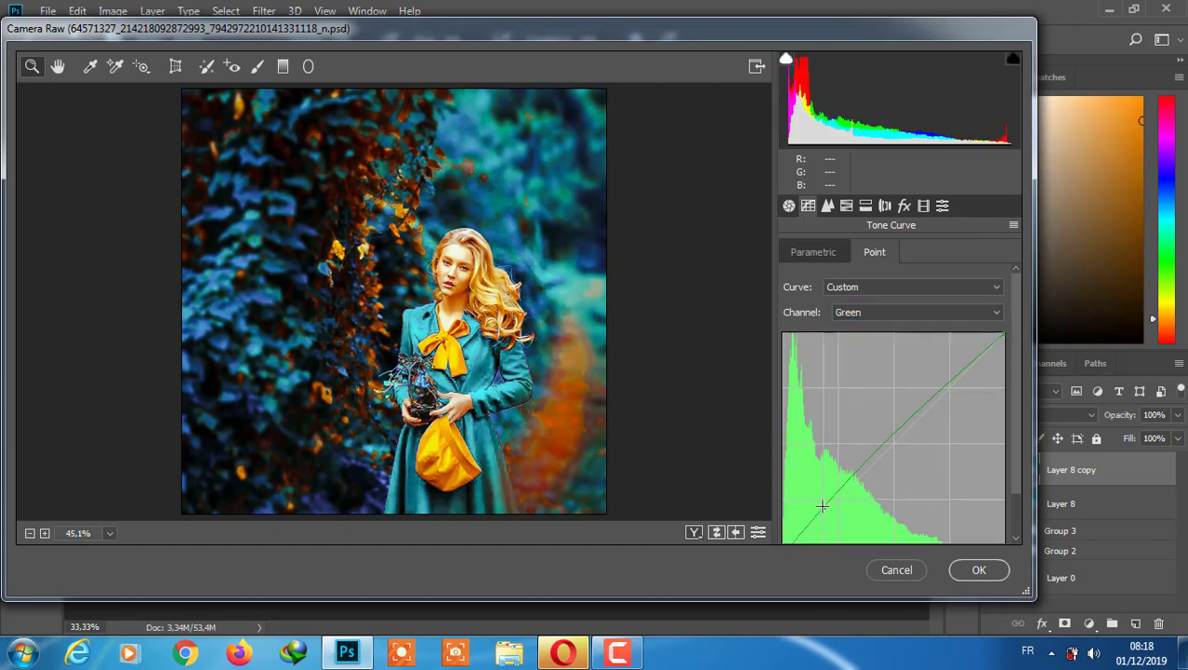
pyautogui.click(758, 533)
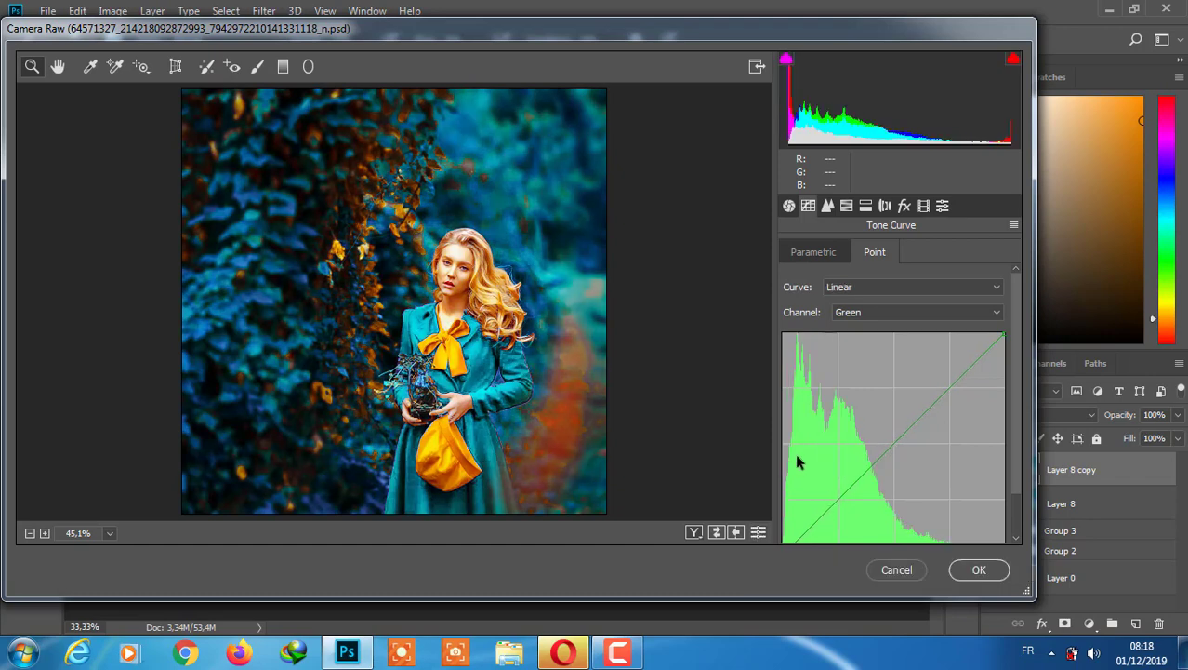
pyautogui.click(758, 533)
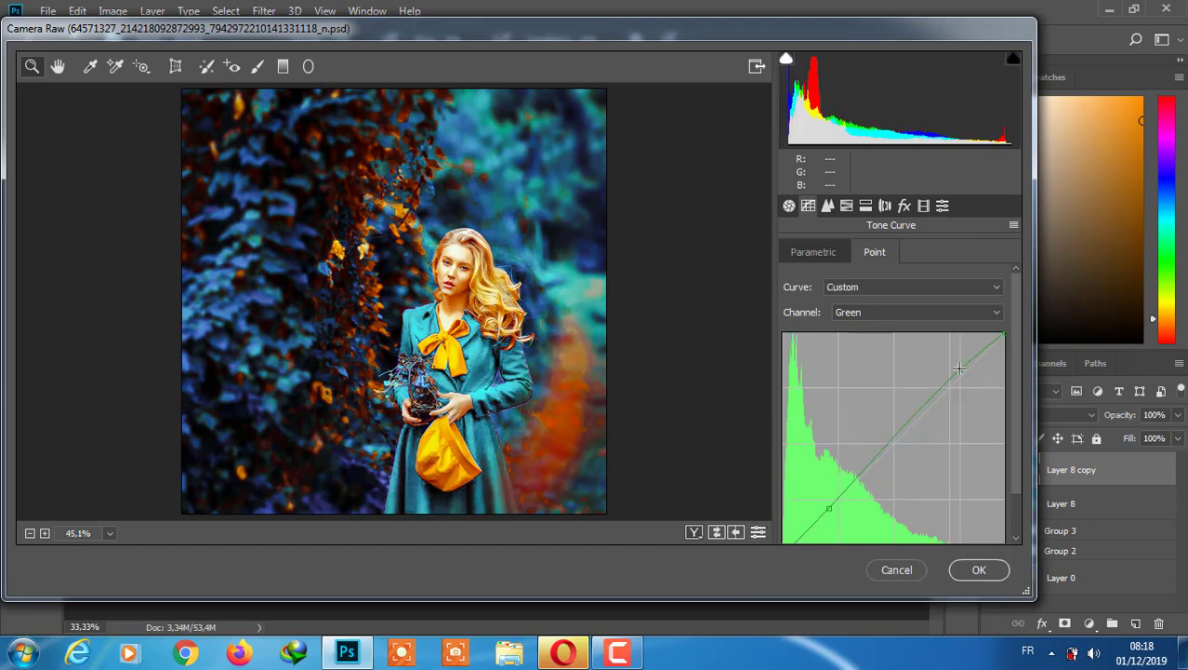
pyautogui.moveTo(967, 369); pyautogui.dragTo(970, 382)
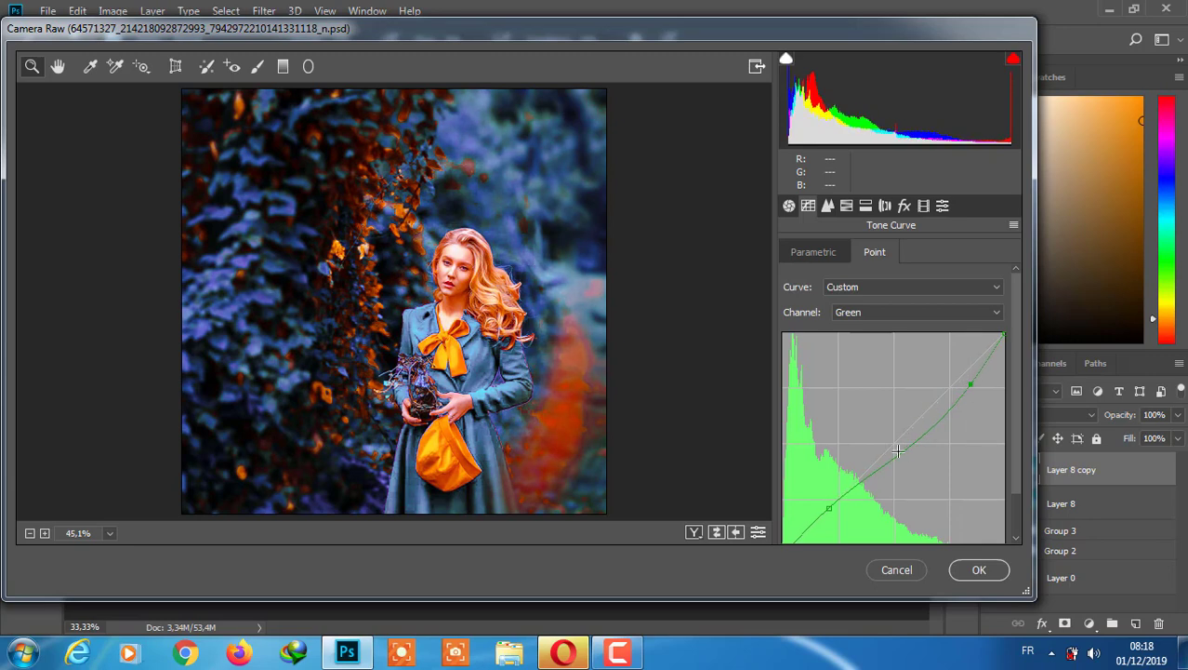
pyautogui.moveTo(897, 450); pyautogui.dragTo(894, 435)
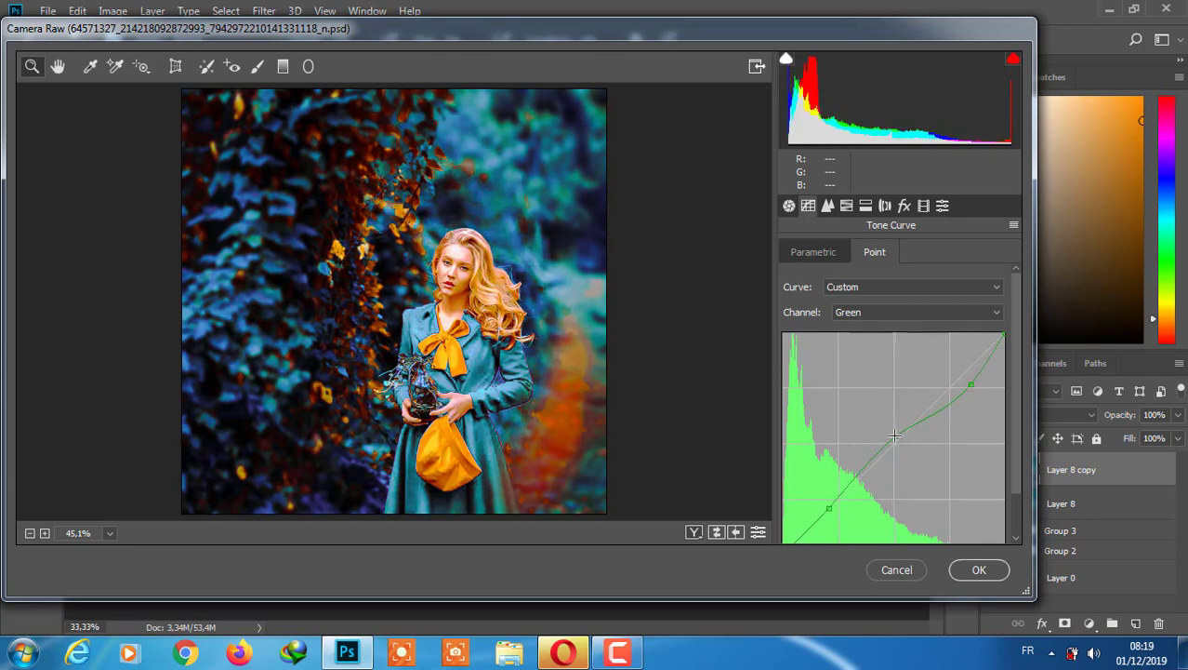
# Bow the Blue channel curve upward for bluer tones.
pyautogui.click(874, 312)
pyautogui.click(843, 366)
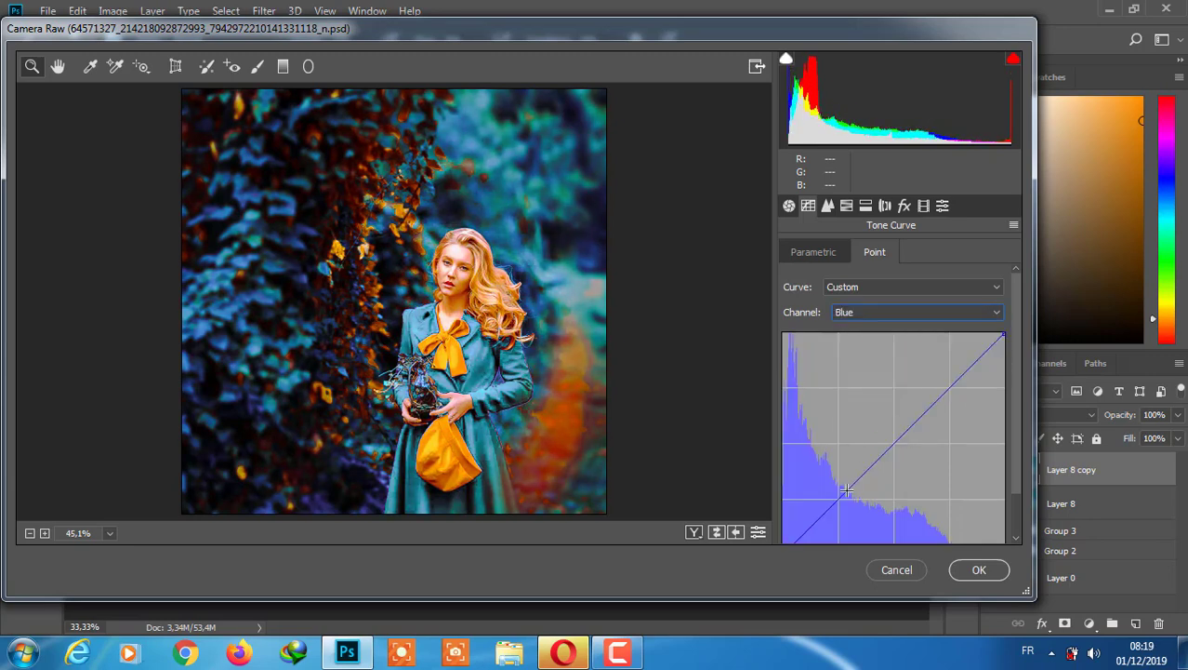
pyautogui.moveTo(843, 506); pyautogui.dragTo(837, 494)
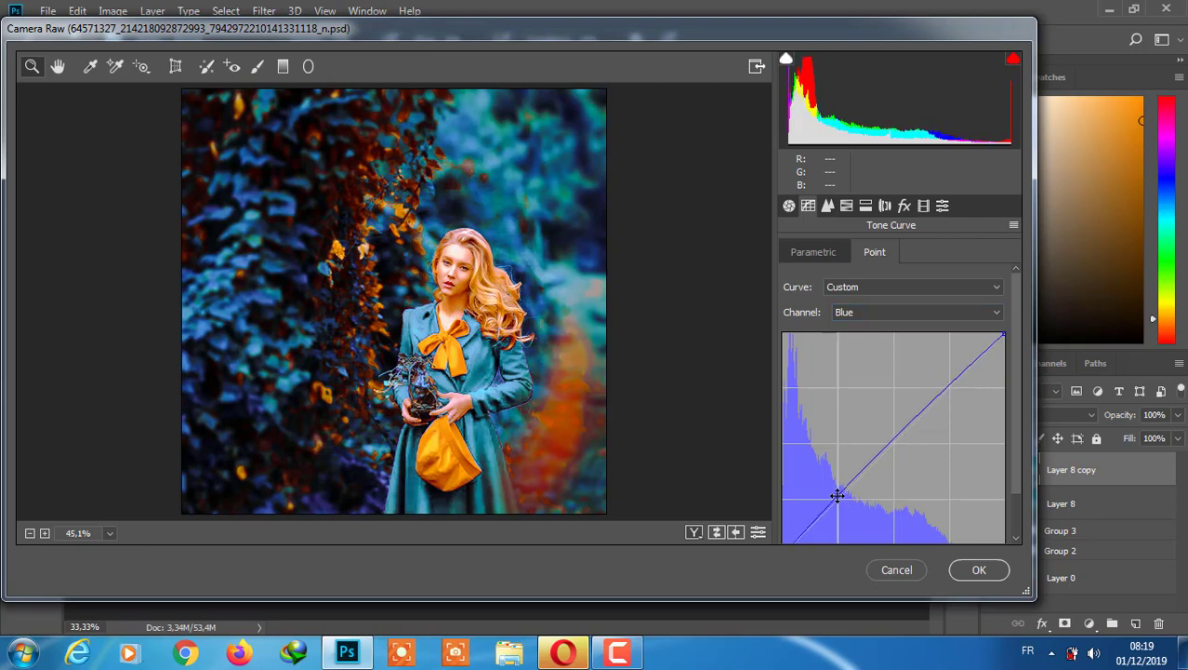
pyautogui.moveTo(920, 410); pyautogui.dragTo(917, 393)
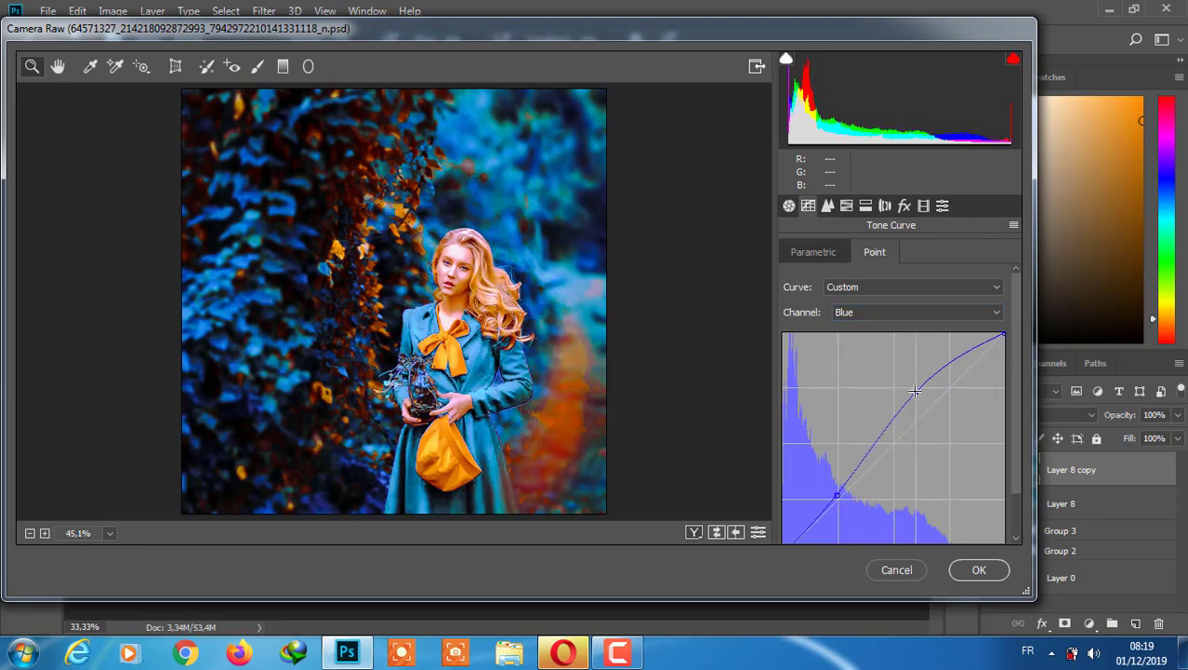
# Apply the Camera Raw grade and toggle Layer 8 copy to compare.
pyautogui.click(986, 569)
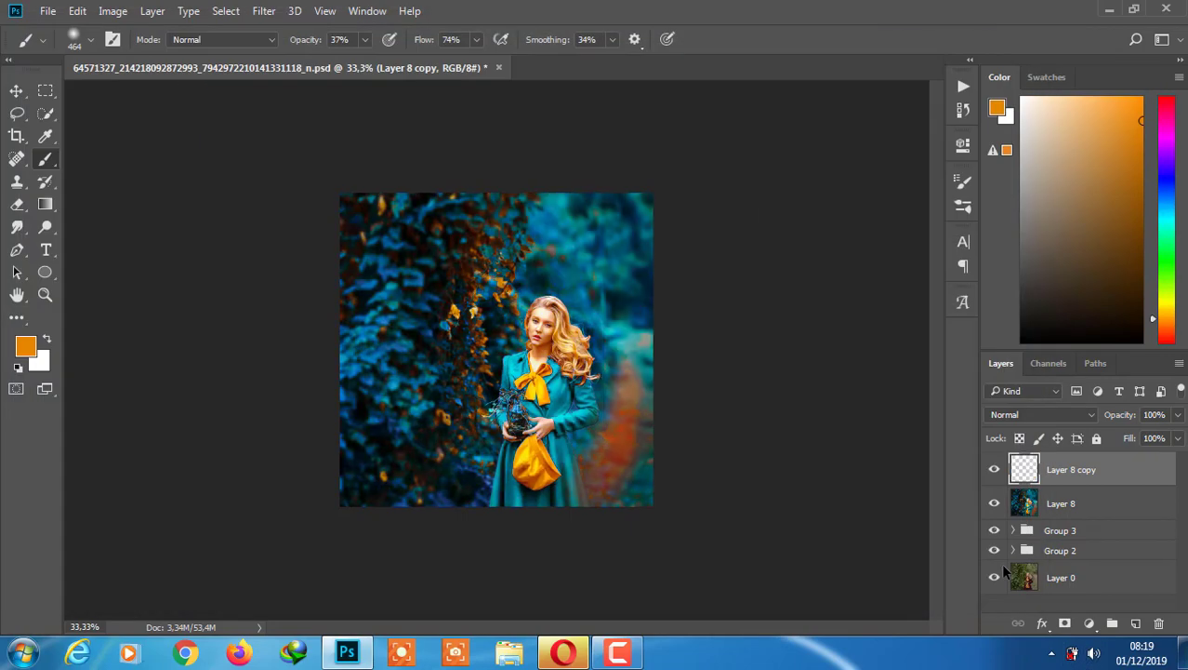
pyautogui.click(994, 469)
pyautogui.click(993, 469)
pyautogui.click(993, 469)
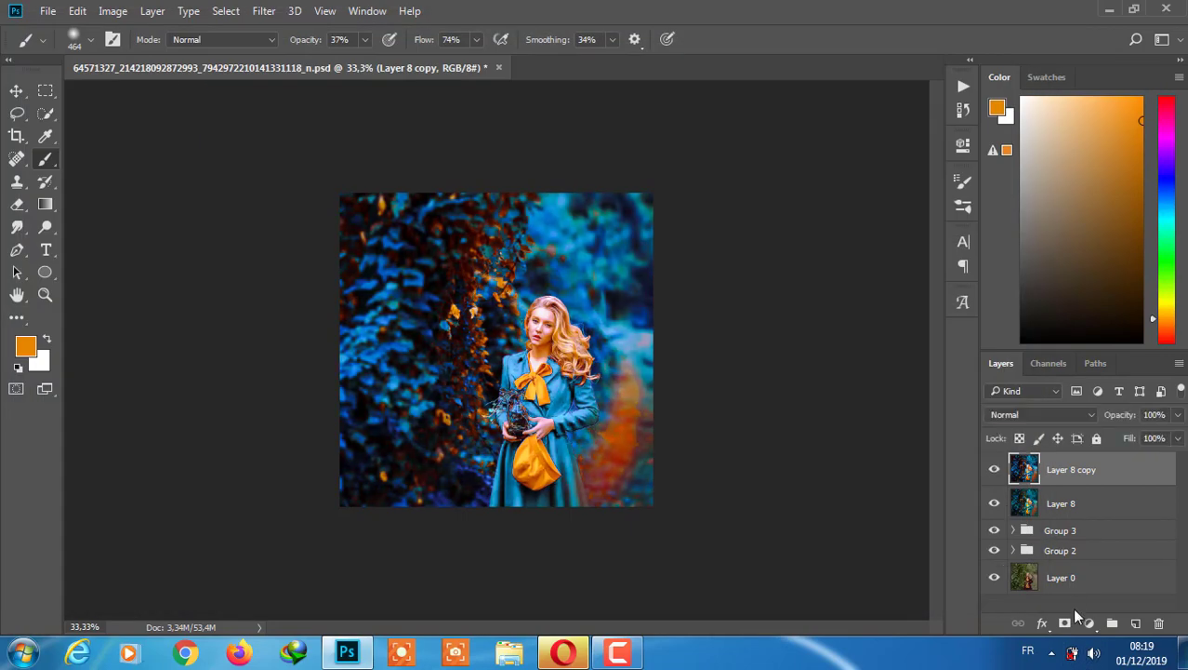
pyautogui.hotkey('ctrl', '+')
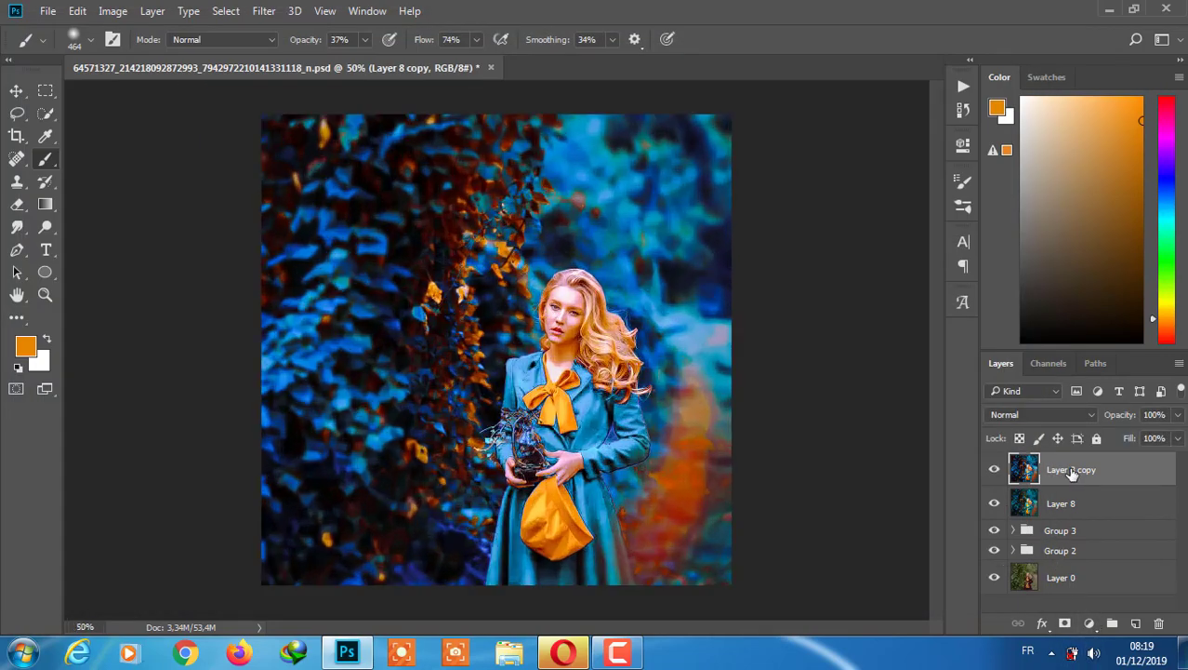
# Add a mask to Layer 8 copy and brush it at 183 px, undoing the stroke.
pyautogui.click(1065, 623)
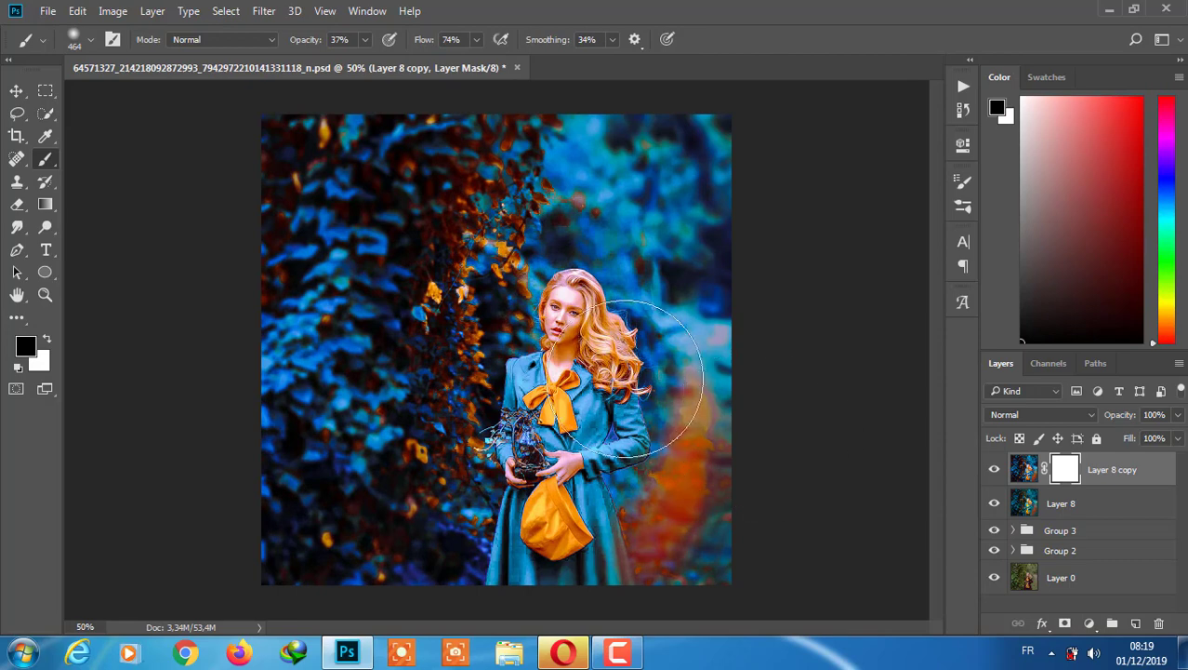
pyautogui.click(91, 40)
pyautogui.write('183')
pyautogui.press('Return')
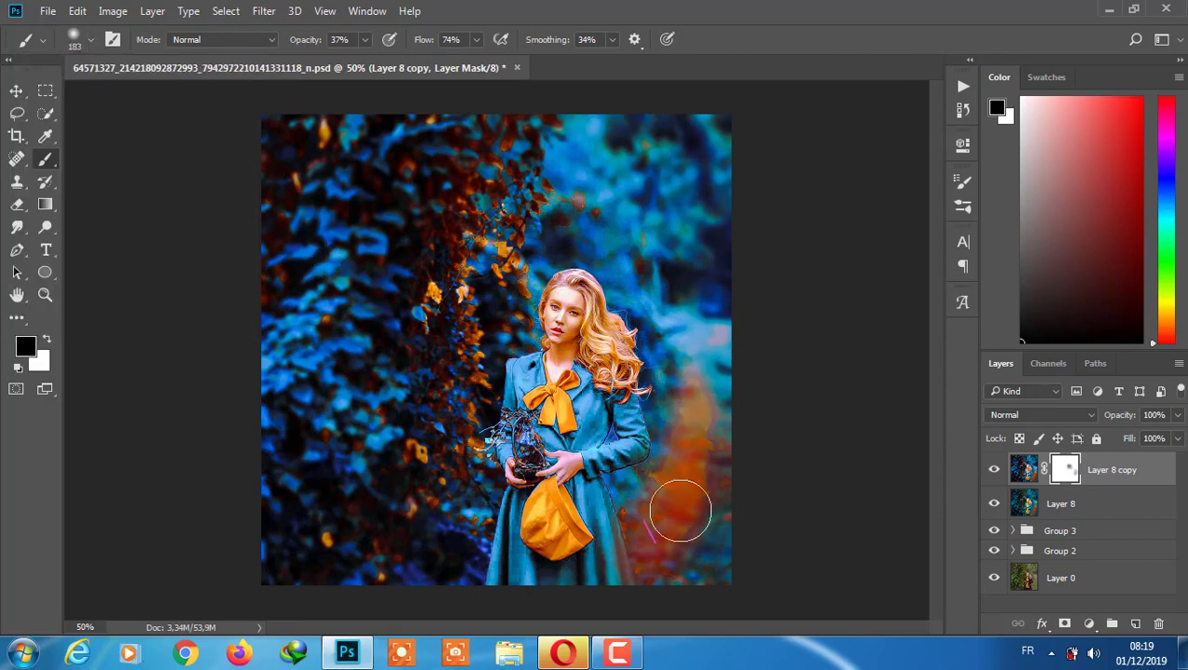
pyautogui.moveTo(679, 510)
pyautogui.mouseDown()
pyautogui.moveTo(676, 437)
pyautogui.moveTo(695, 419)
pyautogui.moveTo(679, 470)
pyautogui.mouseUp()
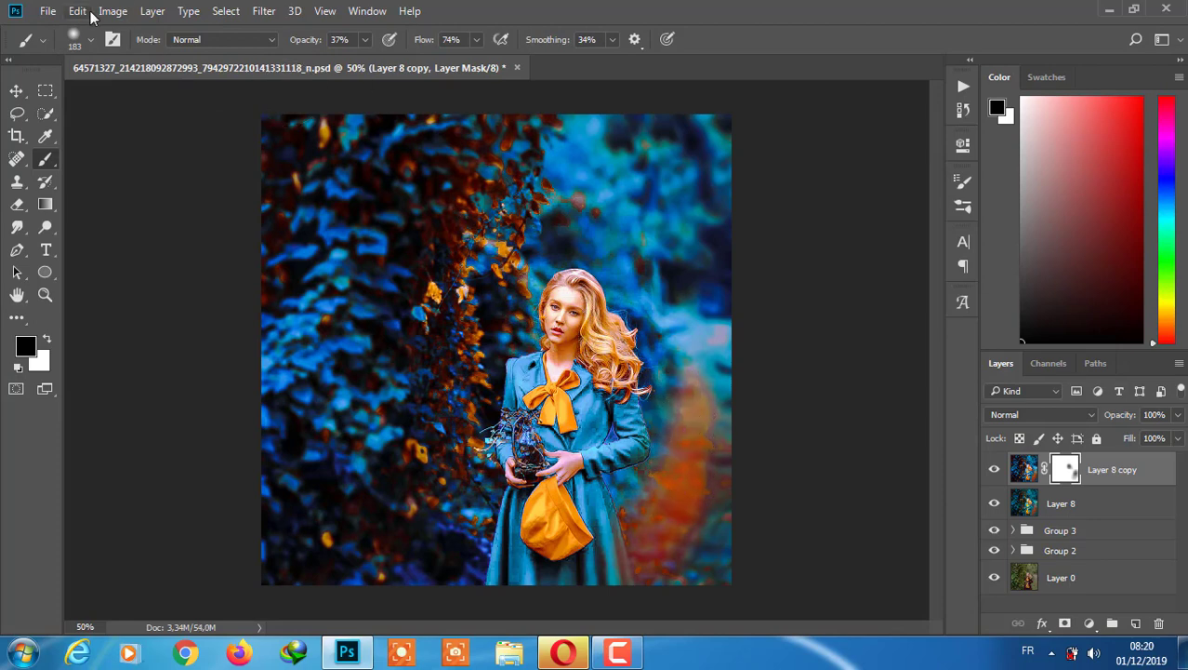
pyautogui.hotkey('ctrl', 'z')
# Zoom out and toggle Layer 8 copy off and back on to compare.
pyautogui.hotkey('ctrl', '-')
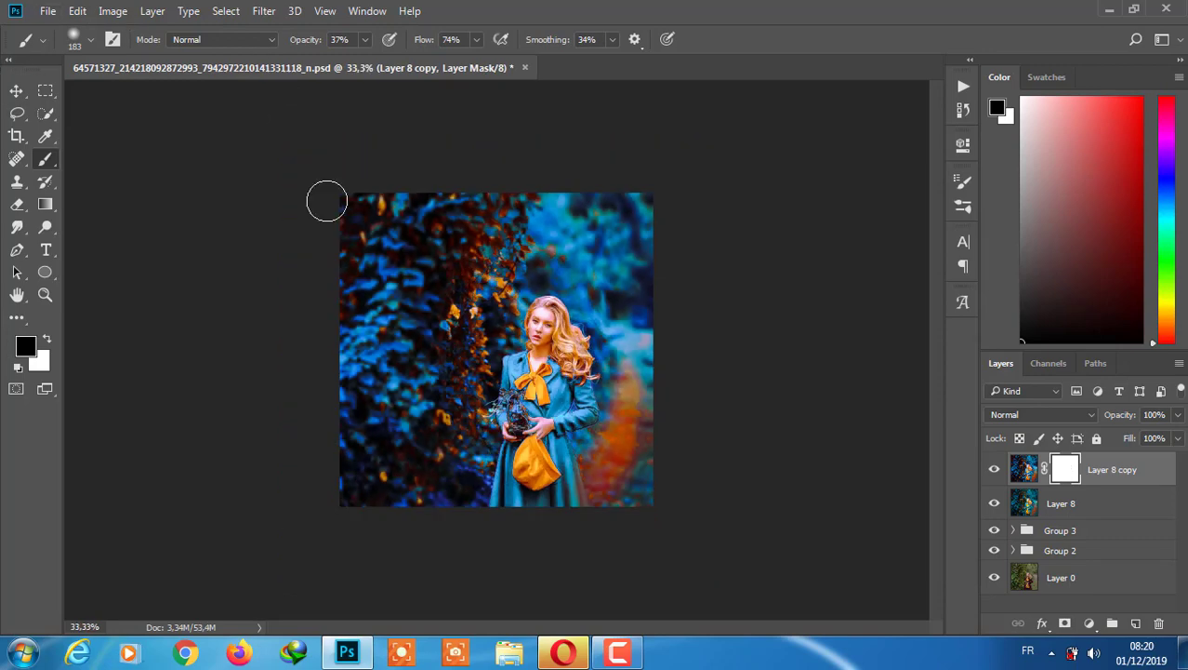
pyautogui.click(91, 40)
pyautogui.press('Return')
pyautogui.click(995, 470)
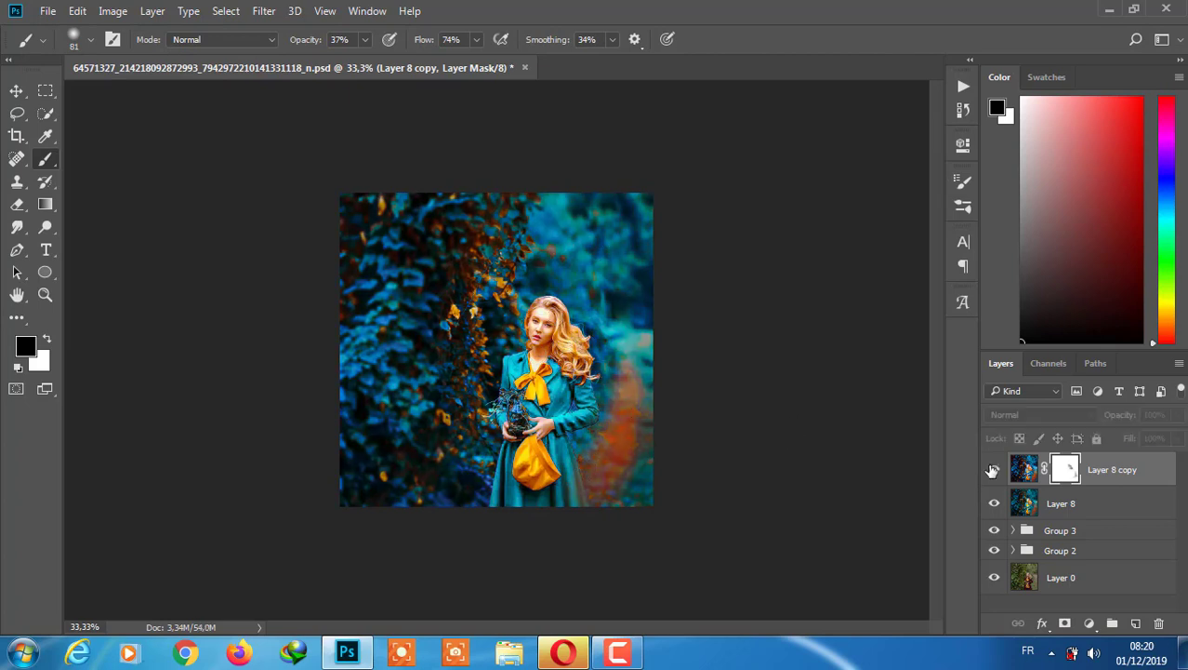
pyautogui.click(994, 470)
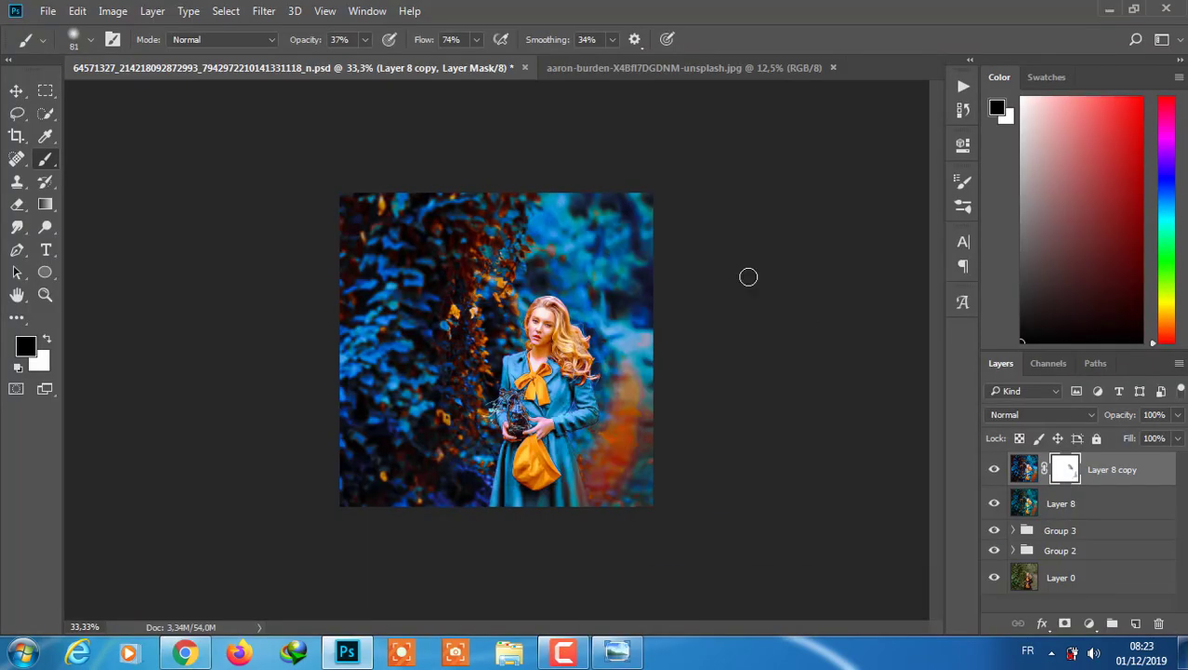
# In the red leaf photo, start a Quick Selection over the leaf's left side.
pyautogui.click(588, 69)
pyautogui.click(1159, 469)
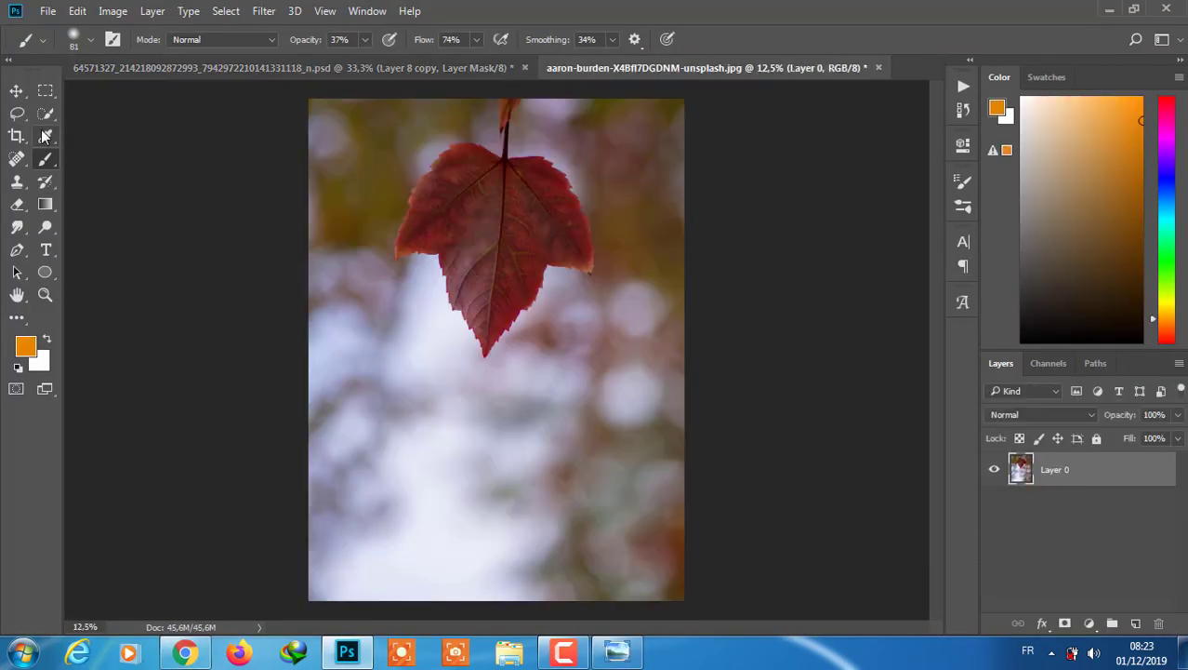
pyautogui.press('w')
pyautogui.moveTo(495, 265)
pyautogui.mouseDown()
pyautogui.moveTo(527, 221)
pyautogui.moveTo(520, 252)
pyautogui.mouseUp()
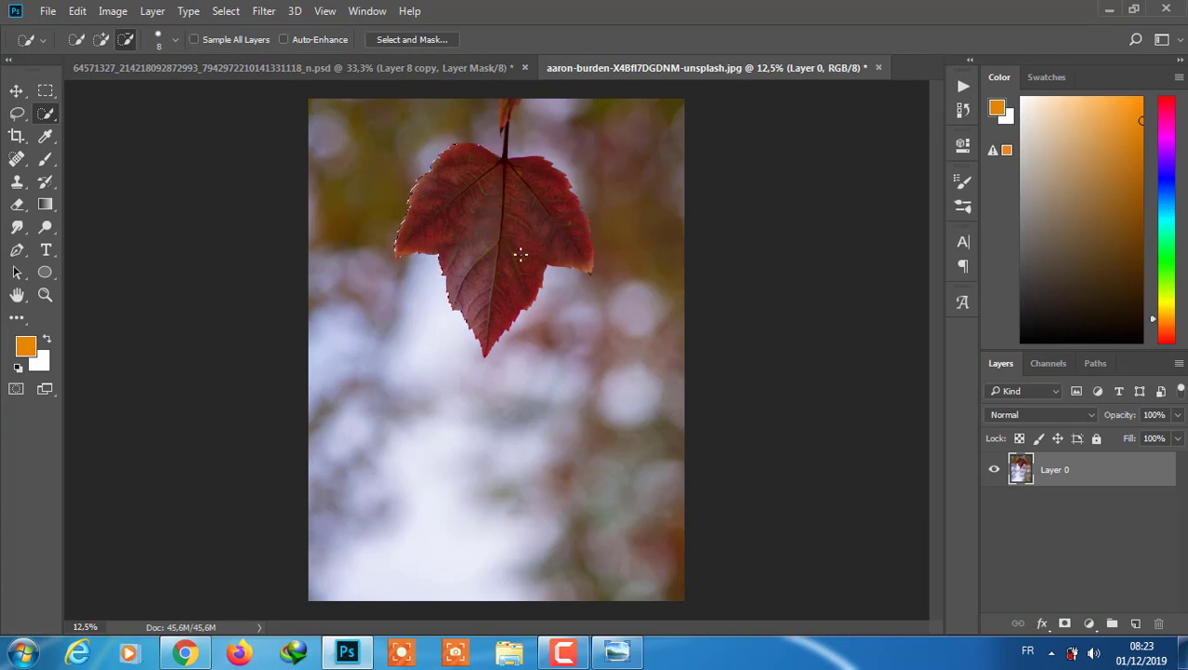
pyautogui.moveTo(496, 199); pyautogui.dragTo(432, 194)
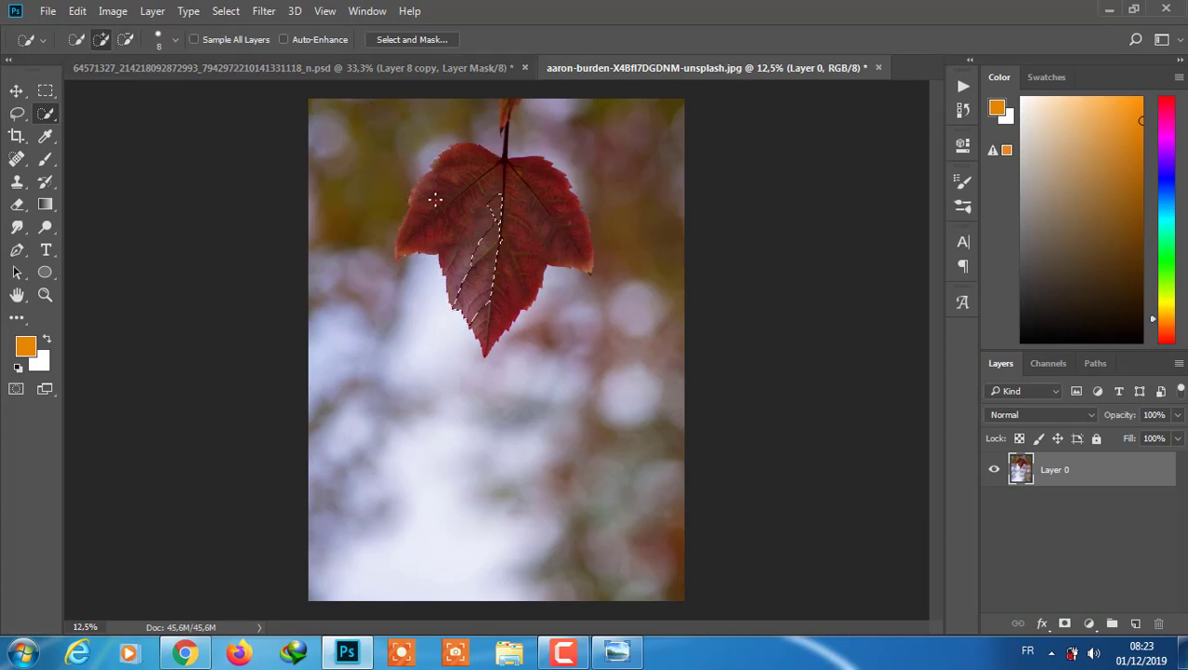
# With a 60 px brush, complete the leaf selection and drag it into the portrait.
pyautogui.click(175, 39)
pyautogui.write('60')
pyautogui.press('Return')
pyautogui.moveTo(500, 240)
pyautogui.mouseDown()
pyautogui.moveTo(491, 210)
pyautogui.moveTo(502, 262)
pyautogui.mouseUp()
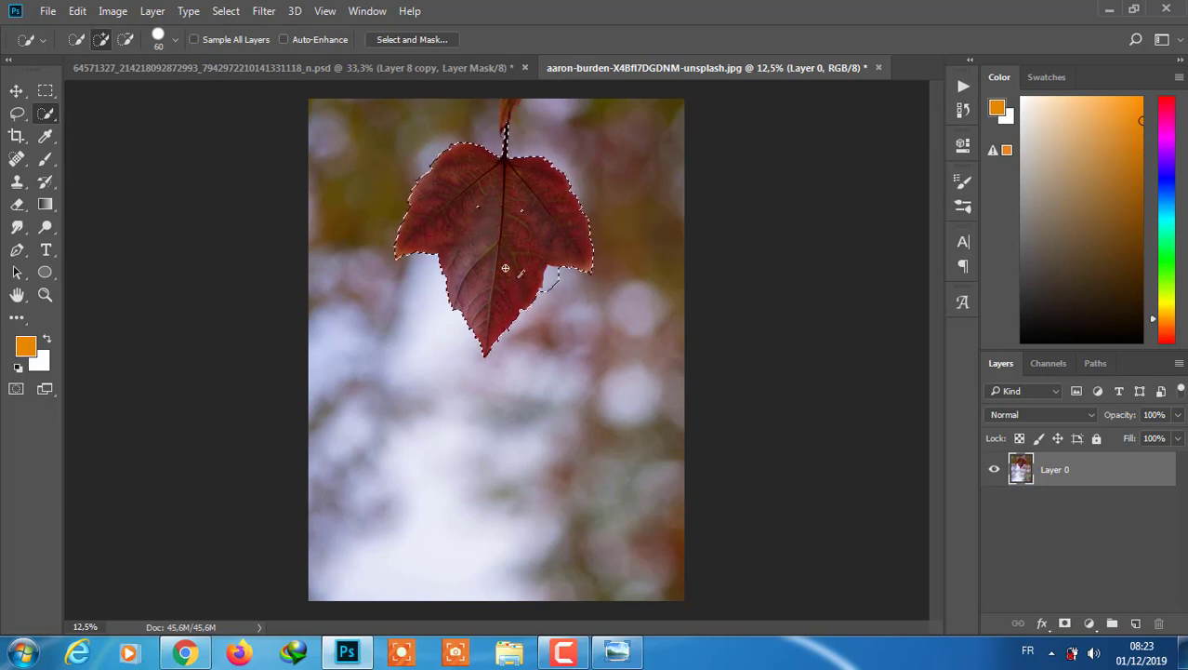
pyautogui.press('alt')
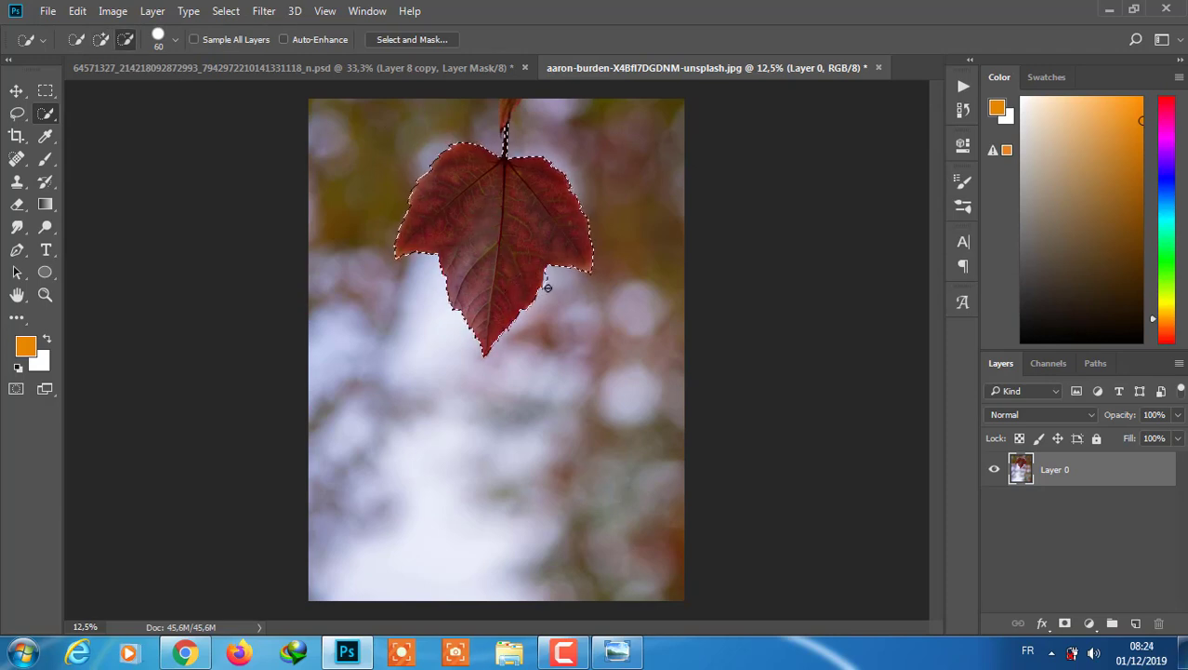
pyautogui.click(556, 284)
pyautogui.moveTo(331, 167)
pyautogui.mouseDown()
pyautogui.moveTo(482, 235)
pyautogui.moveTo(588, 315)
pyautogui.moveTo(597, 268)
pyautogui.mouseUp()
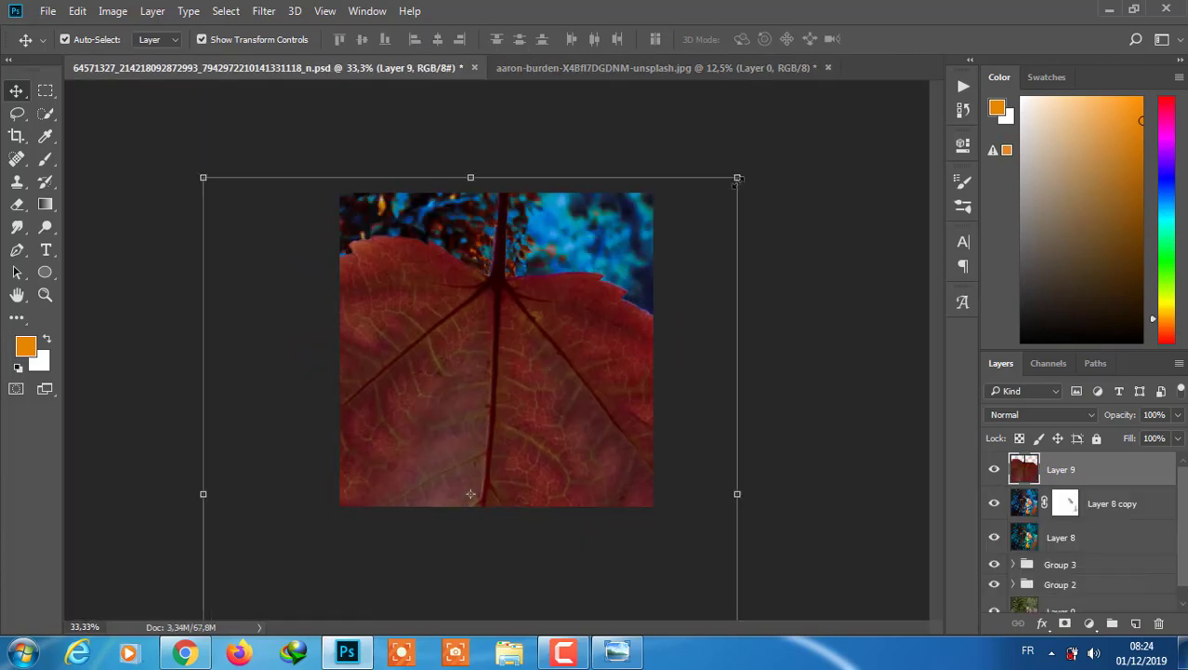
# Shrink and rotate Layer 9's leaf into place near the woman's head at upper right.
pyautogui.hotkey('ctrl', 't')
pyautogui.moveTo(736, 176); pyautogui.dragTo(533, 421)
pyautogui.moveTo(391, 513); pyautogui.dragTo(580, 267)
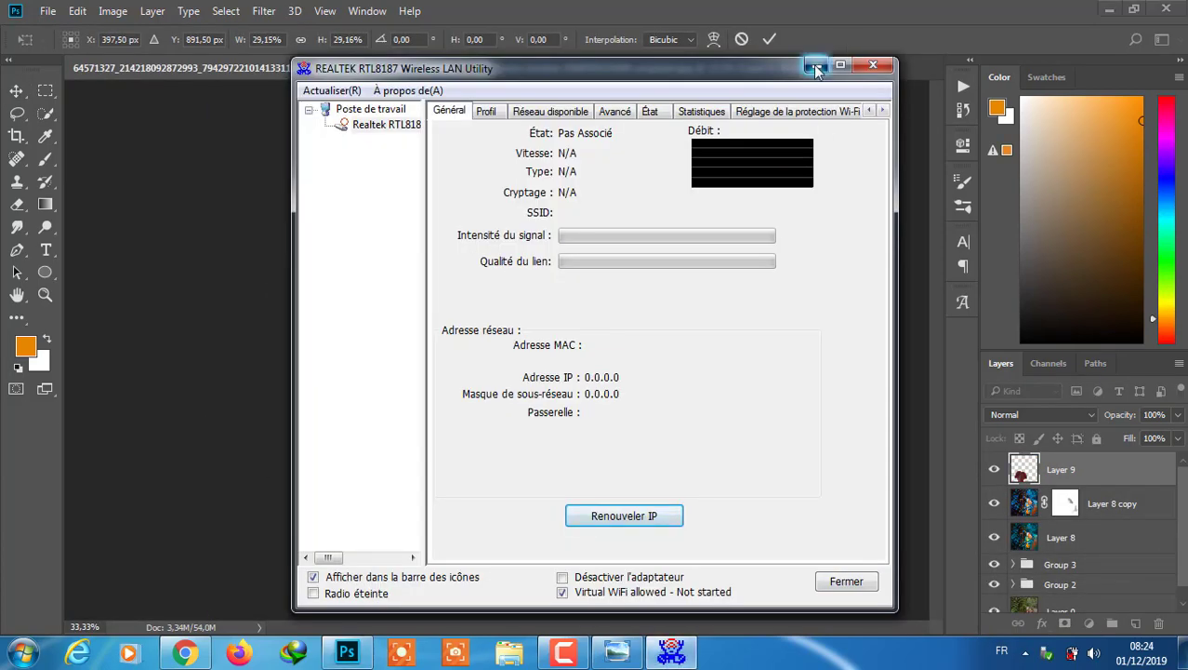
pyautogui.moveTo(702, 543)
pyautogui.mouseDown()
pyautogui.moveTo(650, 398)
pyautogui.moveTo(550, 326)
pyautogui.moveTo(605, 237)
pyautogui.mouseUp()
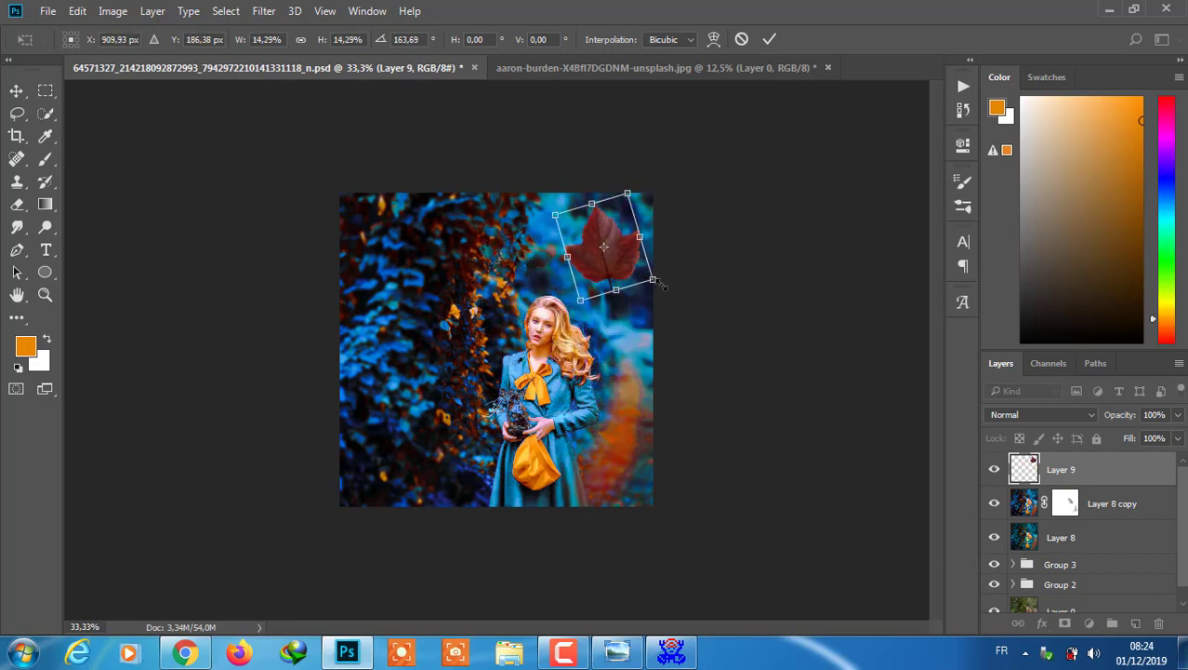
pyautogui.moveTo(651, 289)
pyautogui.mouseDown()
pyautogui.moveTo(582, 258)
pyautogui.moveTo(634, 283)
pyautogui.moveTo(651, 265)
pyautogui.moveTo(614, 267)
pyautogui.moveTo(609, 327)
pyautogui.moveTo(621, 354)
pyautogui.moveTo(693, 390)
pyautogui.moveTo(662, 375)
pyautogui.mouseUp()
pyautogui.press('Return')
# Duplicate the leaf into Layer 9 copy and Layer 9 copy 2.
pyautogui.hotkey('ctrl', 'j')
pyautogui.press('Return')
pyautogui.hotkey('ctrl', 'j')
pyautogui.hotkey('ctrl', 't')
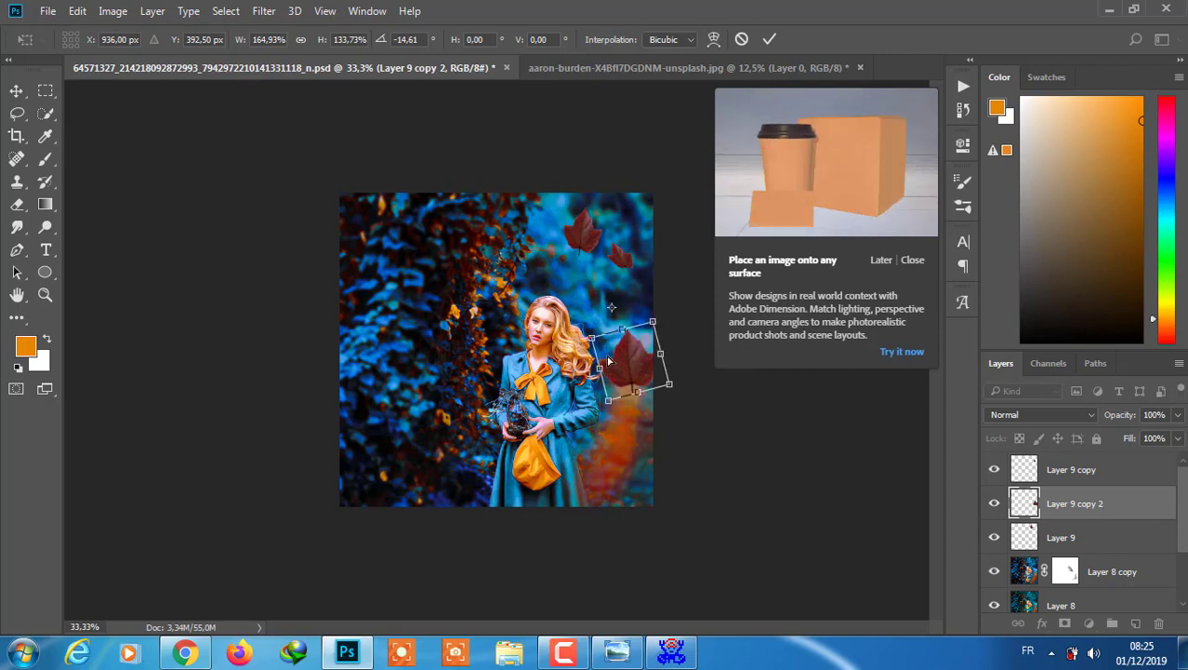
# Add two more smaller leaf copies, moving one down the portrait.
pyautogui.press('Return')
pyautogui.click(583, 233)
pyautogui.hotkey('ctrl', 'j')
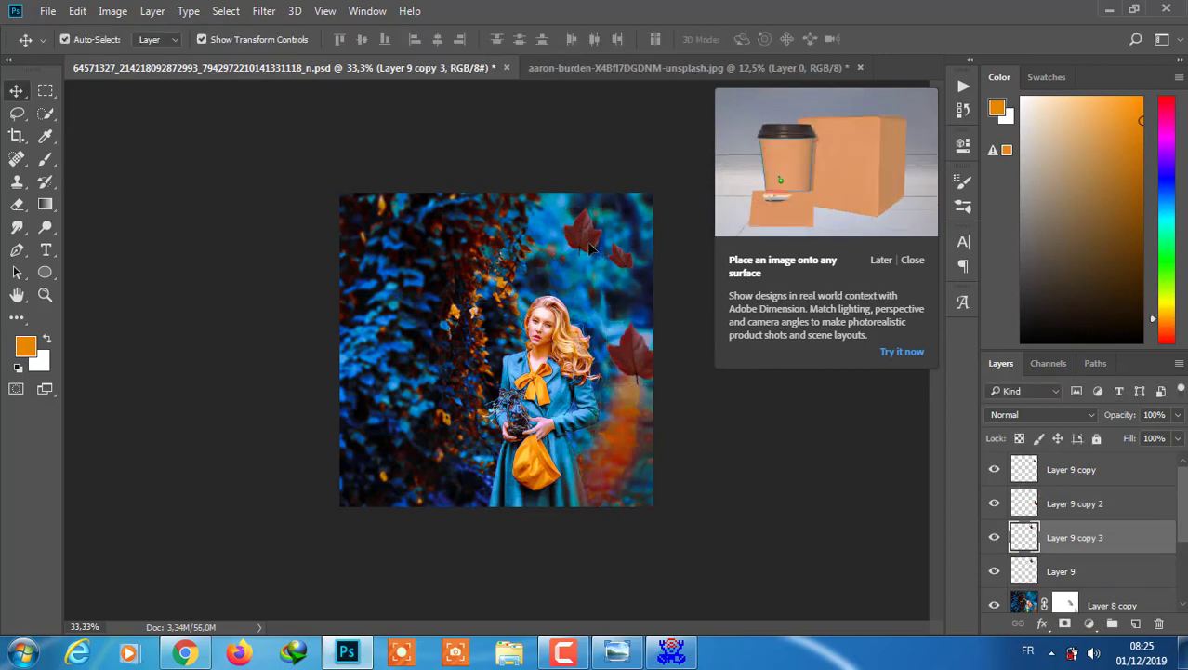
pyautogui.hotkey('ctrl', 't')
pyautogui.moveTo(592, 244)
pyautogui.mouseDown()
pyautogui.moveTo(628, 439)
pyautogui.moveTo(609, 459)
pyautogui.moveTo(619, 450)
pyautogui.mouseUp()
pyautogui.press('Return')
pyautogui.hotkey('ctrl', 'j')
pyautogui.hotkey('ctrl', 't')
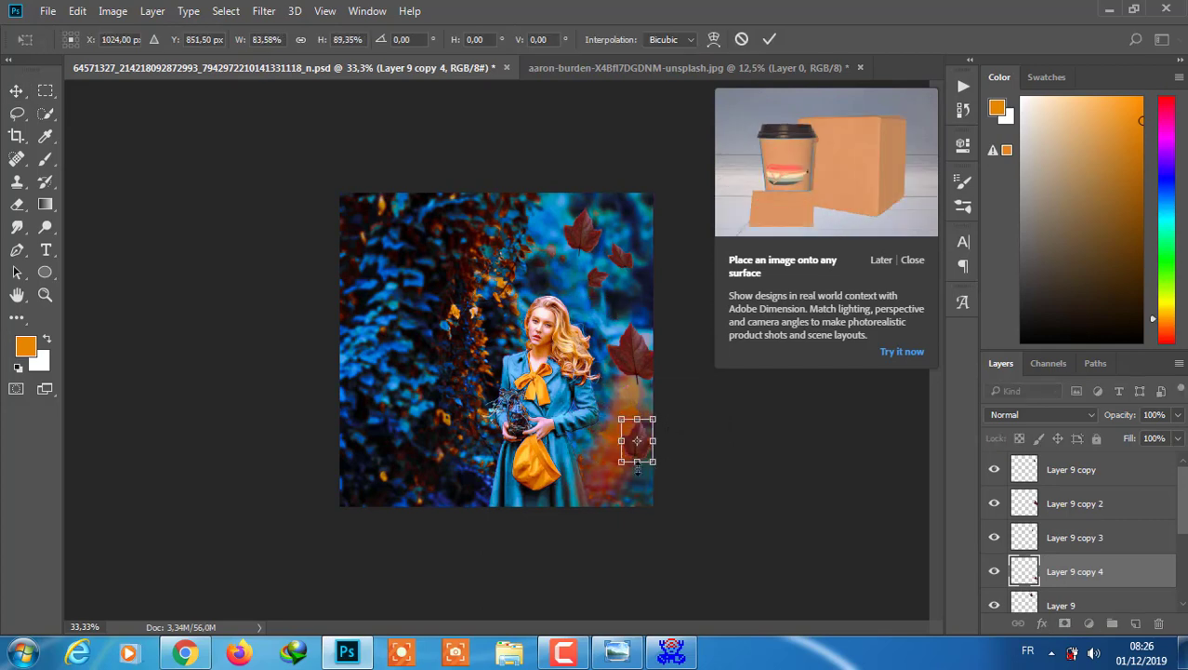
pyautogui.press('Return')
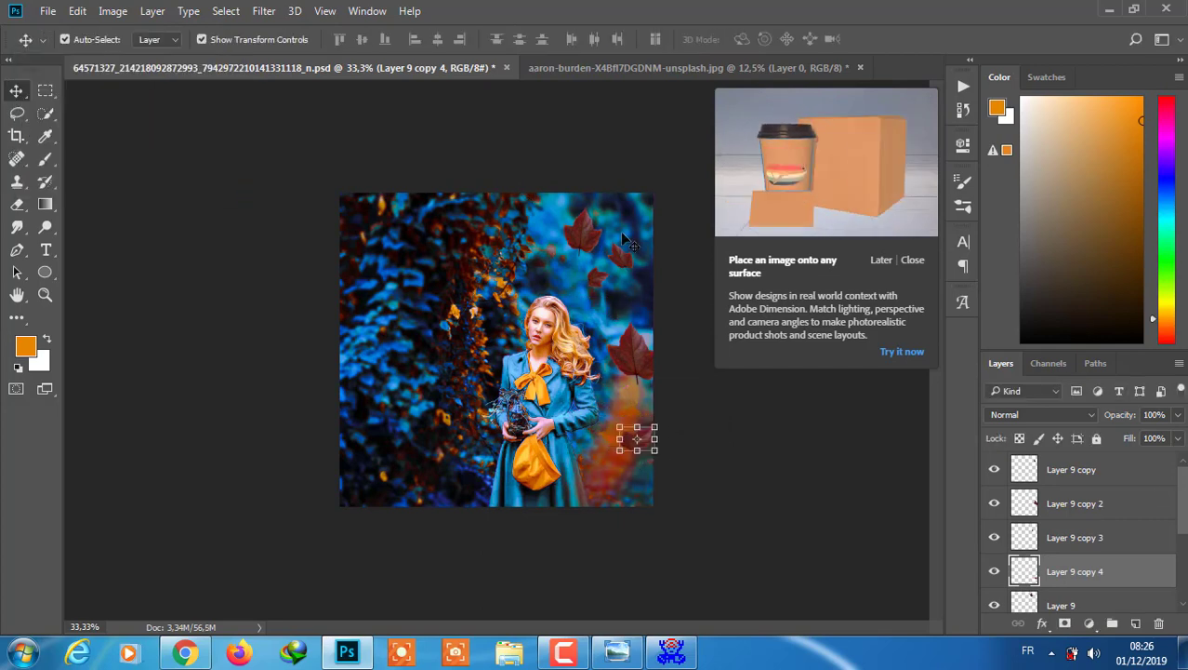
# Merge all leaf layers, rotate about 23° and enlarge them down the right side.
pyautogui.keyDown('shift'); pyautogui.click(1072, 468); pyautogui.keyUp('shift')
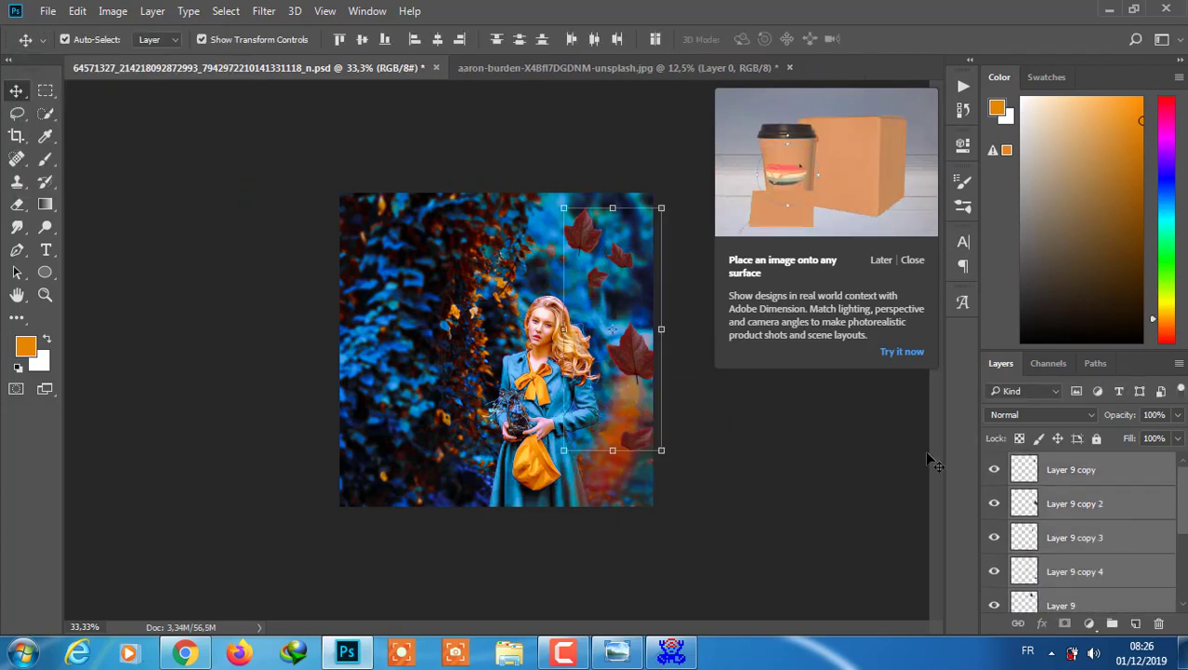
pyautogui.rightClick(1032, 476)
pyautogui.hotkey('ctrl', 'e')
pyautogui.hotkey('ctrl', 't')
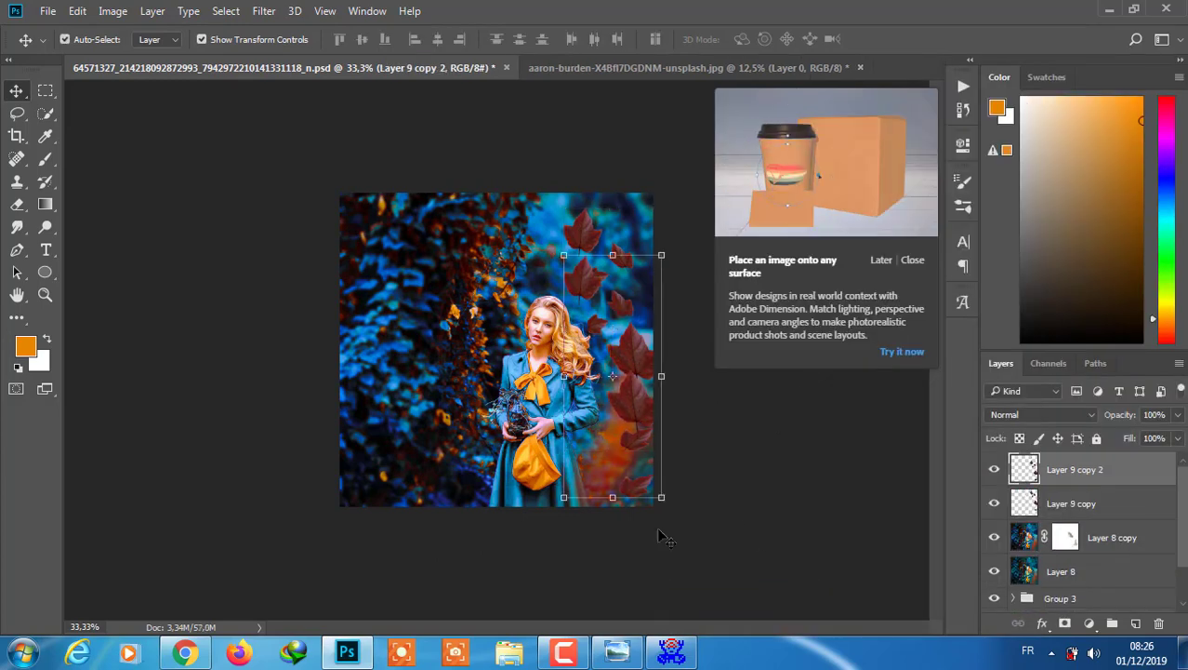
pyautogui.moveTo(660, 538); pyautogui.dragTo(600, 543)
pyautogui.moveTo(613, 249); pyautogui.dragTo(635, 201)
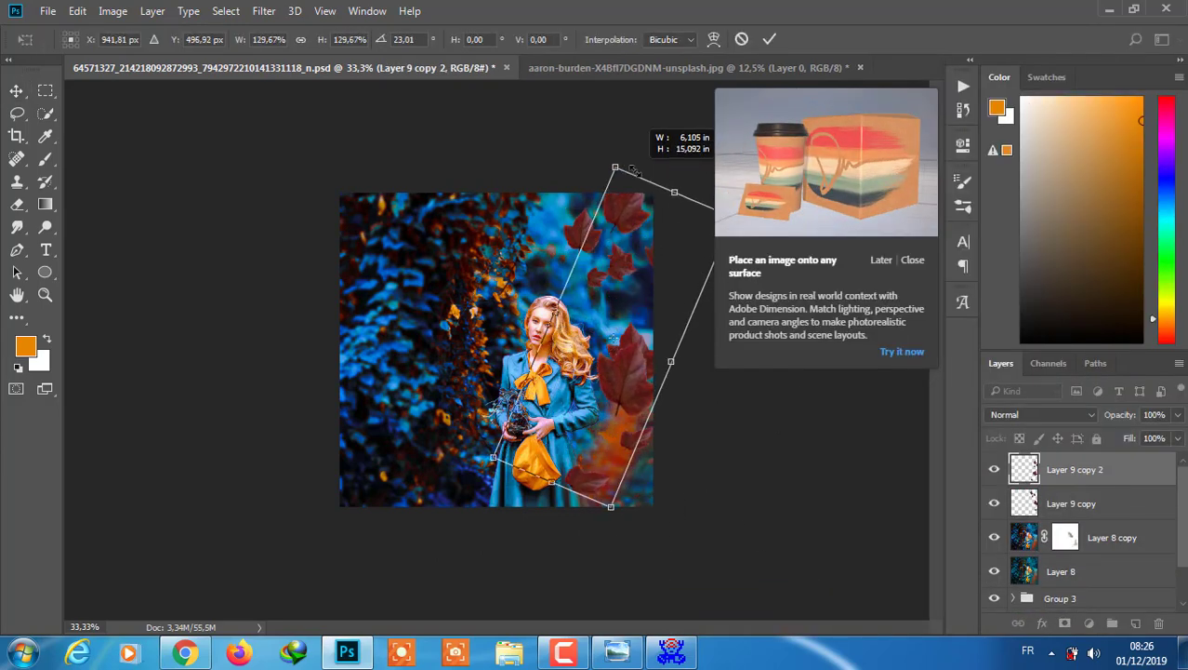
pyautogui.moveTo(611, 506); pyautogui.dragTo(619, 609)
pyautogui.moveTo(640, 484); pyautogui.dragTo(633, 437)
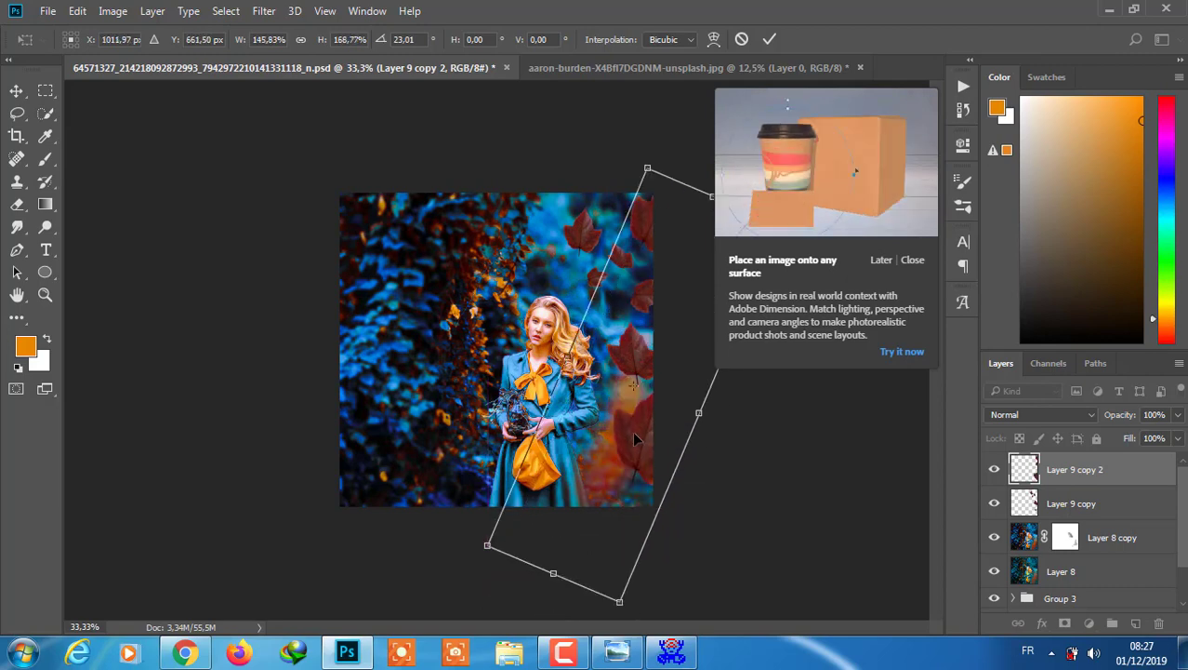
pyautogui.press('Return')
pyautogui.rightClick(1023, 503)
pyautogui.click(791, 586)
# Add a clipped Curves S-curve that darkens shadows and brightens highlights on the leaves.
pyautogui.click(1089, 623)
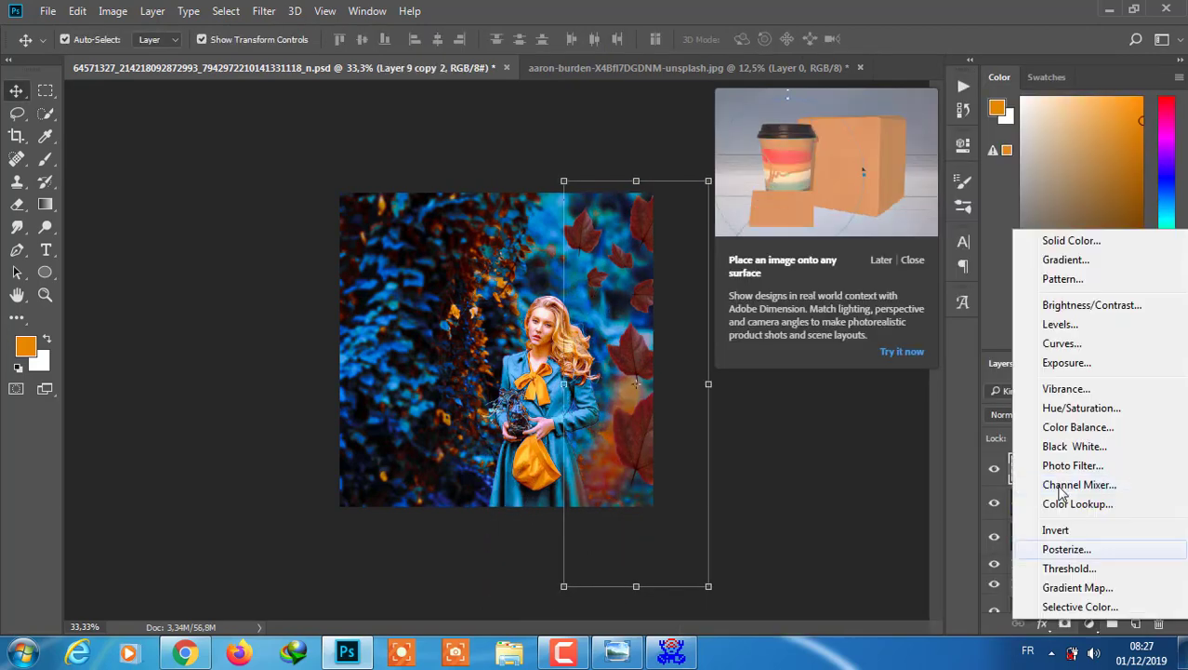
pyautogui.click(1042, 342)
pyautogui.click(912, 260)
pyautogui.click(811, 434)
pyautogui.moveTo(770, 376); pyautogui.dragTo(772, 387)
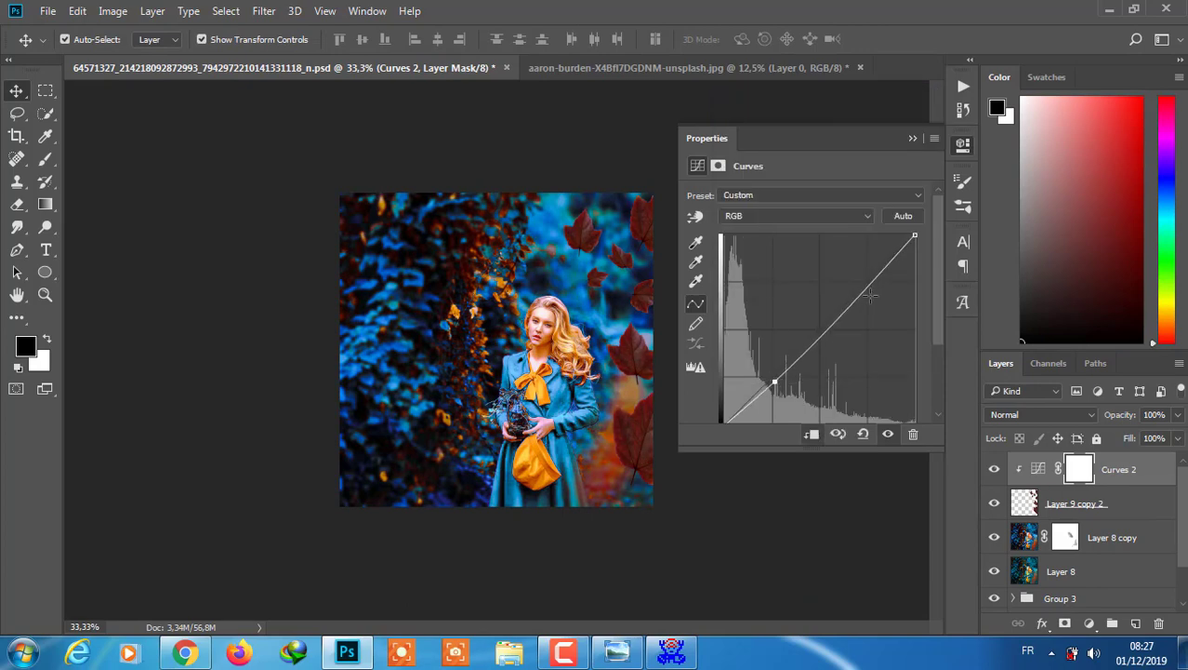
pyautogui.moveTo(855, 293); pyautogui.dragTo(855, 277)
# Add a clipped Color Balance shifting the leaves' midtones toward cyan and magenta.
pyautogui.click(1088, 623)
pyautogui.click(1050, 429)
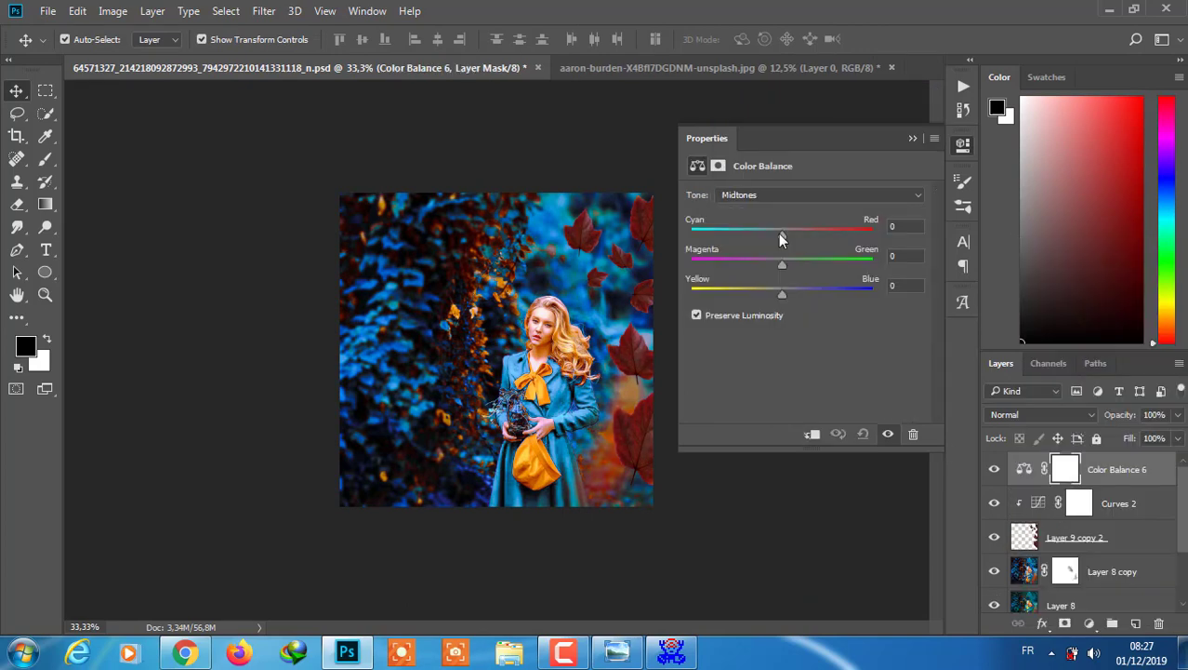
pyautogui.click(813, 434)
pyautogui.moveTo(767, 234); pyautogui.dragTo(714, 238)
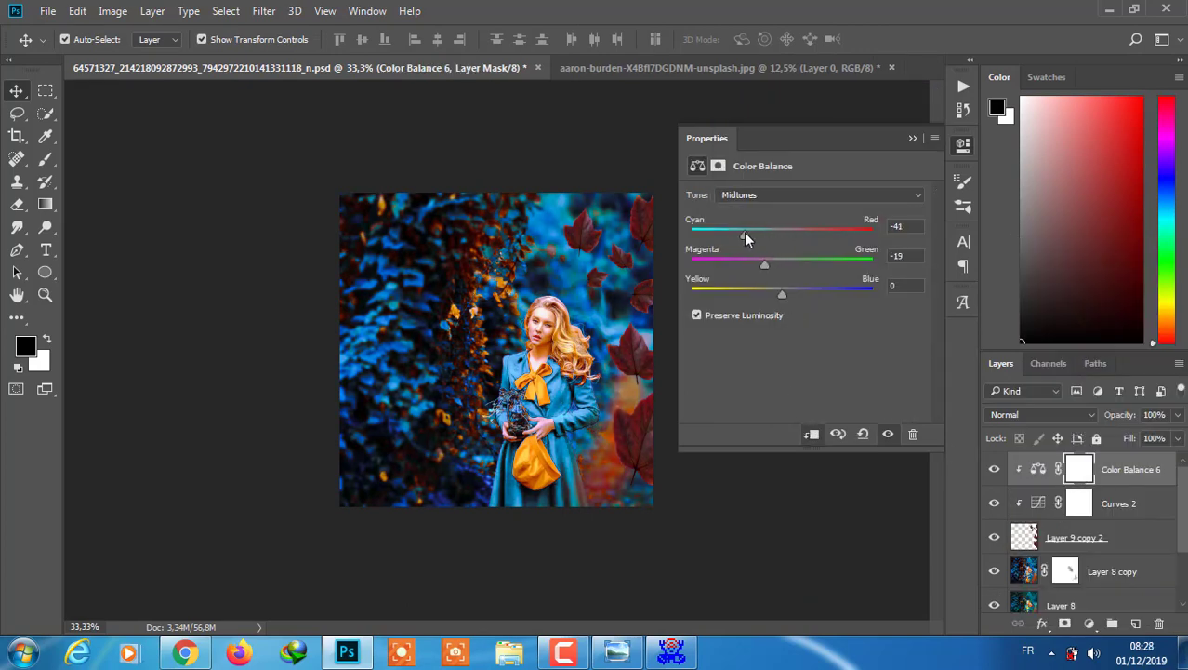
pyautogui.moveTo(733, 294); pyautogui.dragTo(754, 264)
pyautogui.moveTo(744, 235); pyautogui.dragTo(736, 235)
# Add a Selective Color layer with Reds at Cyan +12 and Black +3.
pyautogui.click(1089, 623)
pyautogui.click(1111, 611)
pyautogui.moveTo(804, 251)
pyautogui.mouseDown()
pyautogui.moveTo(818, 251)
pyautogui.moveTo(806, 287)
pyautogui.moveTo(820, 292)
pyautogui.mouseUp()
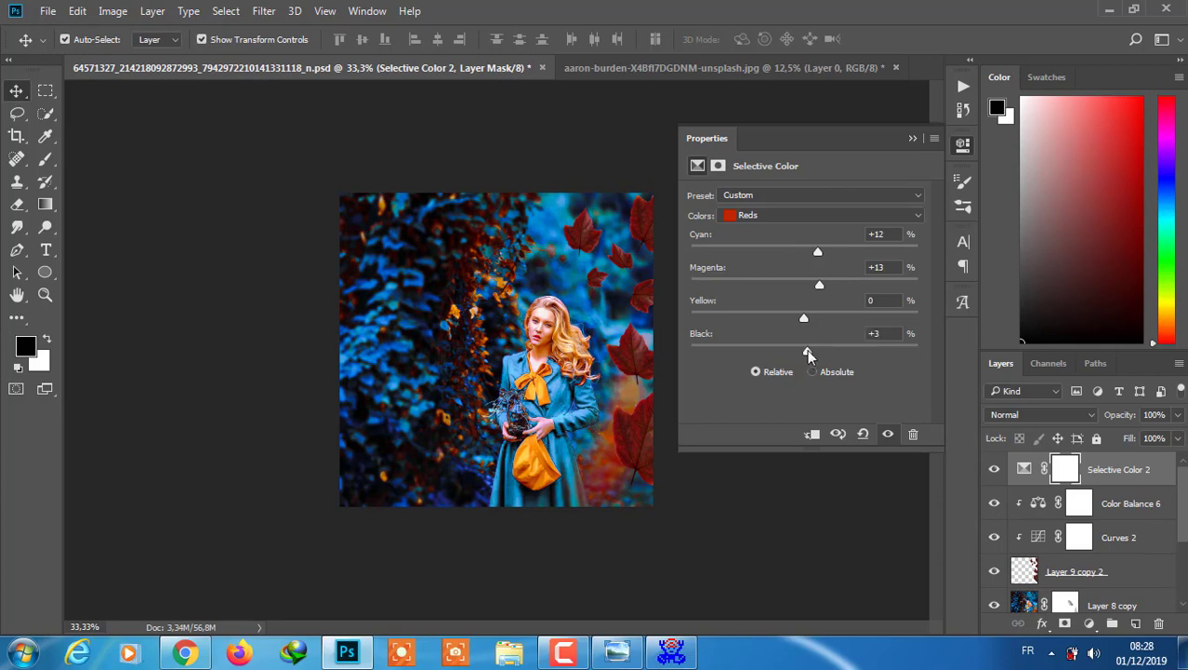
pyautogui.moveTo(805, 349); pyautogui.dragTo(844, 360)
pyautogui.click(758, 122)
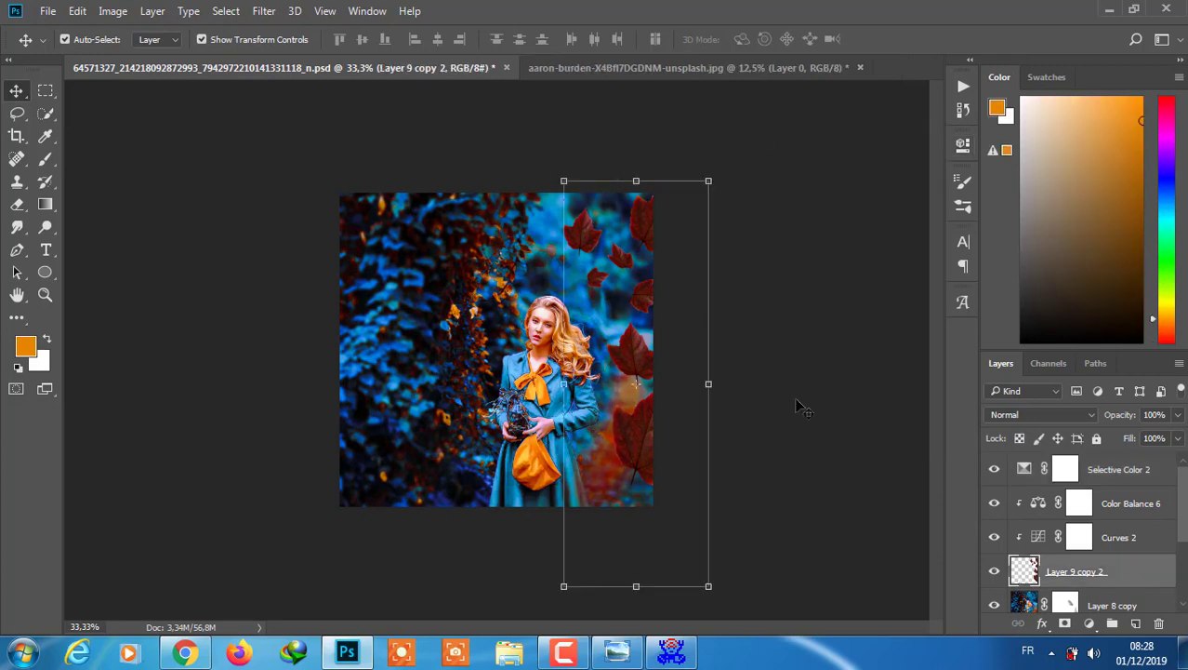
# Apply a Gaussian Blur of about 3.5 px to the leaf layer.
pyautogui.click(263, 10)
pyautogui.click(582, 279)
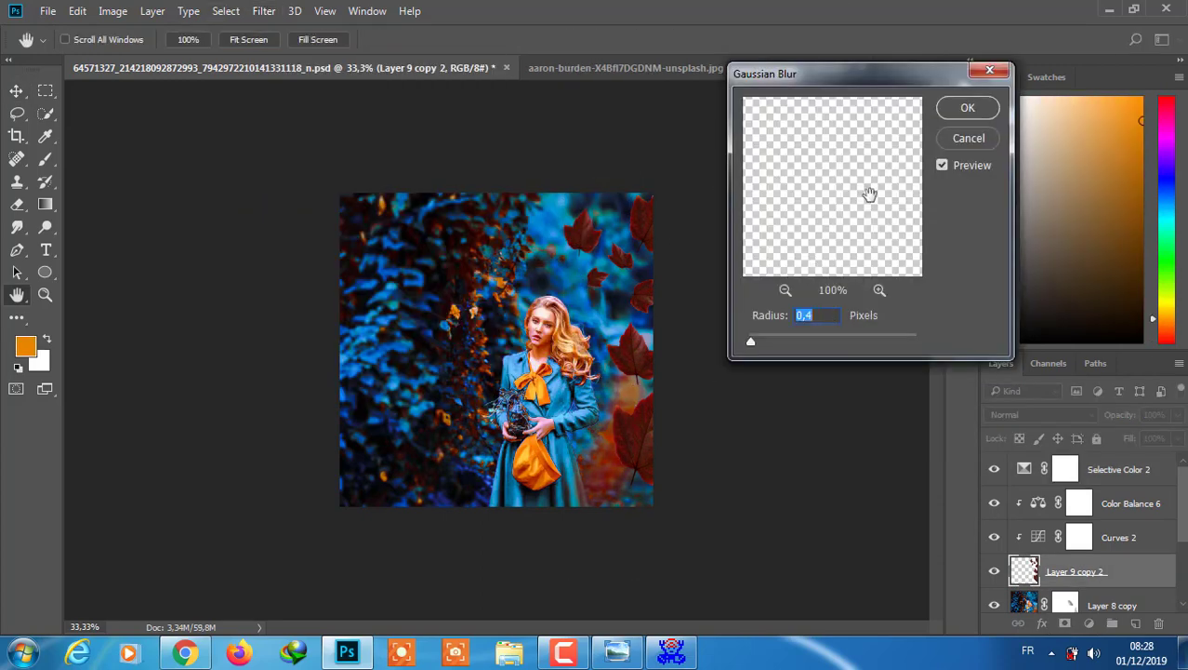
pyautogui.click(786, 289)
pyautogui.moveTo(751, 340)
pyautogui.mouseDown()
pyautogui.moveTo(803, 337)
pyautogui.moveTo(779, 339)
pyautogui.mouseUp()
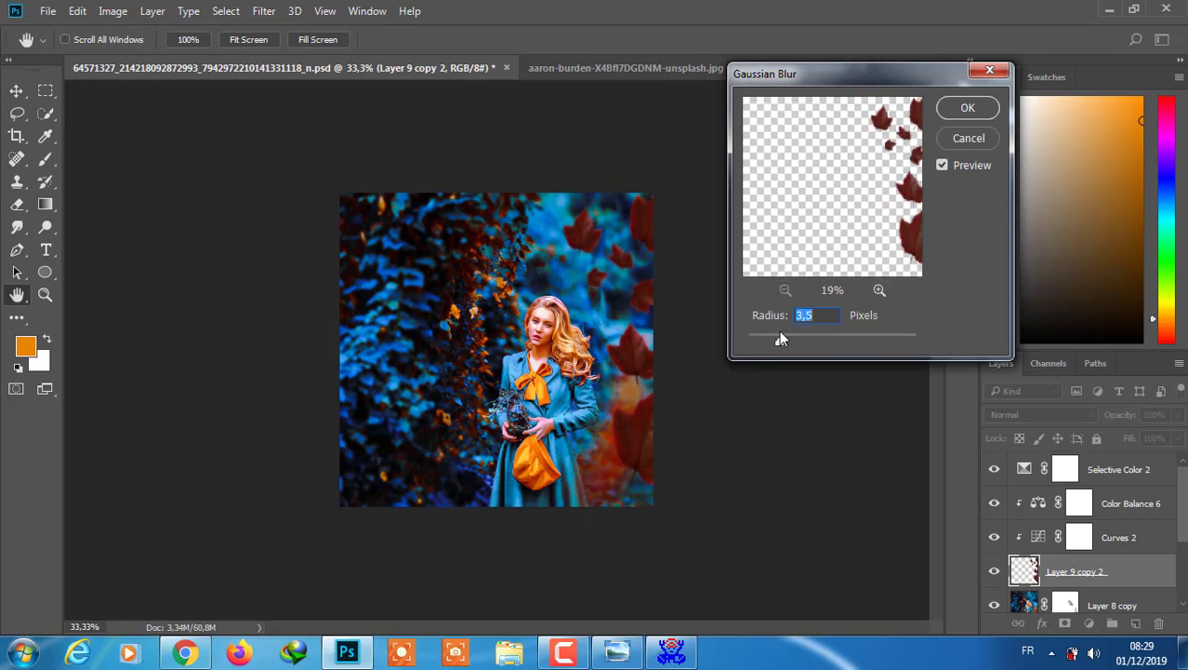
pyautogui.click(968, 112)
# Steepen the Curves 2 contrast and select the leaf layer with all its adjustments.
pyautogui.press('v')
pyautogui.doubleClick(1038, 537)
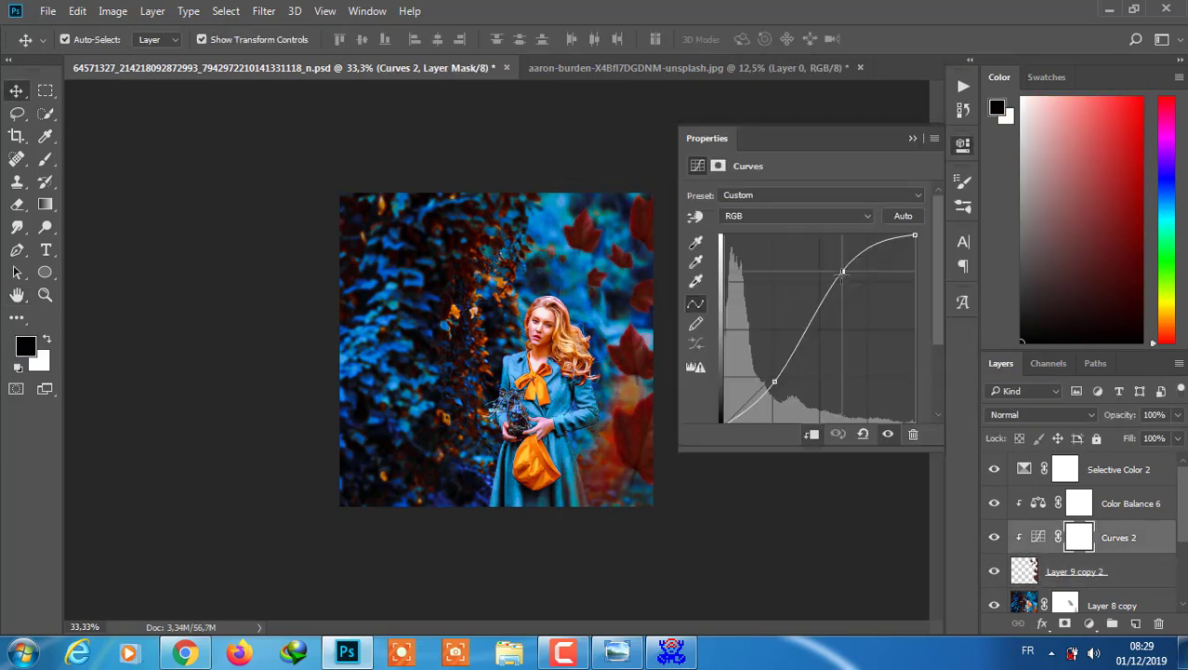
pyautogui.moveTo(776, 400); pyautogui.dragTo(777, 382)
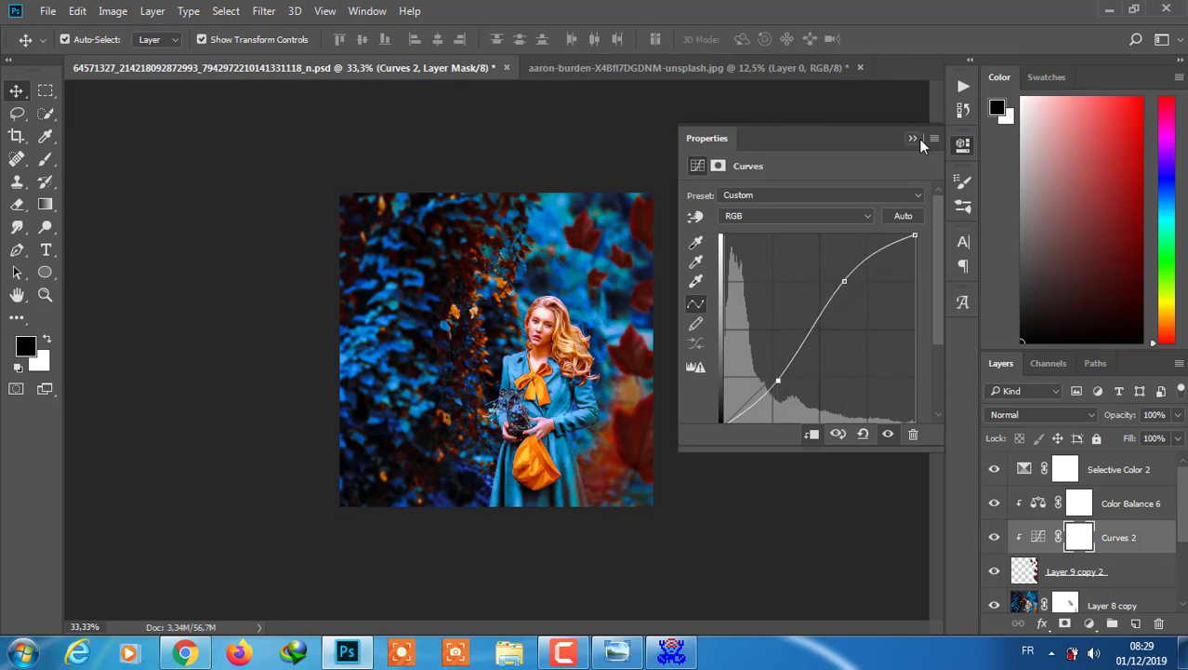
pyautogui.click(1024, 570)
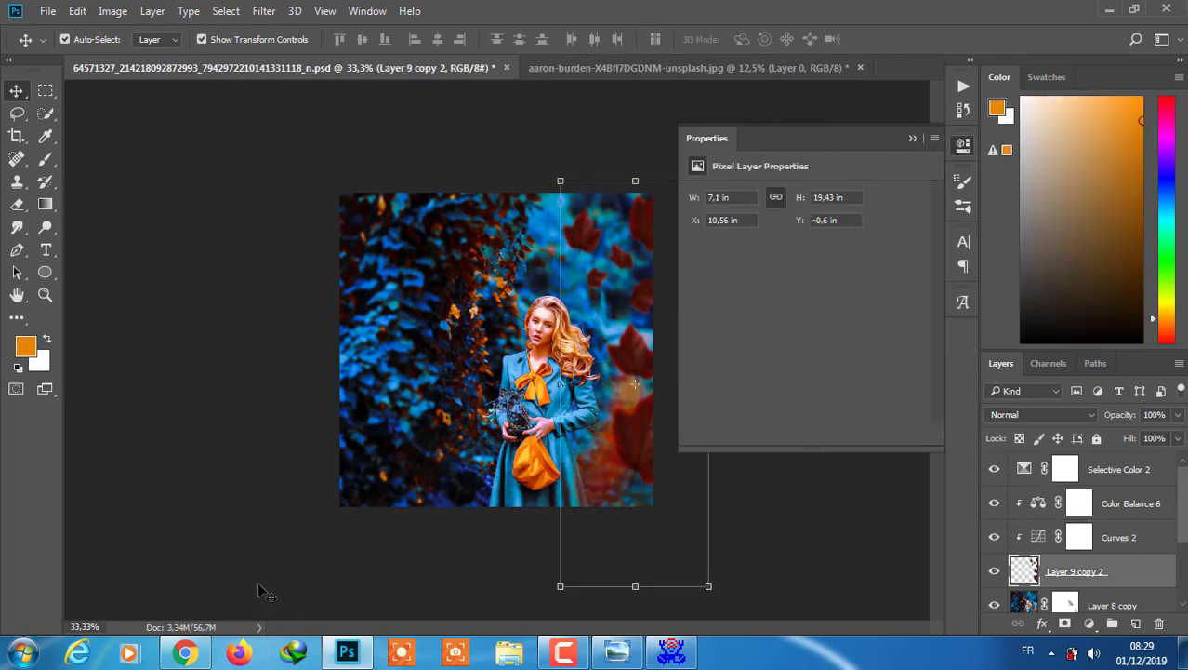
pyautogui.keyDown('shift'); pyautogui.click(1100, 472); pyautogui.keyUp('shift')
# Group the leaves and their adjustments into Group 4 and compare it on and off.
pyautogui.hotkey('ctrl', 'g')
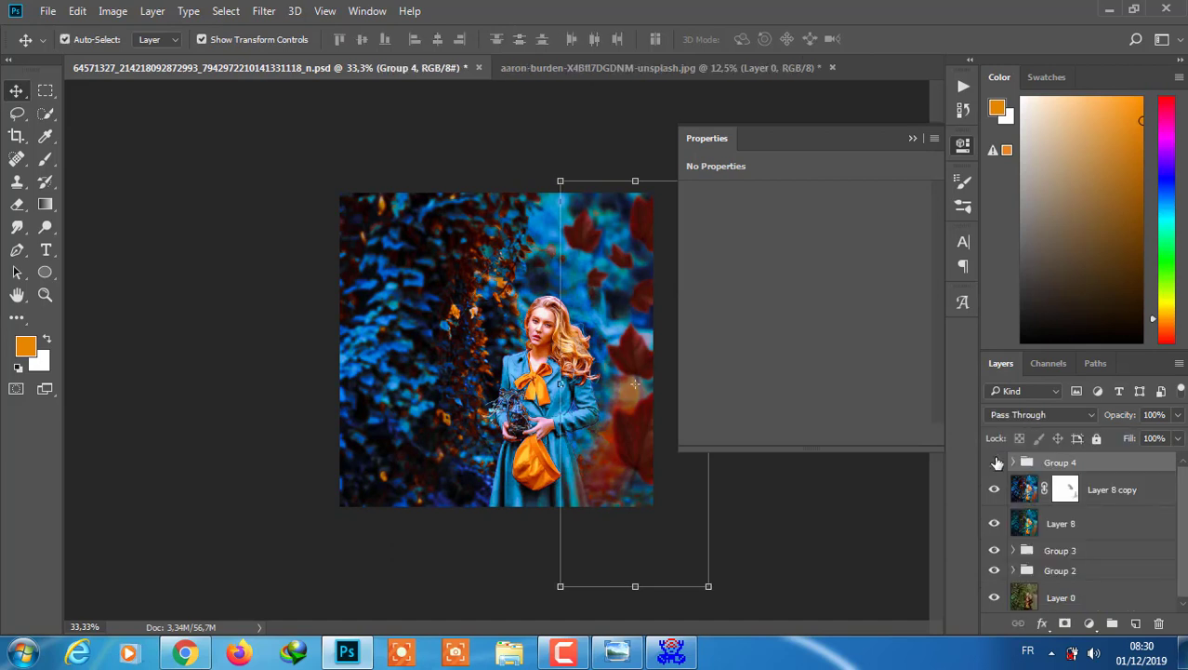
pyautogui.click(995, 462)
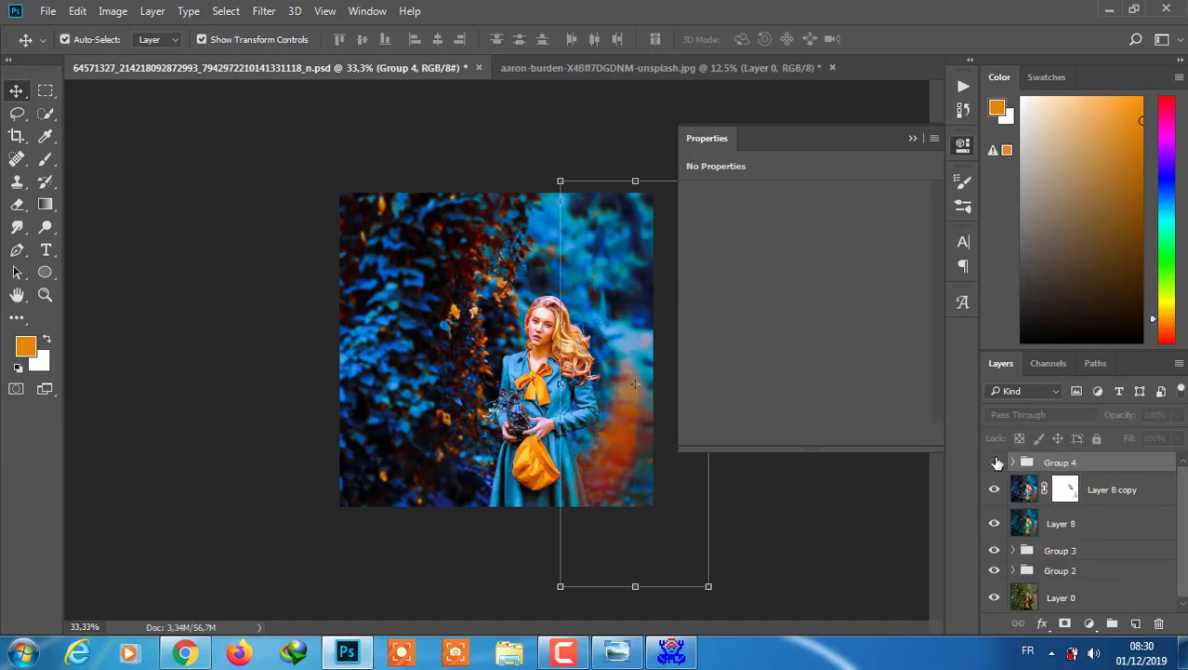
pyautogui.click(995, 462)
# Add a mask to Group 4 and brush black on it to hide part of its effect.
pyautogui.click(1065, 623)
pyautogui.press('b')
pyautogui.rightClick(258, 359)
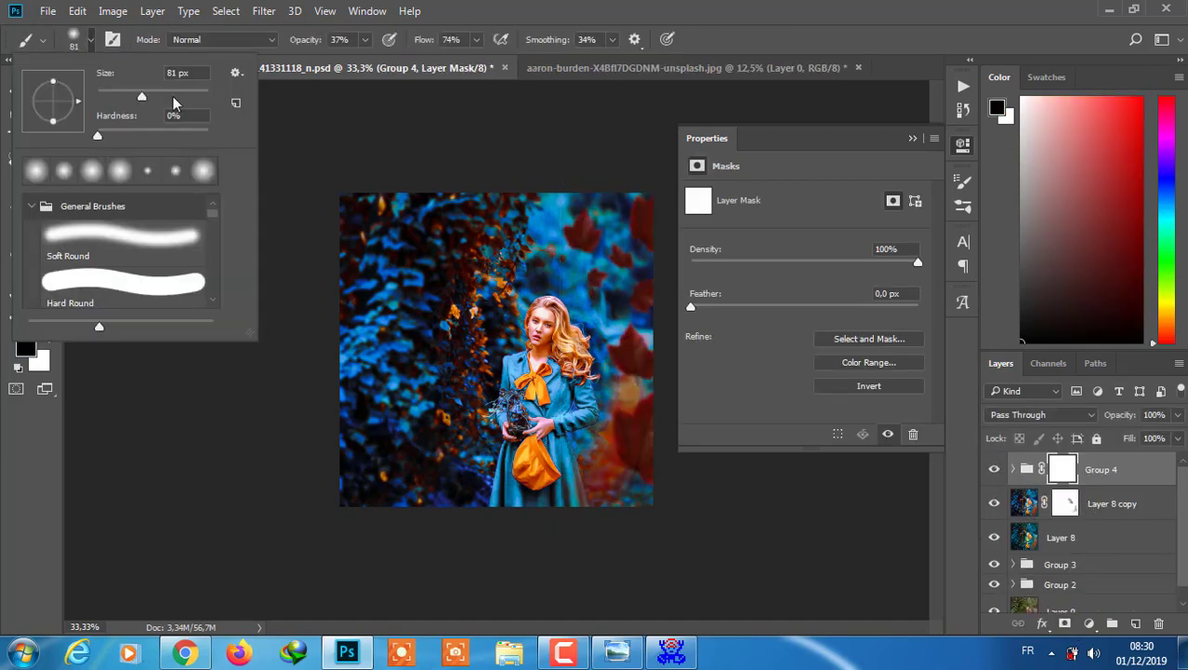
pyautogui.moveTo(470, 323); pyautogui.dragTo(491, 252)
pyautogui.press('6')
pyautogui.press('8')
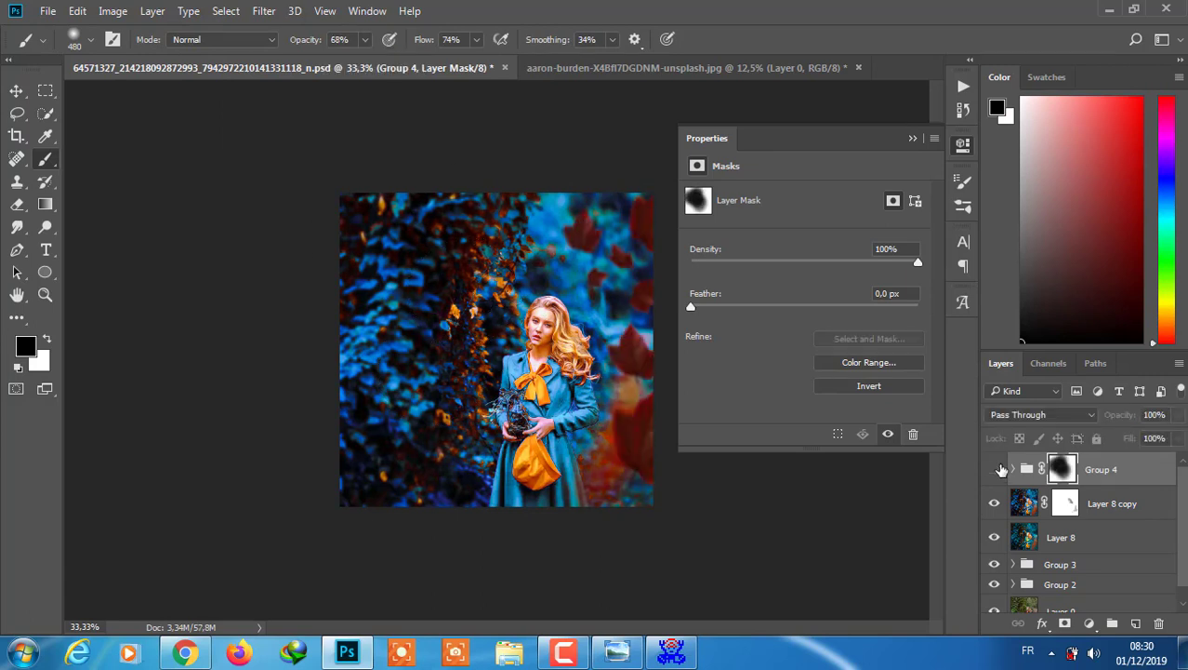
pyautogui.click(911, 138)
pyautogui.click(1013, 469)
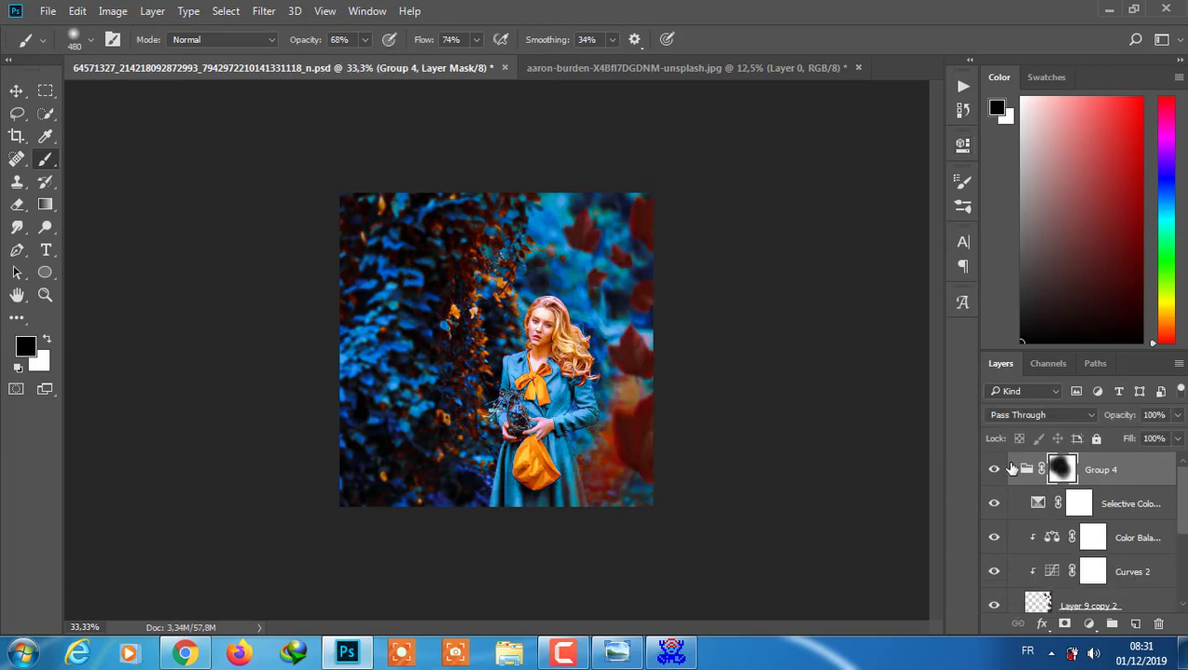
# Resize Layer 9 copy 2's red leaves, shrinking them toward the right edge.
pyautogui.hotkey('ctrl', '-')
pyautogui.click(1039, 605)
pyautogui.hotkey('ctrl', 't')
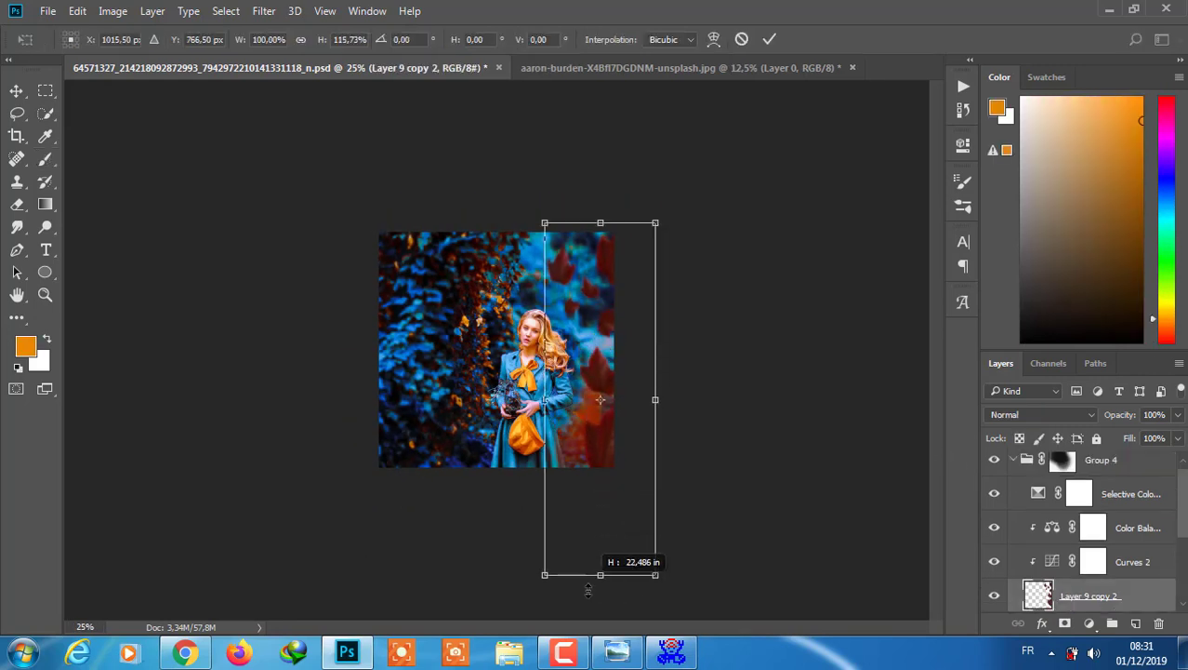
pyautogui.moveTo(613, 570); pyautogui.dragTo(612, 554)
pyautogui.moveTo(650, 391); pyautogui.dragTo(676, 391)
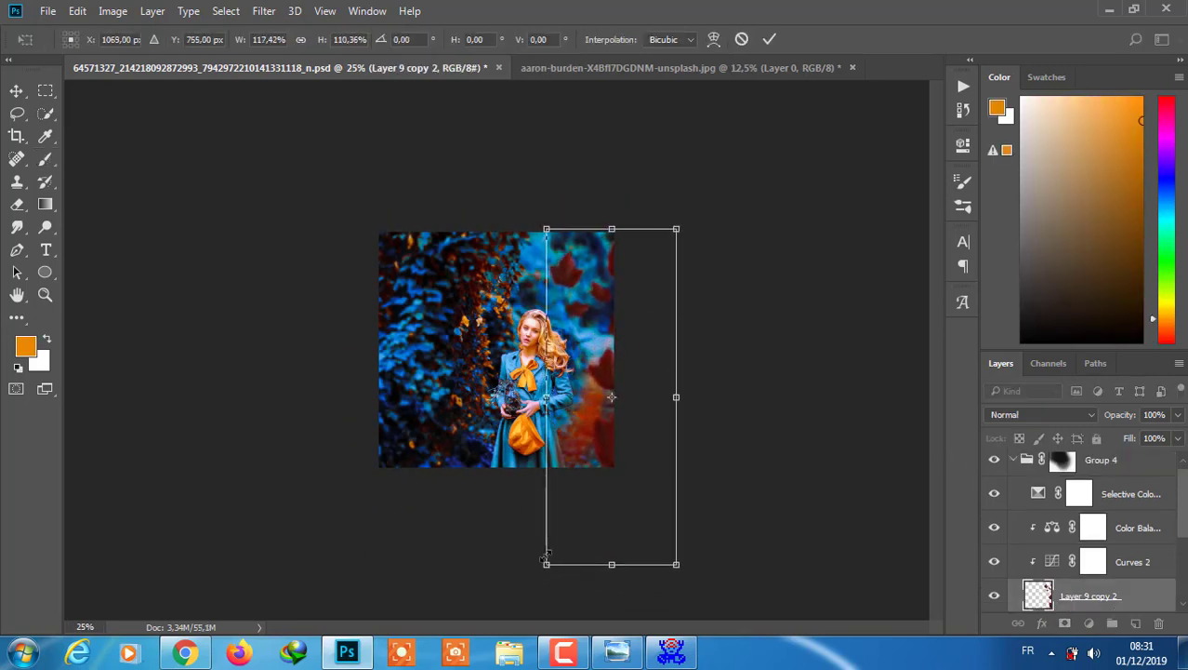
pyautogui.press('Return')
pyautogui.hotkey('ctrl', 't')
pyautogui.moveTo(545, 555); pyautogui.dragTo(602, 431)
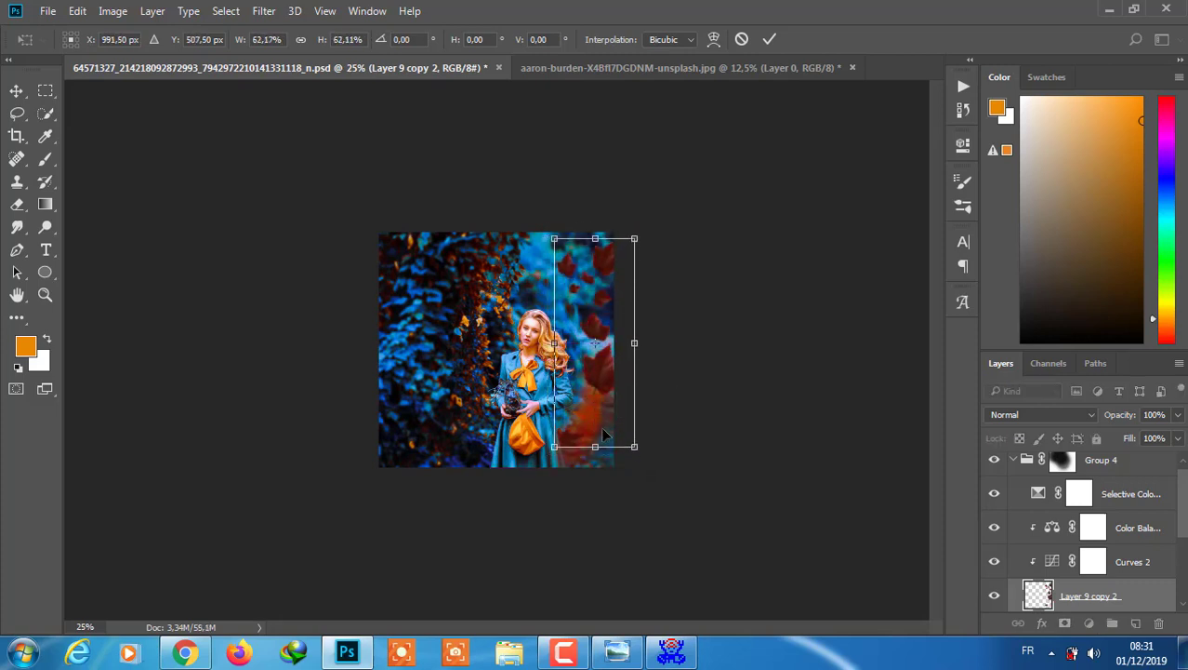
pyautogui.press('Return')
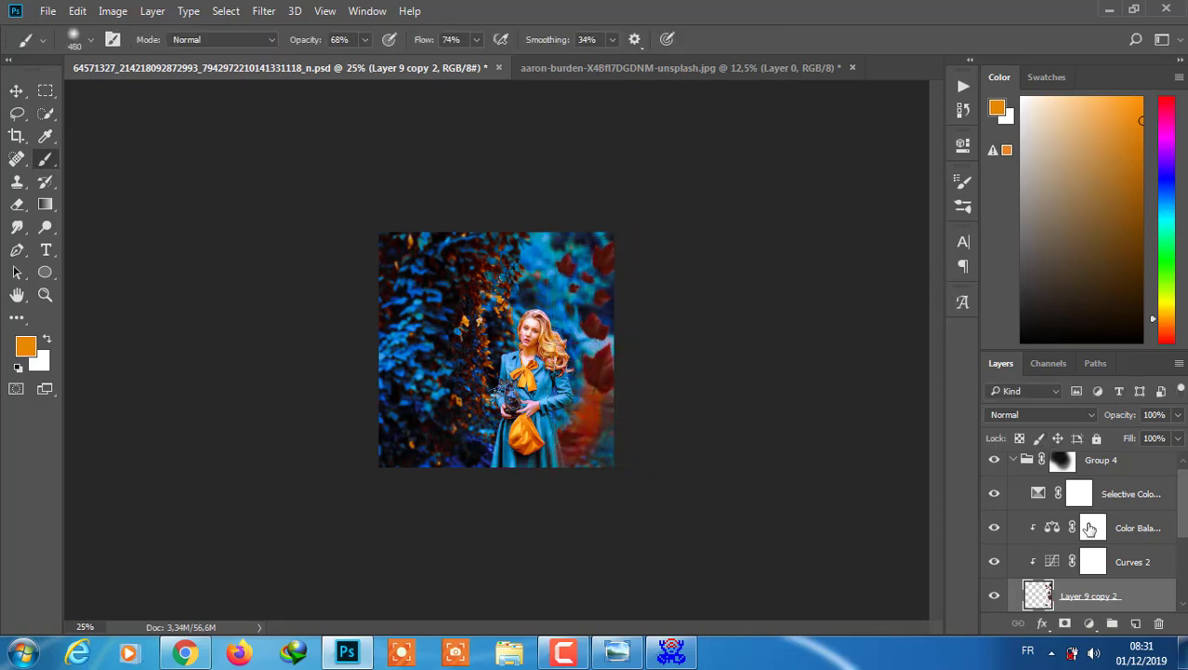
# Review the Color Balance adjustment's settings.
pyautogui.doubleClick(1090, 528)
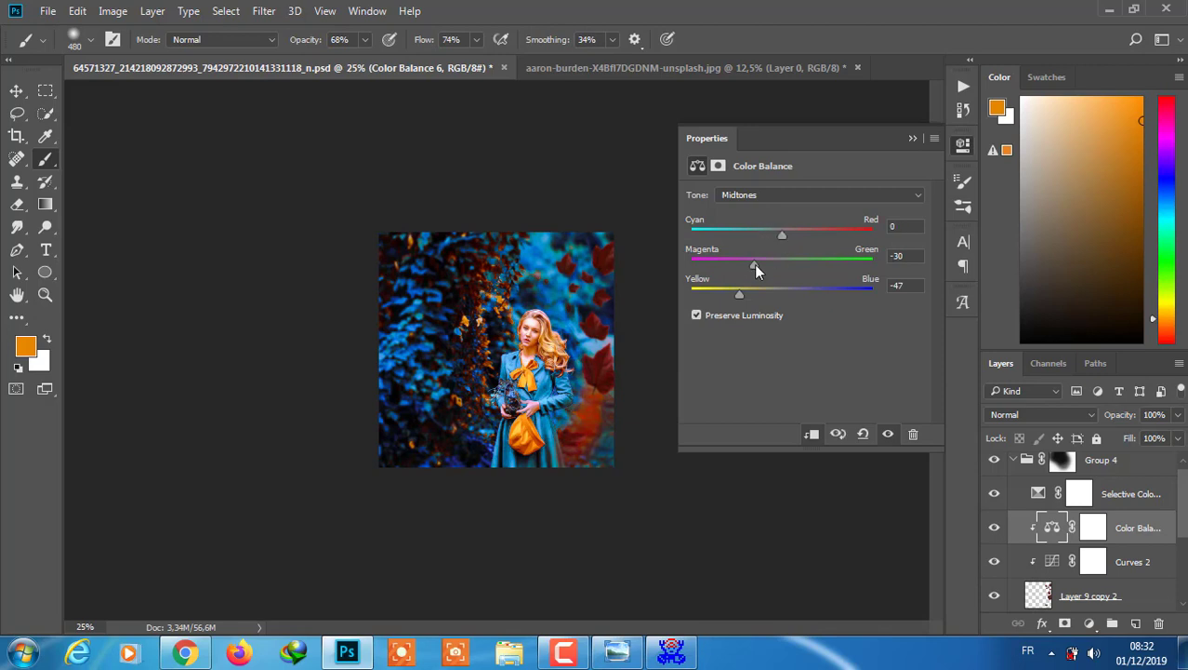
pyautogui.click(913, 138)
pyautogui.moveTo(564, 651)
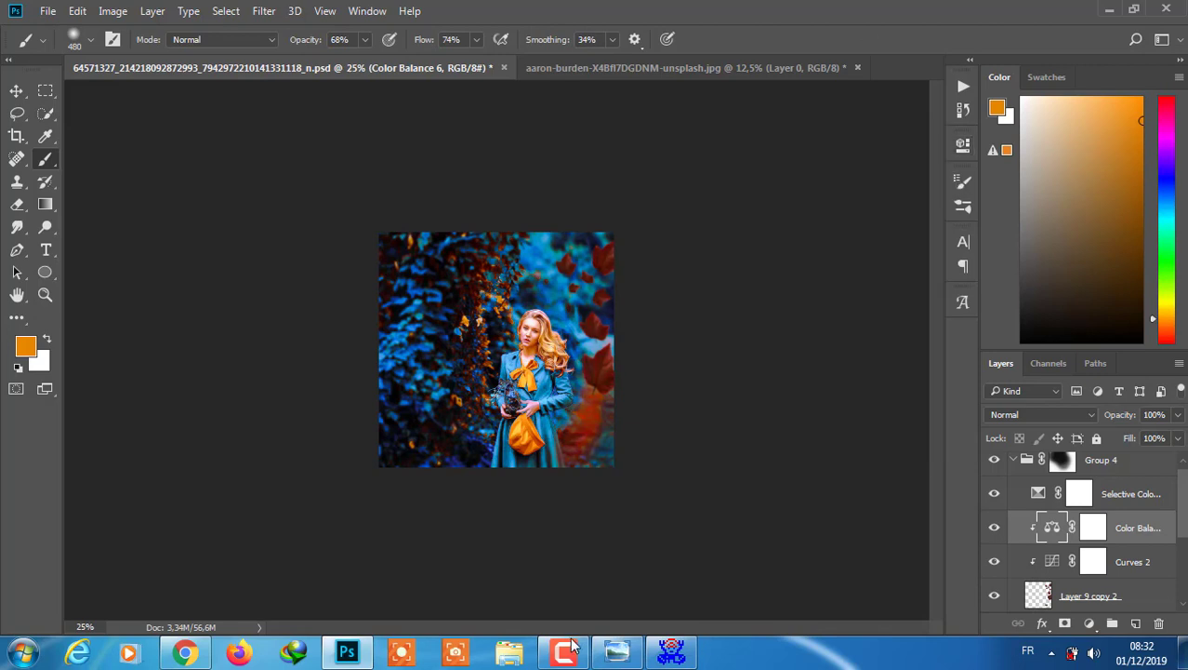
pyautogui.click(1062, 459)
# Stamp all visible layers into a new merged layer and set the Clone Stamp to 50 px, 78% opacity.
pyautogui.hotkey('ctrl', 'shift', 'alt', 'e')
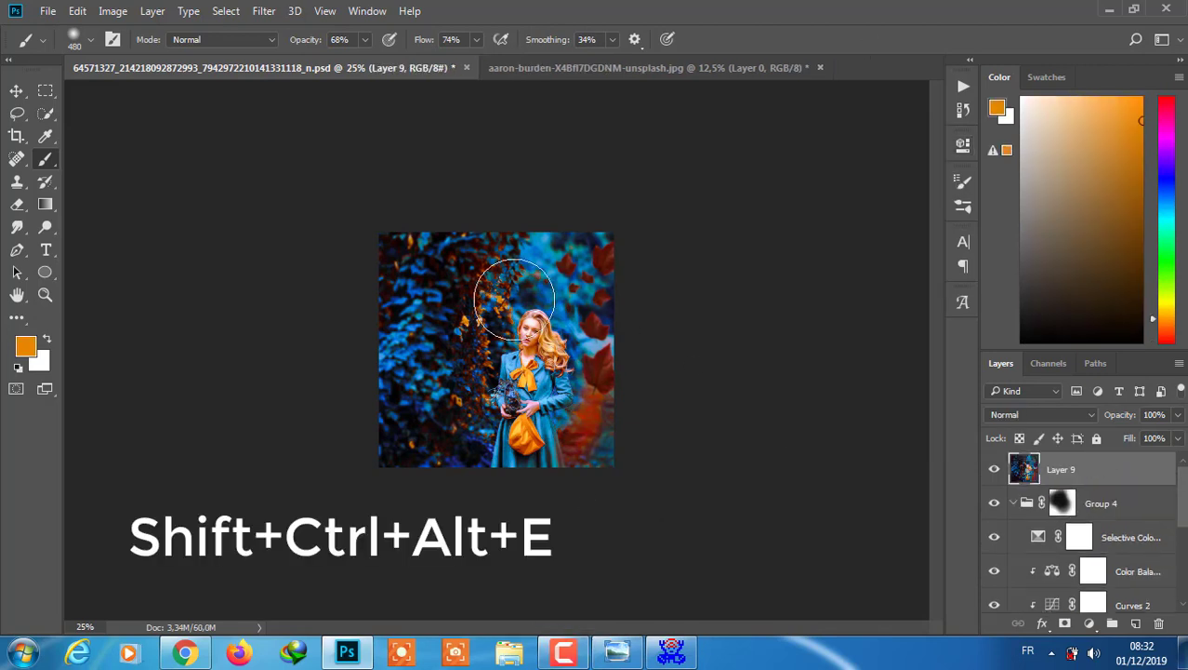
pyautogui.hotkey('ctrl', '+')
pyautogui.press('s')
pyautogui.click(91, 42)
pyautogui.press('Return')
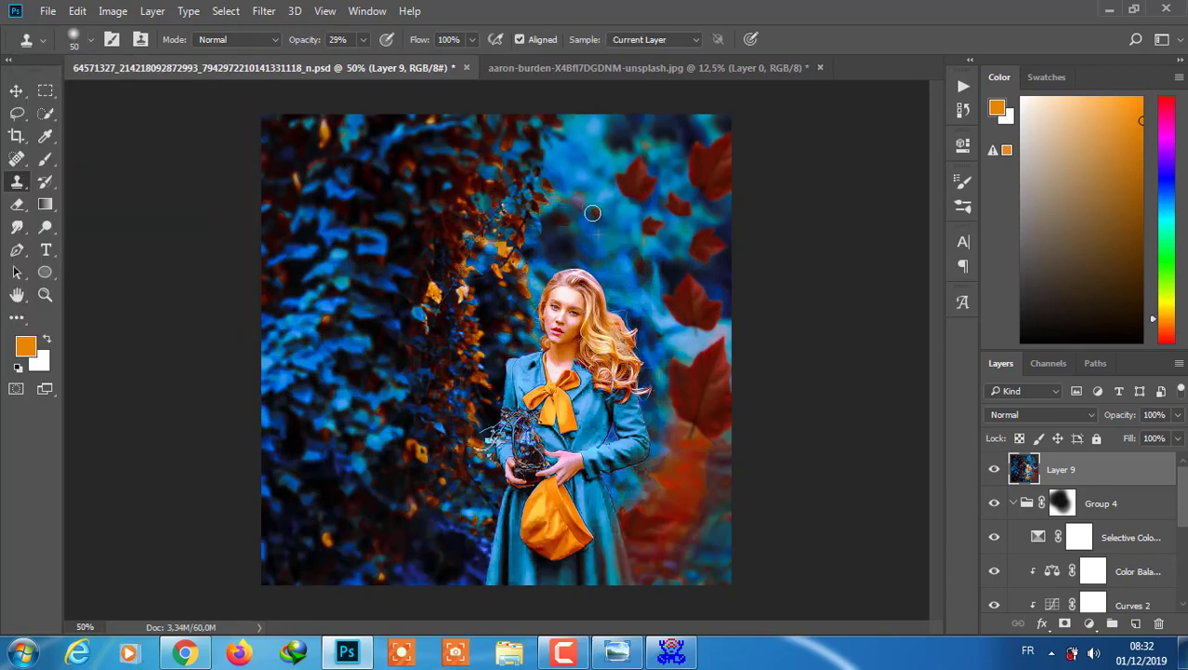
pyautogui.press('7')
pyautogui.press('8')
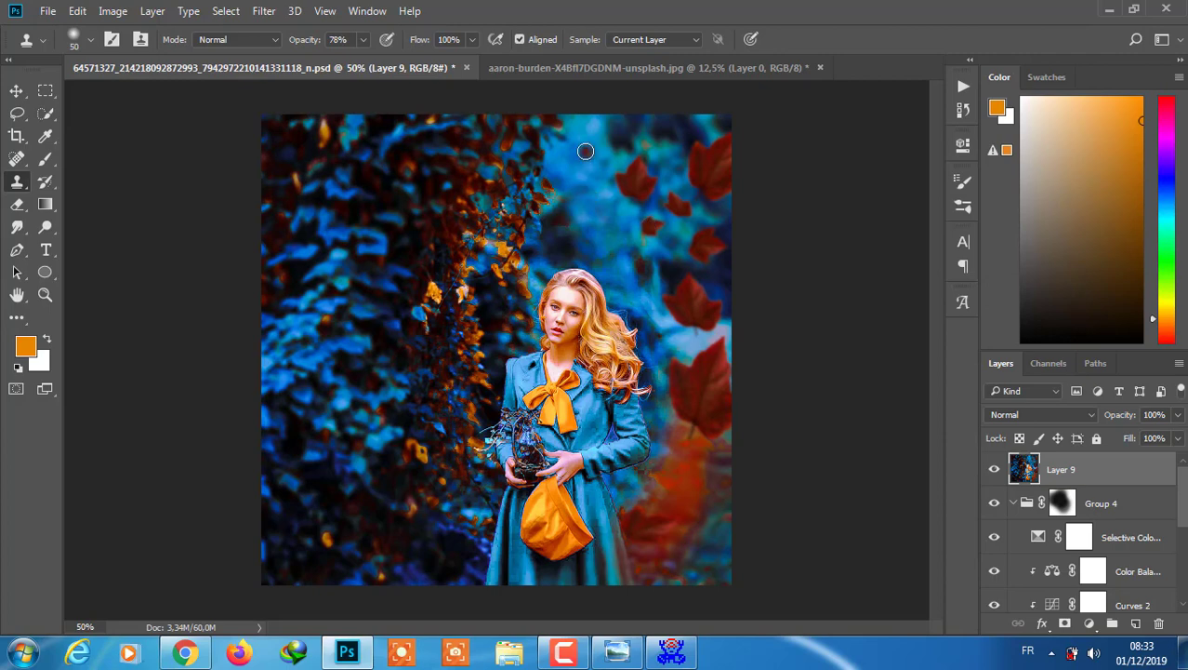
# Clone over a background patch near the top and the reddish lower-right area.
pyautogui.moveTo(639, 133); pyautogui.dragTo(651, 138)
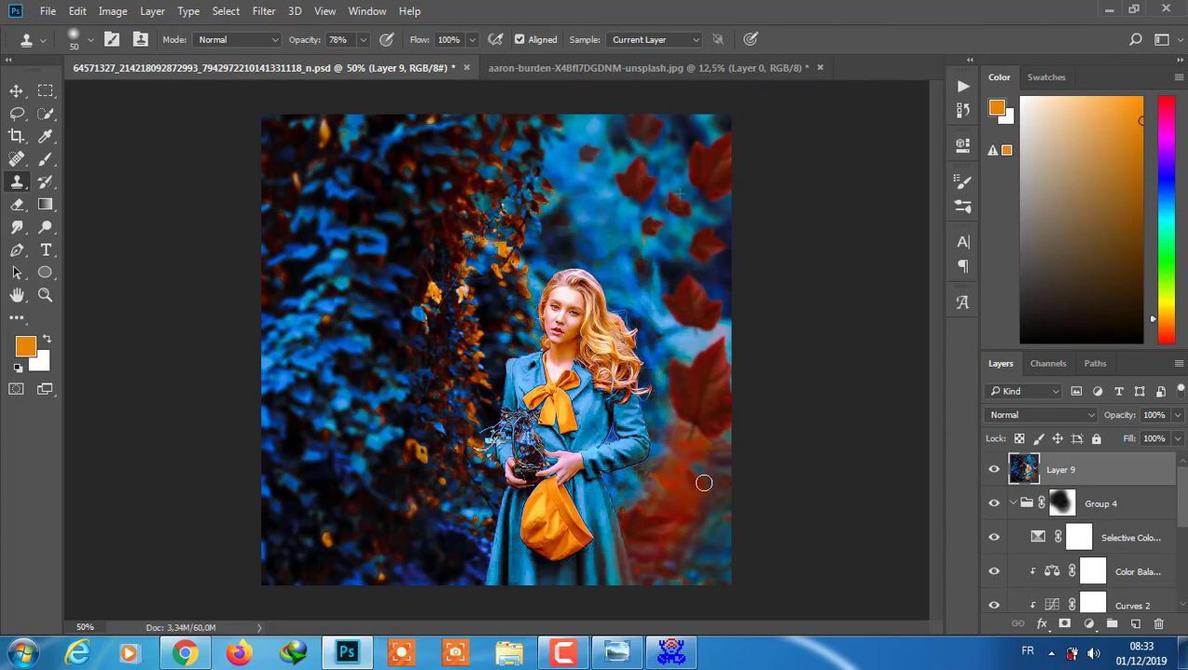
pyautogui.moveTo(704, 481); pyautogui.dragTo(698, 486)
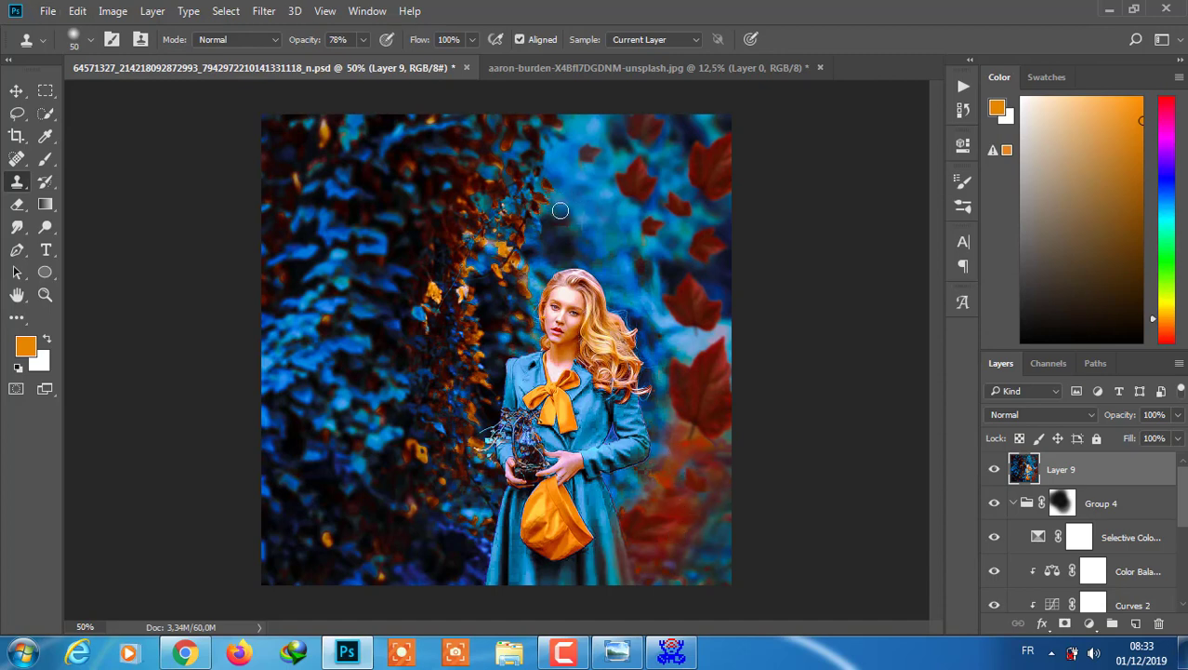
pyautogui.hotkey('ctrl', '-')
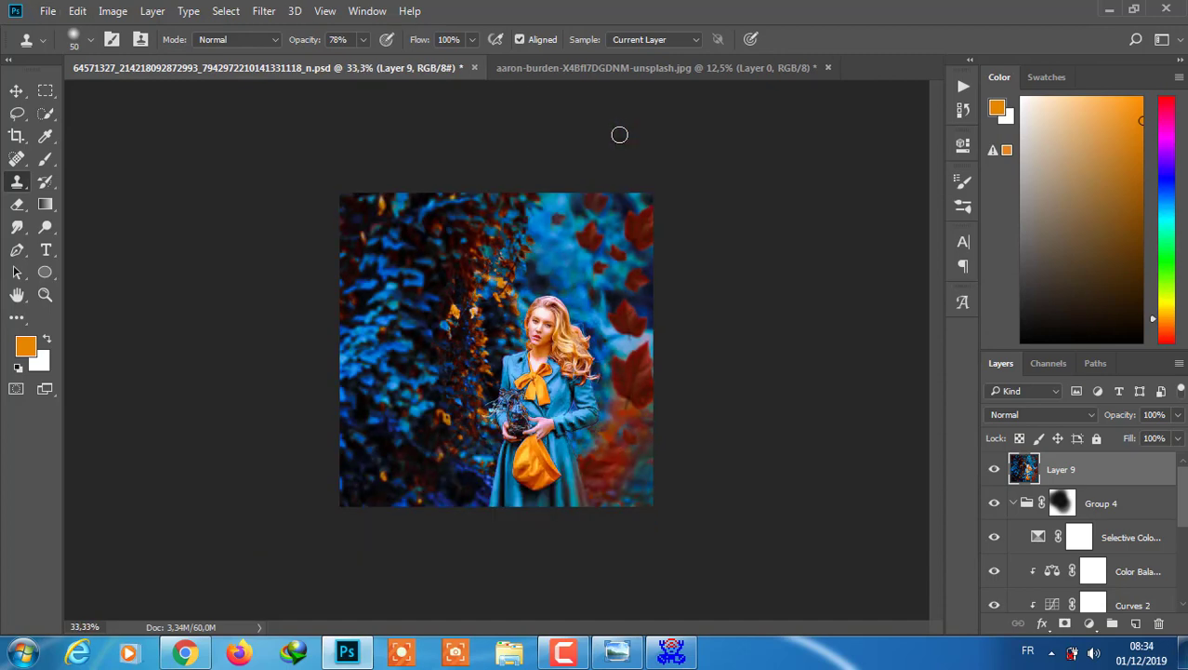
# Save the image as PNG named 'fddd' in the Bureau desktop folder.
pyautogui.click(56, 12)
pyautogui.click(83, 218)
pyautogui.click(1039, 606)
pyautogui.click(669, 398)
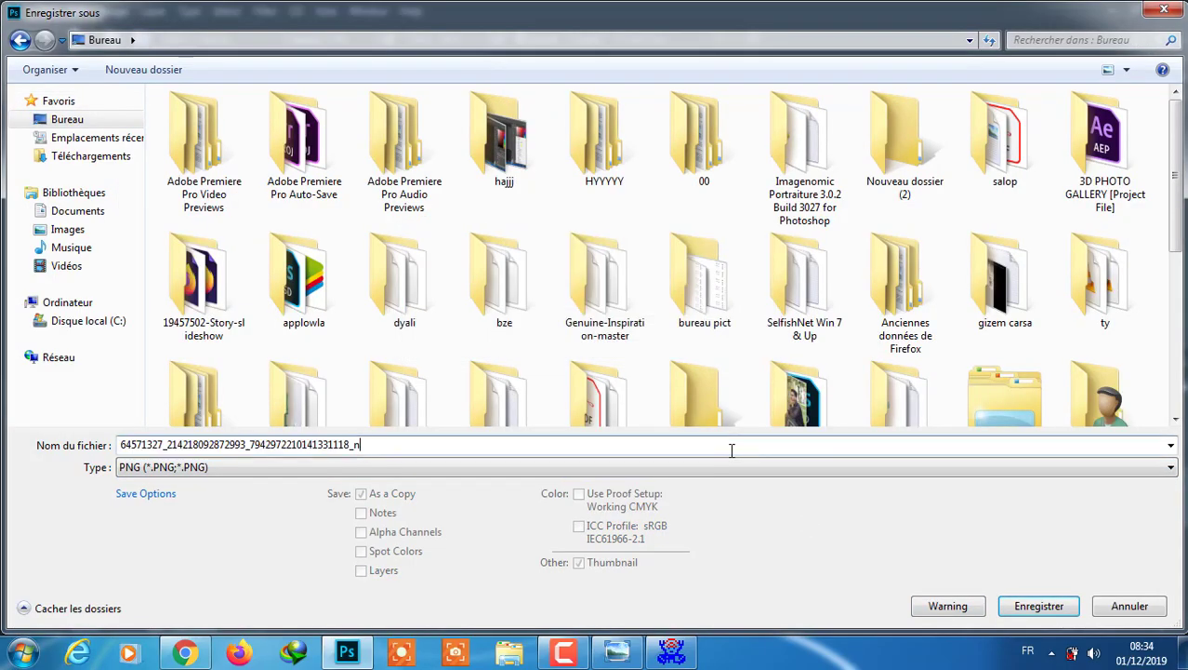
pyautogui.hotkey('ctrl', 'a')
pyautogui.write('fddd')
pyautogui.press('Escape')
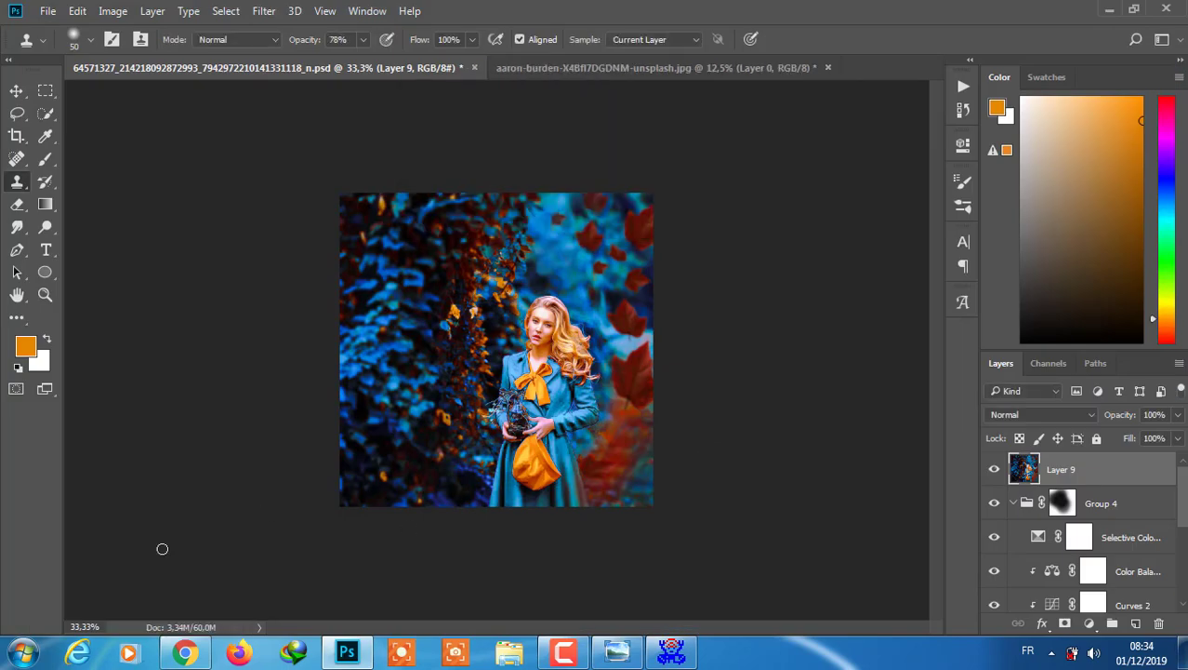
# Find 'fddd' through Windows search, preview it in Photo Viewer, then close the viewer.
pyautogui.press('super')
pyautogui.write('fddd')
pyautogui.press('Return')
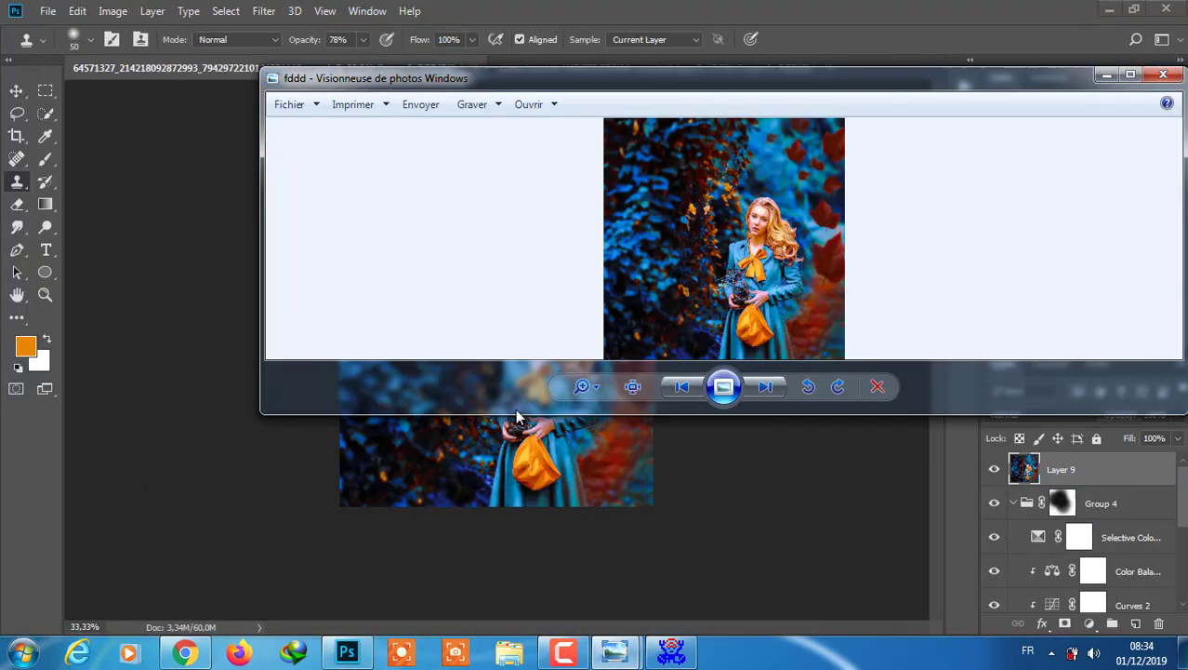
pyautogui.moveTo(516, 414); pyautogui.dragTo(450, 587)
pyautogui.click(1162, 75)
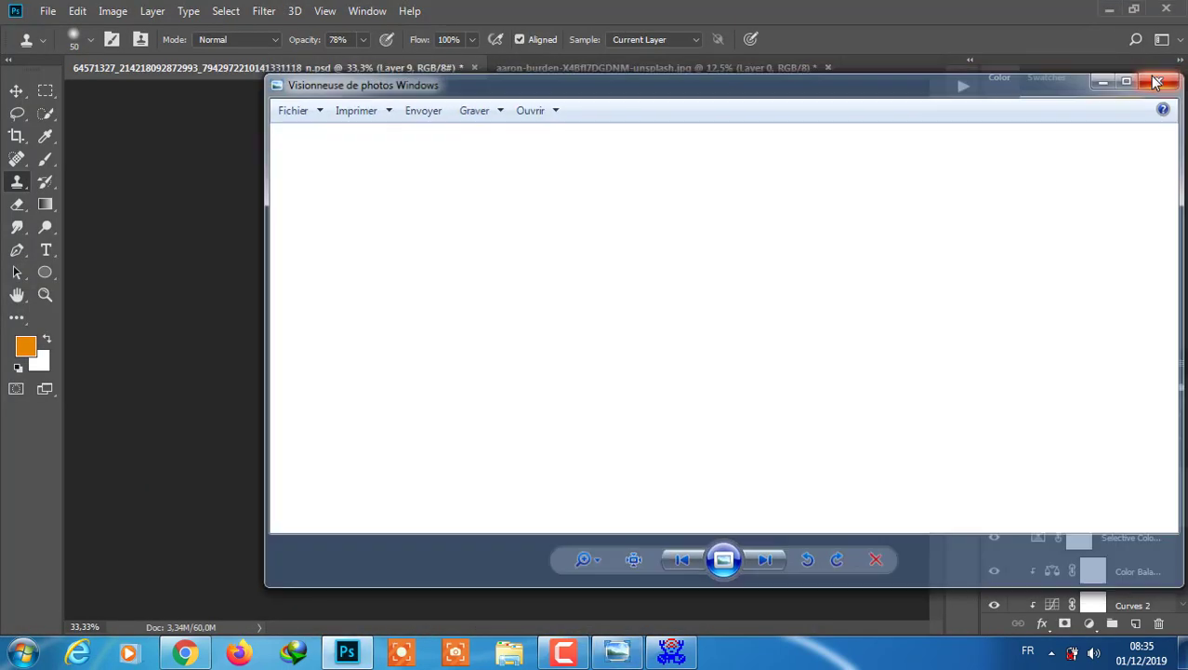
# Hide Group 4, Layer 8 copy and Layer 8, and toggle Layer 9 to compare.
pyautogui.click(1014, 496)
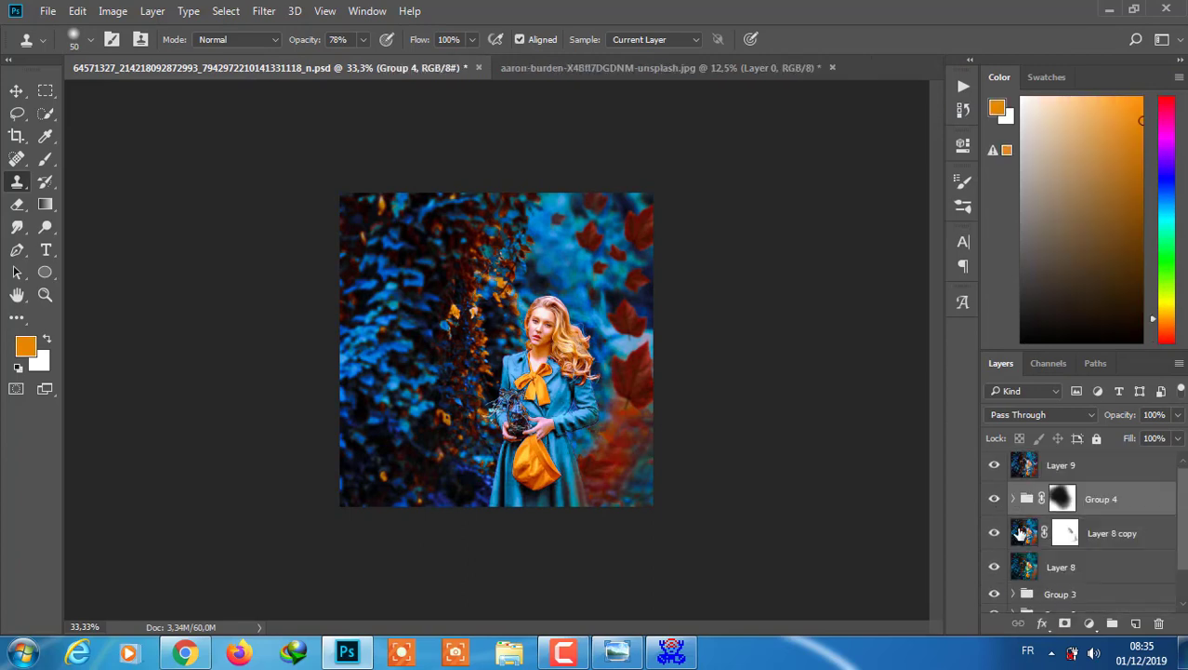
pyautogui.moveTo(994, 498); pyautogui.dragTo(996, 593)
pyautogui.scroll(-2, 1186, 567)
pyautogui.scroll(2, 991, 476)
pyautogui.click(994, 469)
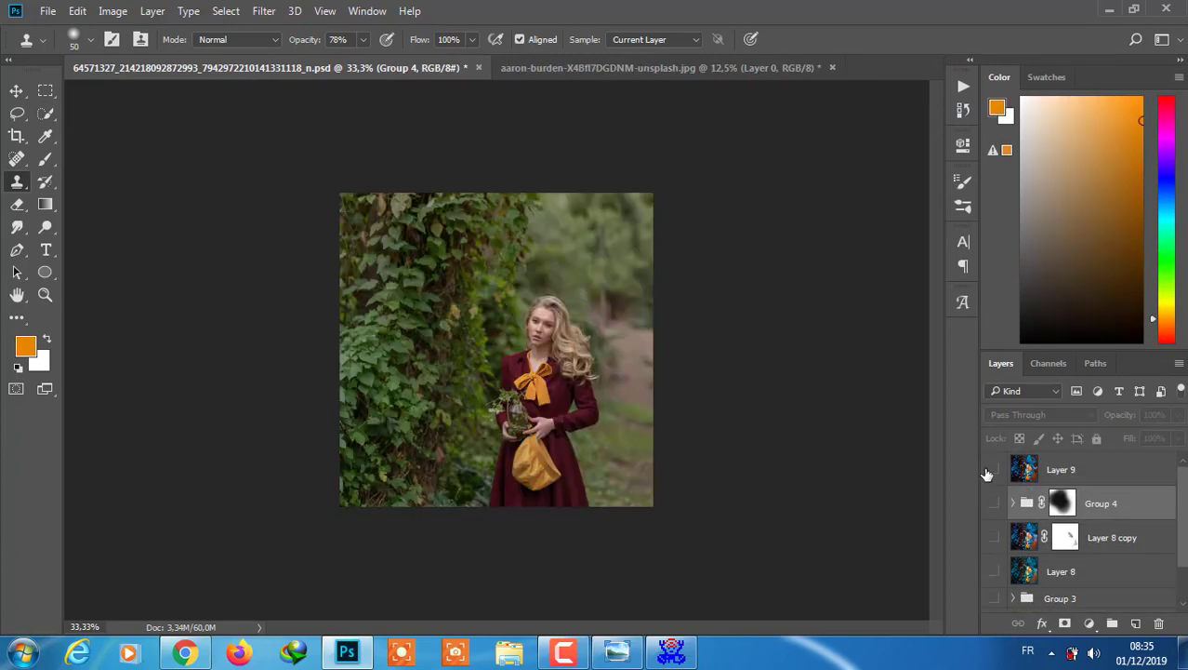
pyautogui.click(992, 469)
# Make Layer 9 active, zoom in, enlarge the brush and try the mixer brush.
pyautogui.hotkey('ctrl', '+')
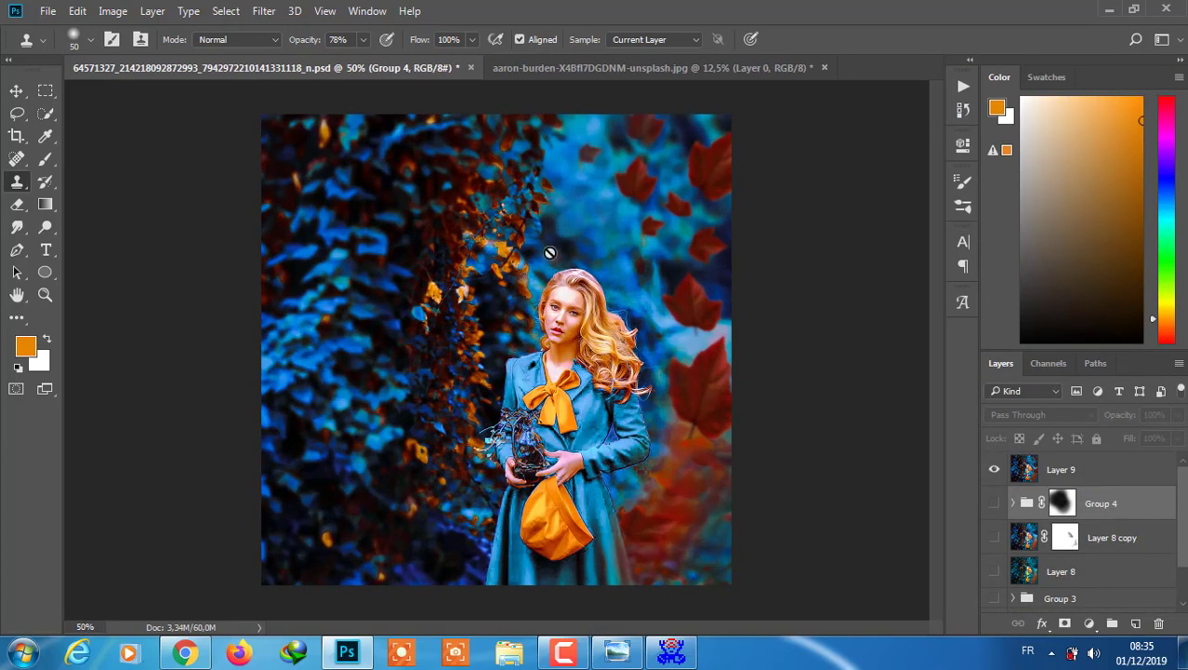
pyautogui.hotkey('alt', ']')
pyautogui.hotkey('ctrl', '+')
pyautogui.click(89, 39)
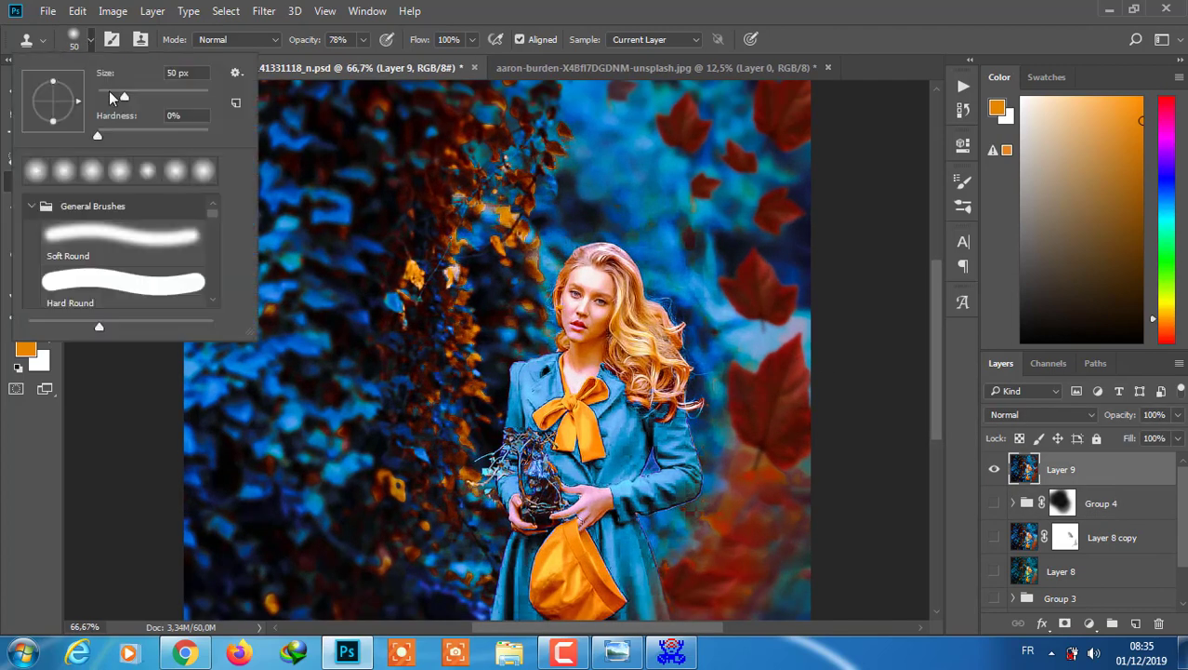
pyautogui.press('Return')
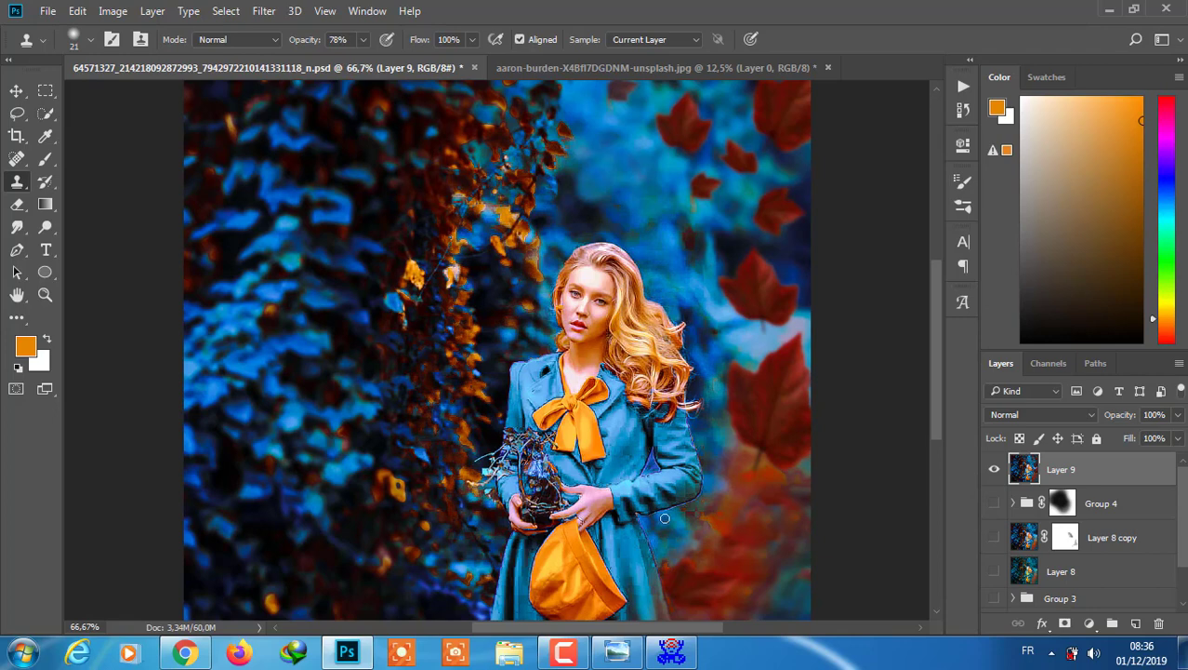
pyautogui.press(']')
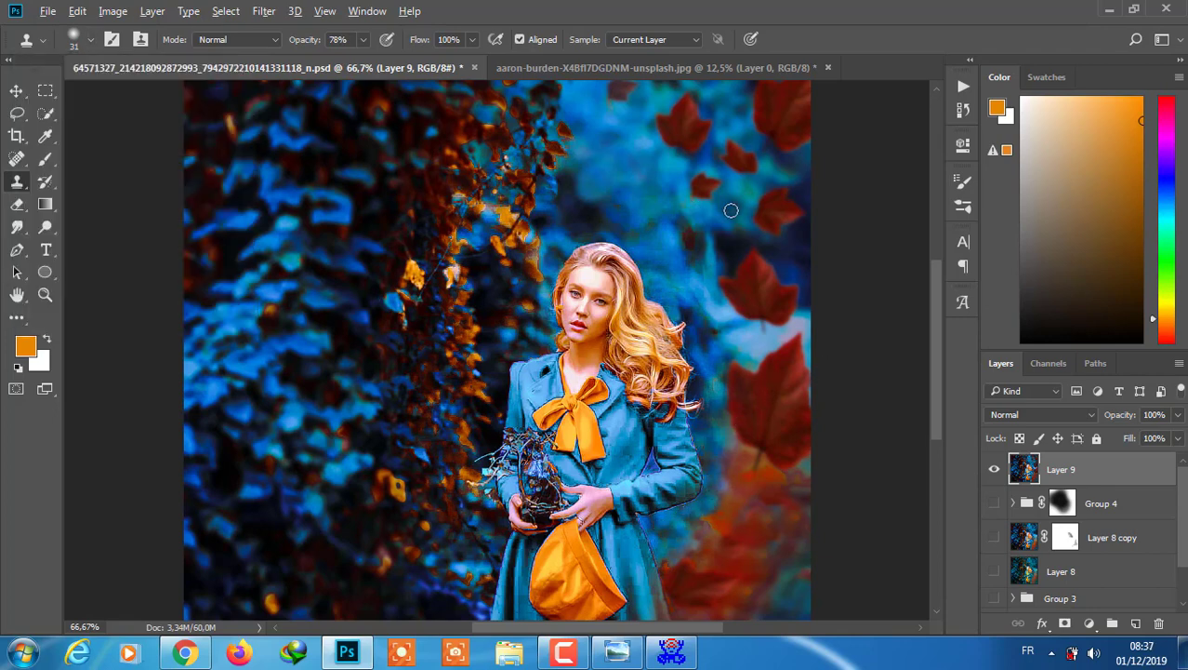
pyautogui.scroll(-1, 731, 173)
pyautogui.scroll(-1, 794, 246)
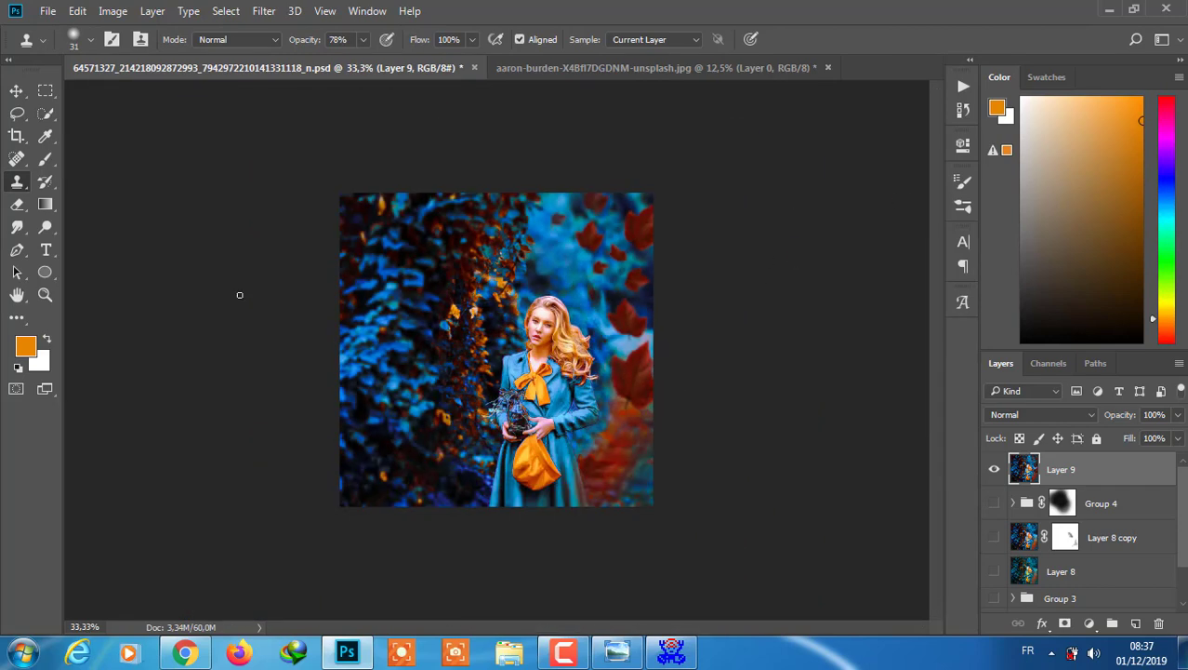
pyautogui.rightClick(45, 158)
pyautogui.click(133, 206)
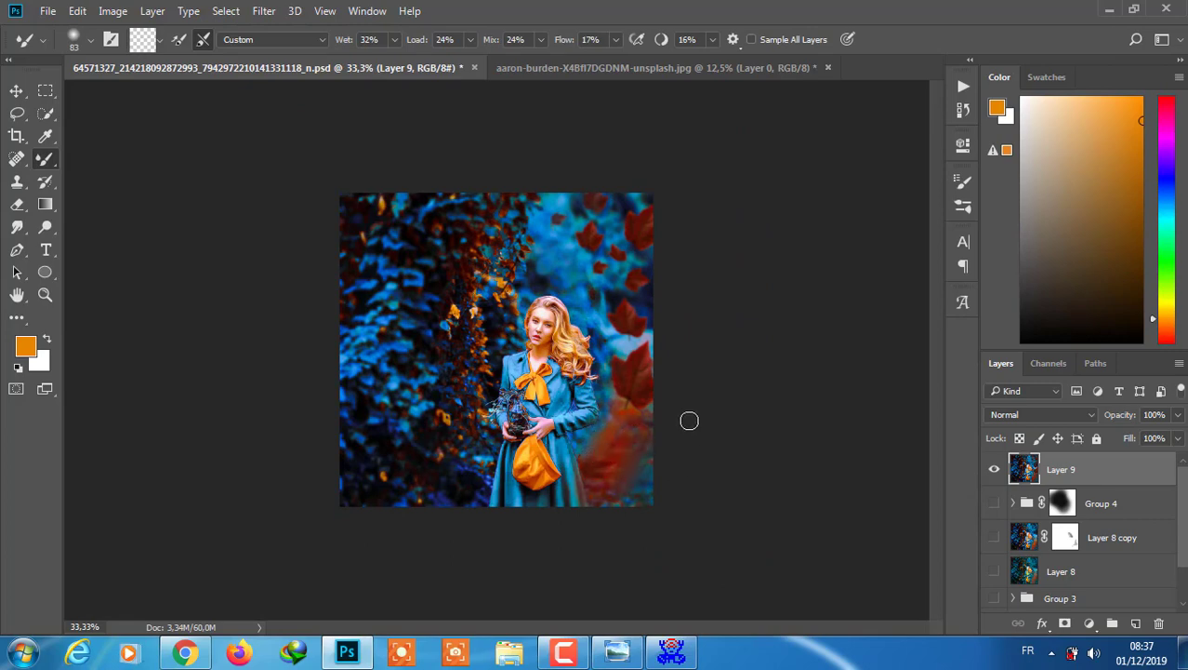
# Compare against the original photo, then clone over a spot beside her hair.
pyautogui.click(994, 470)
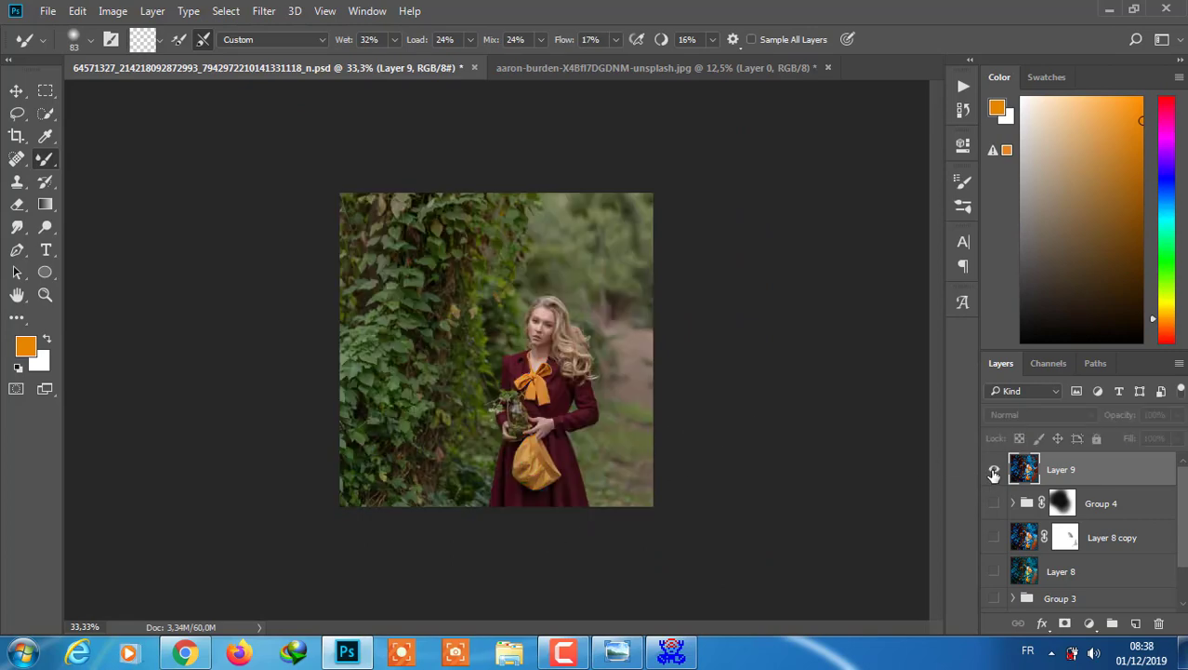
pyautogui.hotkey('ctrl', '+')
pyautogui.click(994, 469)
pyautogui.press('s')
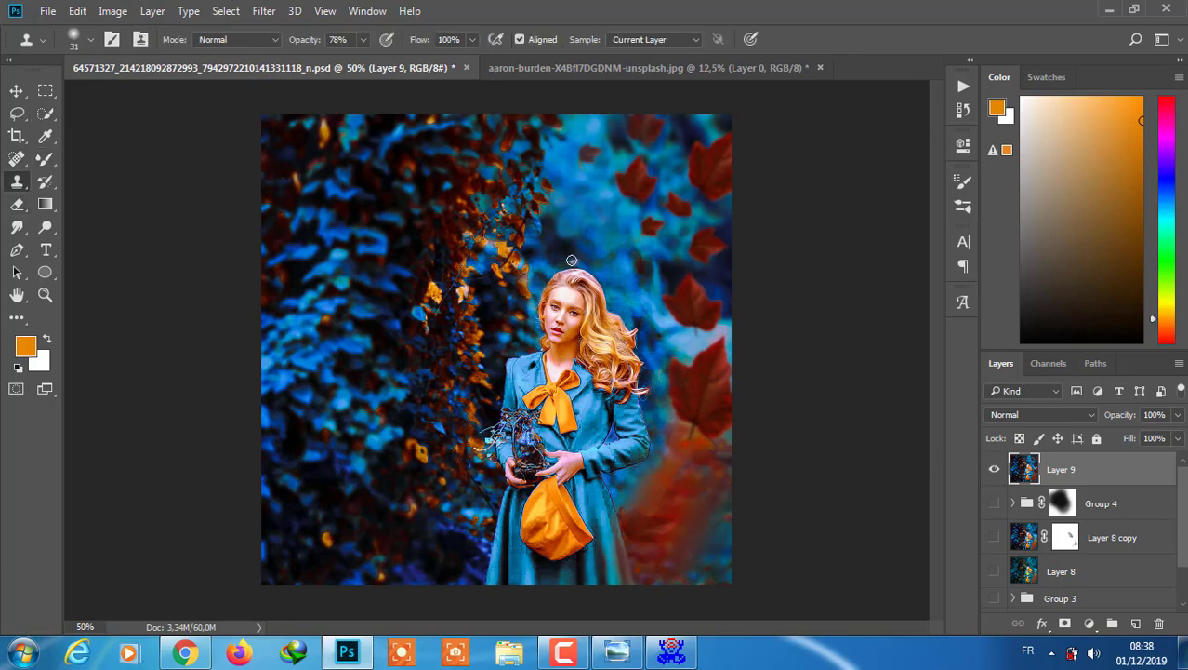
pyautogui.moveTo(527, 299); pyautogui.dragTo(519, 316)
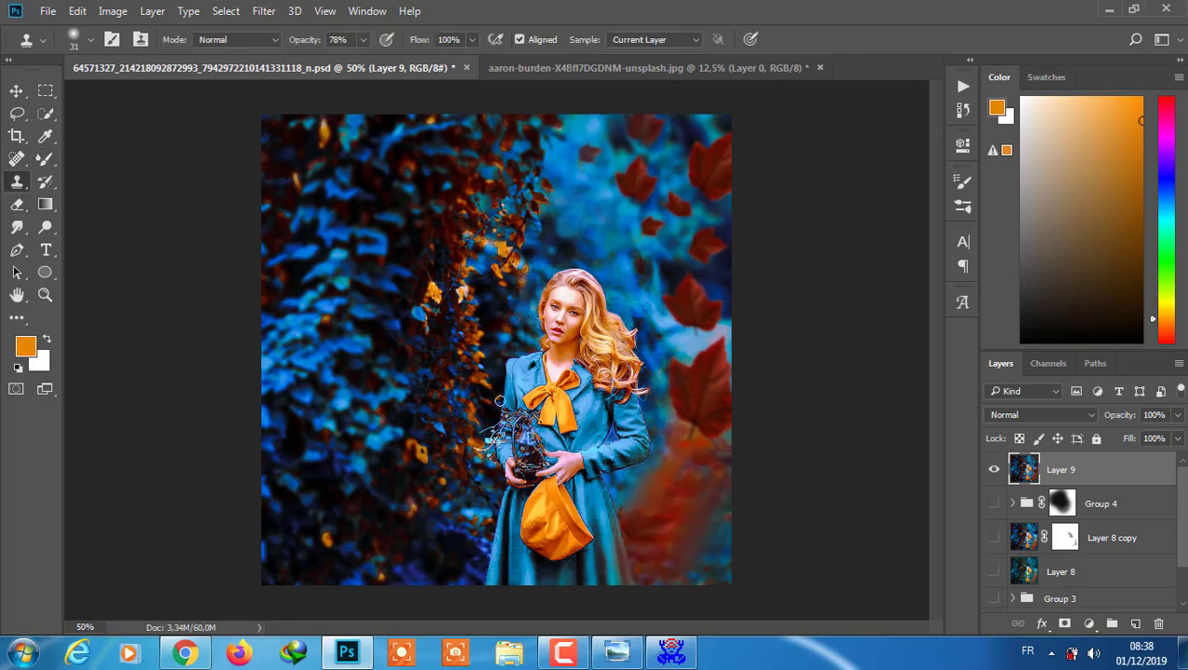
pyautogui.hotkey('ctrl', '-')
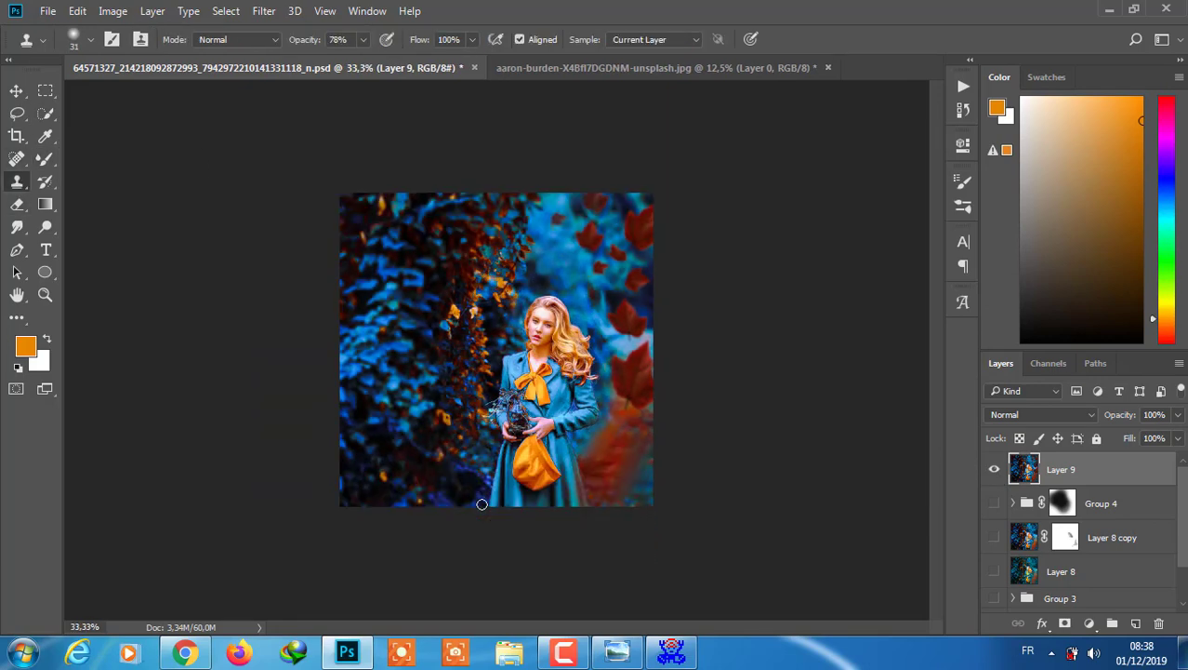